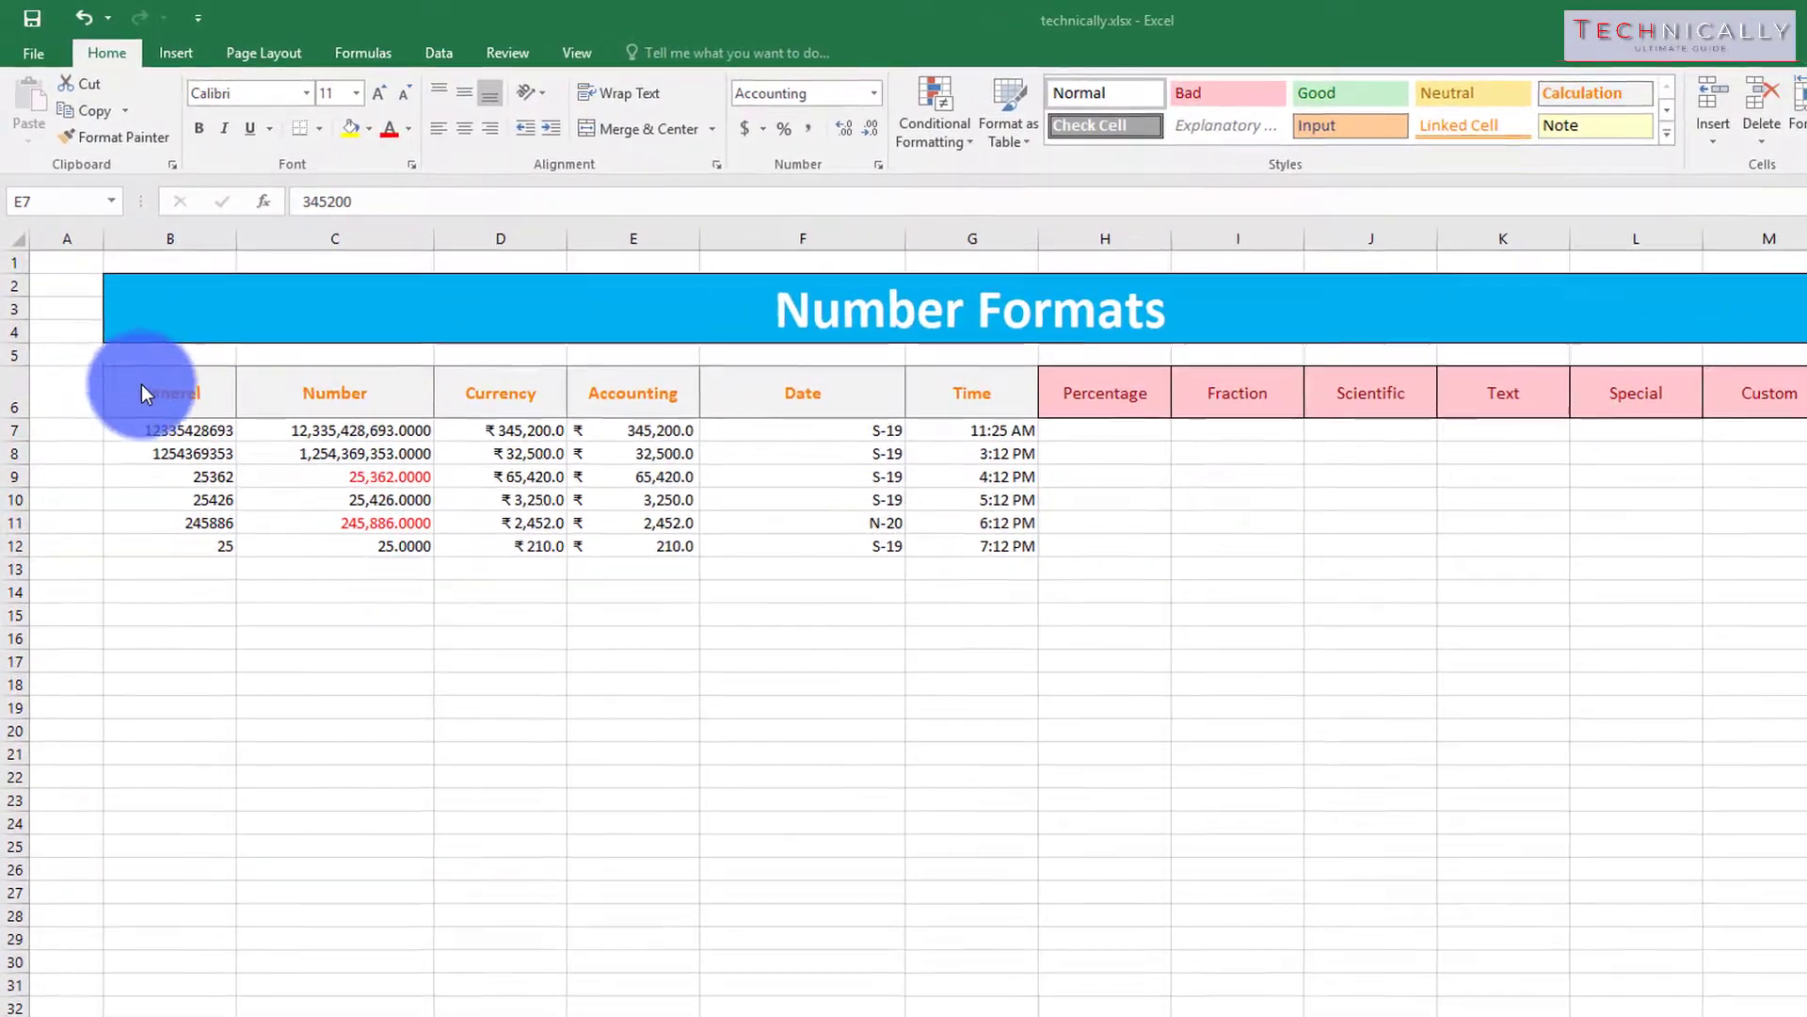
Step: Select the Accounting values, the example data block and the empty format columns
{"action": "key", "text": "ctrl+shift+Down"}
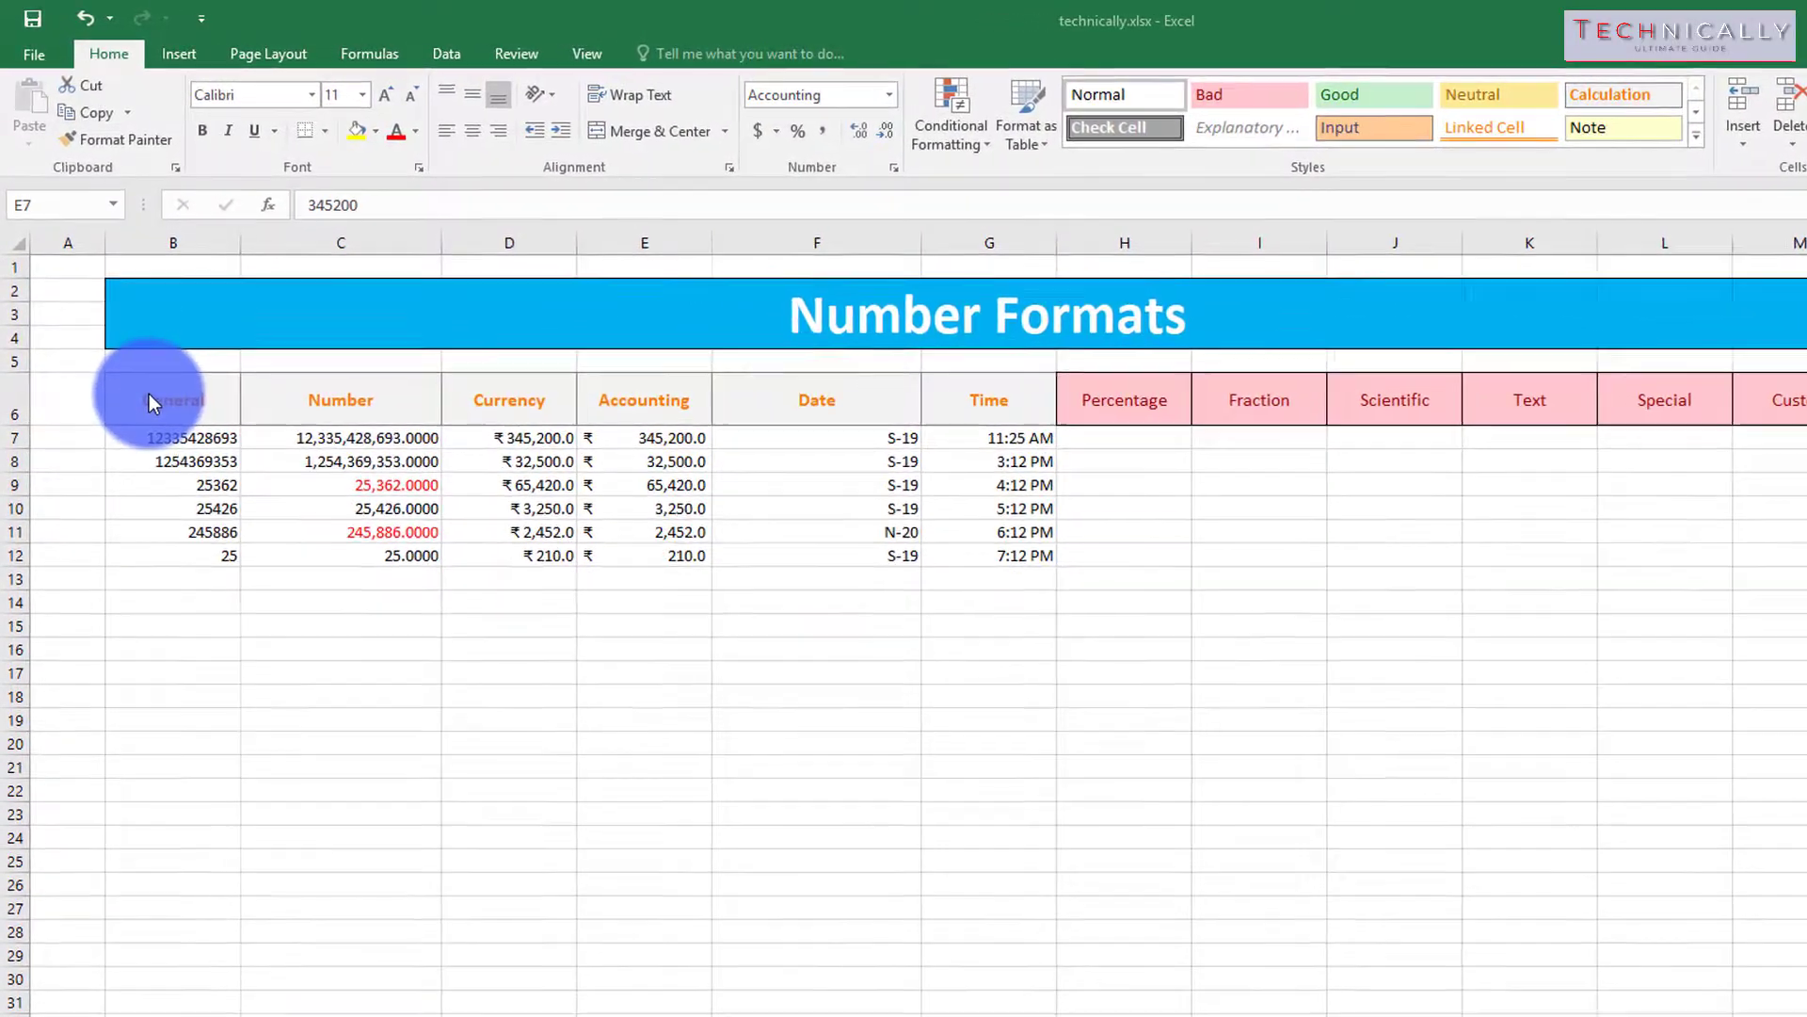
{"action": "mouse_move", "coordinate": [154, 415]}
{"action": "left_mouse_down"}
{"action": "mouse_move", "coordinate": [1077, 601]}
{"action": "mouse_move", "coordinate": [1083, 651]}
{"action": "left_mouse_up"}
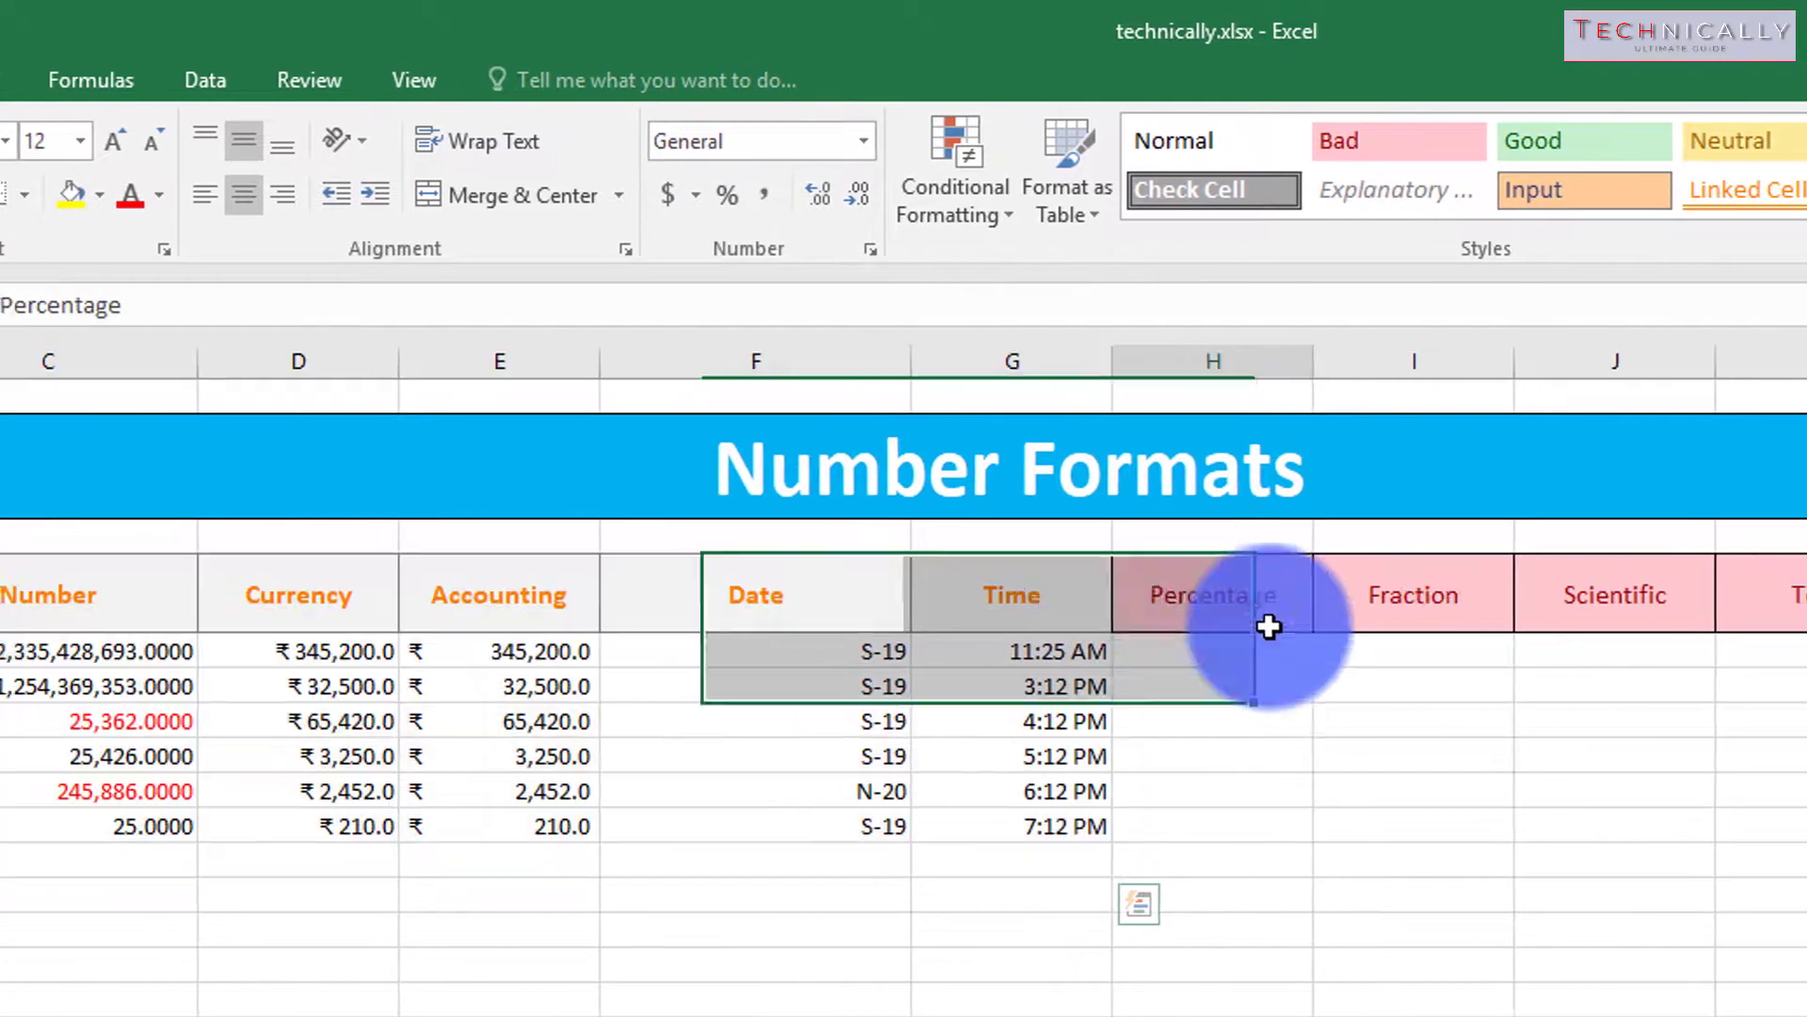
{"action": "left_click_drag", "start_coordinate": [1349, 595], "coordinate": [1788, 894]}
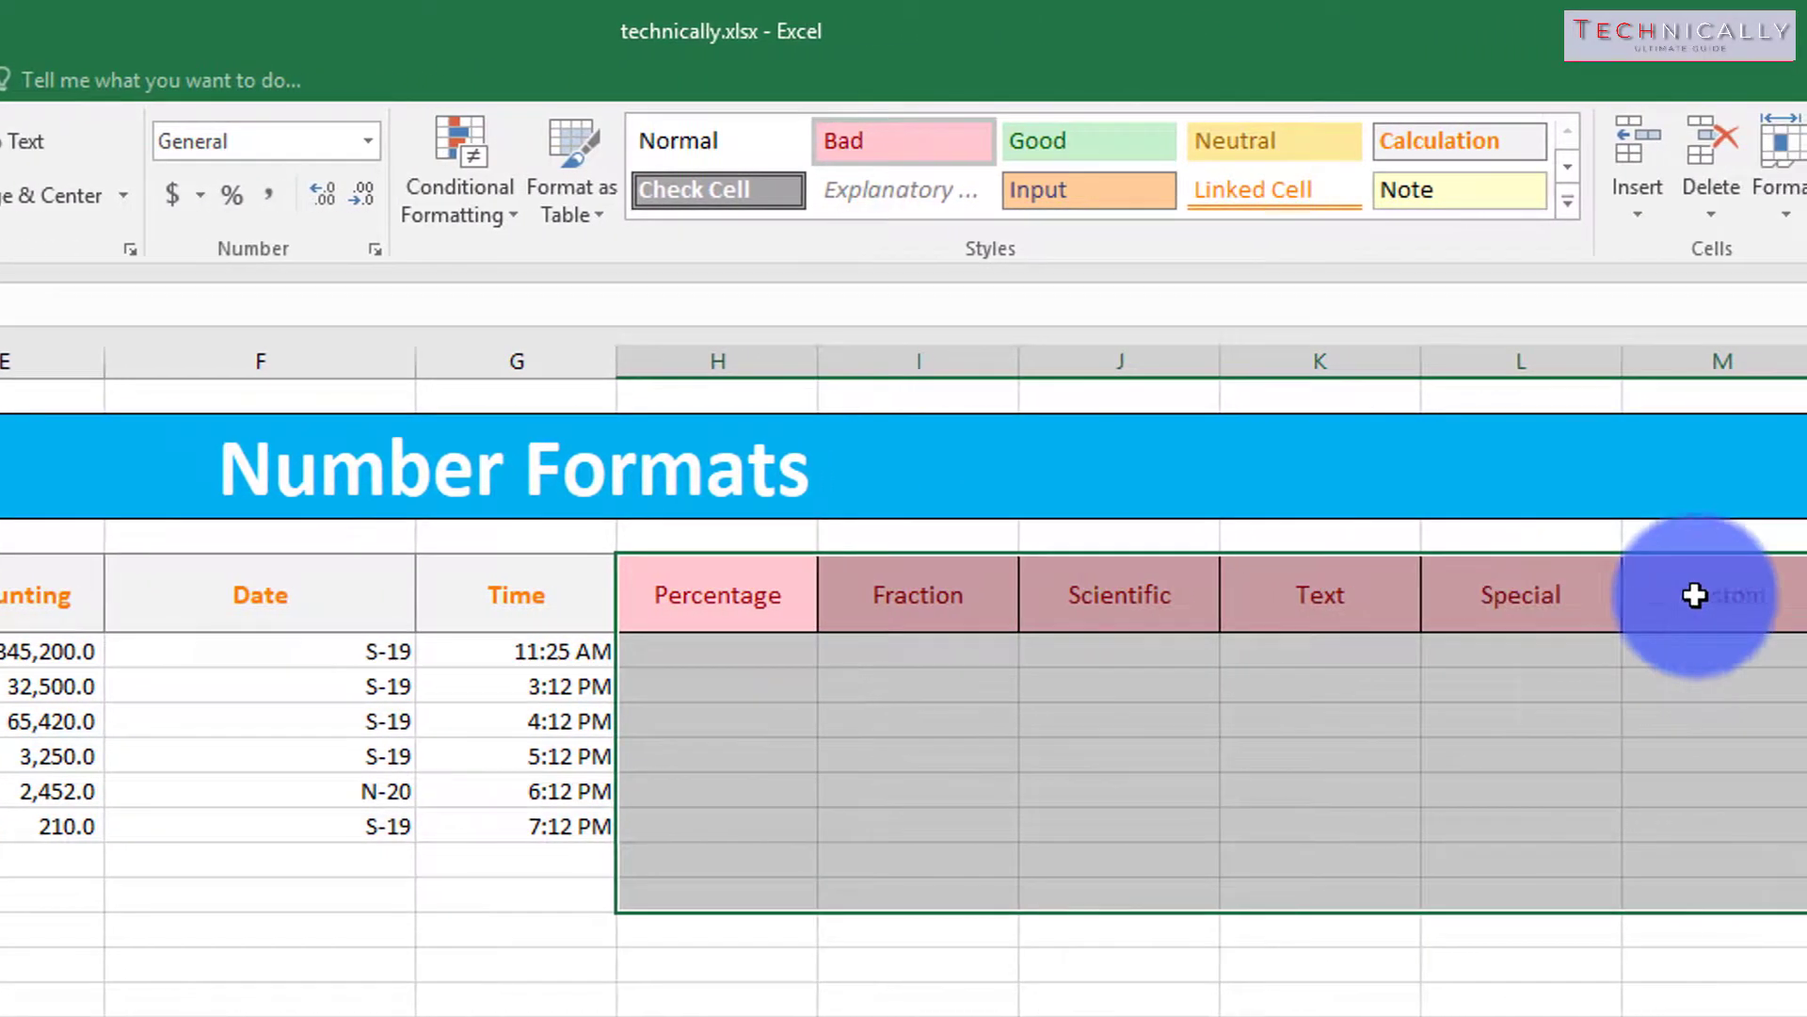
{"action": "key", "text": "shift+Down"}
{"action": "left_click", "coordinate": [659, 779]}
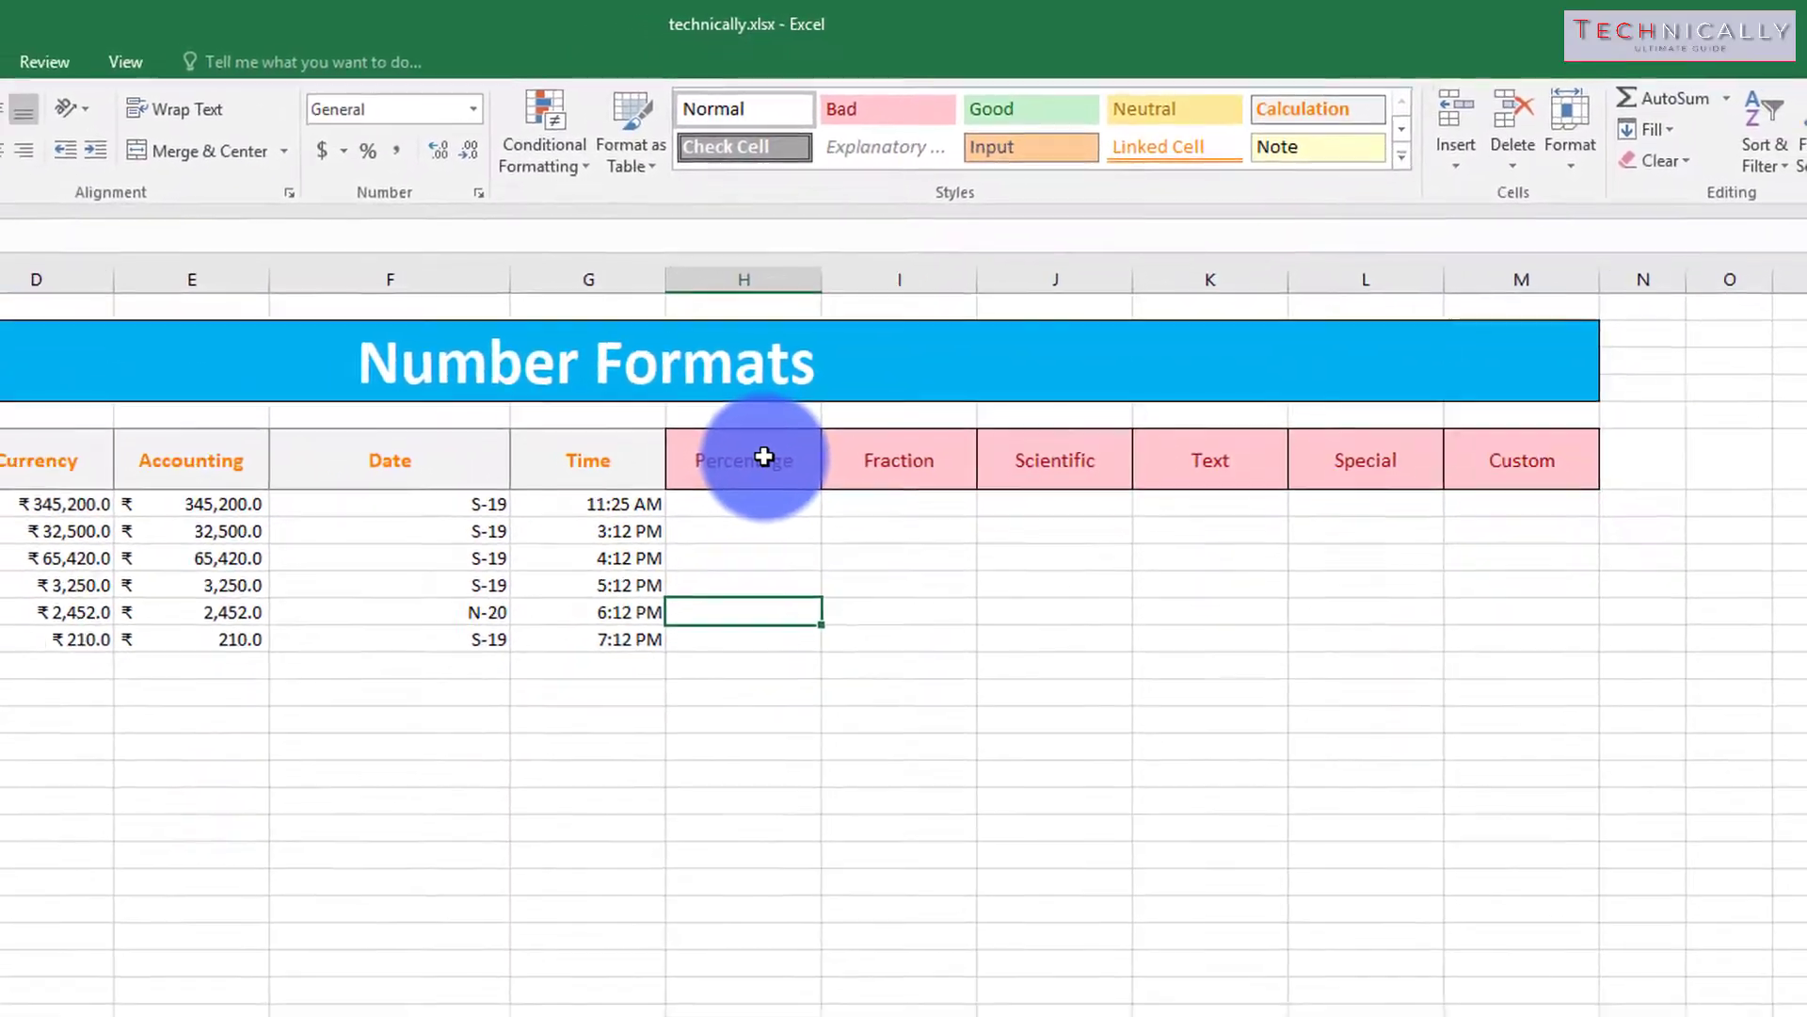
{"action": "left_click_drag", "start_coordinate": [735, 483], "coordinate": [1494, 612]}
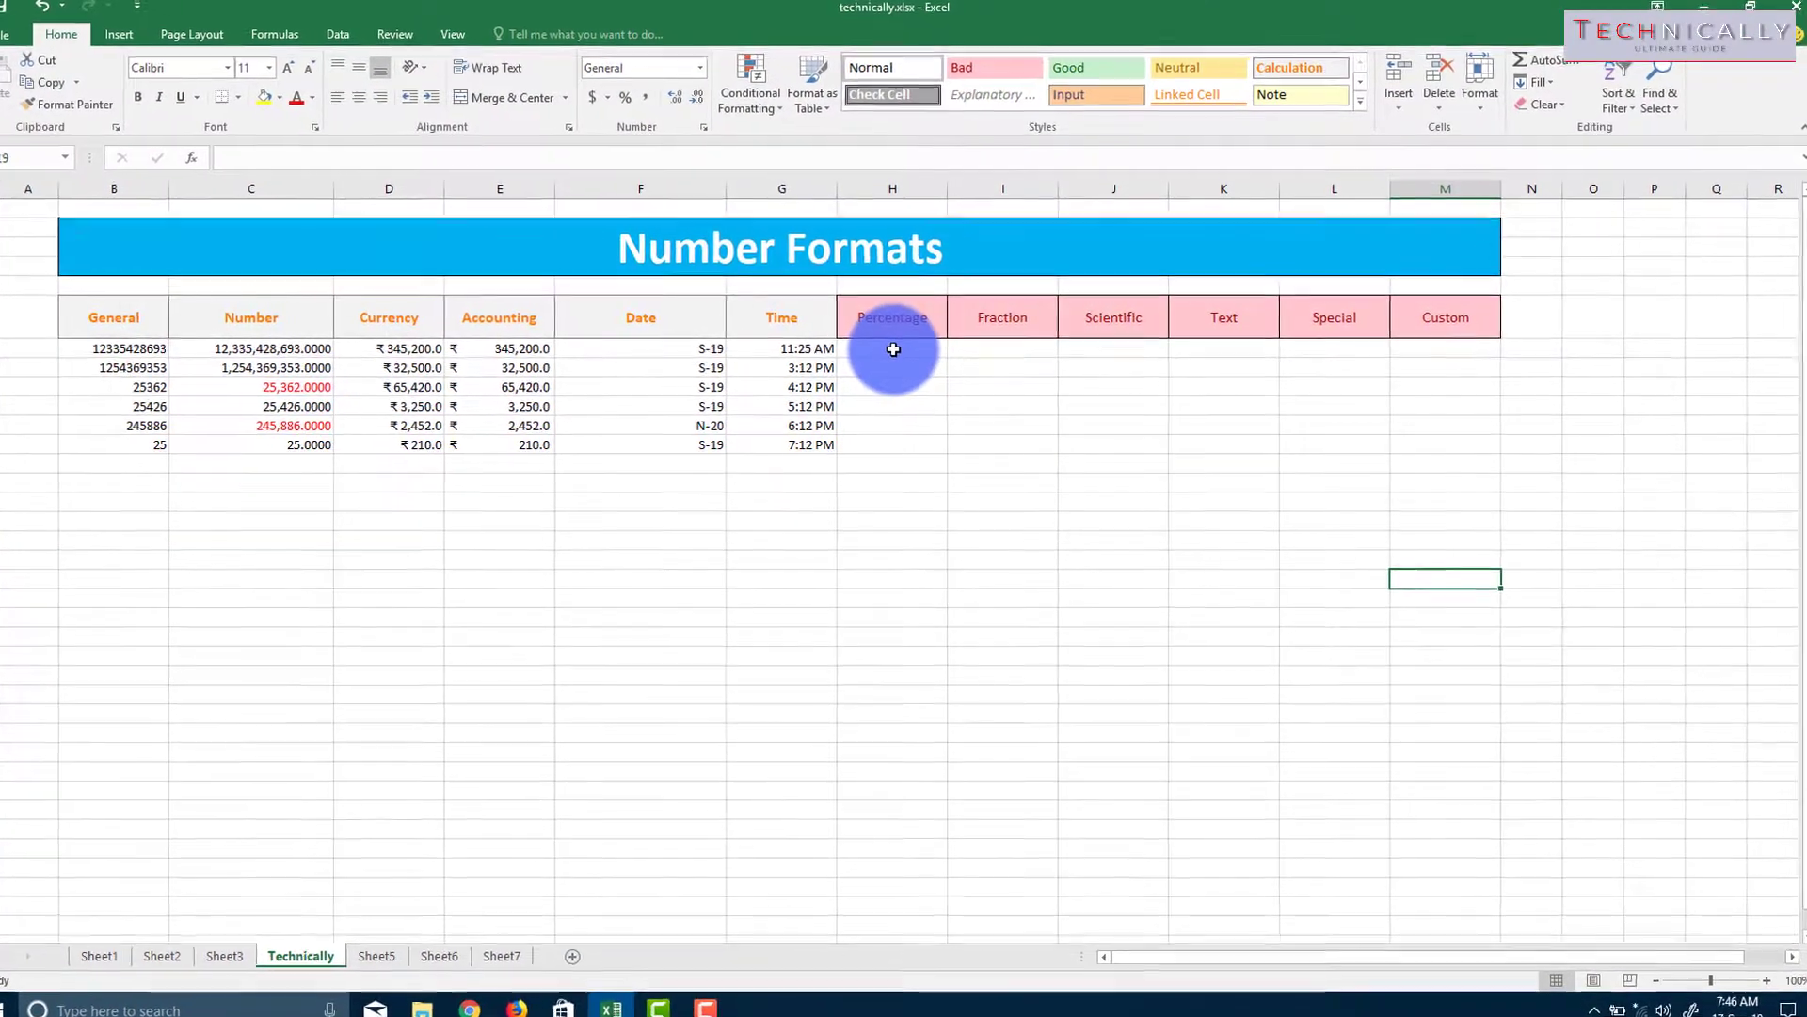
Step: Enter 35, 25, 45, 21, 26 and 8 in H7:H12 and select them
{"action": "left_click_drag", "start_coordinate": [901, 351], "coordinate": [1382, 480]}
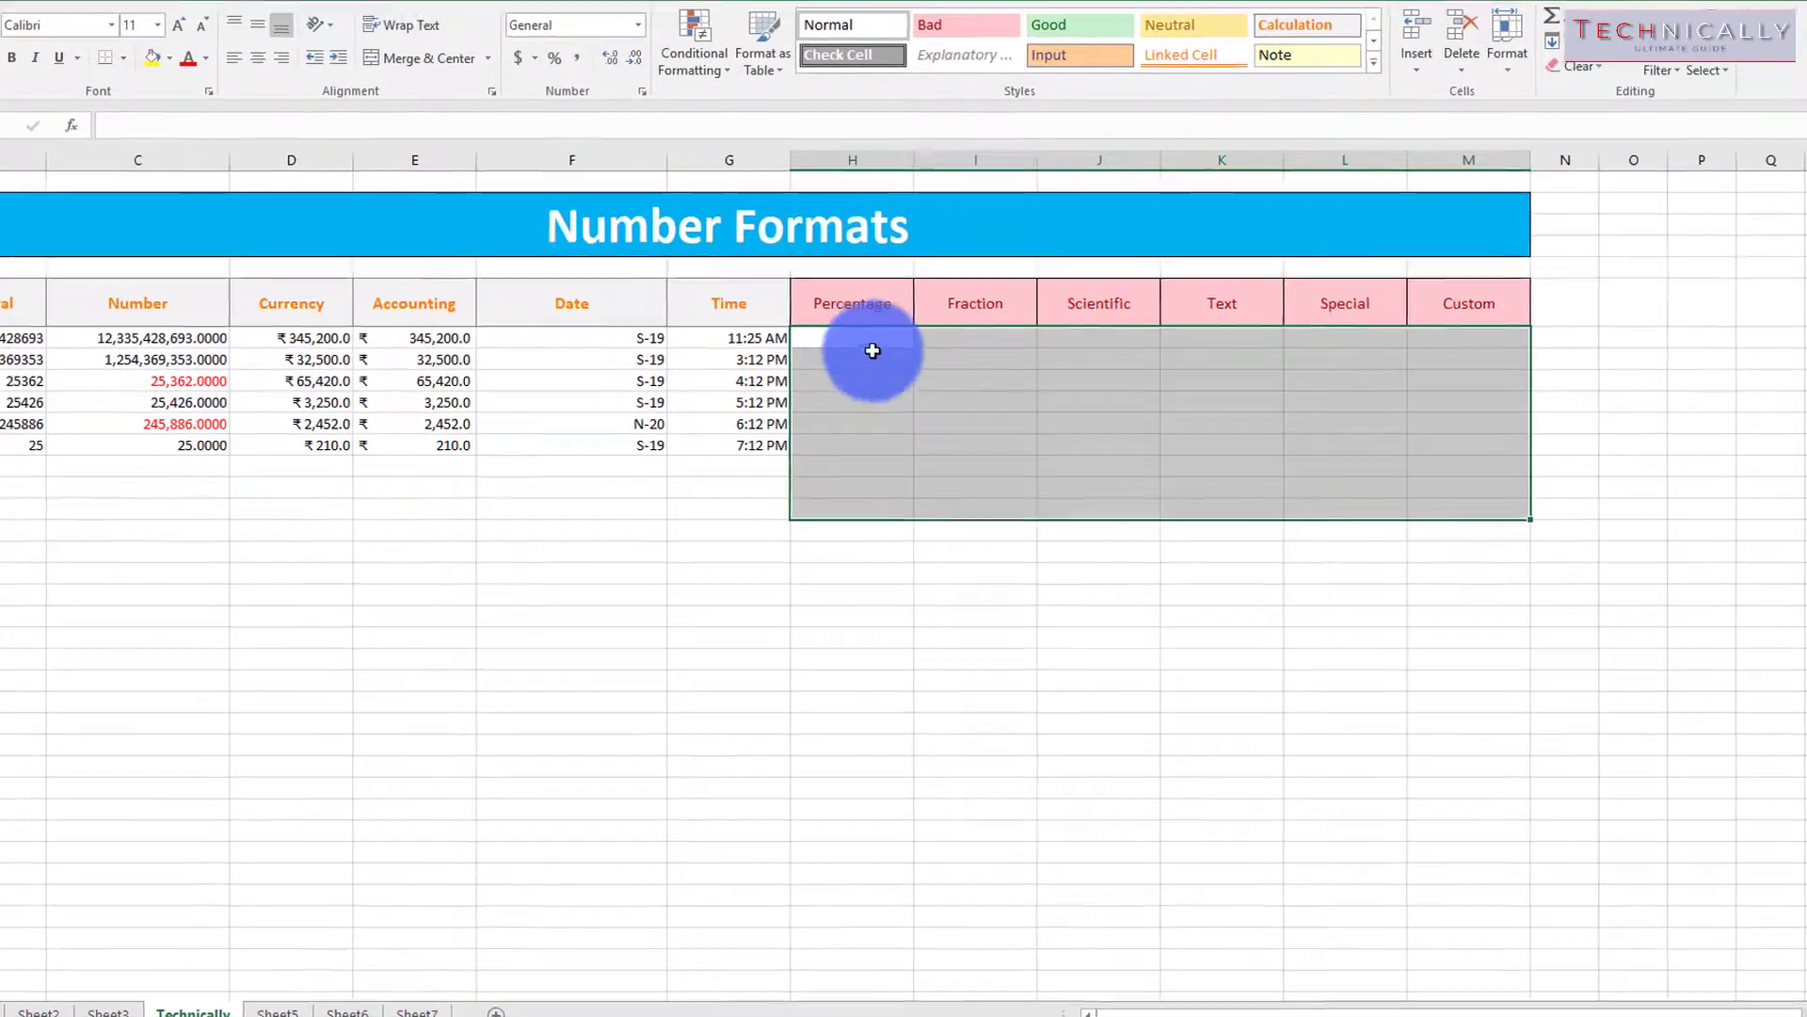
{"action": "left_click", "coordinate": [870, 345]}
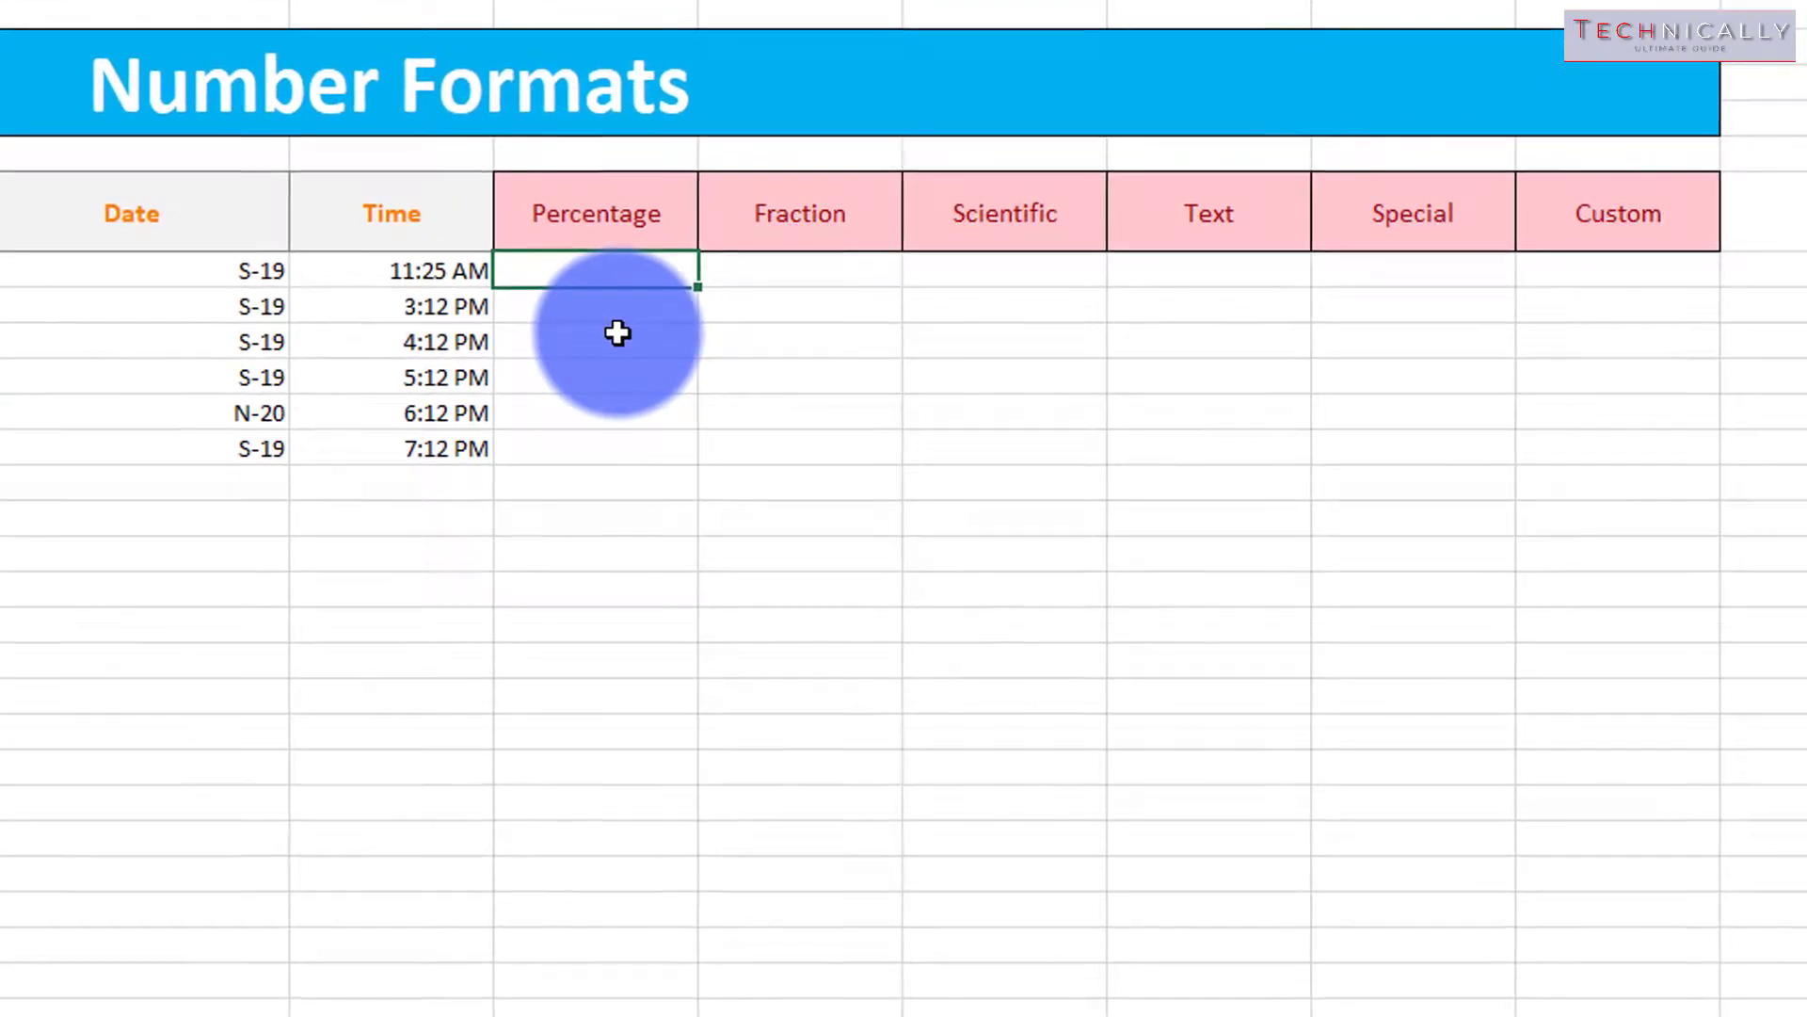
{"action": "type", "text": "35"}
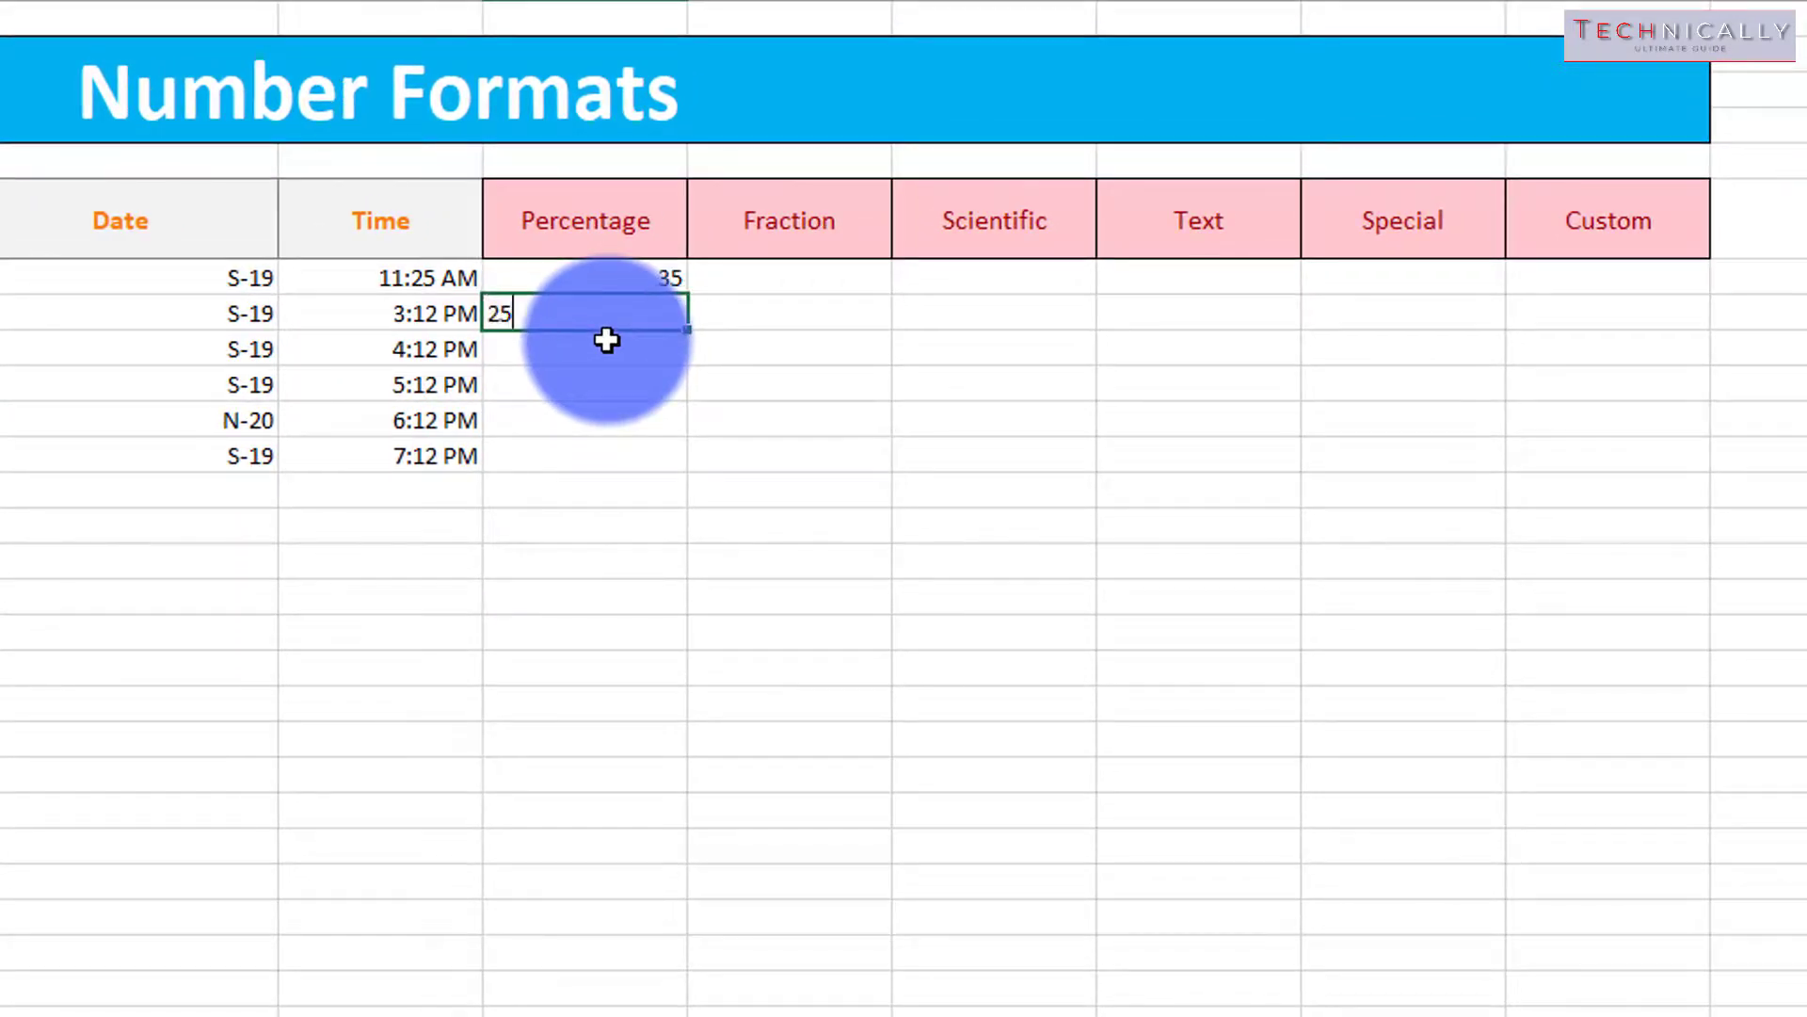
{"action": "type", "text": "26"}
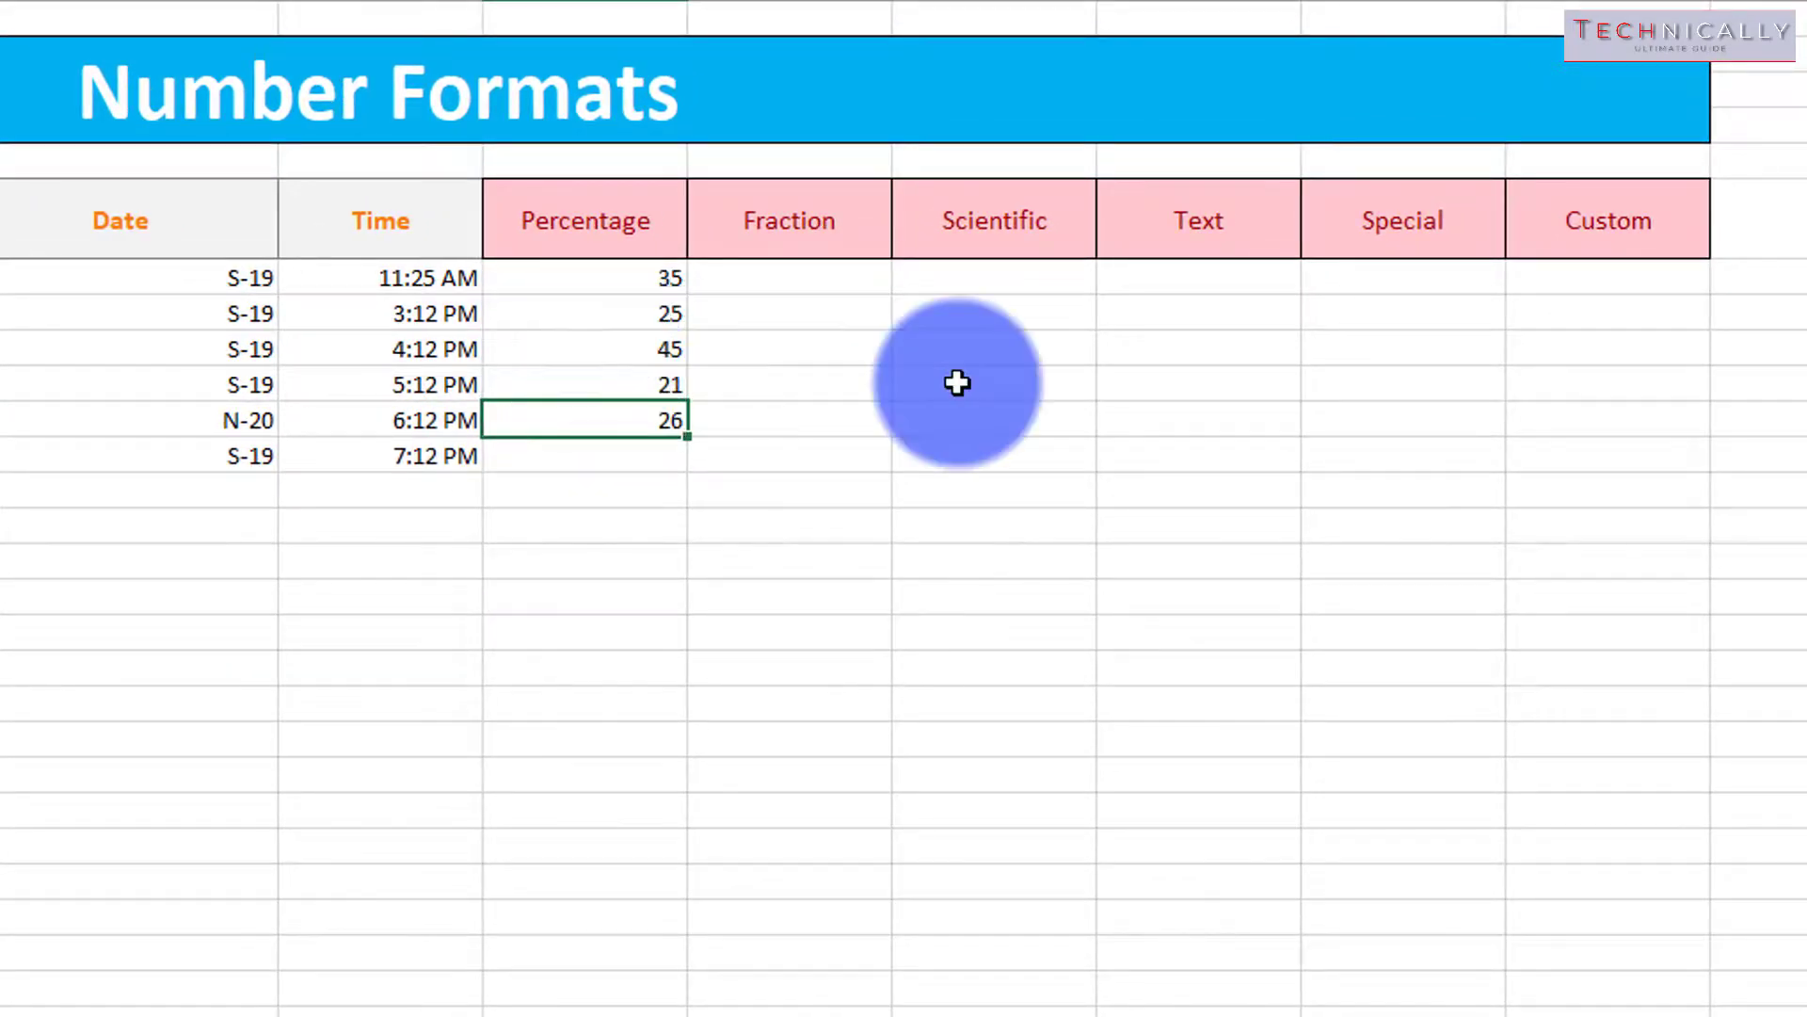
{"action": "key", "text": "Return"}
{"action": "type", "text": "8"}
{"action": "key", "text": "Return"}
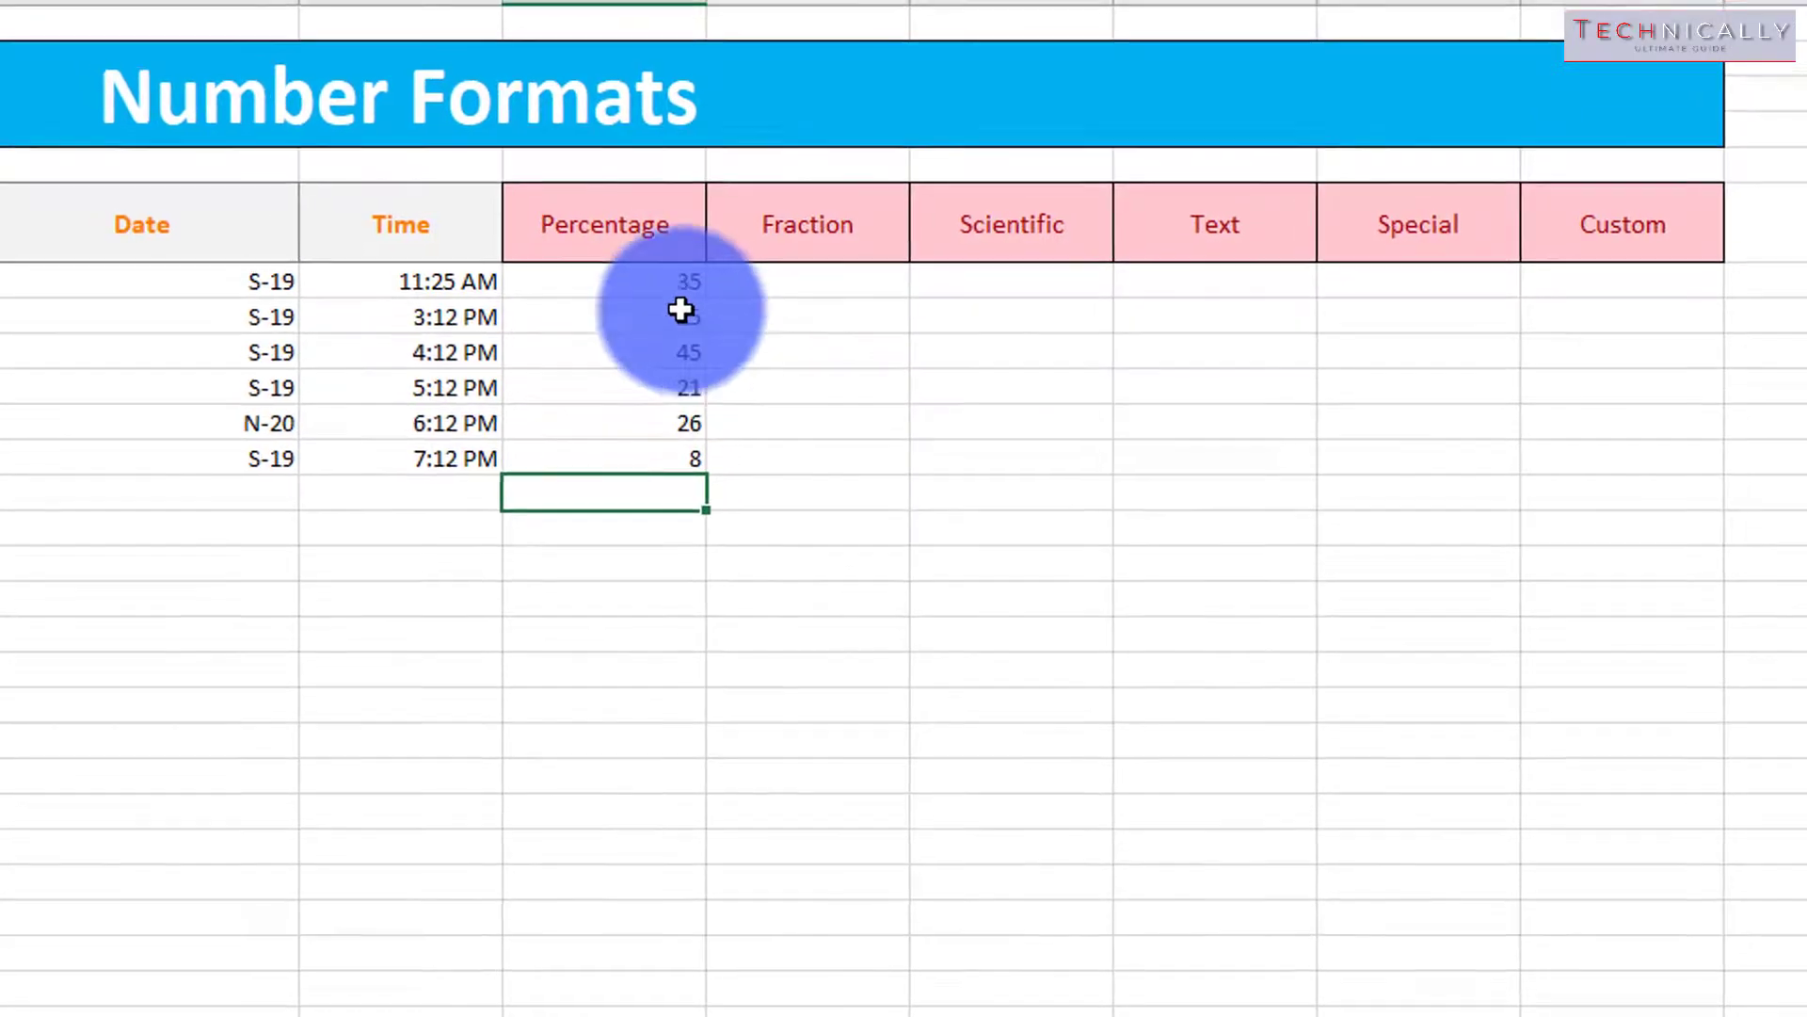
{"action": "left_click_drag", "start_coordinate": [649, 278], "coordinate": [650, 450]}
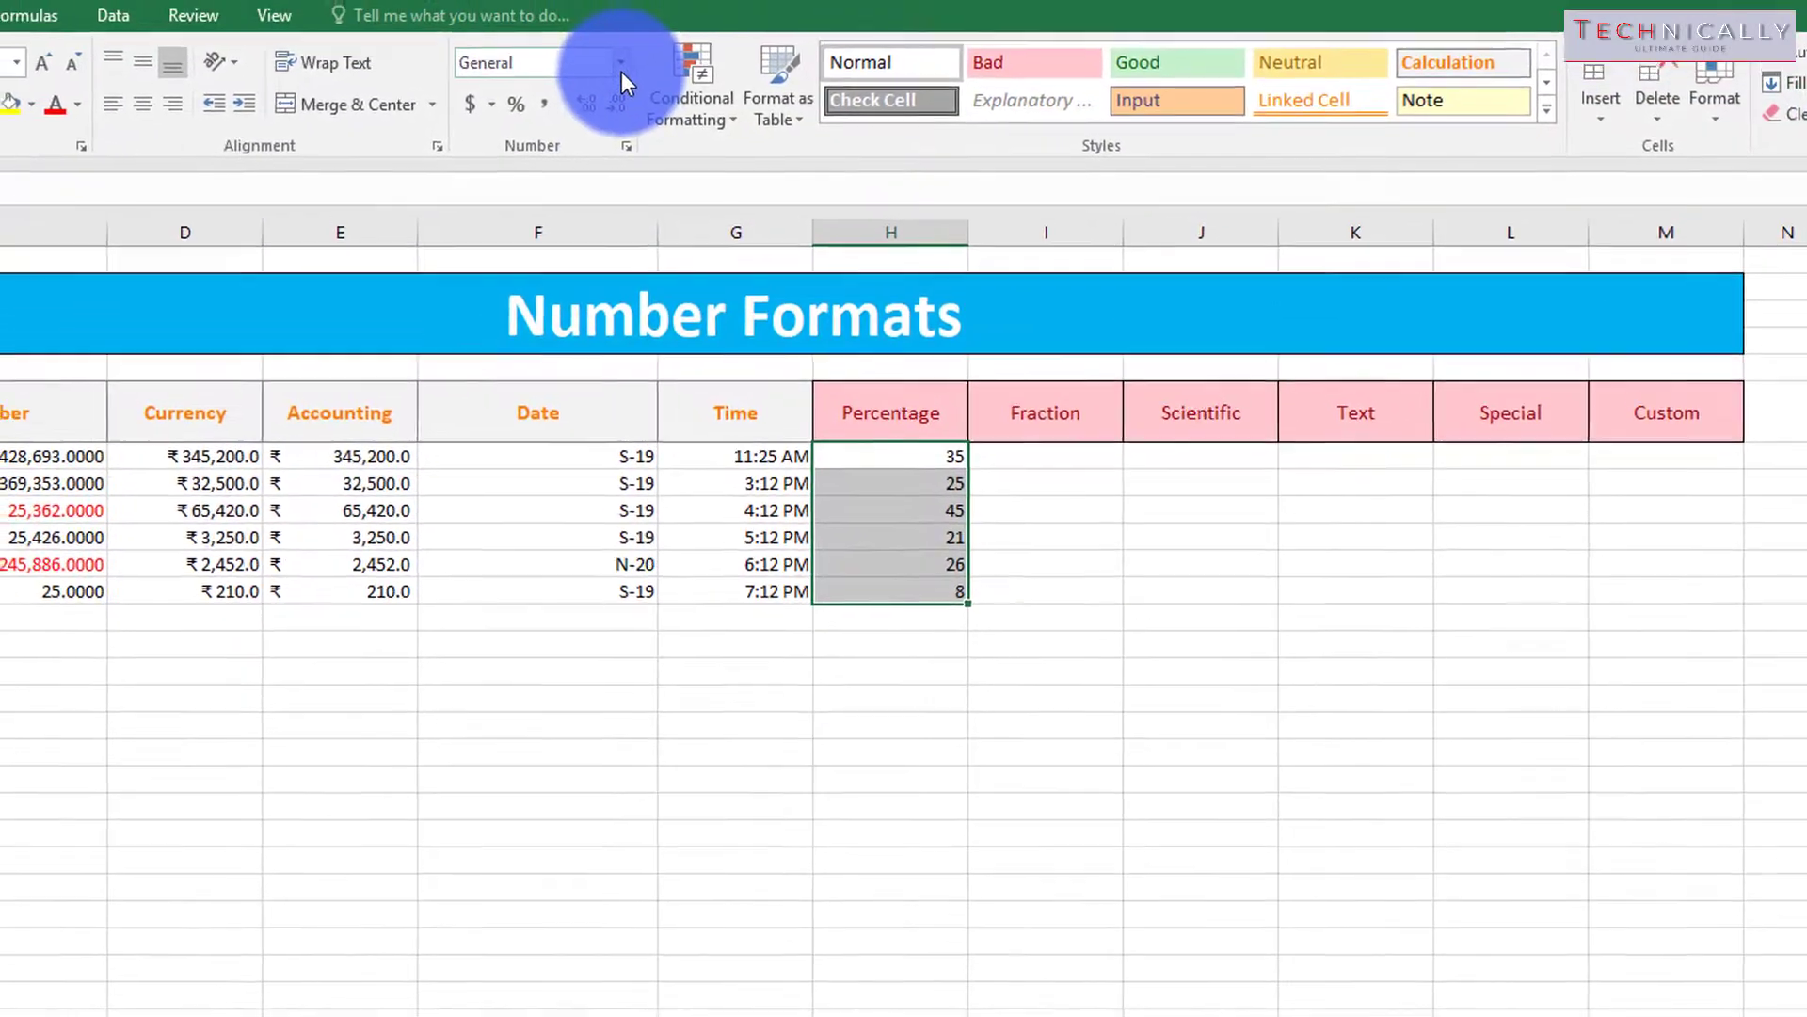
Step: Apply the Percentage number format to H7:H12, then bring up More Number Formats
{"action": "left_click", "coordinate": [647, 92]}
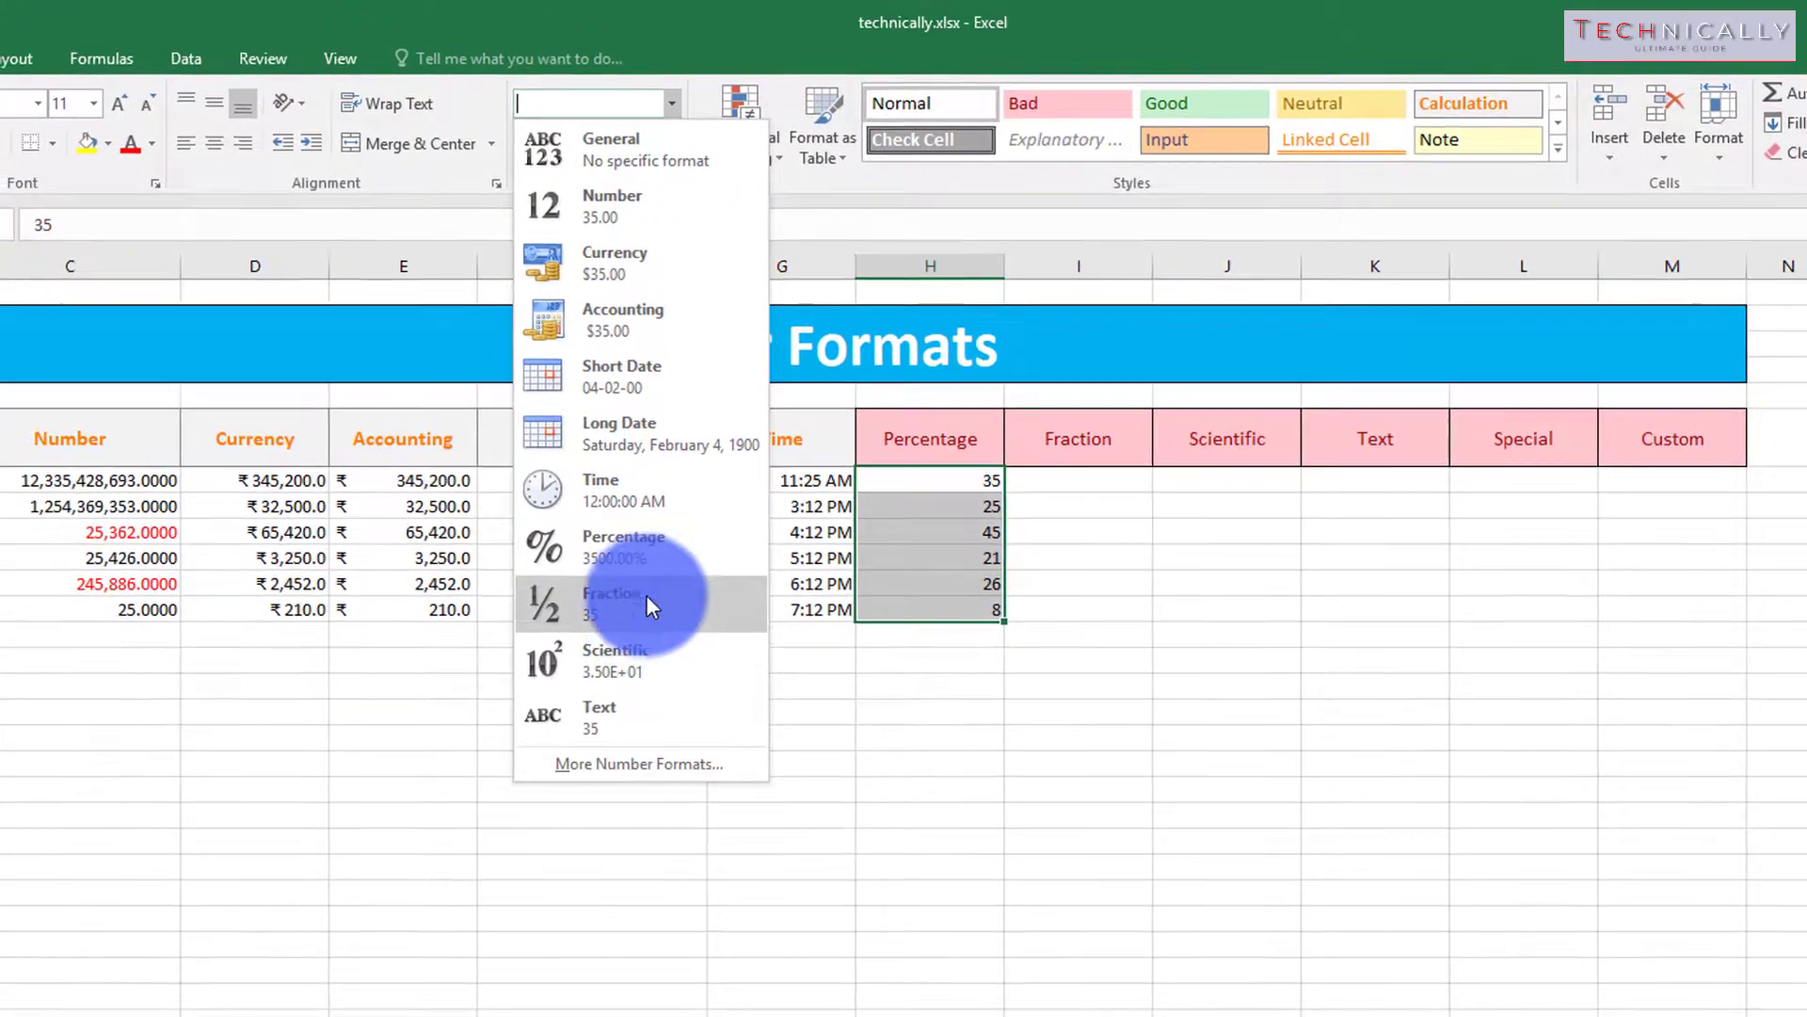
{"action": "left_click", "coordinate": [648, 551]}
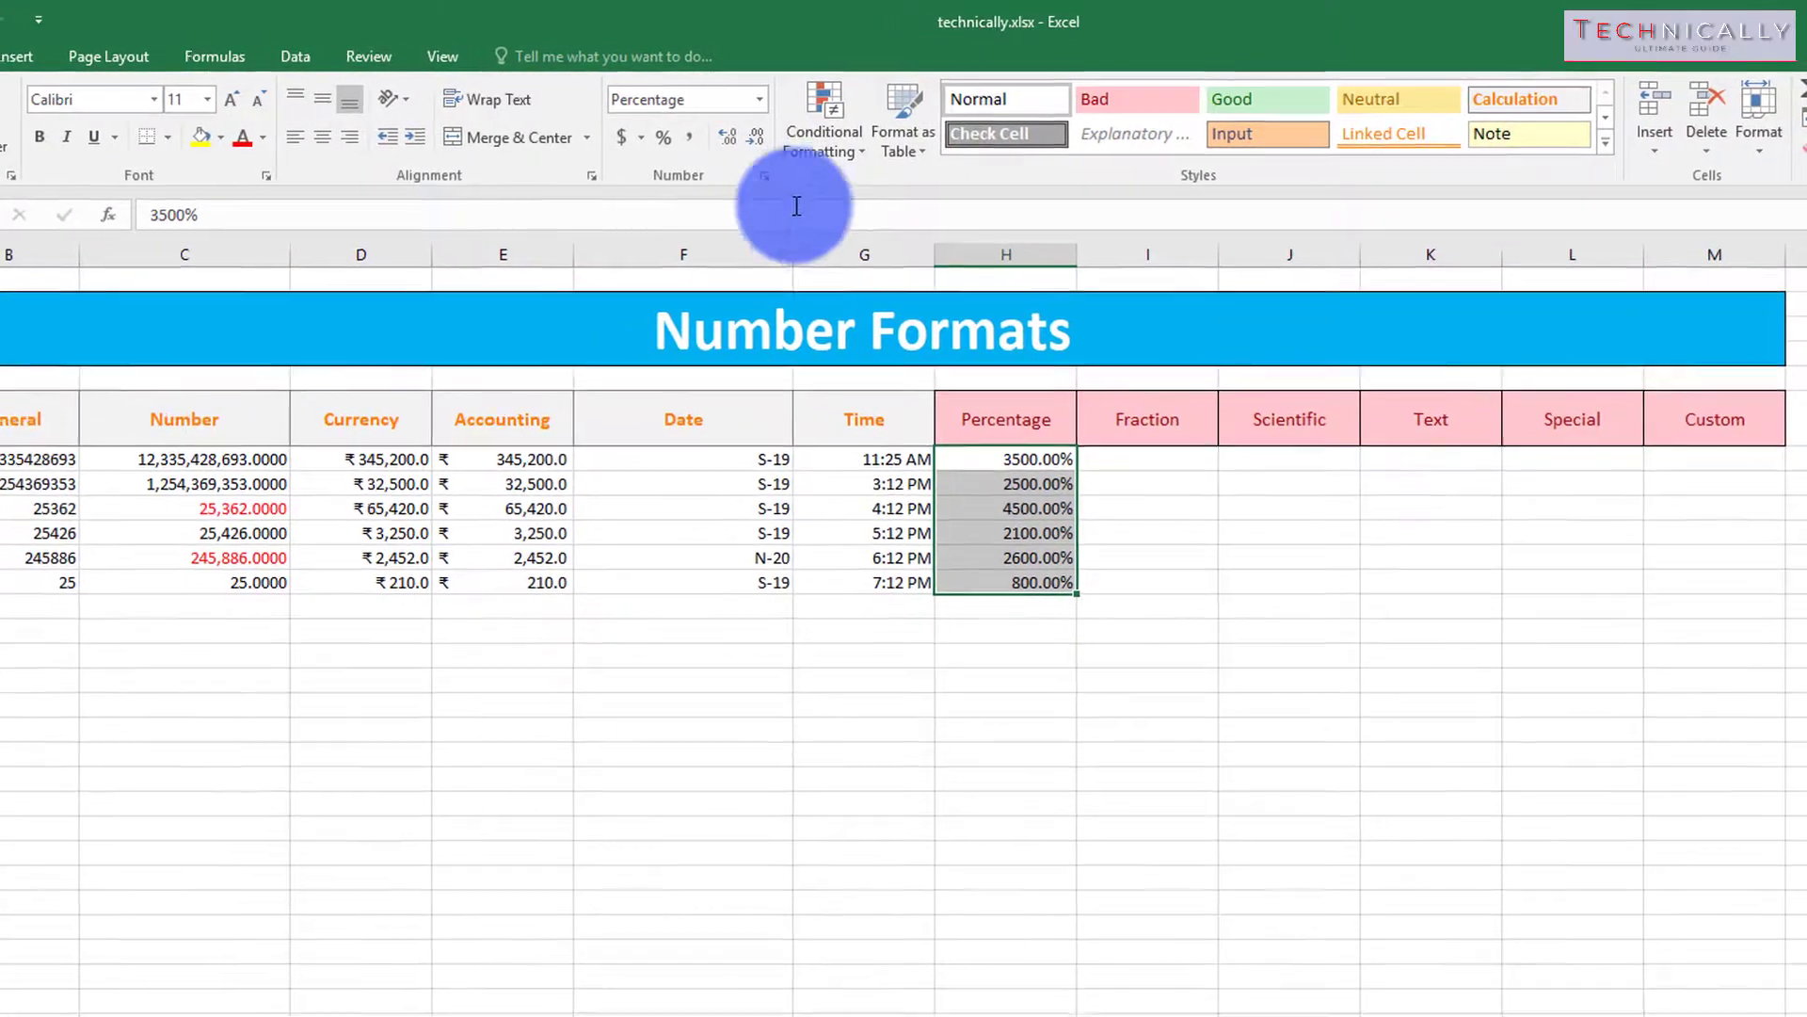
{"action": "left_click", "coordinate": [815, 100]}
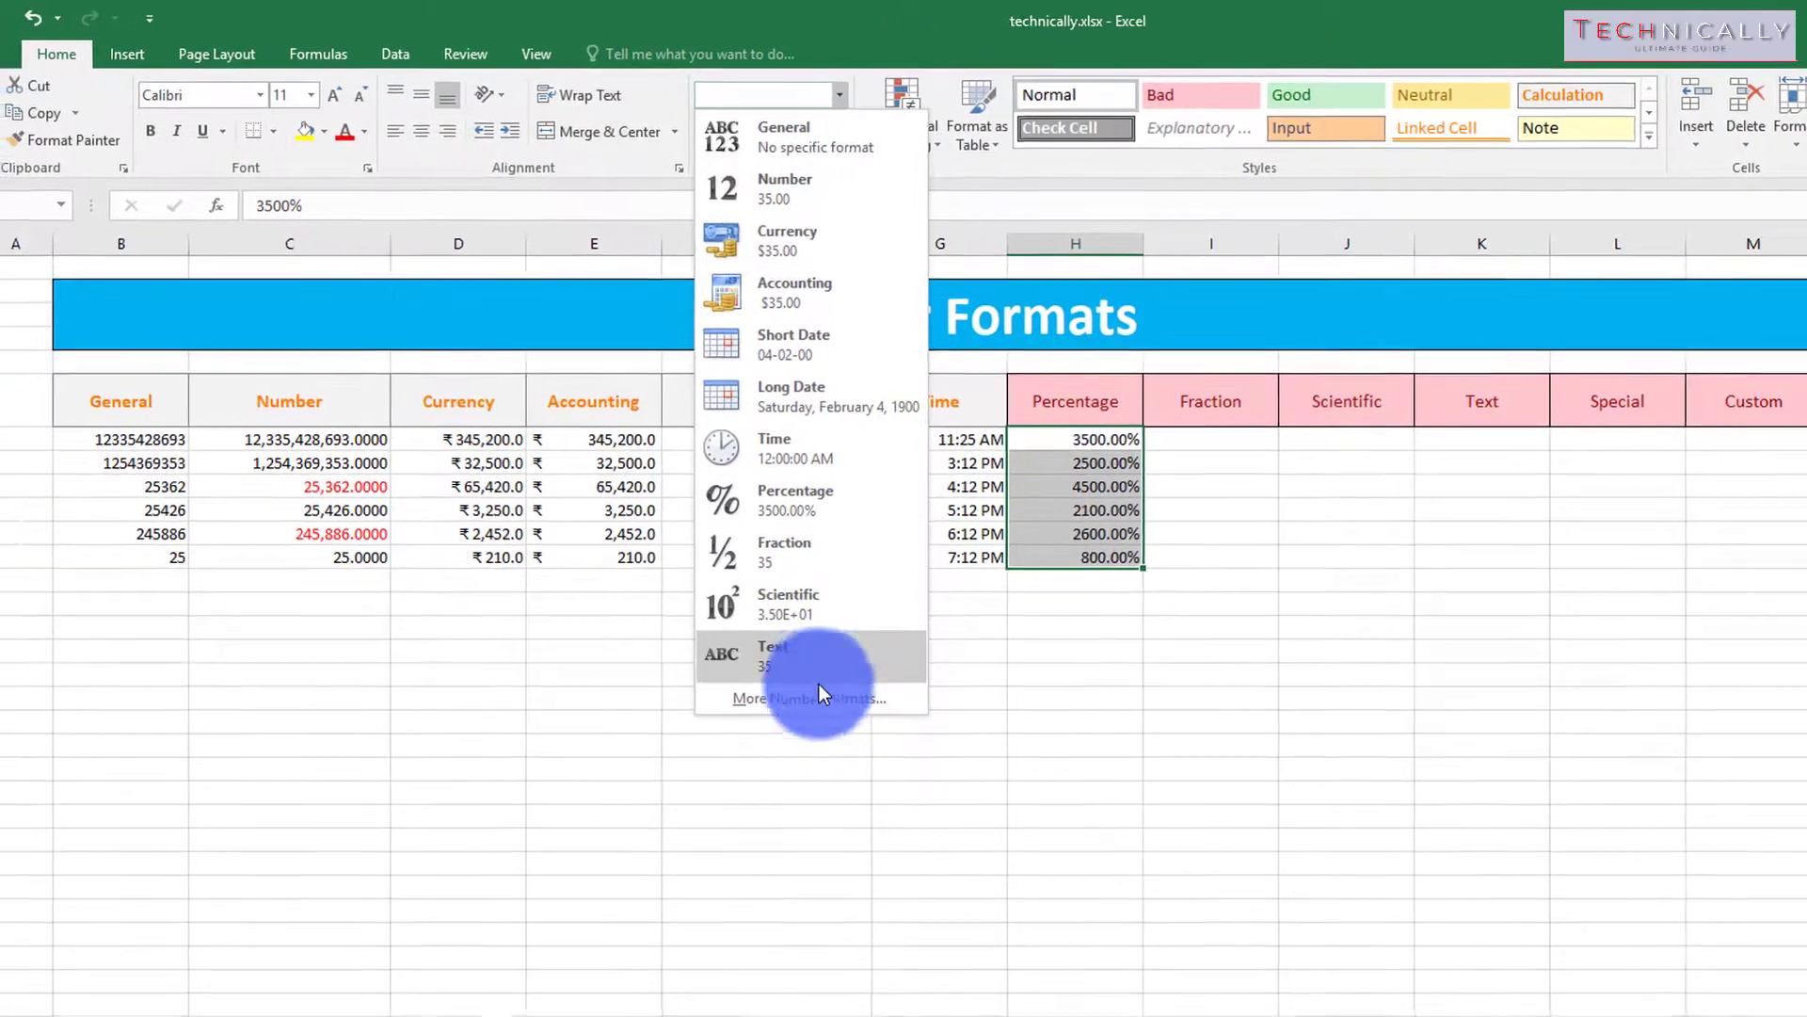
{"action": "left_click", "coordinate": [832, 697]}
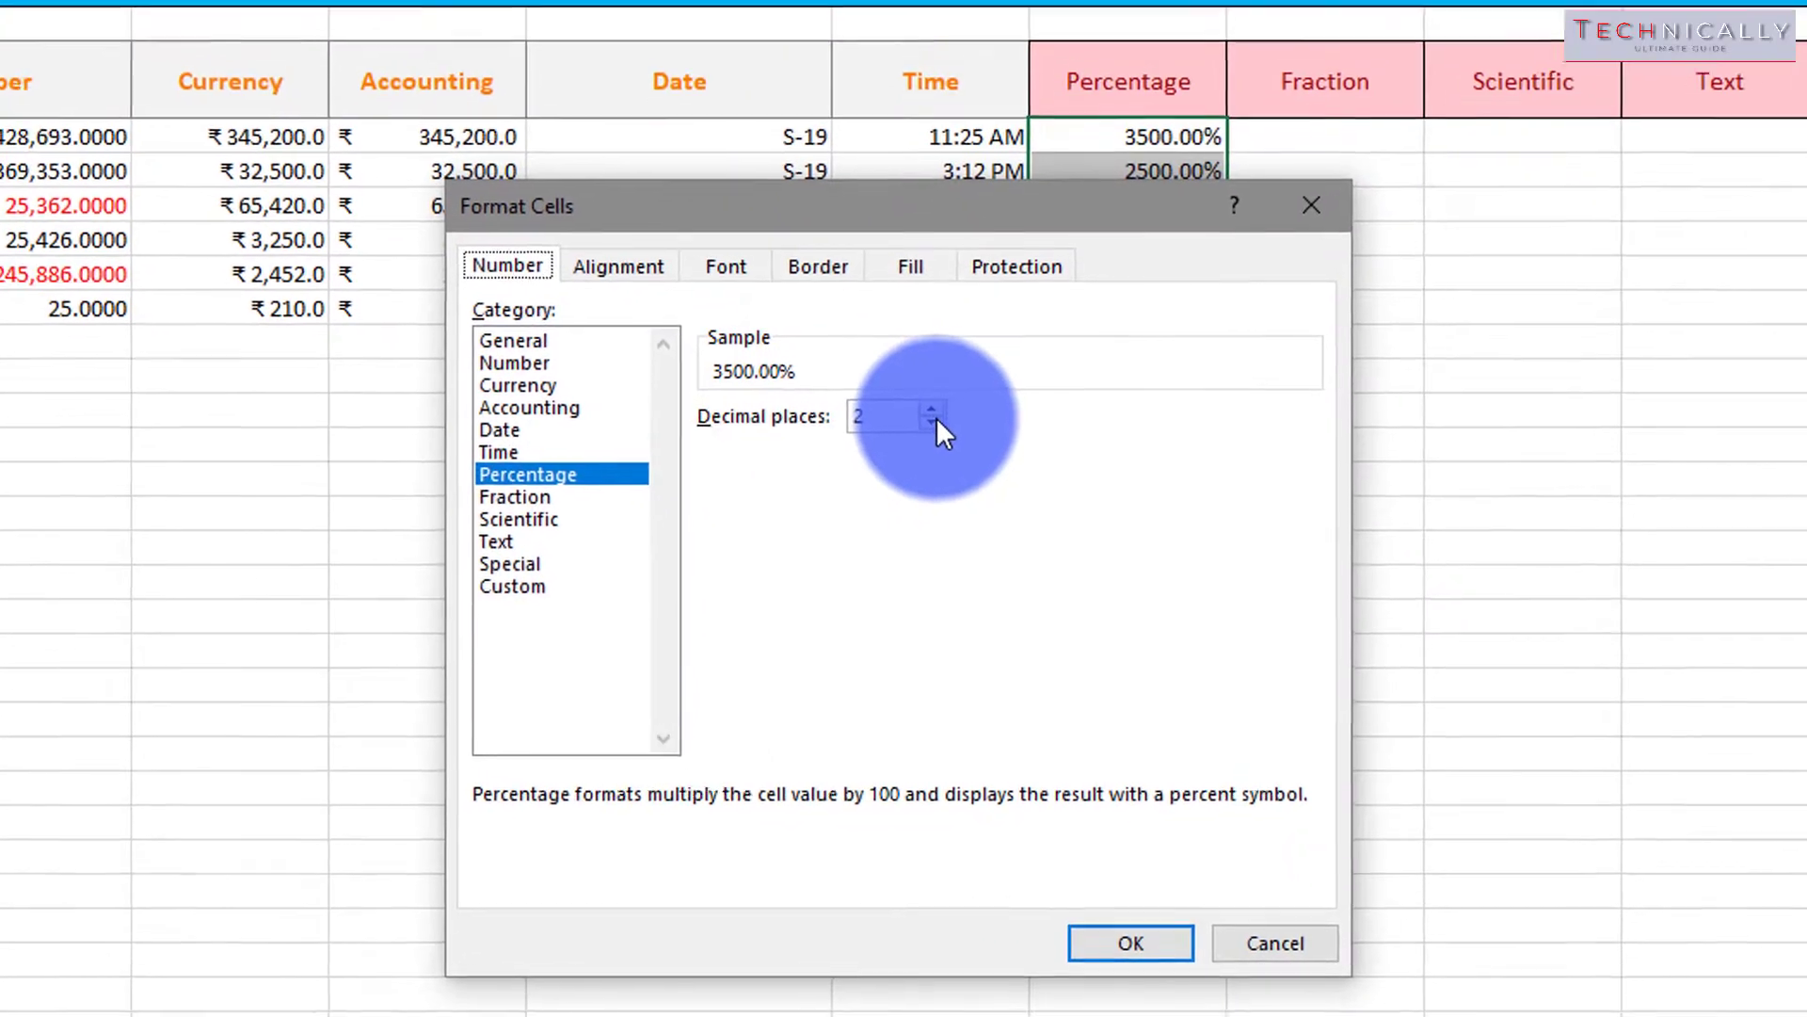
Step: Try 0 decimal places, return to 2, and confirm the Percentage format
{"action": "left_click", "coordinate": [944, 477]}
{"action": "left_click", "coordinate": [944, 477]}
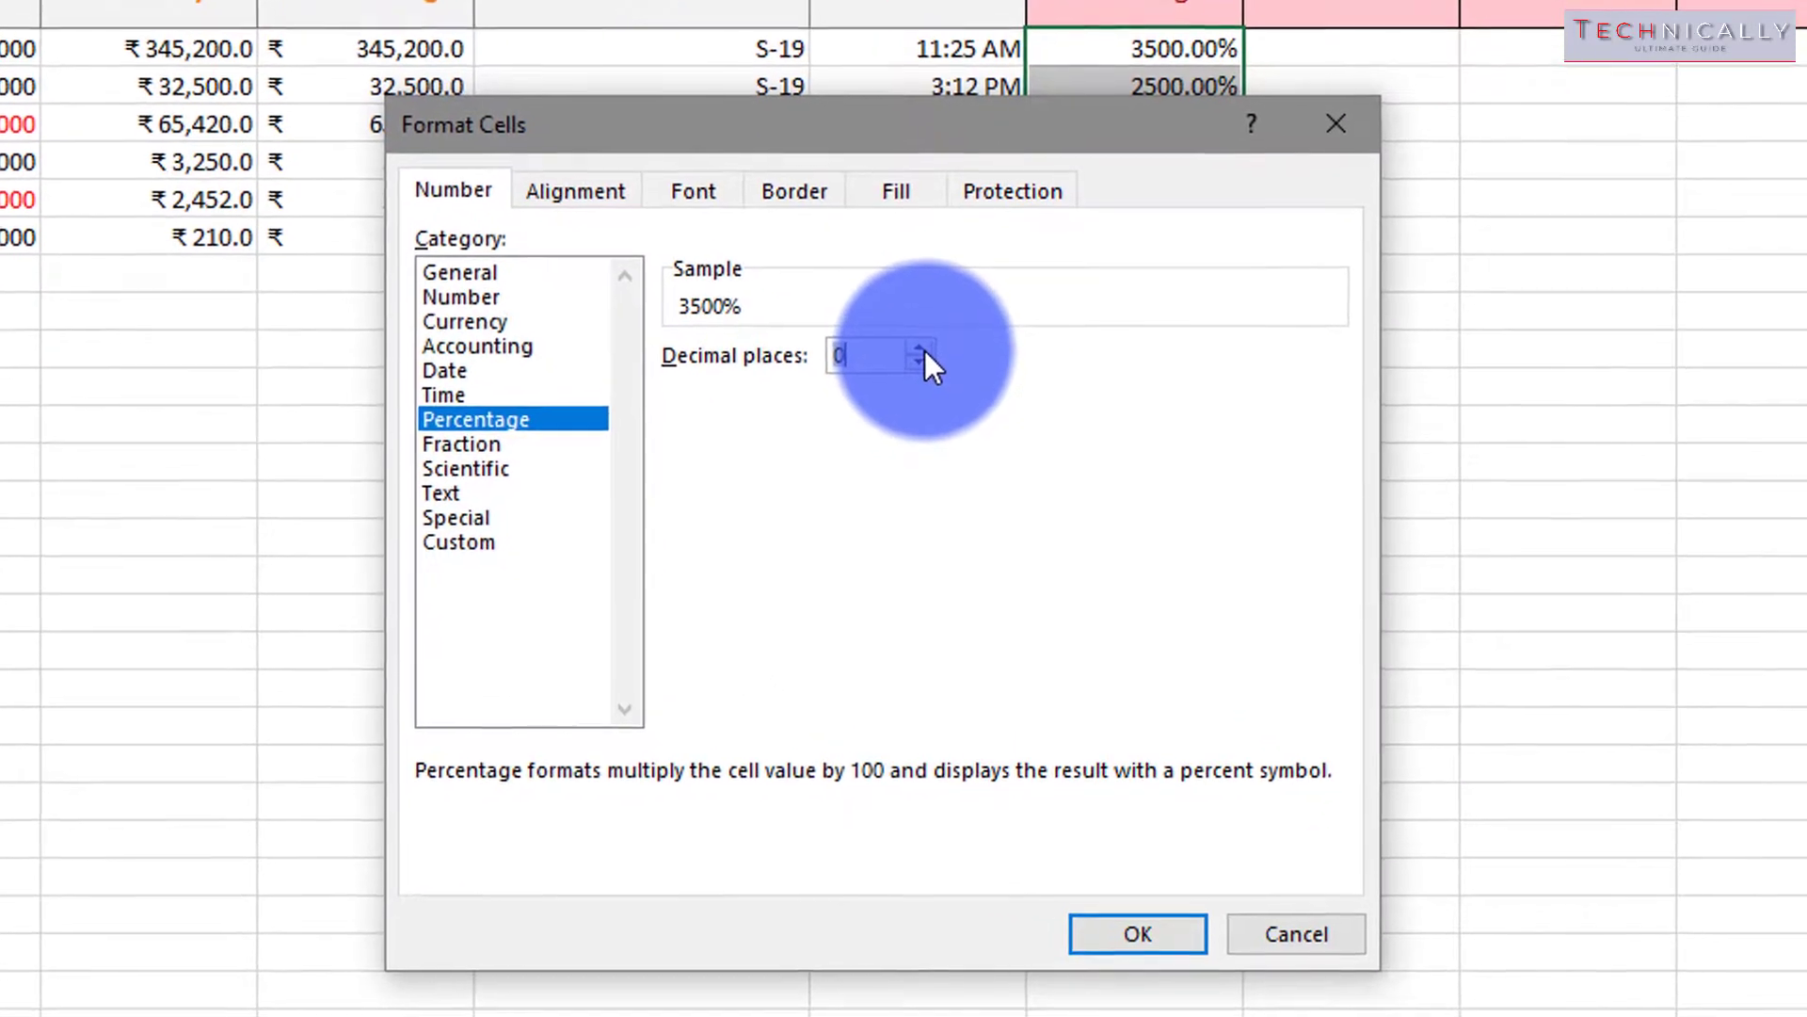
{"action": "left_click", "coordinate": [911, 313]}
{"action": "left_click", "coordinate": [911, 313]}
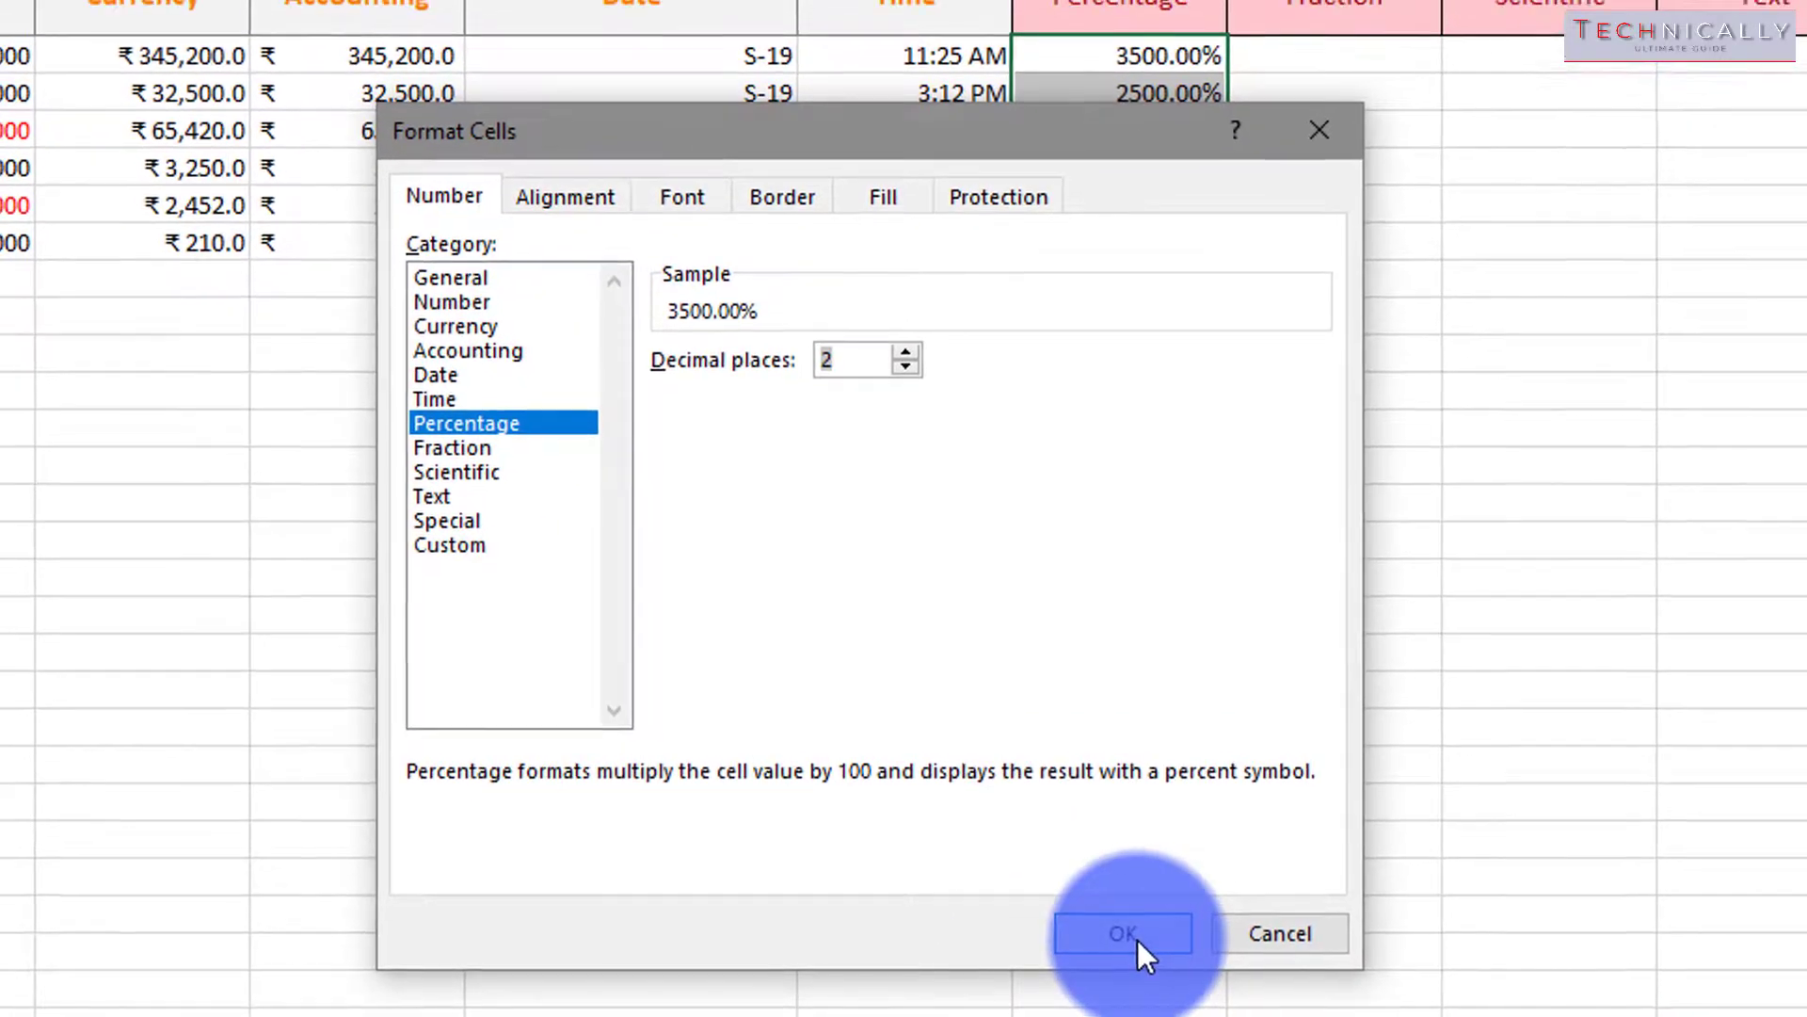
{"action": "left_click", "coordinate": [1137, 936]}
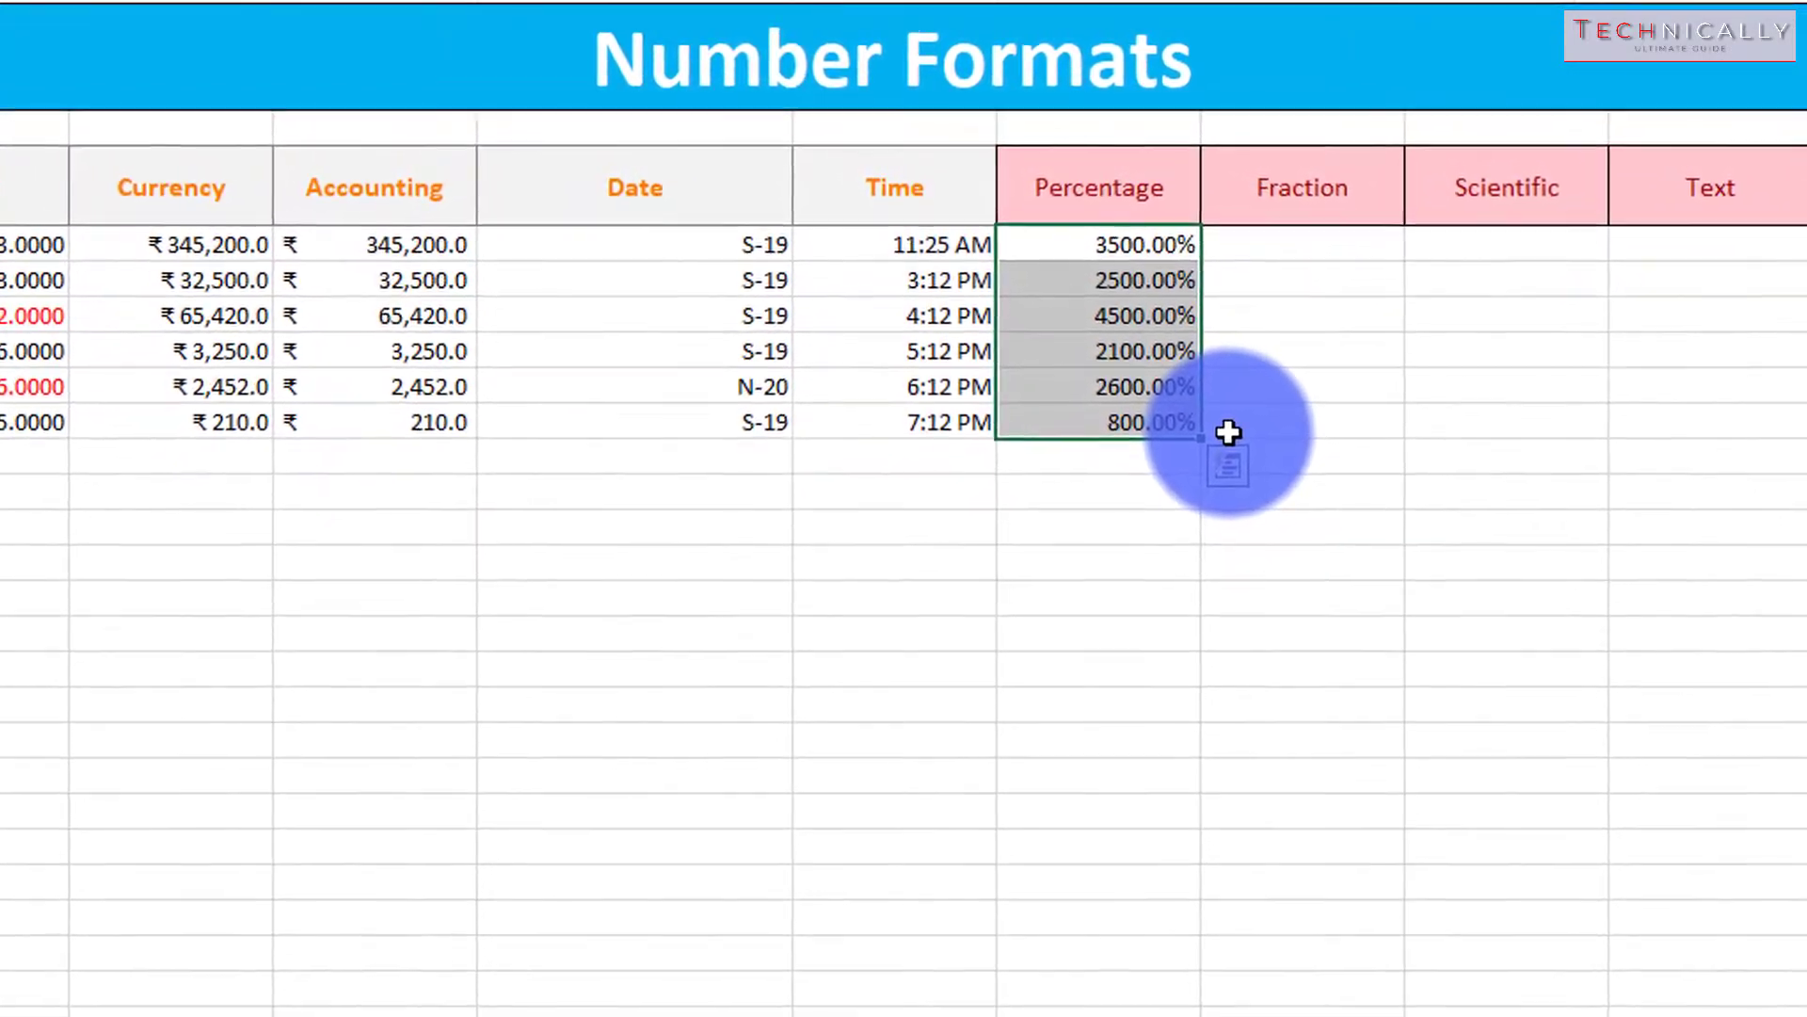
Step: Enter .35 below the Percentage values and strip all decimals from H7:H14
{"action": "left_click", "coordinate": [1254, 251]}
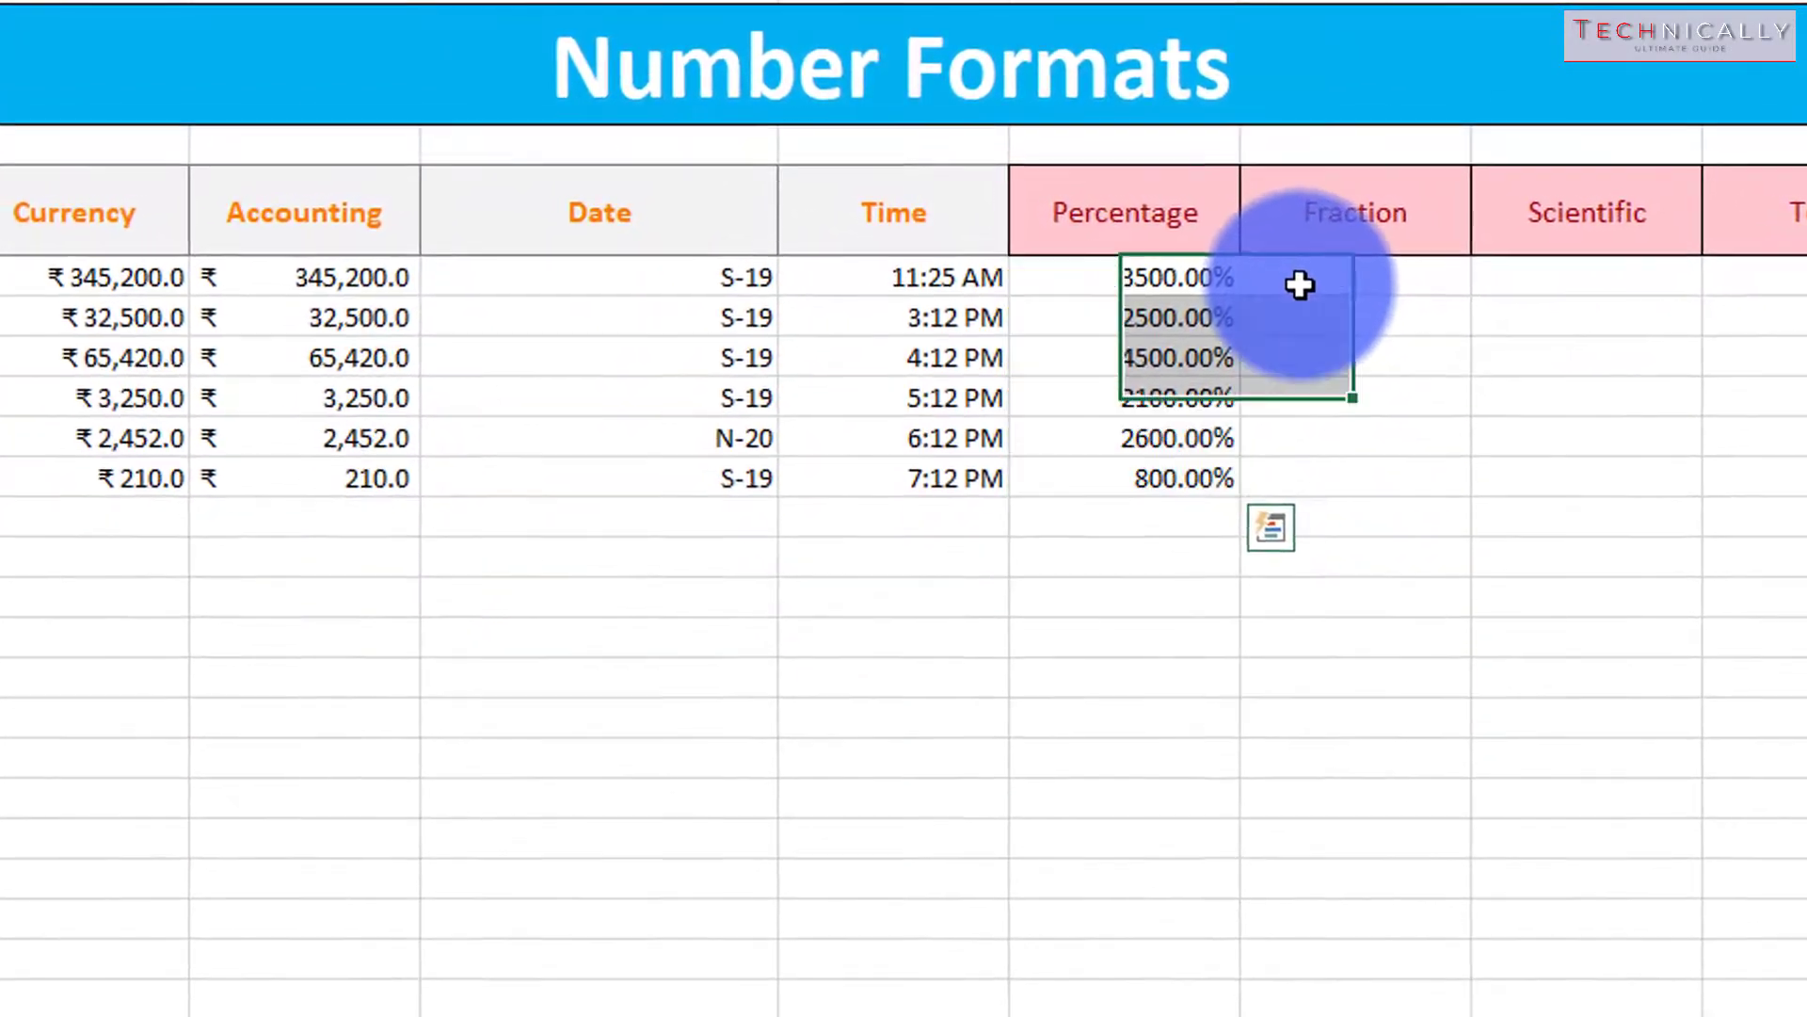
{"action": "left_click", "coordinate": [1130, 558]}
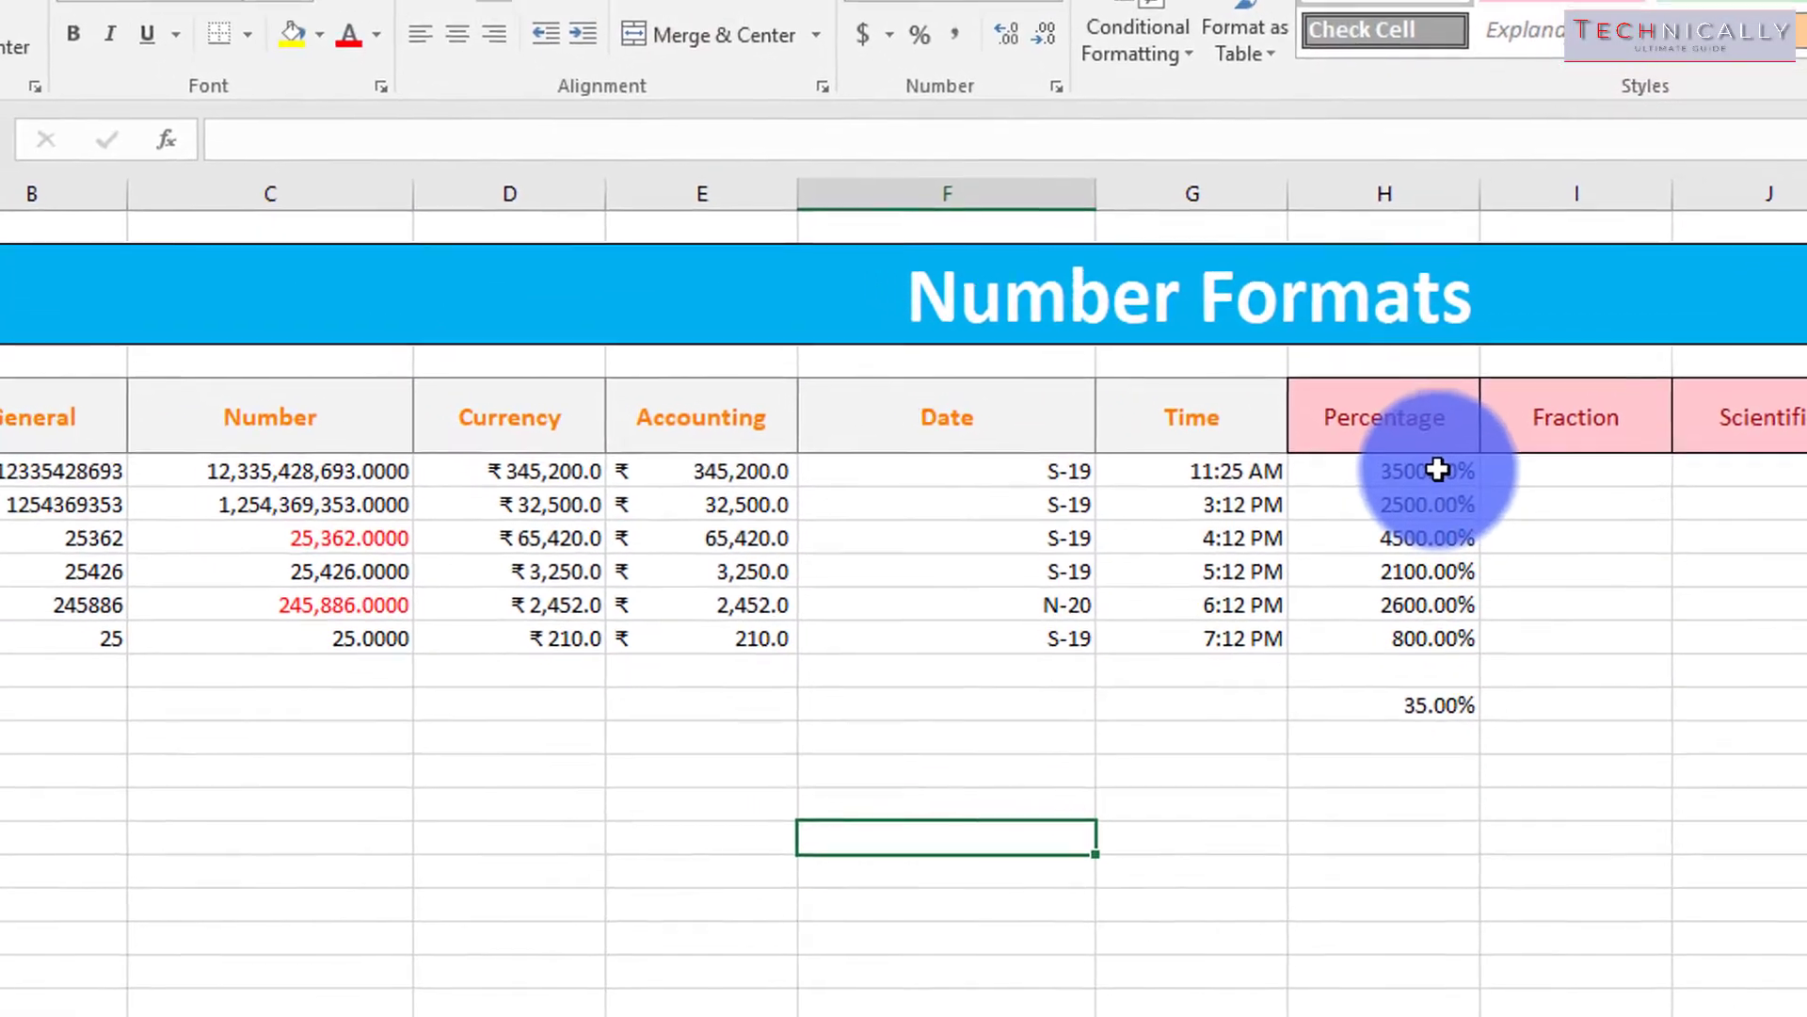
{"action": "left_click_drag", "start_coordinate": [1437, 468], "coordinate": [1441, 705]}
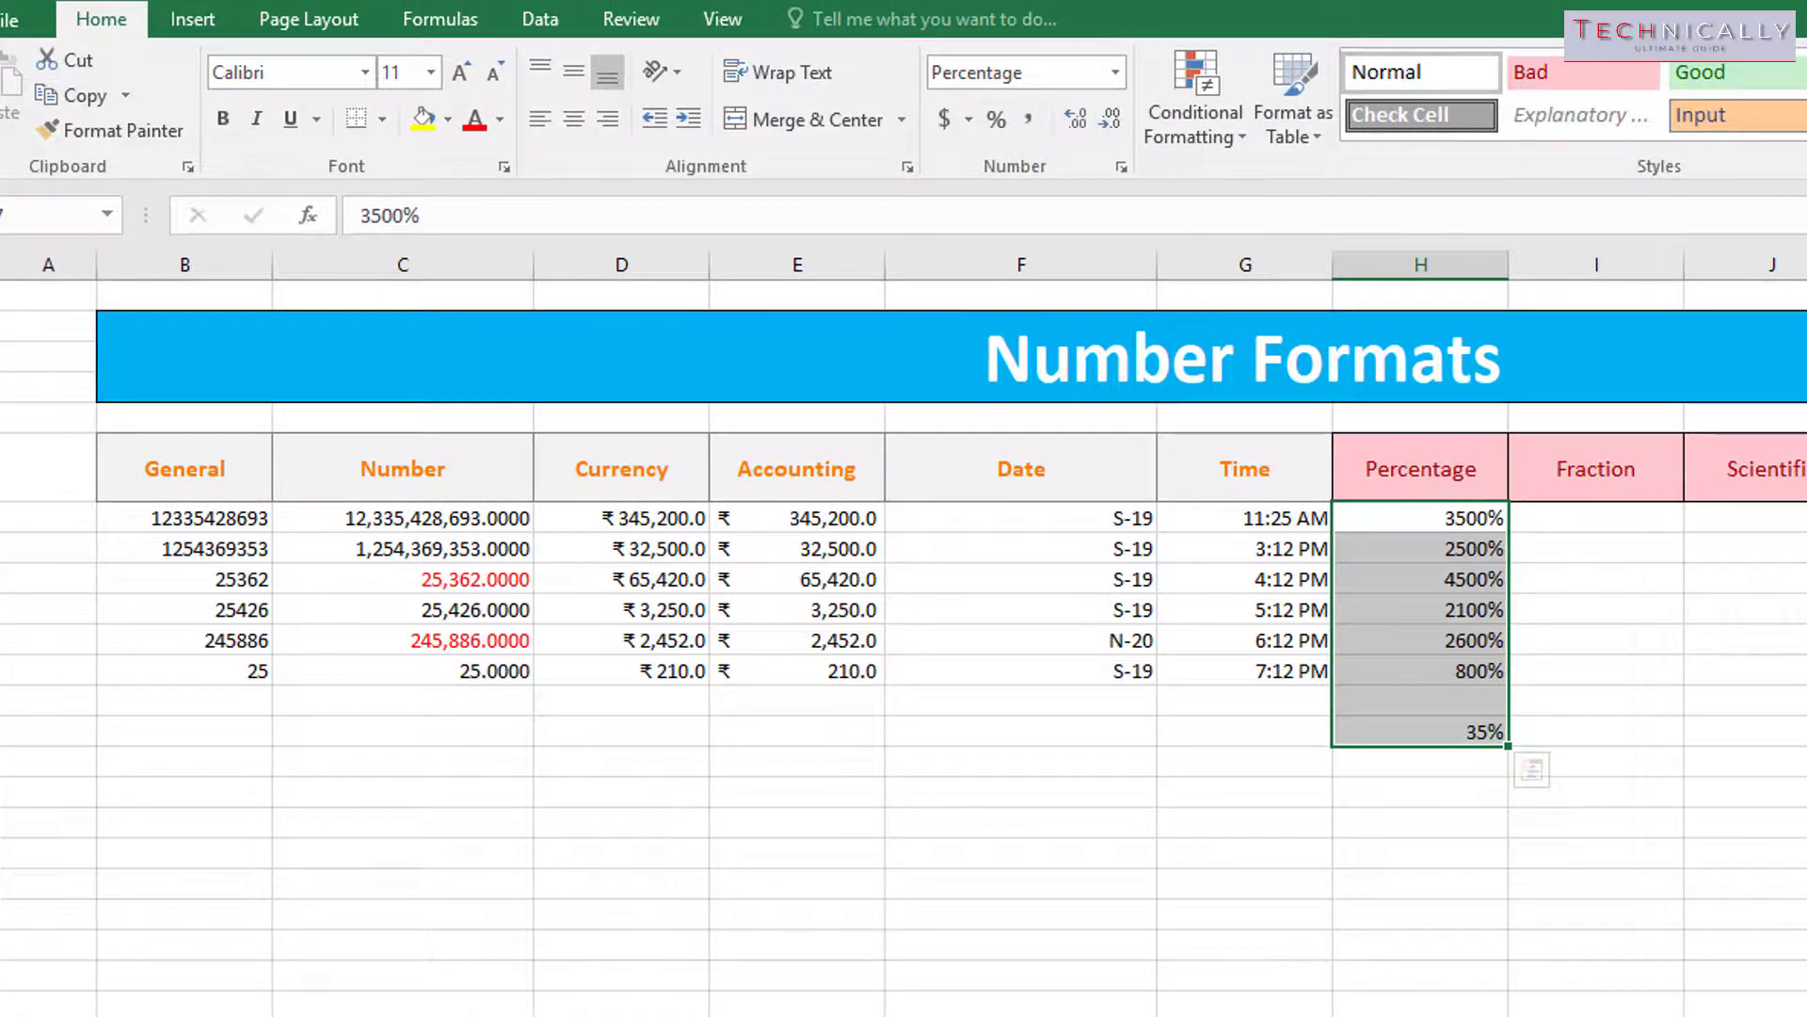
{"action": "left_click_drag", "start_coordinate": [1456, 515], "coordinate": [1473, 700]}
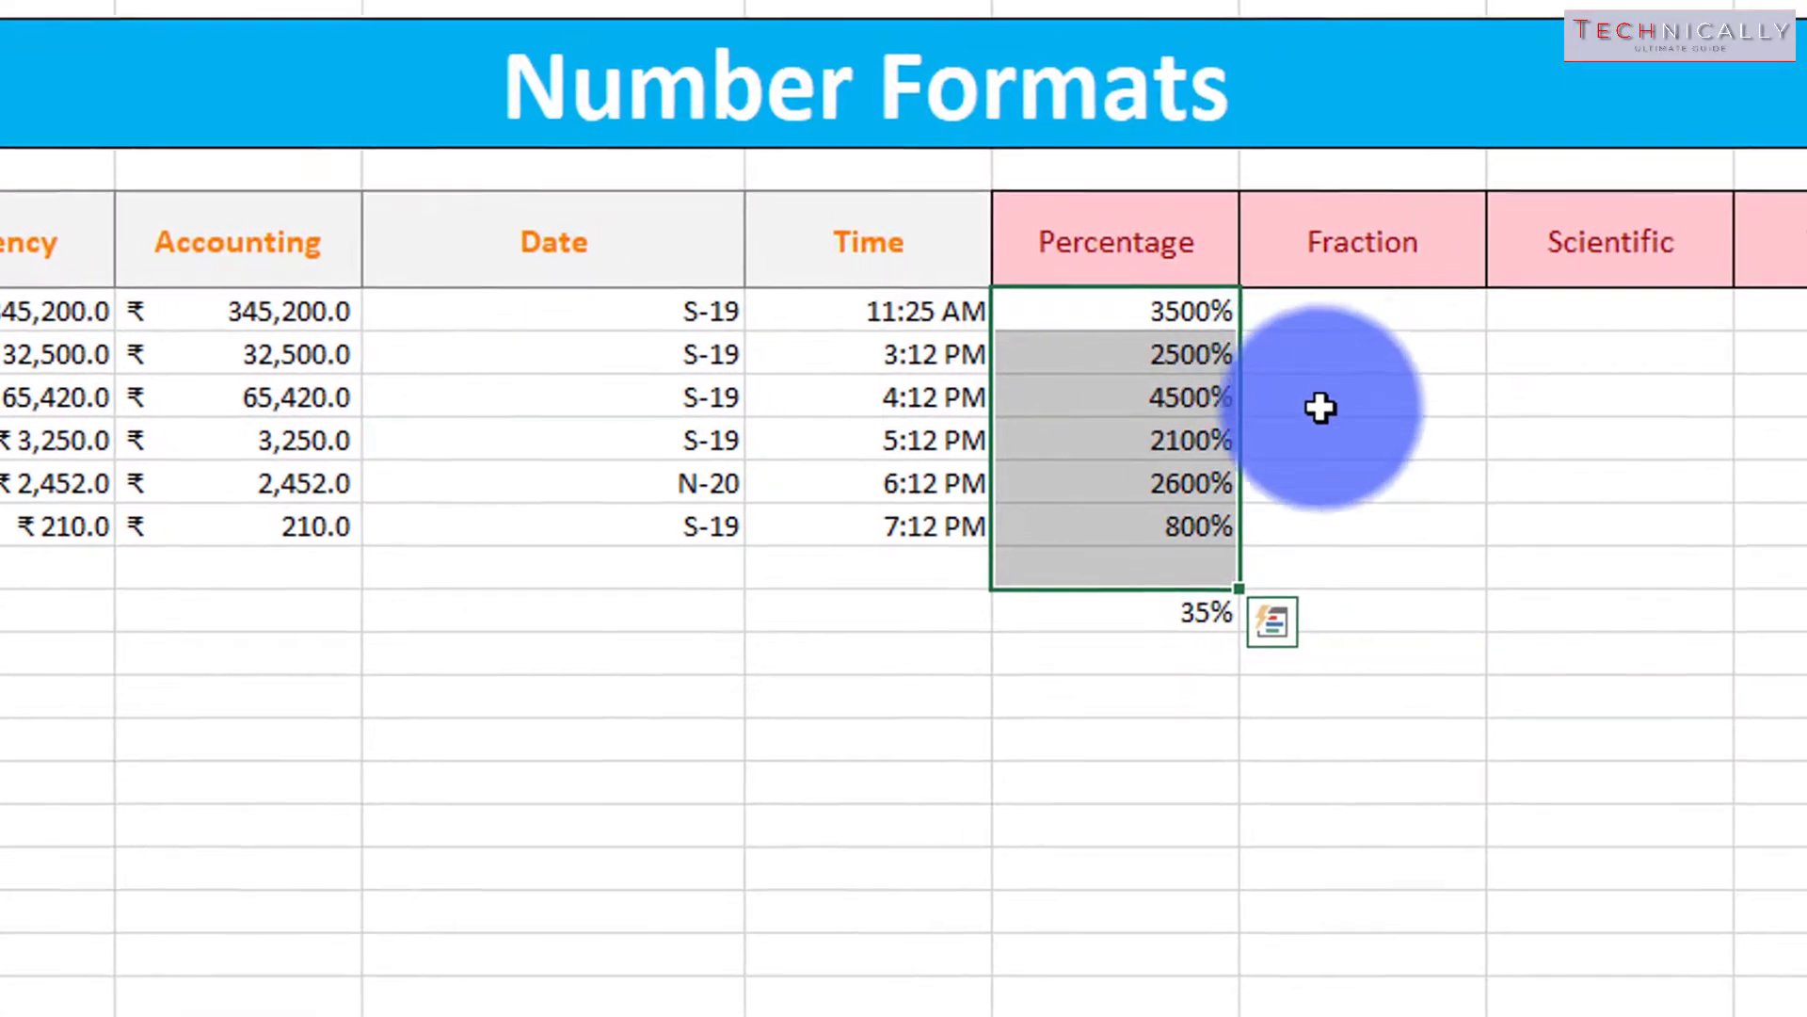
Step: Enter decimals such as .36 and .25 into I7:I11 and select them for Fraction format
{"action": "left_click", "coordinate": [1250, 377]}
{"action": "left_click", "coordinate": [1252, 309]}
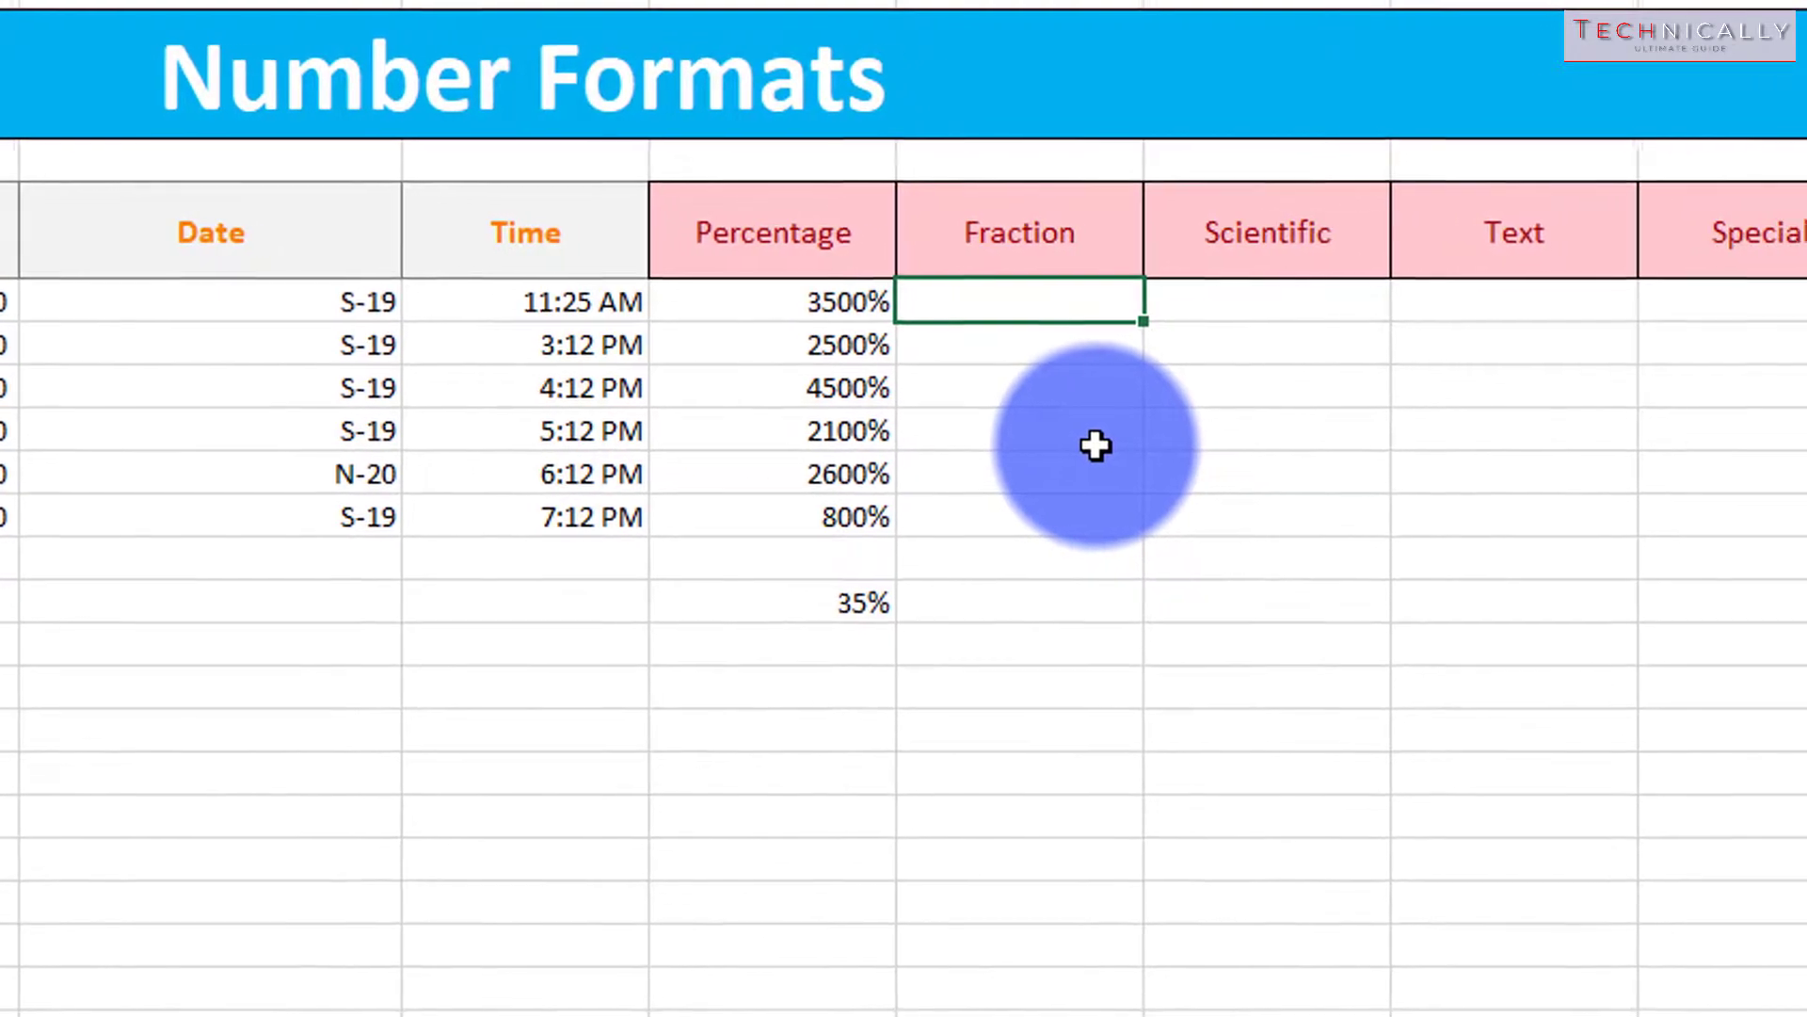
{"action": "type", "text": "."}
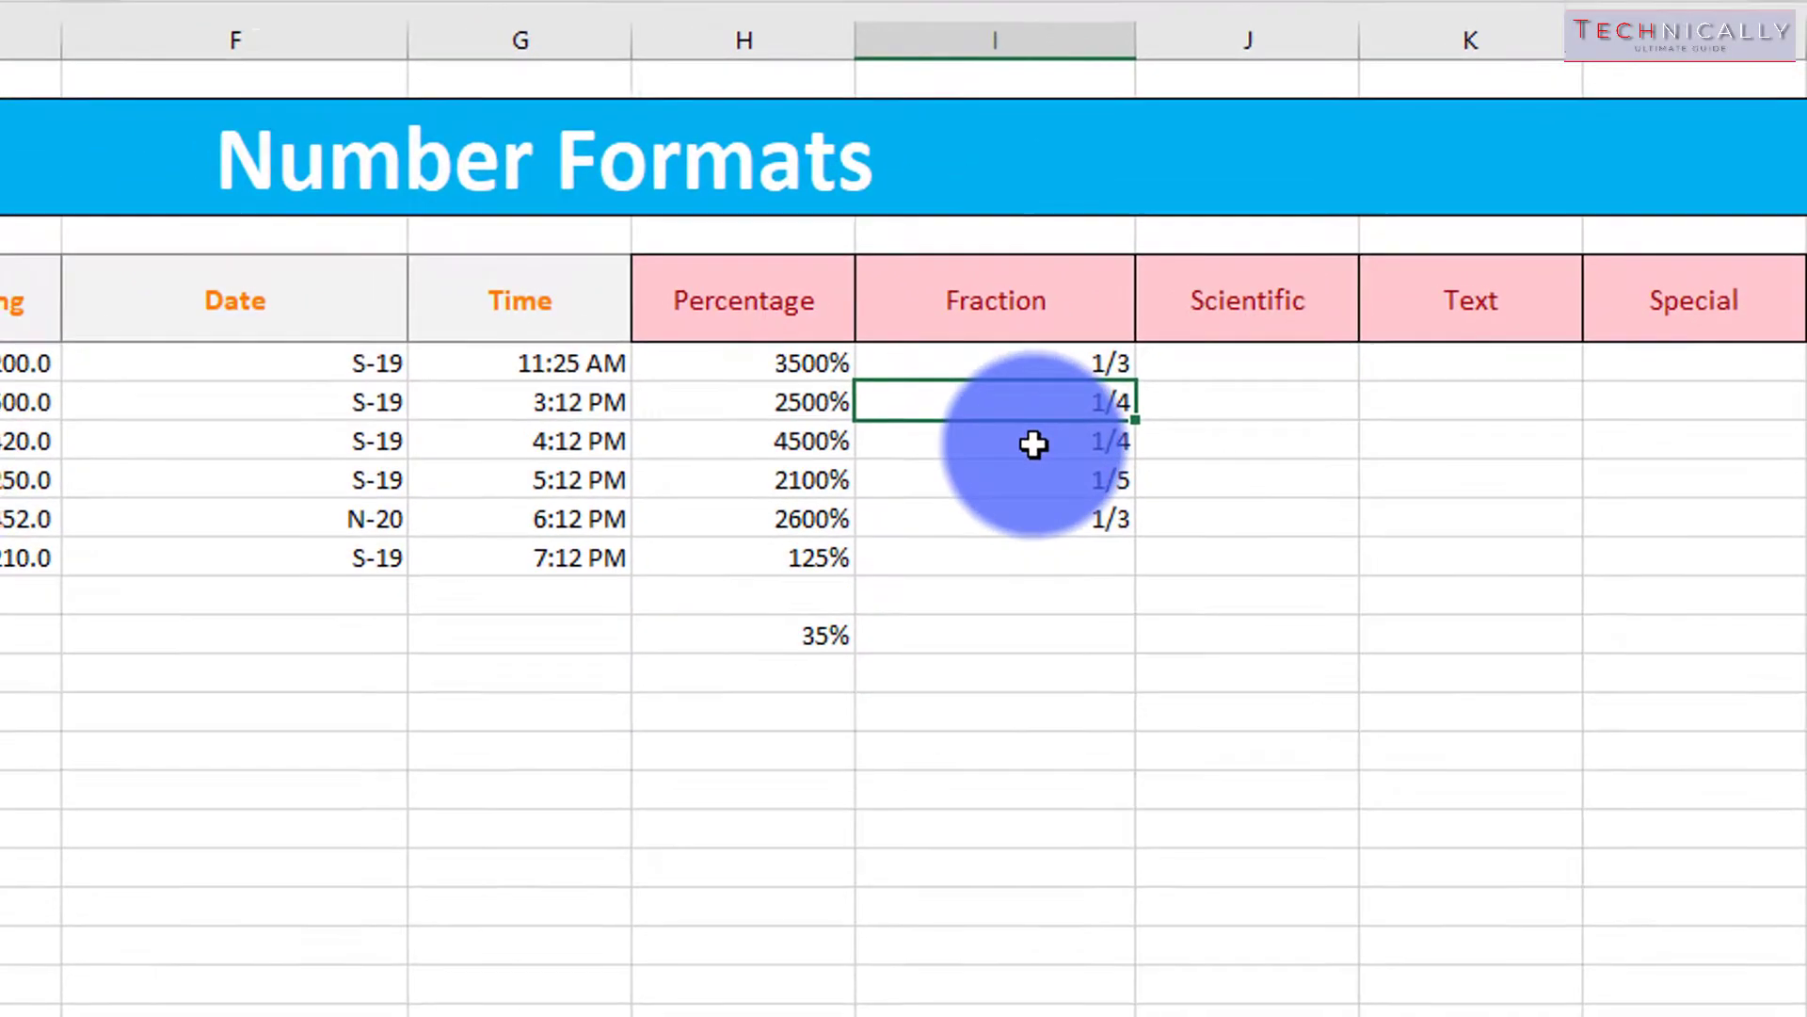
{"action": "left_click", "coordinate": [1034, 444]}
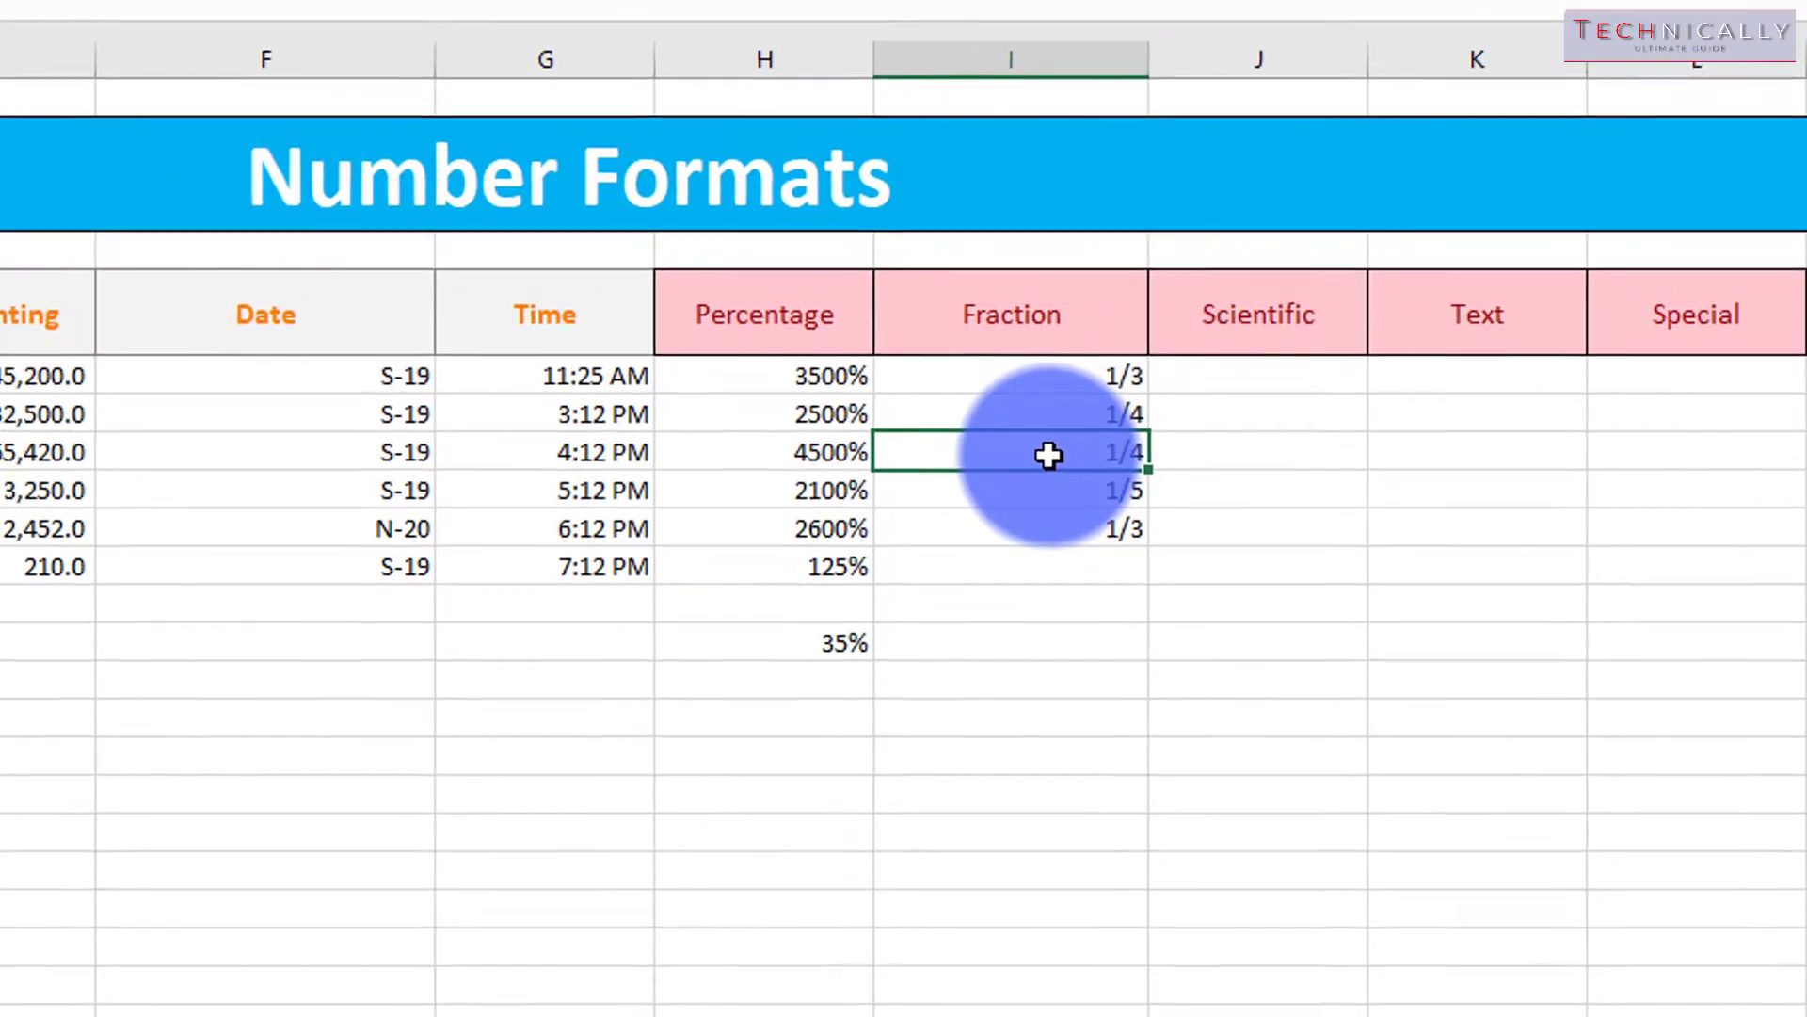
{"action": "left_click", "coordinate": [1030, 479]}
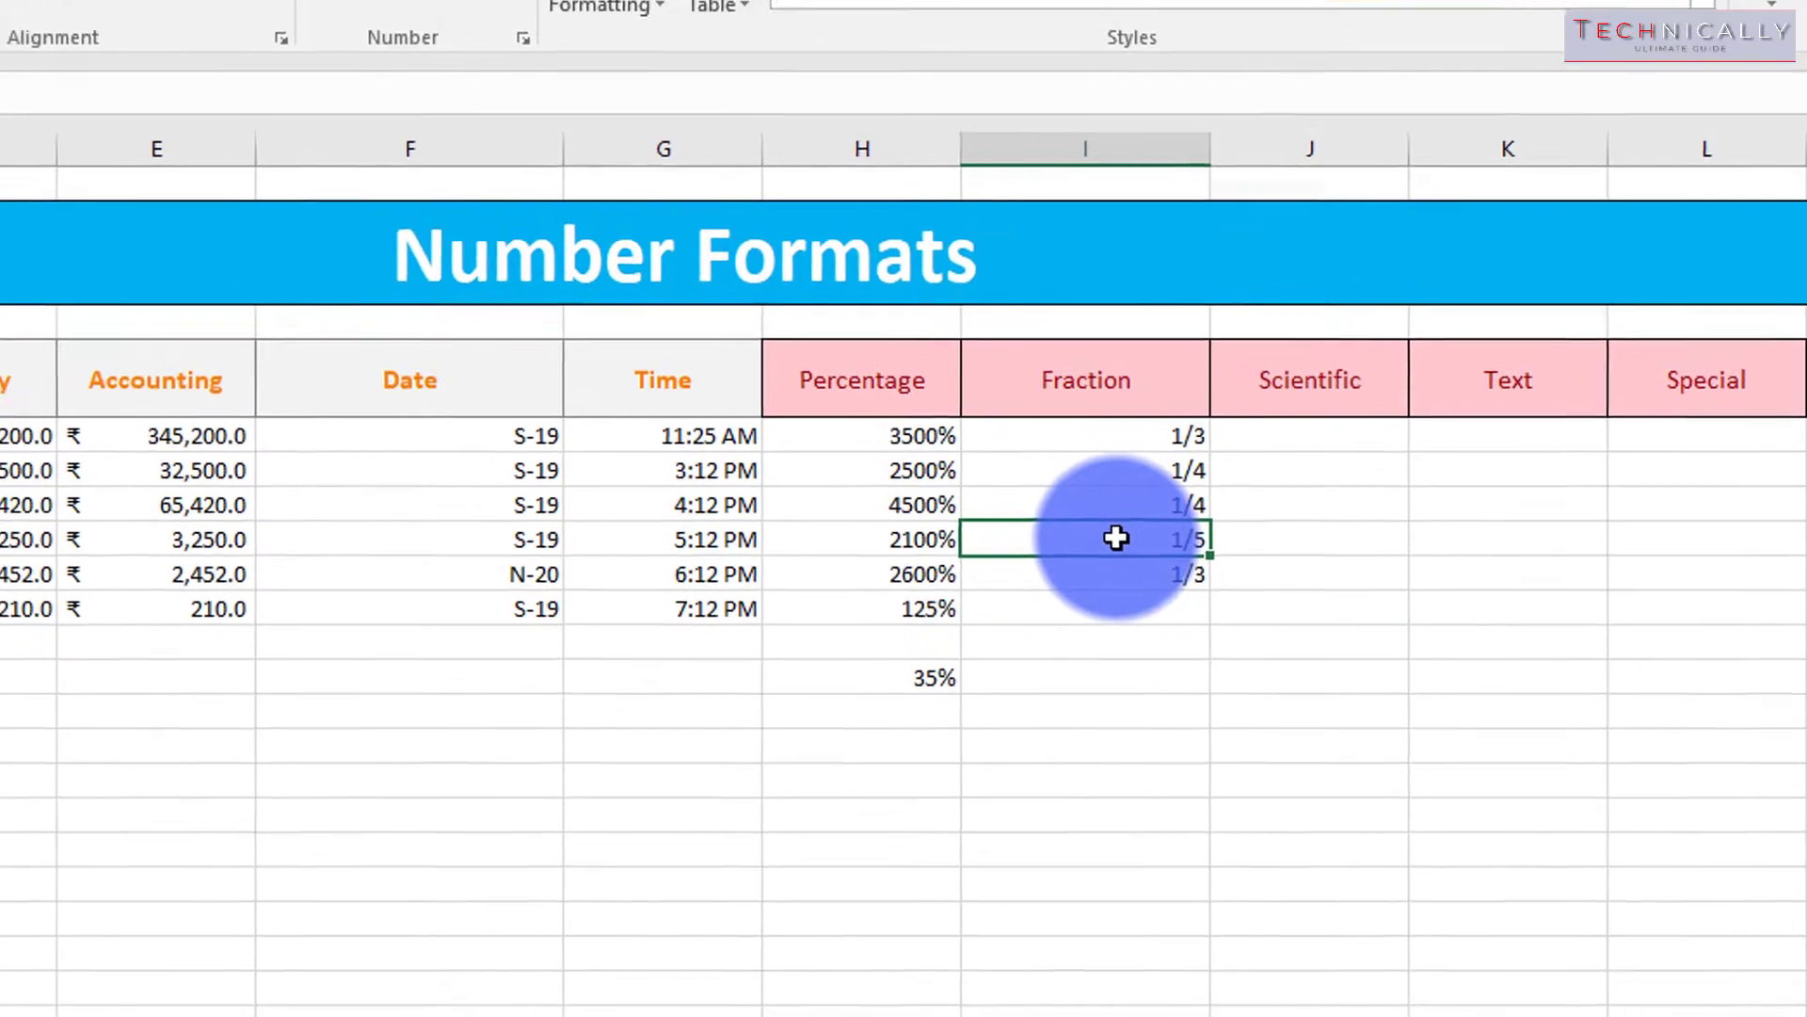
{"action": "left_click", "coordinate": [1109, 563]}
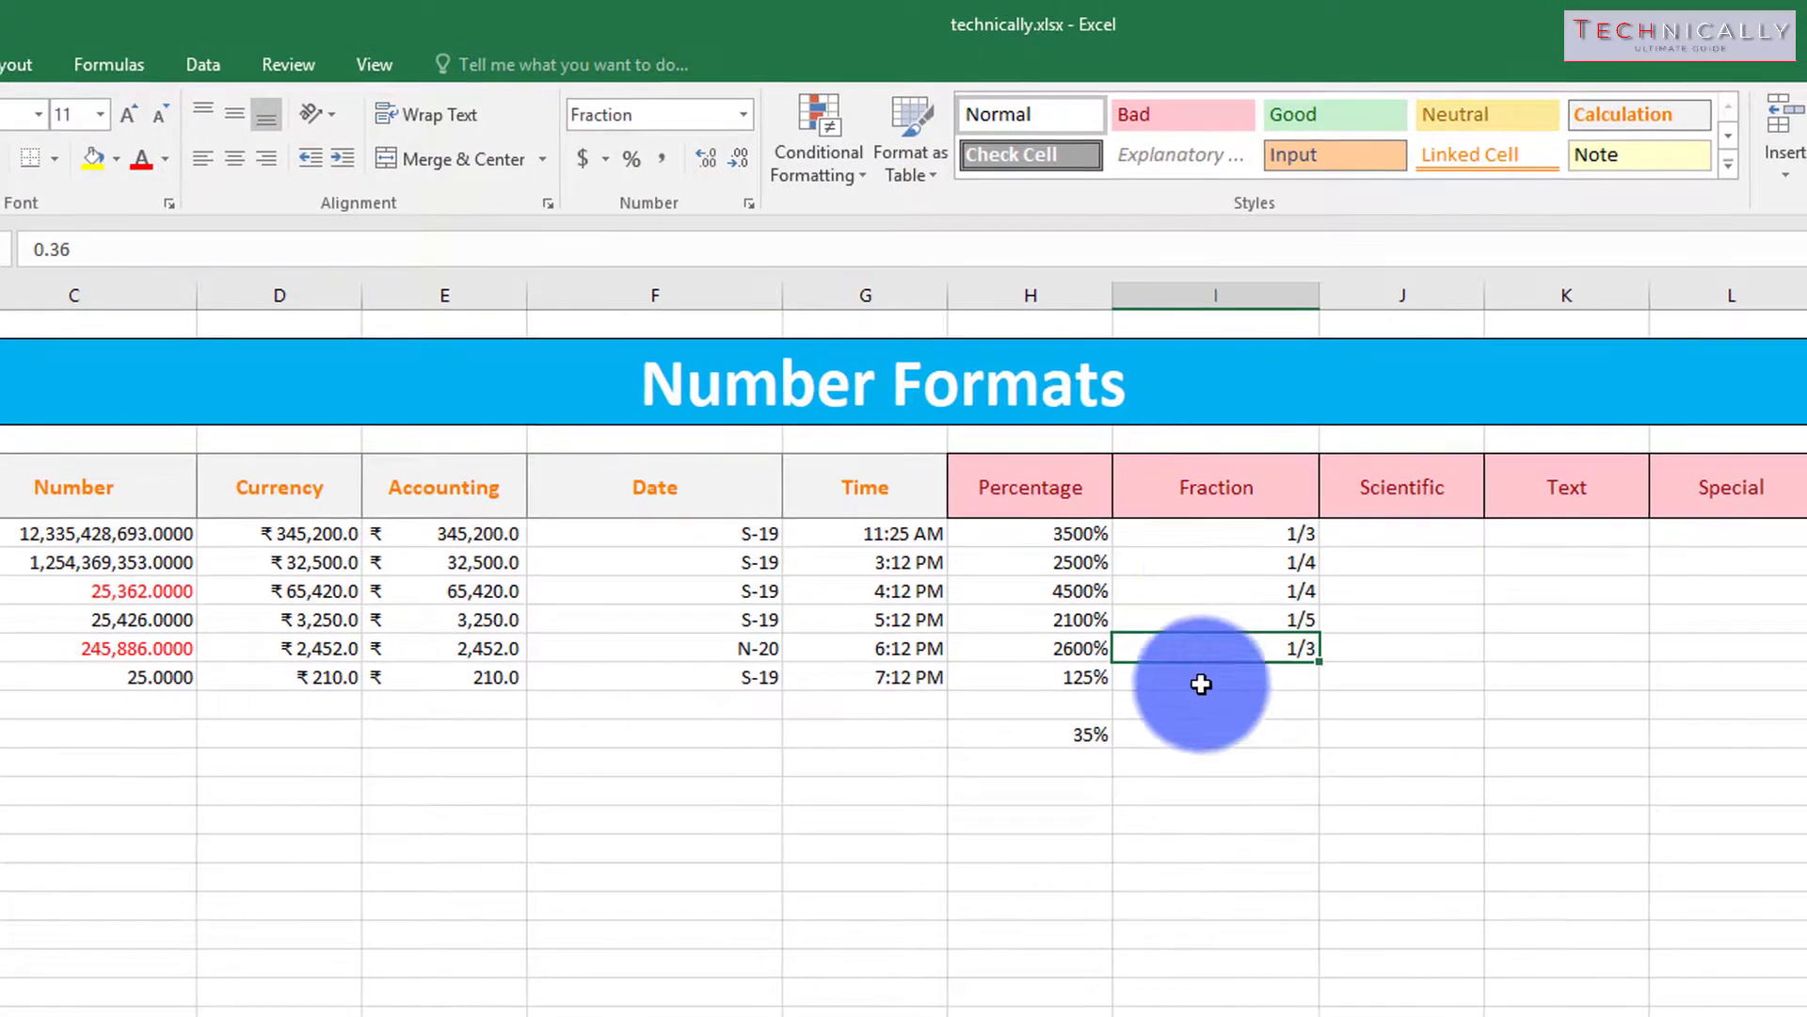
{"action": "left_click_drag", "start_coordinate": [1220, 534], "coordinate": [1246, 700]}
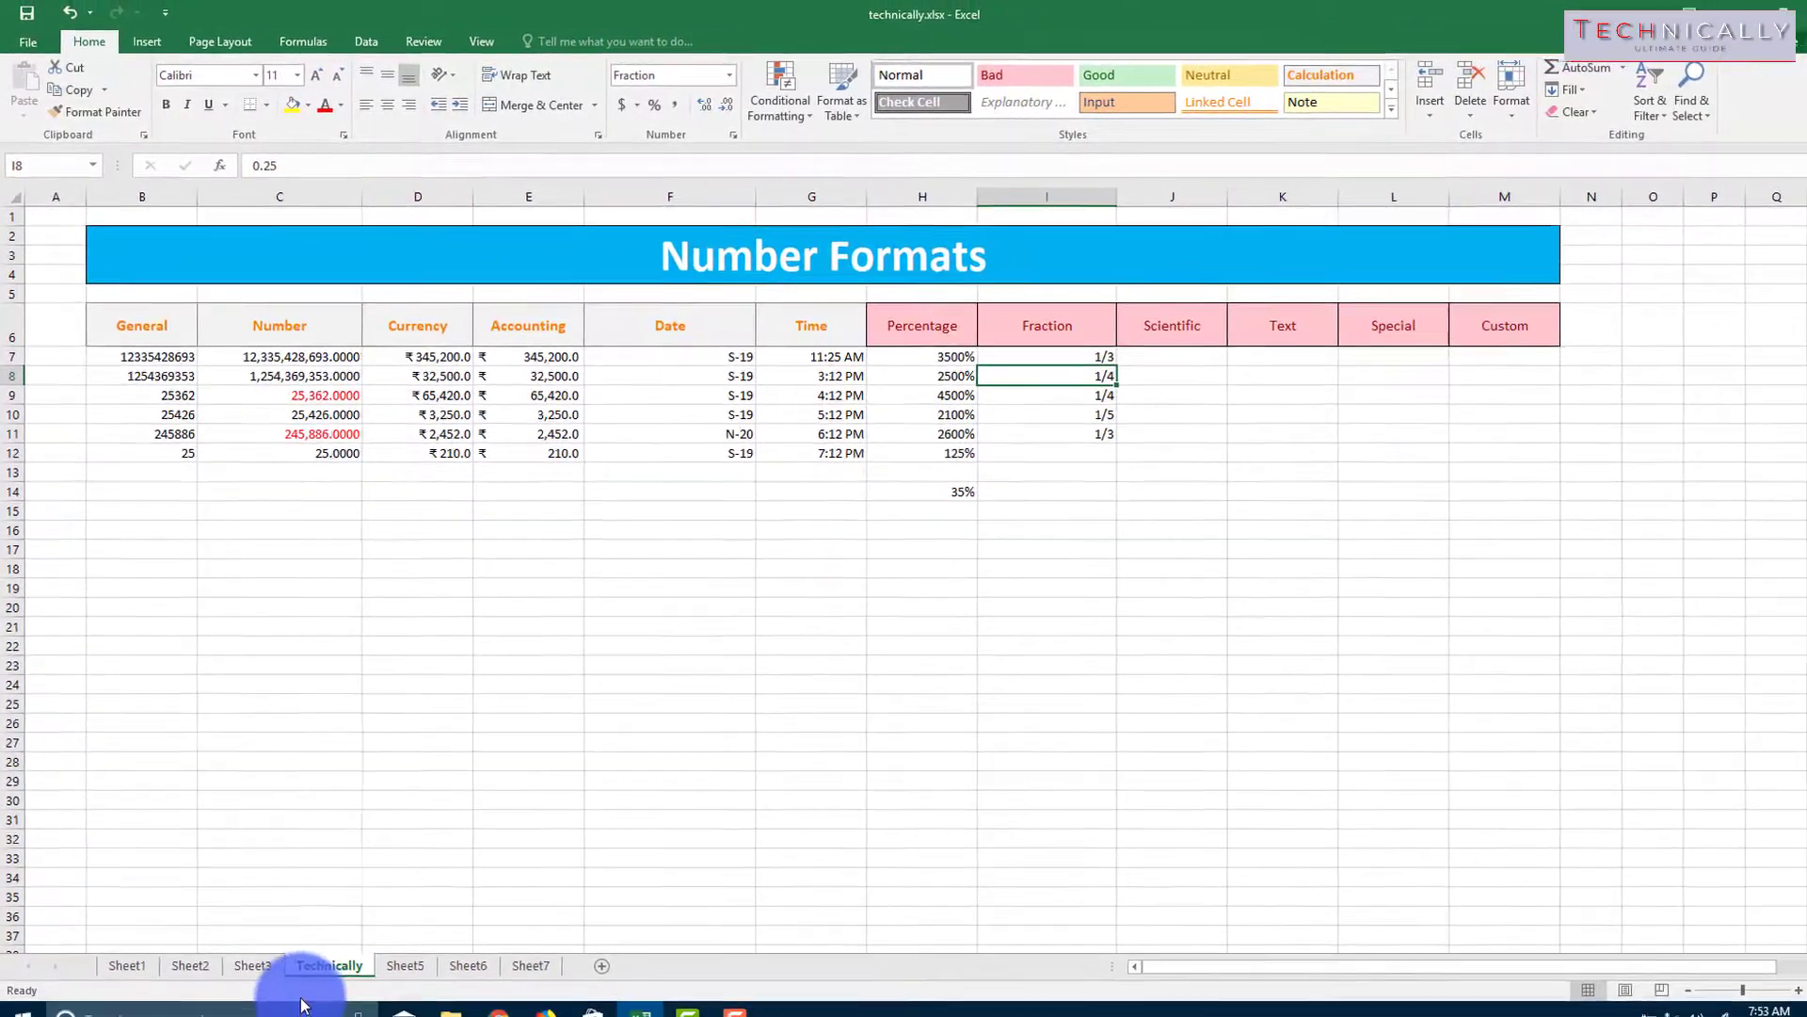
Step: Launch Calculator beside the sheet and compute 1 ÷ 3 = 0.3333…
{"action": "left_click", "coordinate": [303, 1005]}
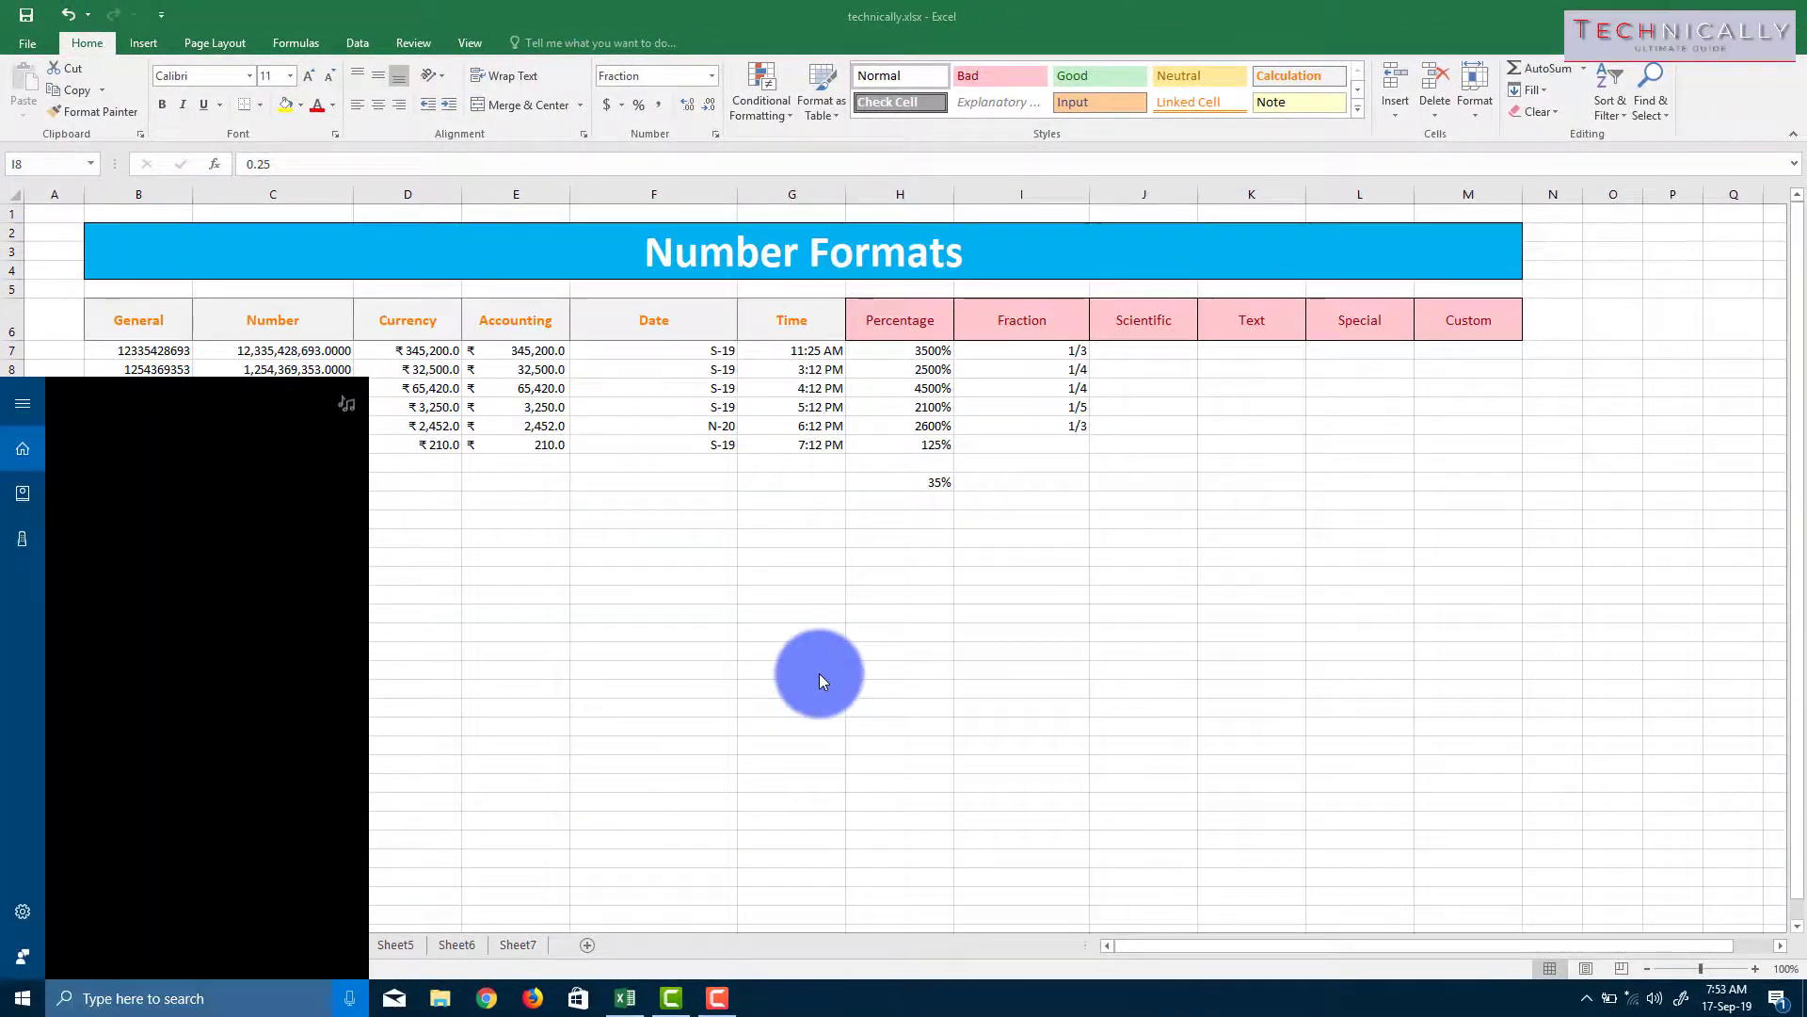
{"action": "type", "text": "calc"}
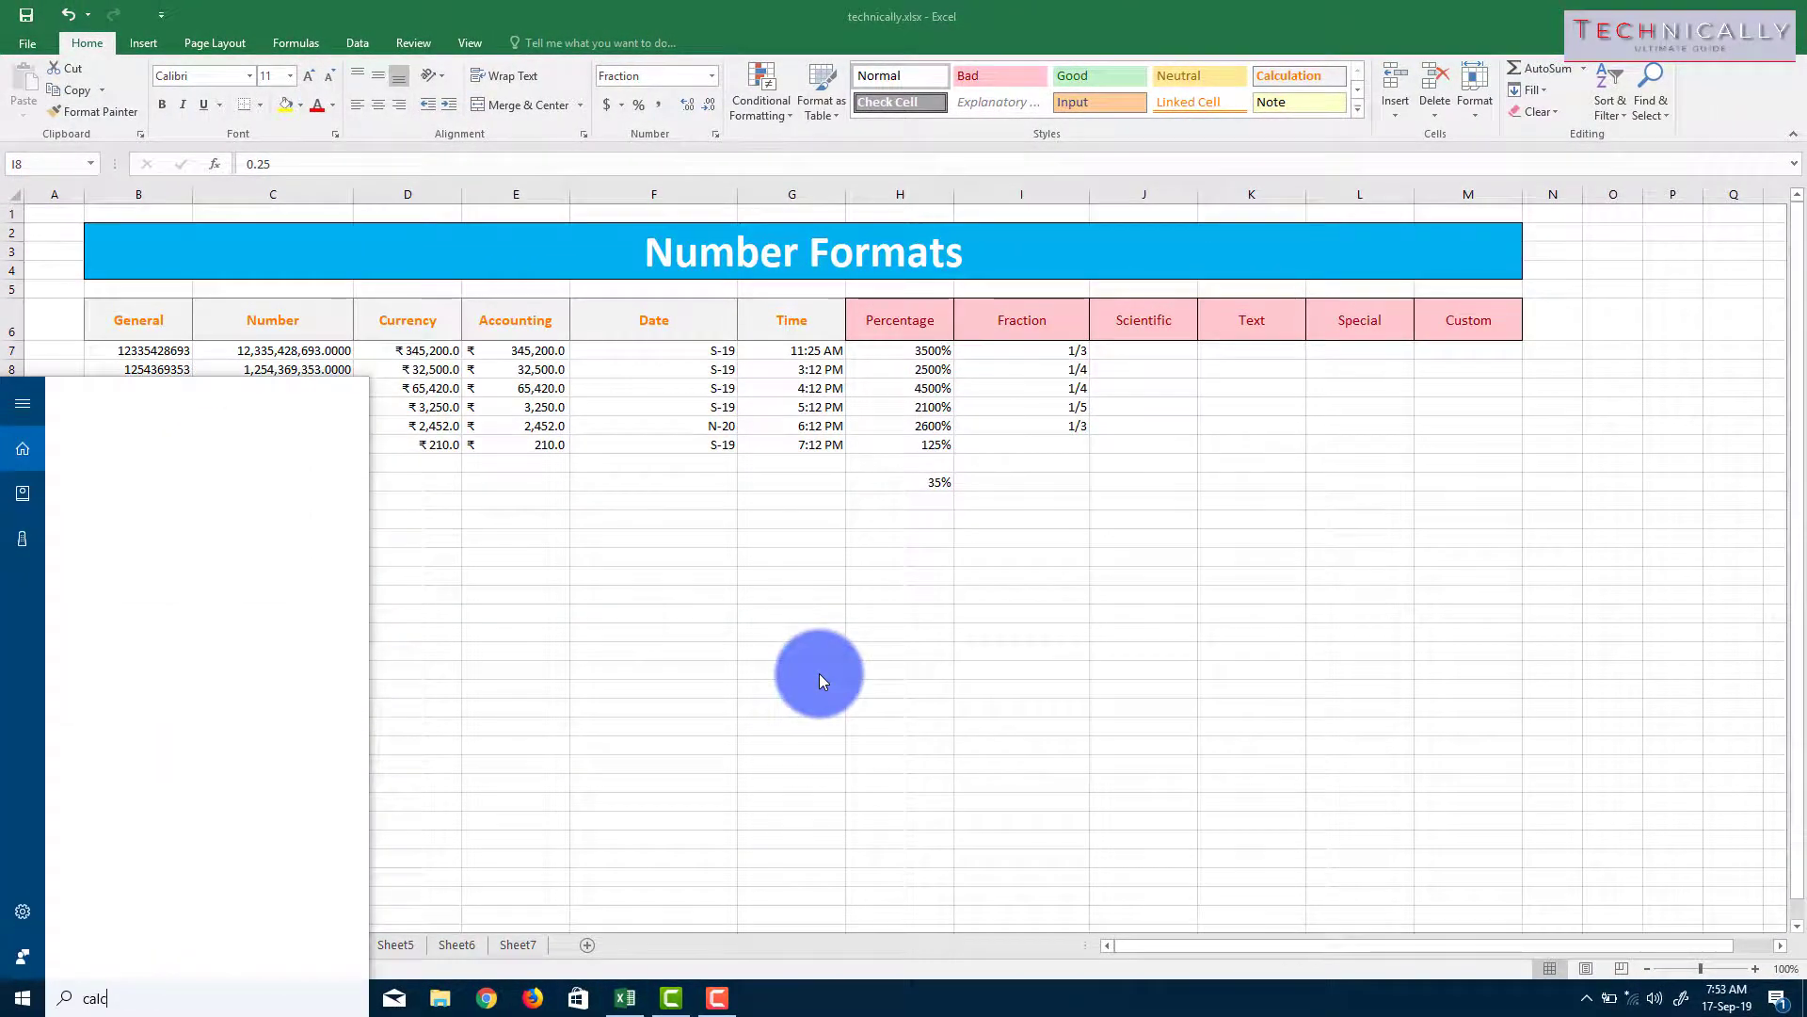
{"action": "key", "text": "Return"}
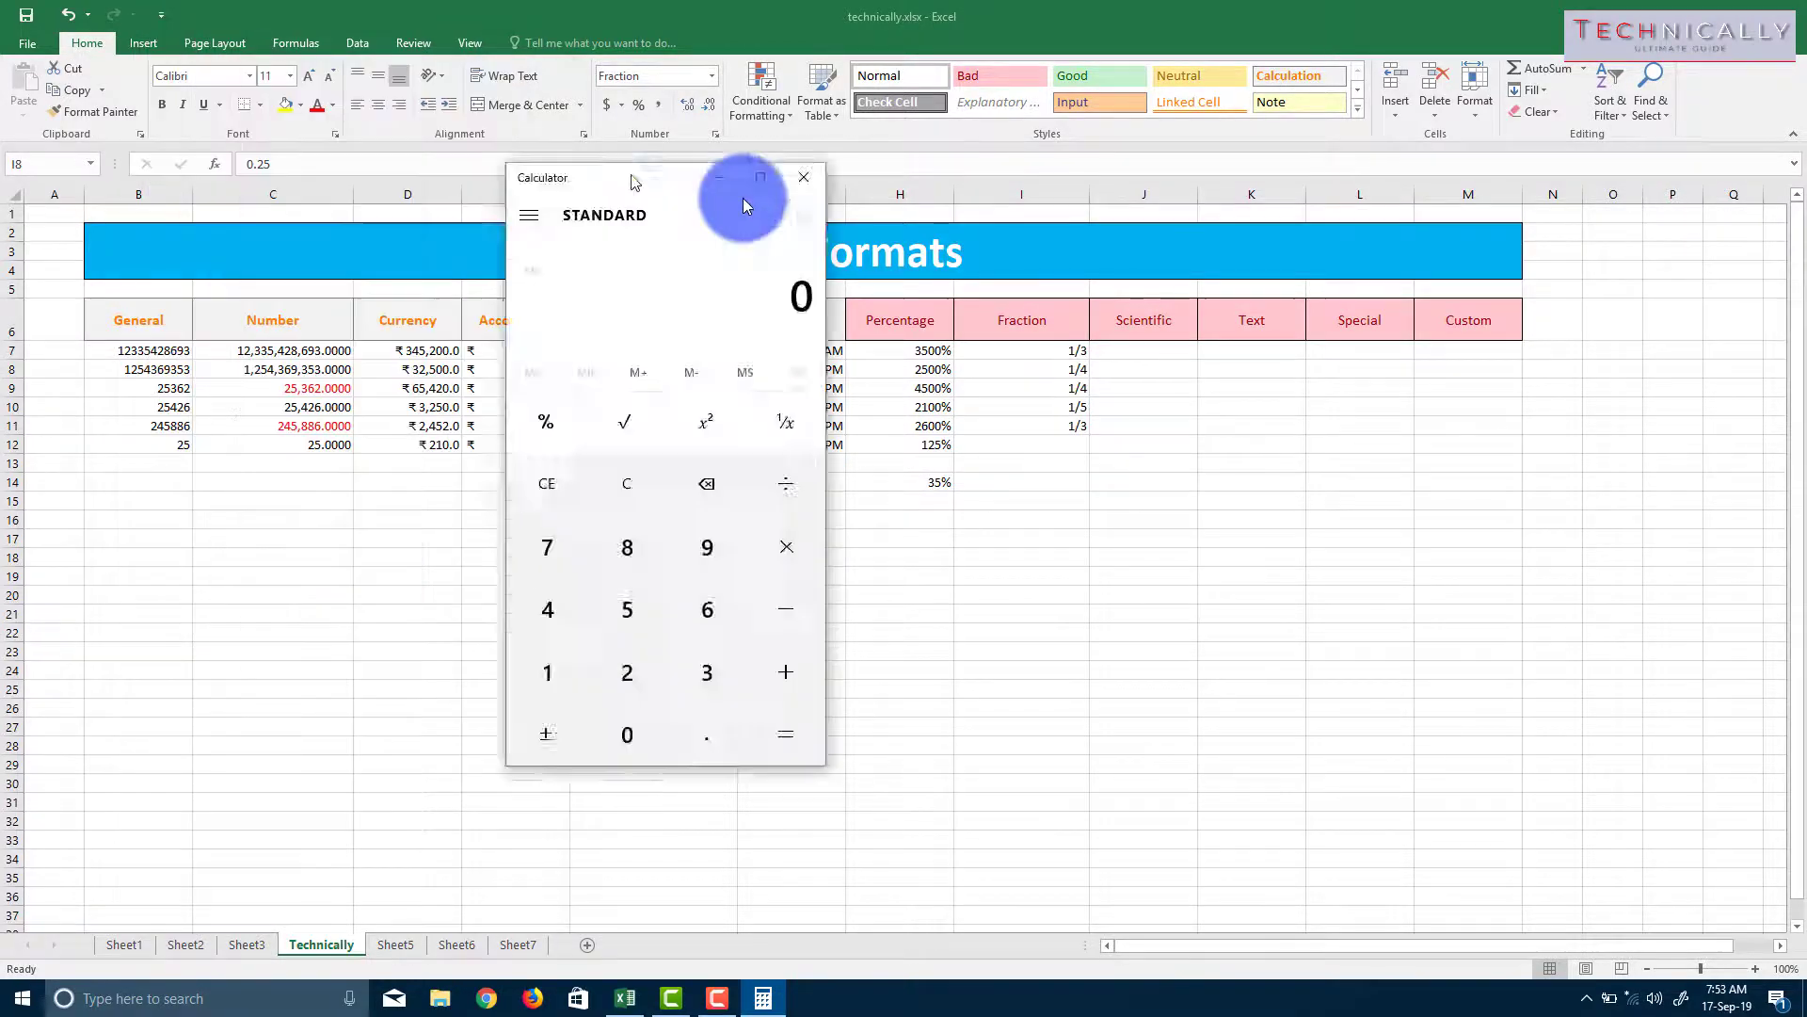
{"action": "left_click_drag", "start_coordinate": [301, 26], "coordinate": [1330, 253]}
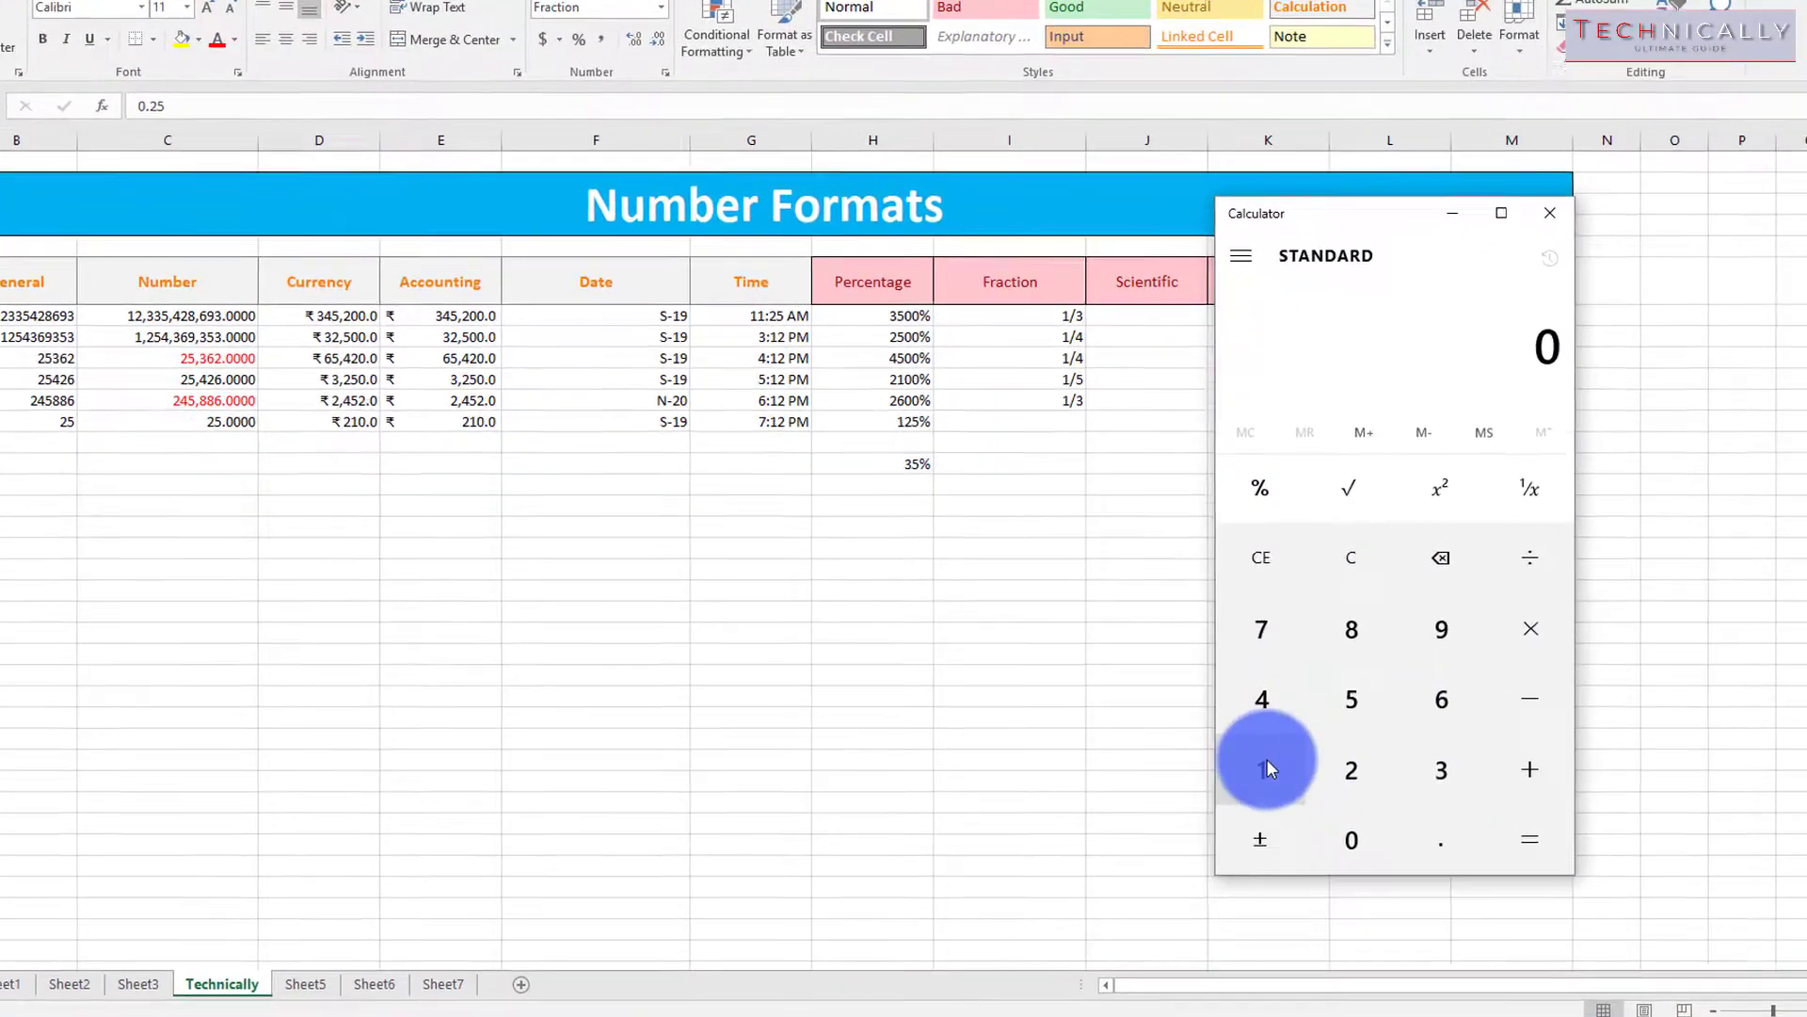
{"action": "left_click", "coordinate": [1248, 756]}
{"action": "left_click", "coordinate": [1550, 553]}
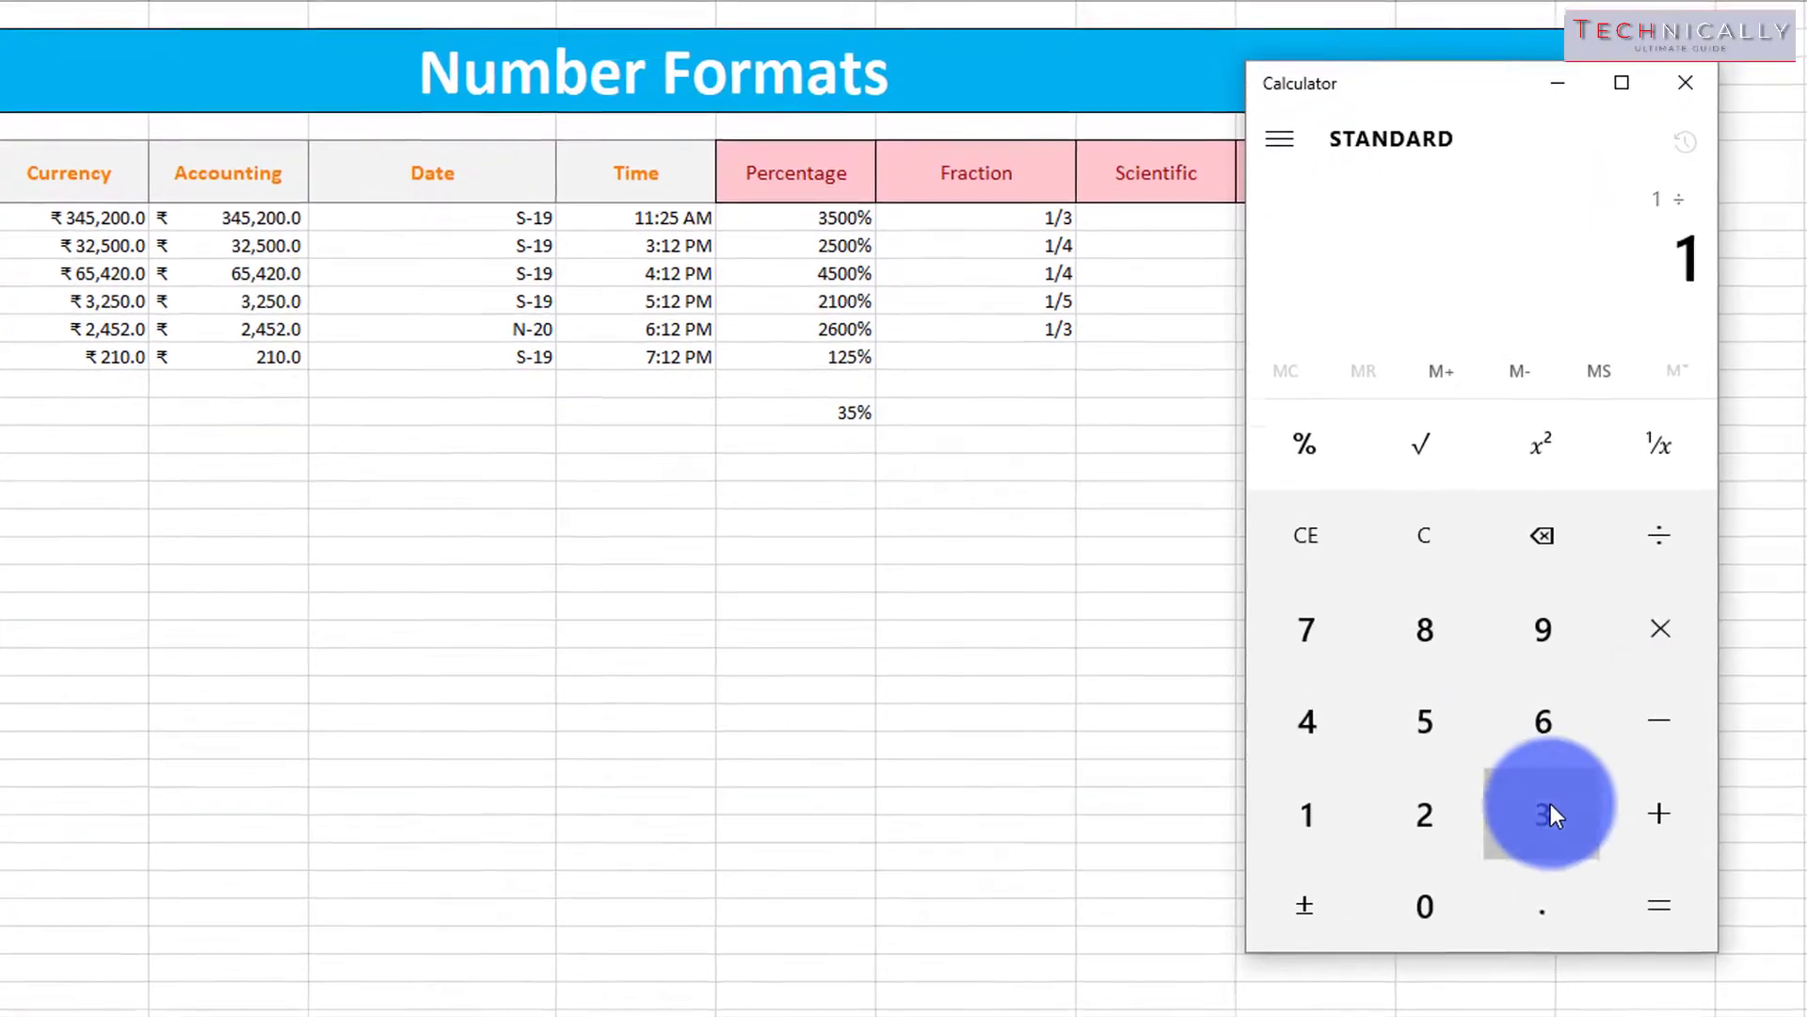
{"action": "left_click", "coordinate": [1531, 807]}
{"action": "left_click", "coordinate": [1718, 913]}
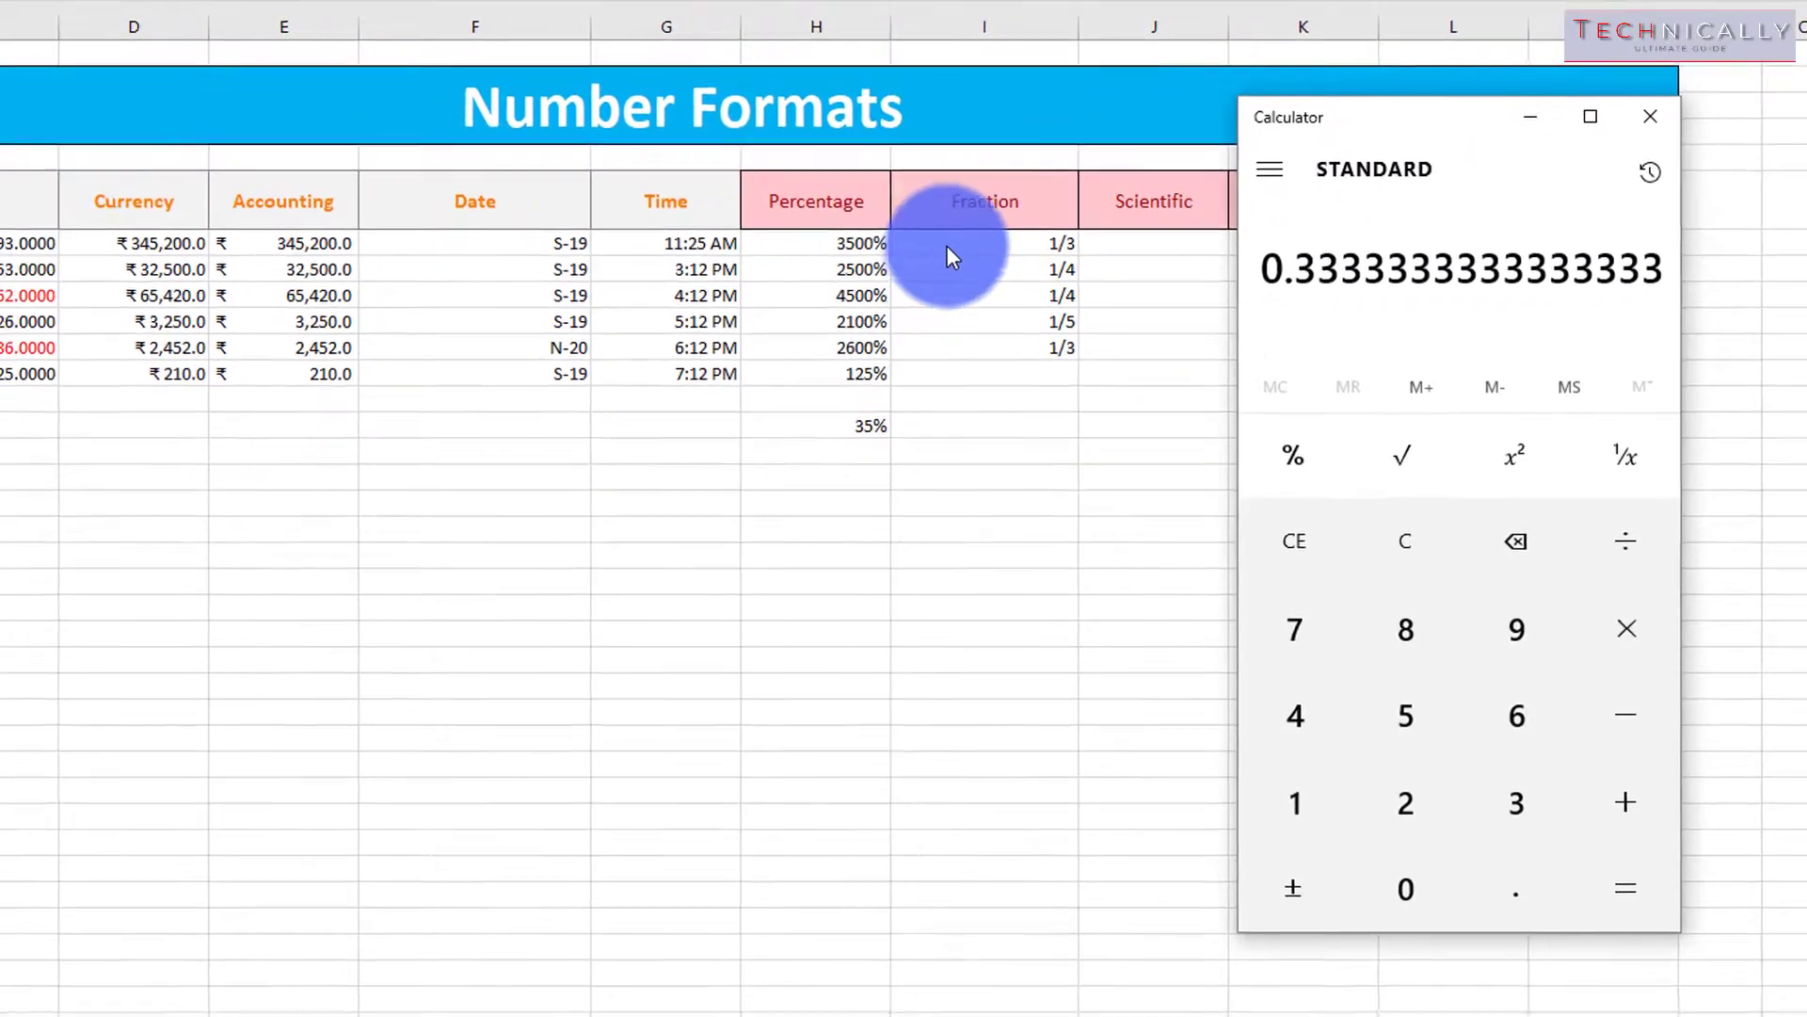
Step: Compare with the 1/3 and 1/4 Fraction cells, then compute 1 ÷ 4 = 0.25
{"action": "left_click", "coordinate": [949, 249]}
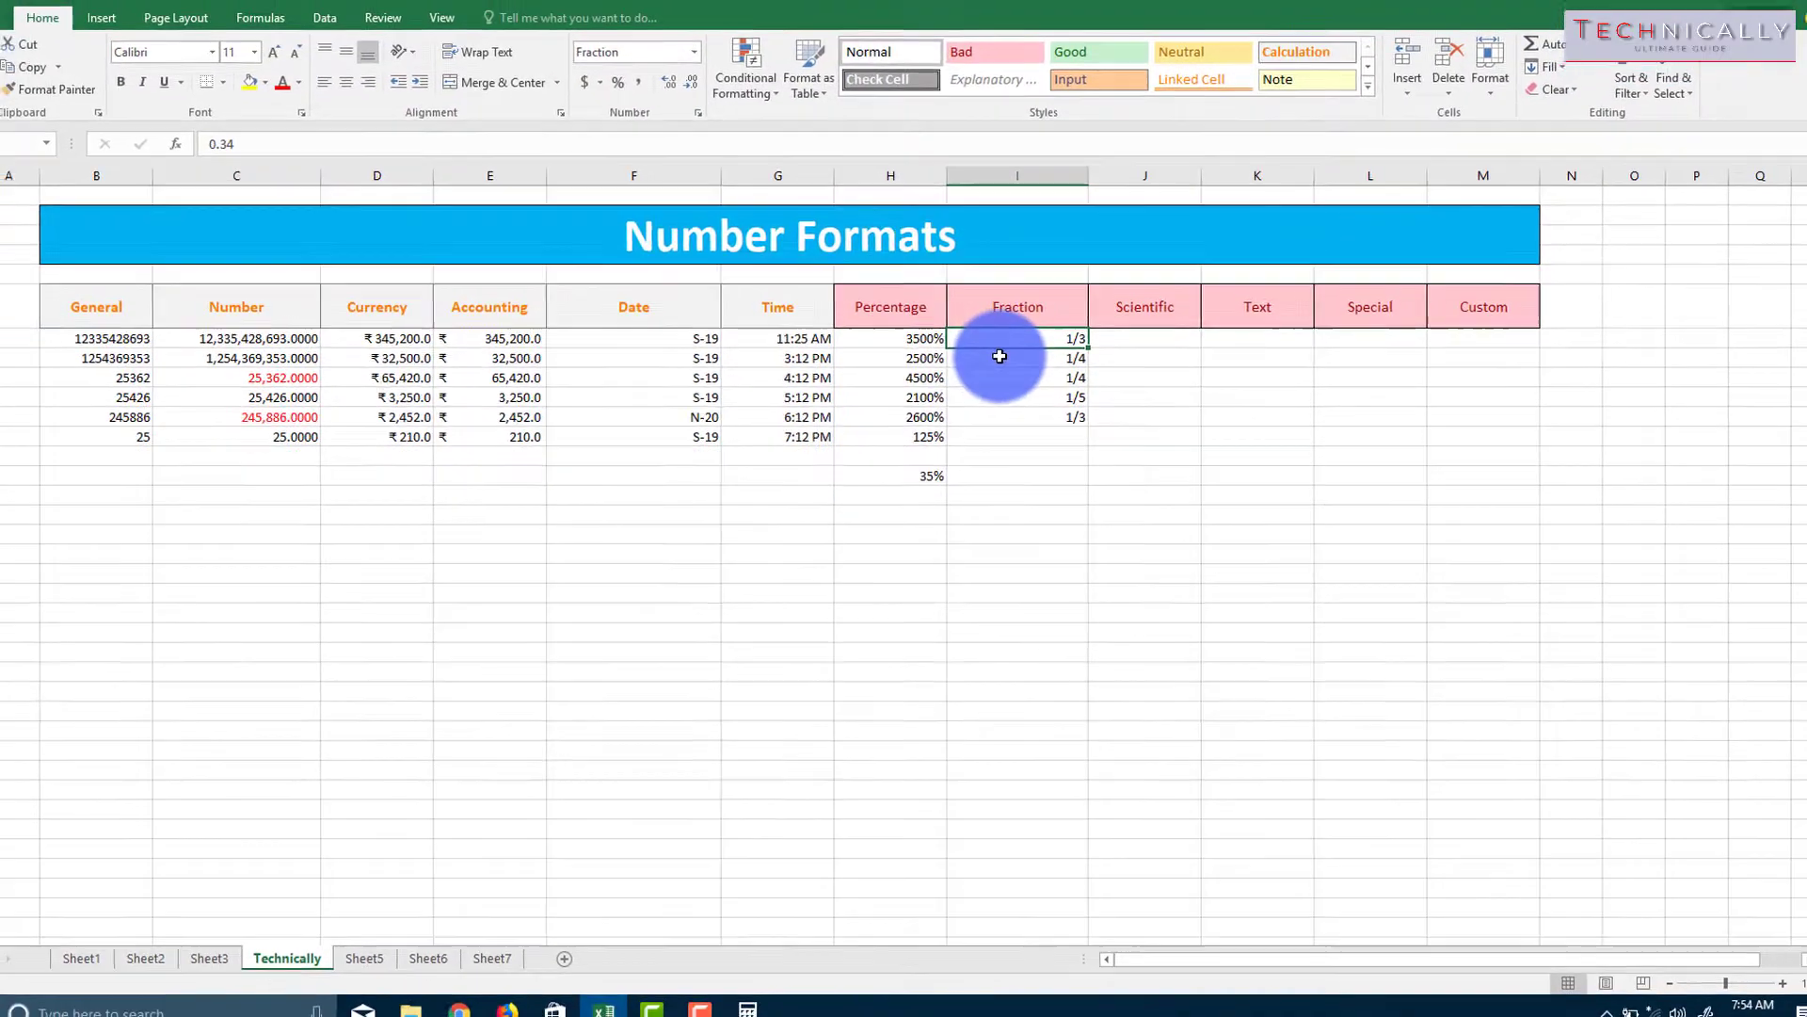
{"action": "left_click", "coordinate": [999, 356]}
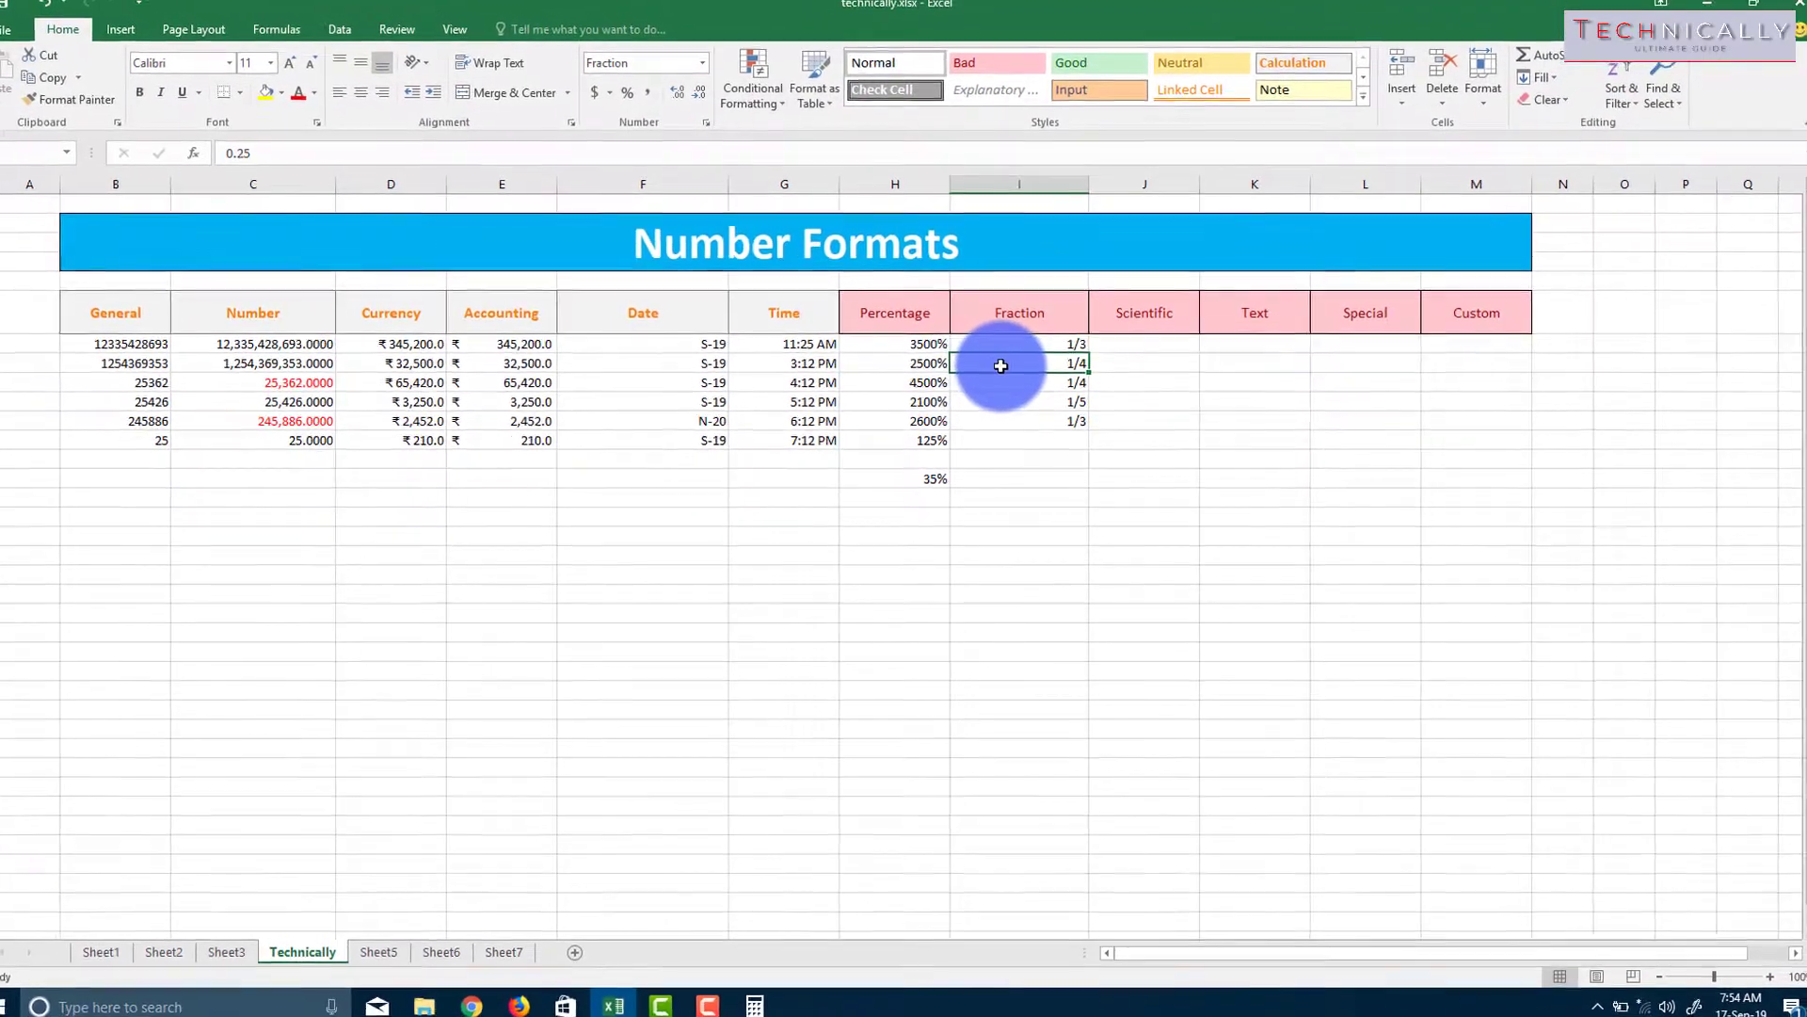
{"action": "left_click", "coordinate": [747, 1009]}
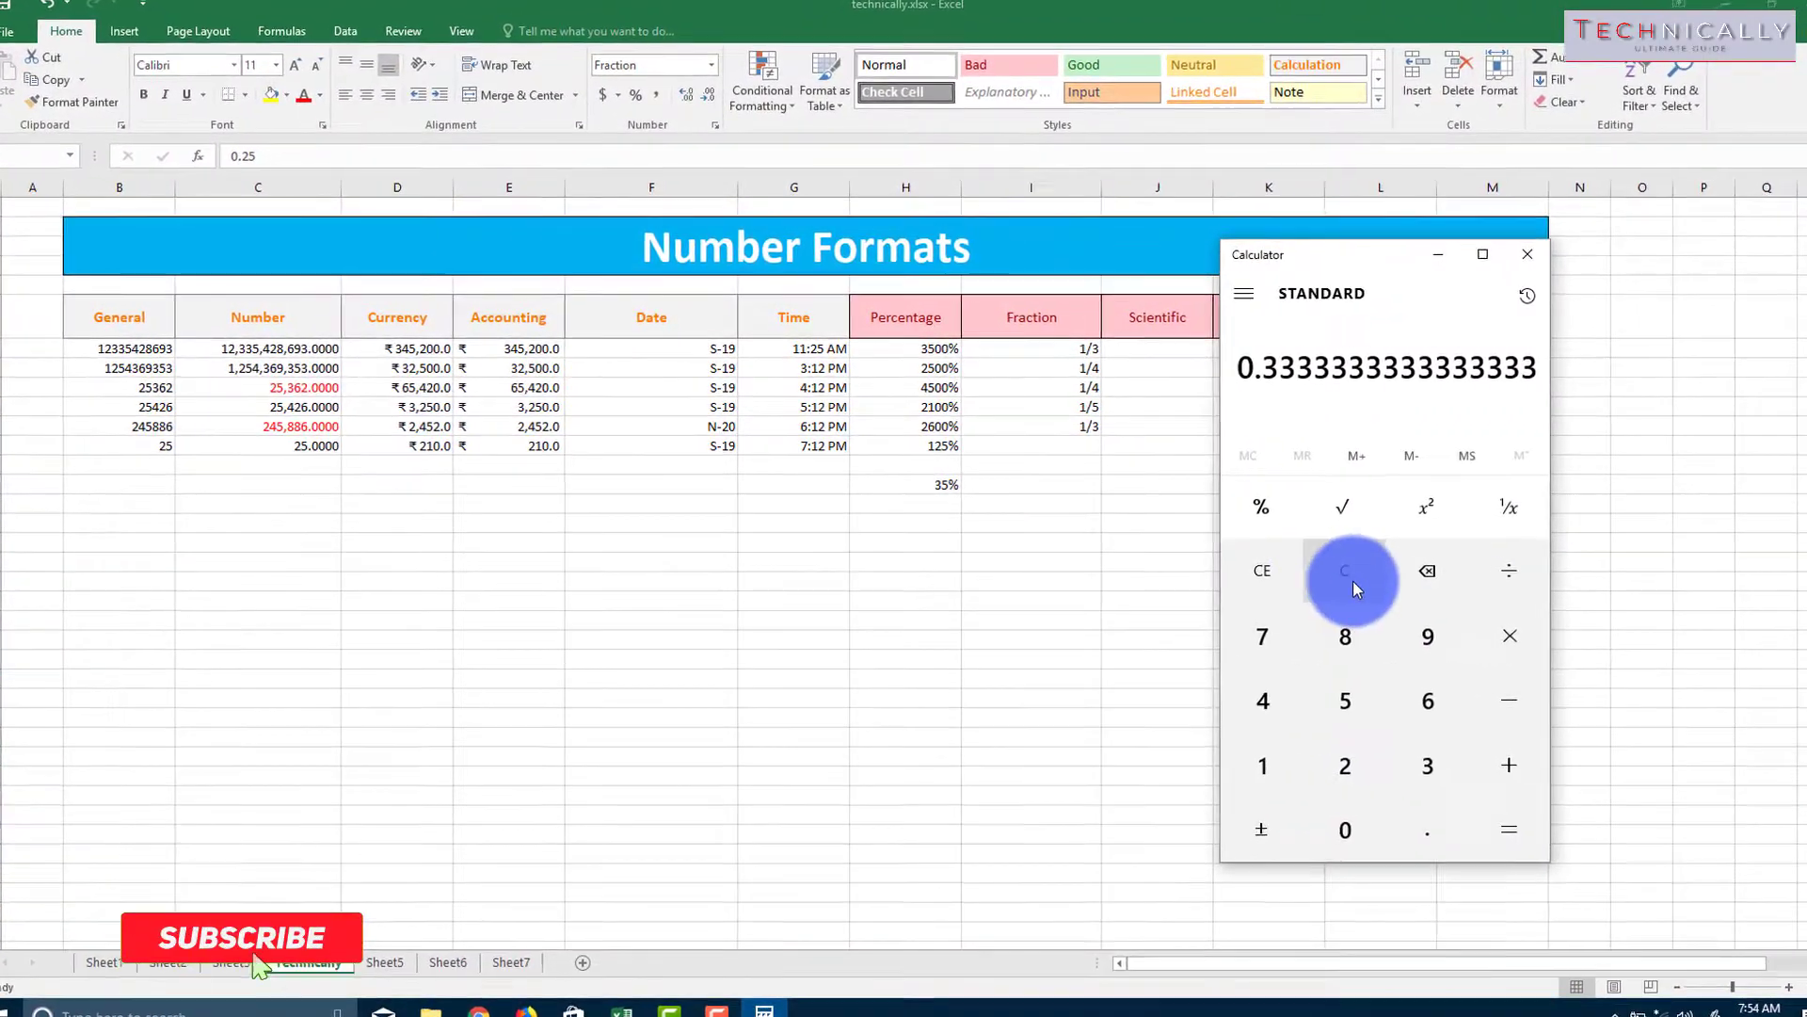
{"action": "left_click", "coordinate": [1337, 568]}
{"action": "left_click", "coordinate": [1255, 760]}
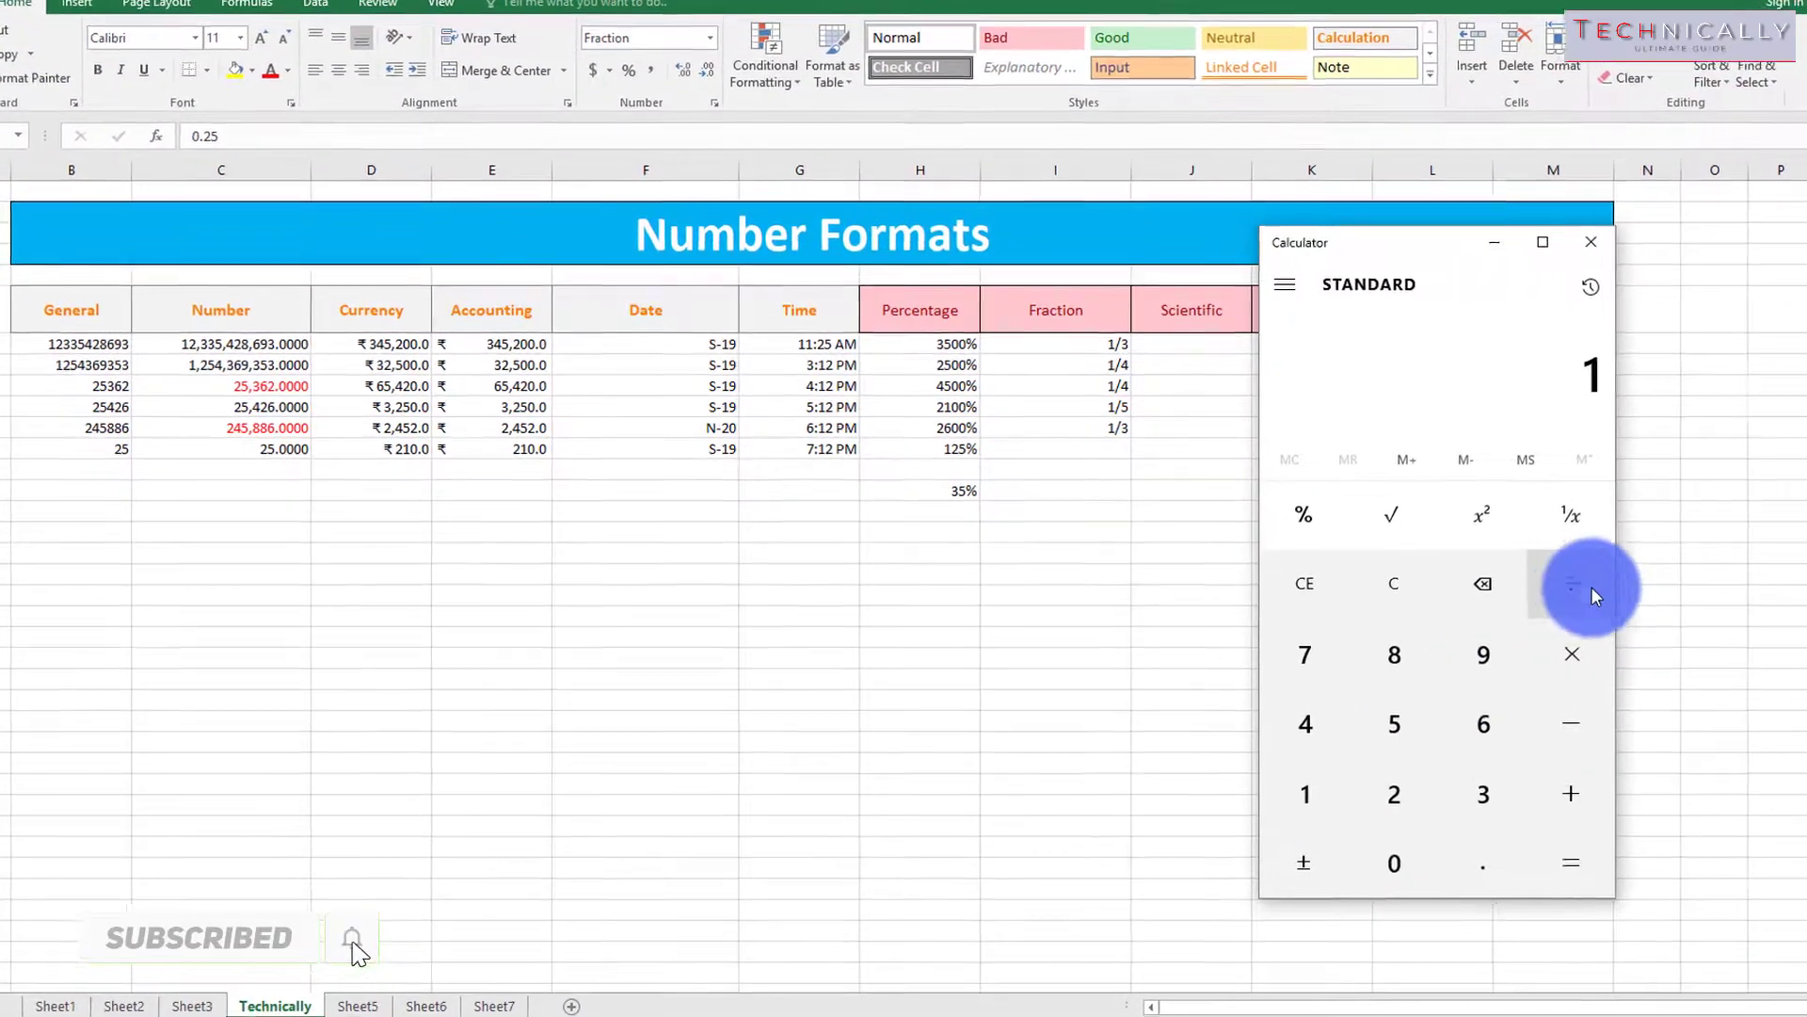
{"action": "left_click", "coordinate": [1552, 579]}
{"action": "left_click", "coordinate": [1292, 716]}
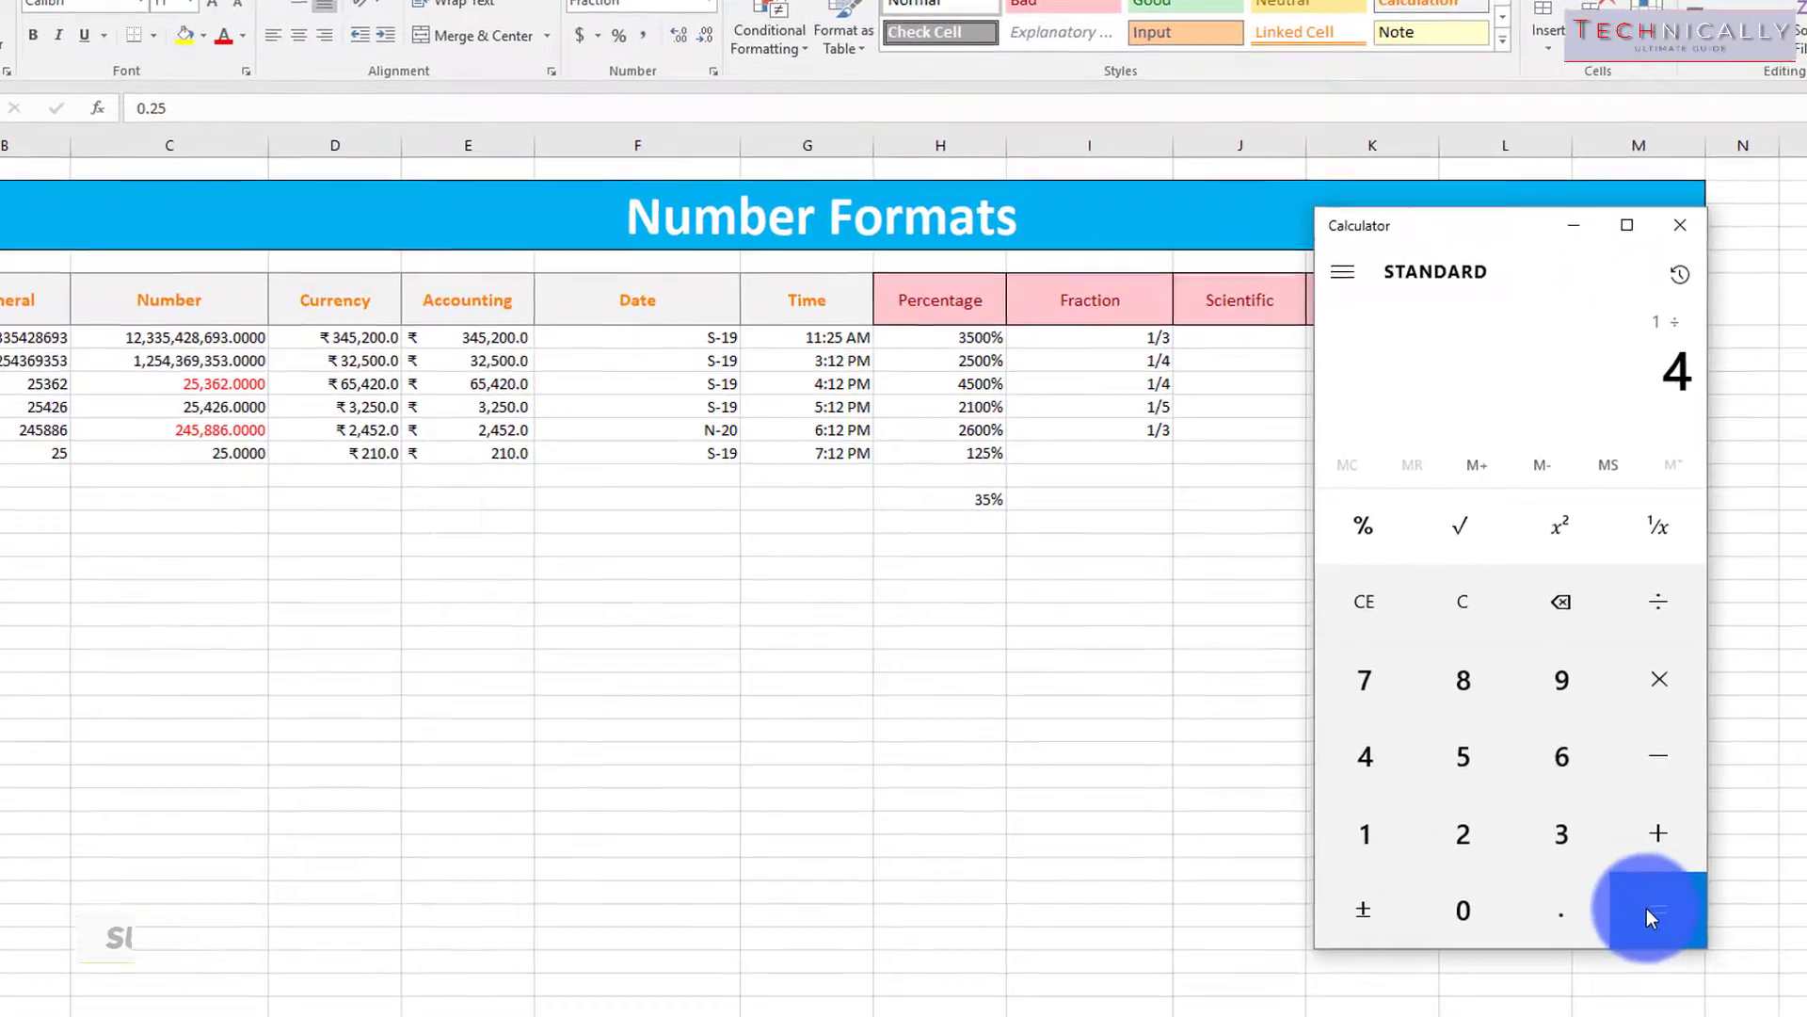
{"action": "left_click", "coordinate": [1643, 902]}
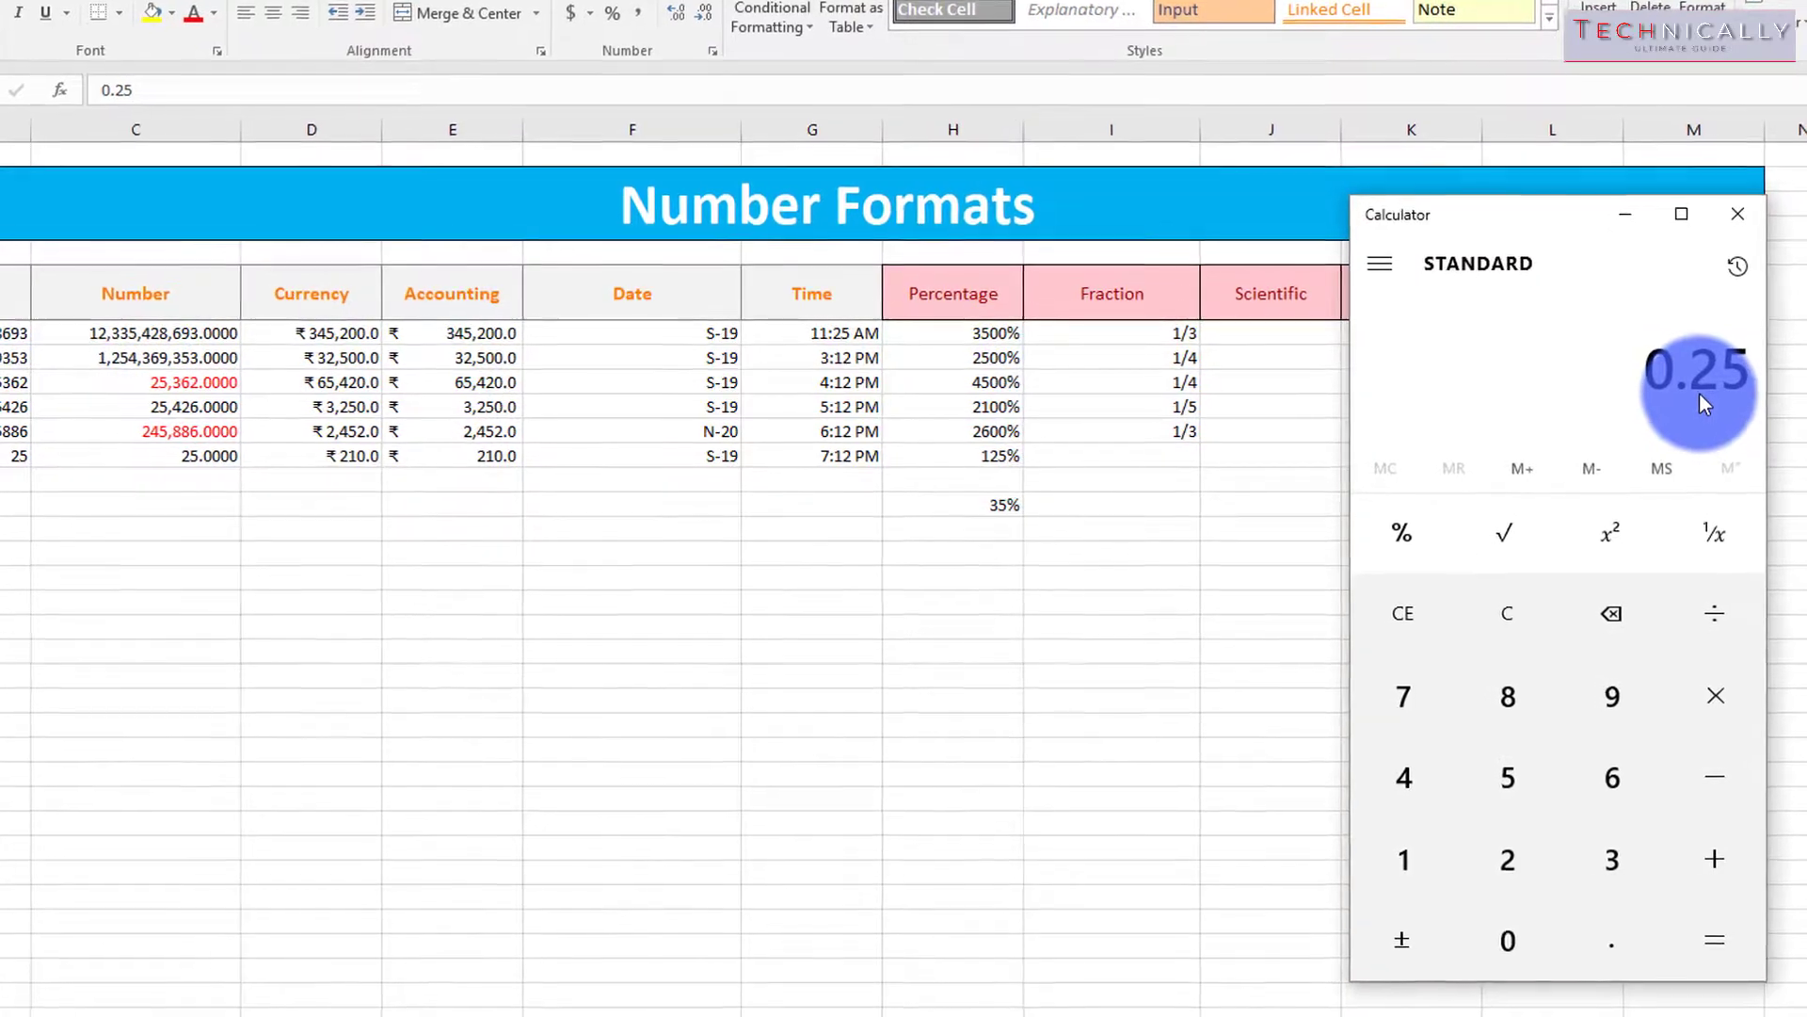
{"action": "left_click", "coordinate": [1188, 362]}
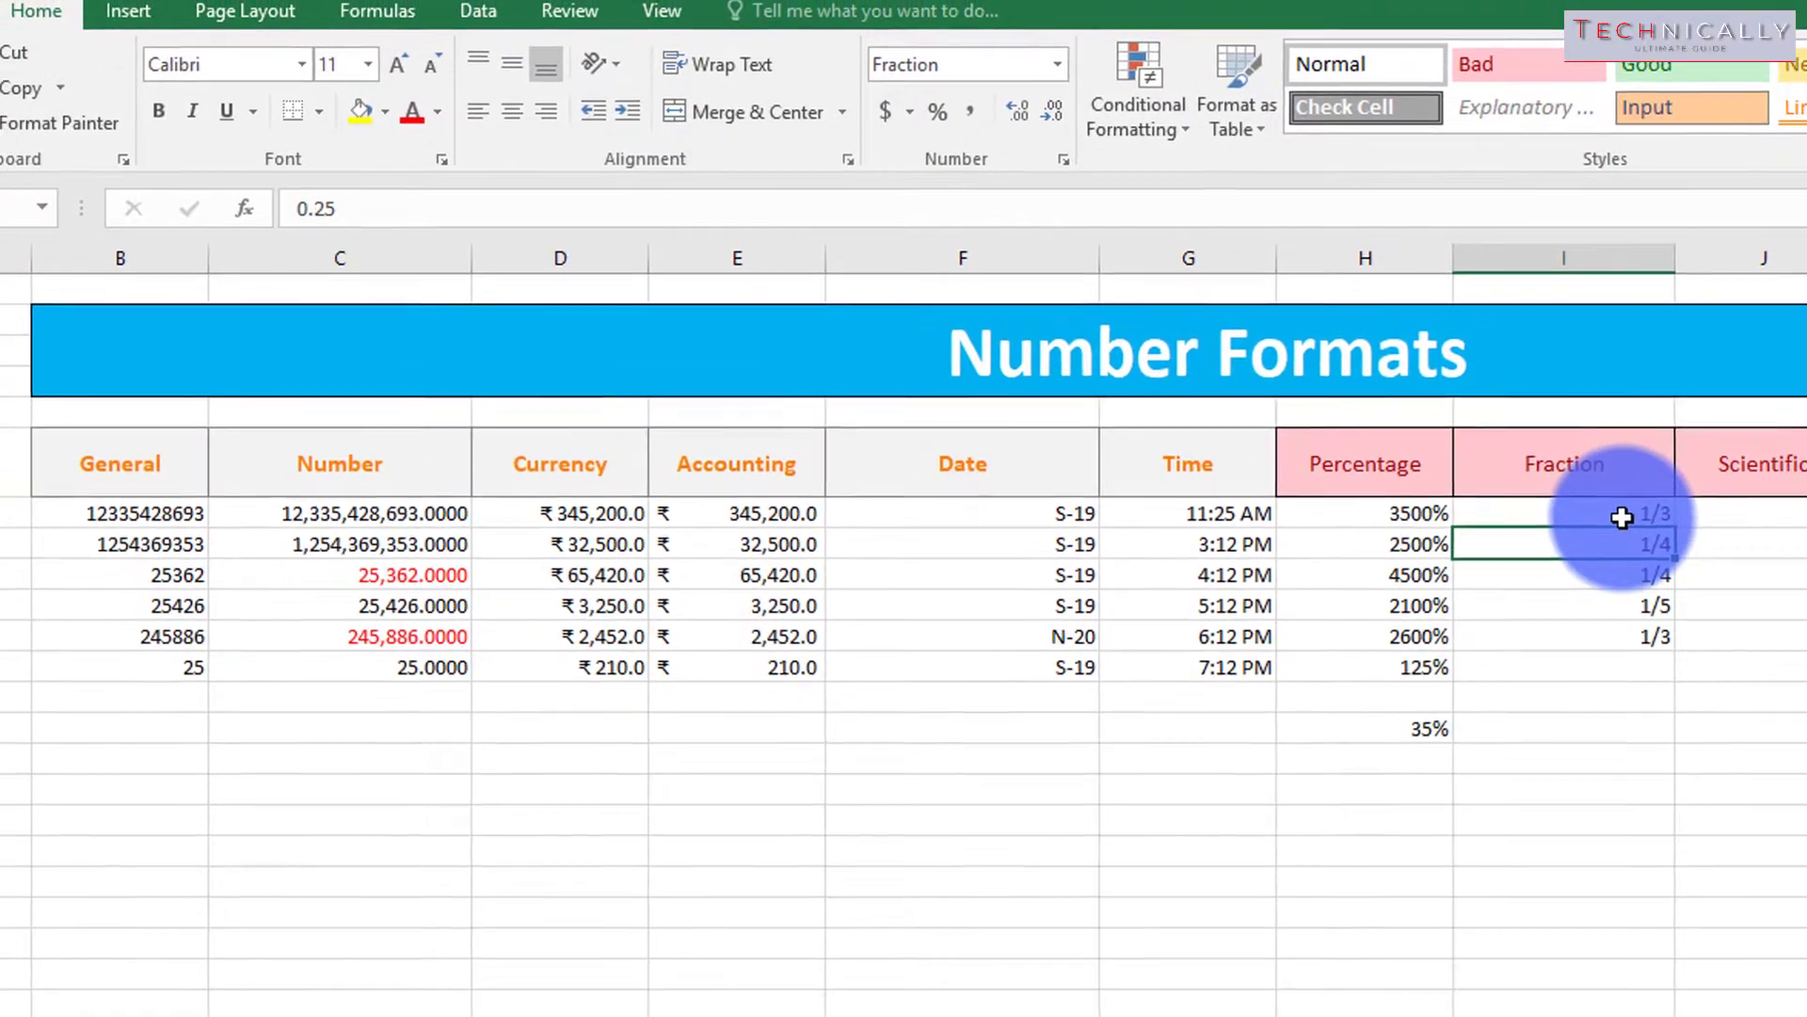
{"action": "left_click_drag", "start_coordinate": [1621, 517], "coordinate": [1613, 665]}
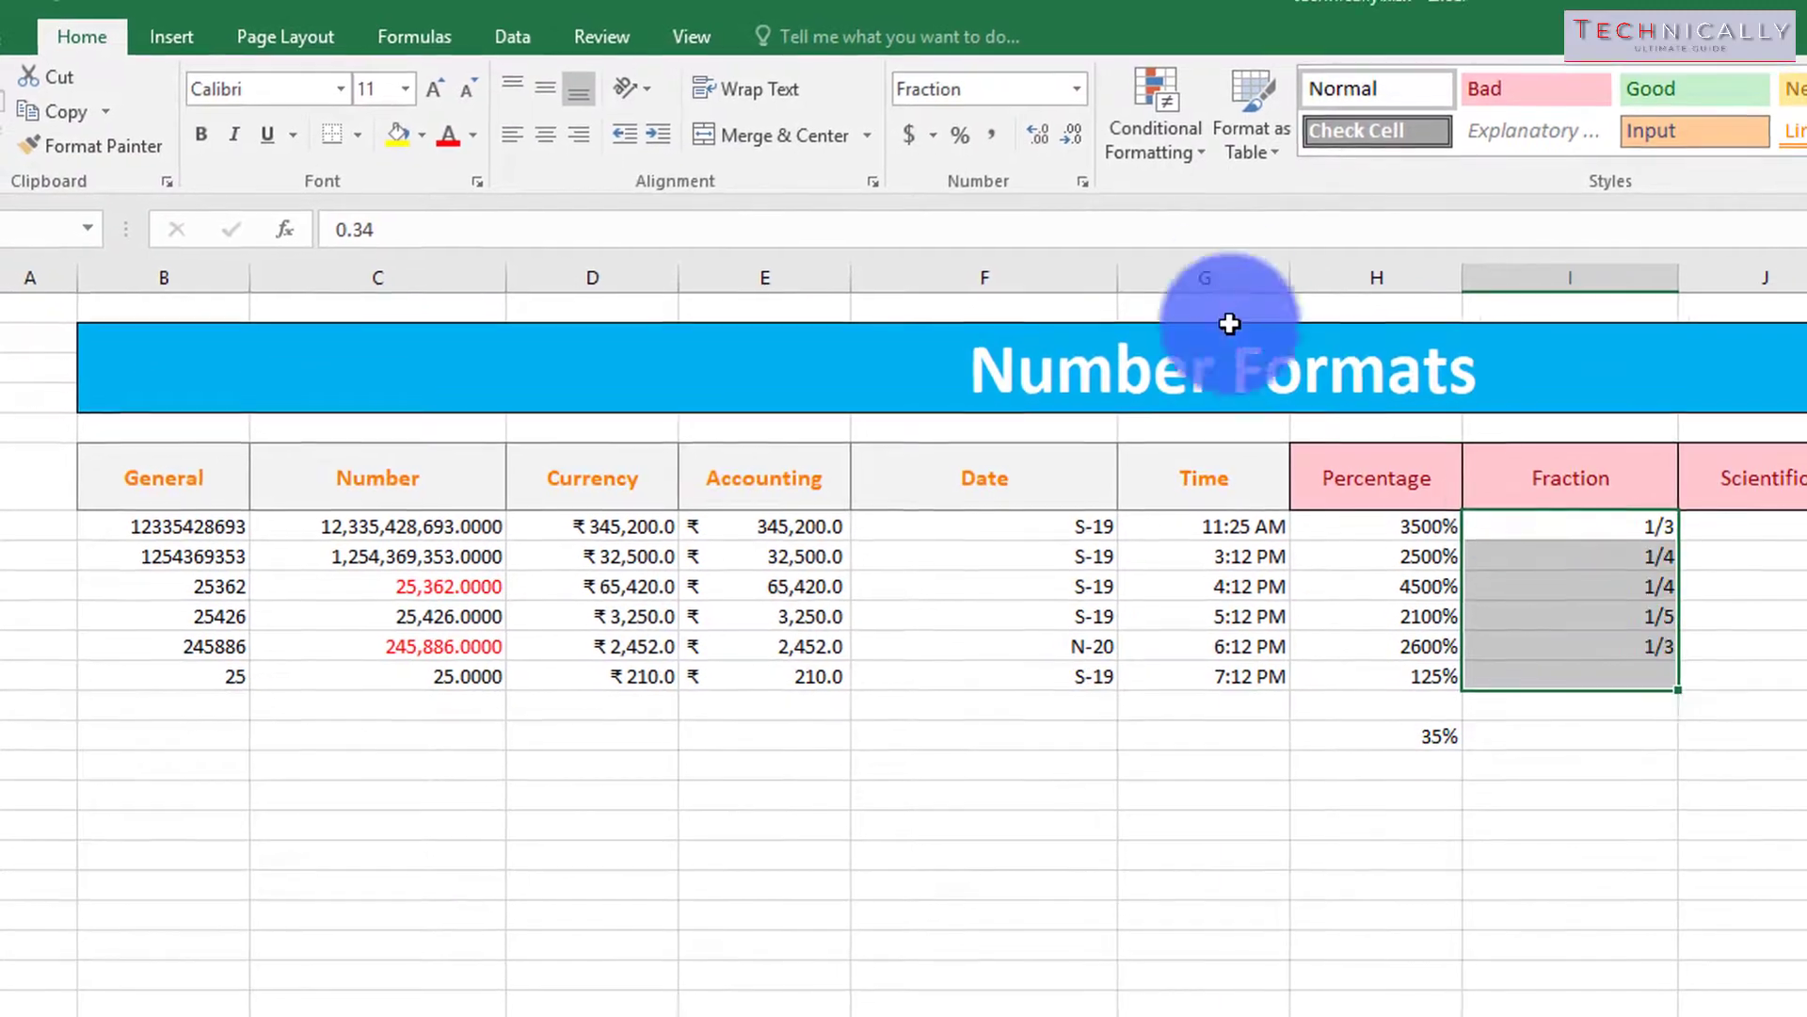
{"action": "left_click", "coordinate": [1082, 93]}
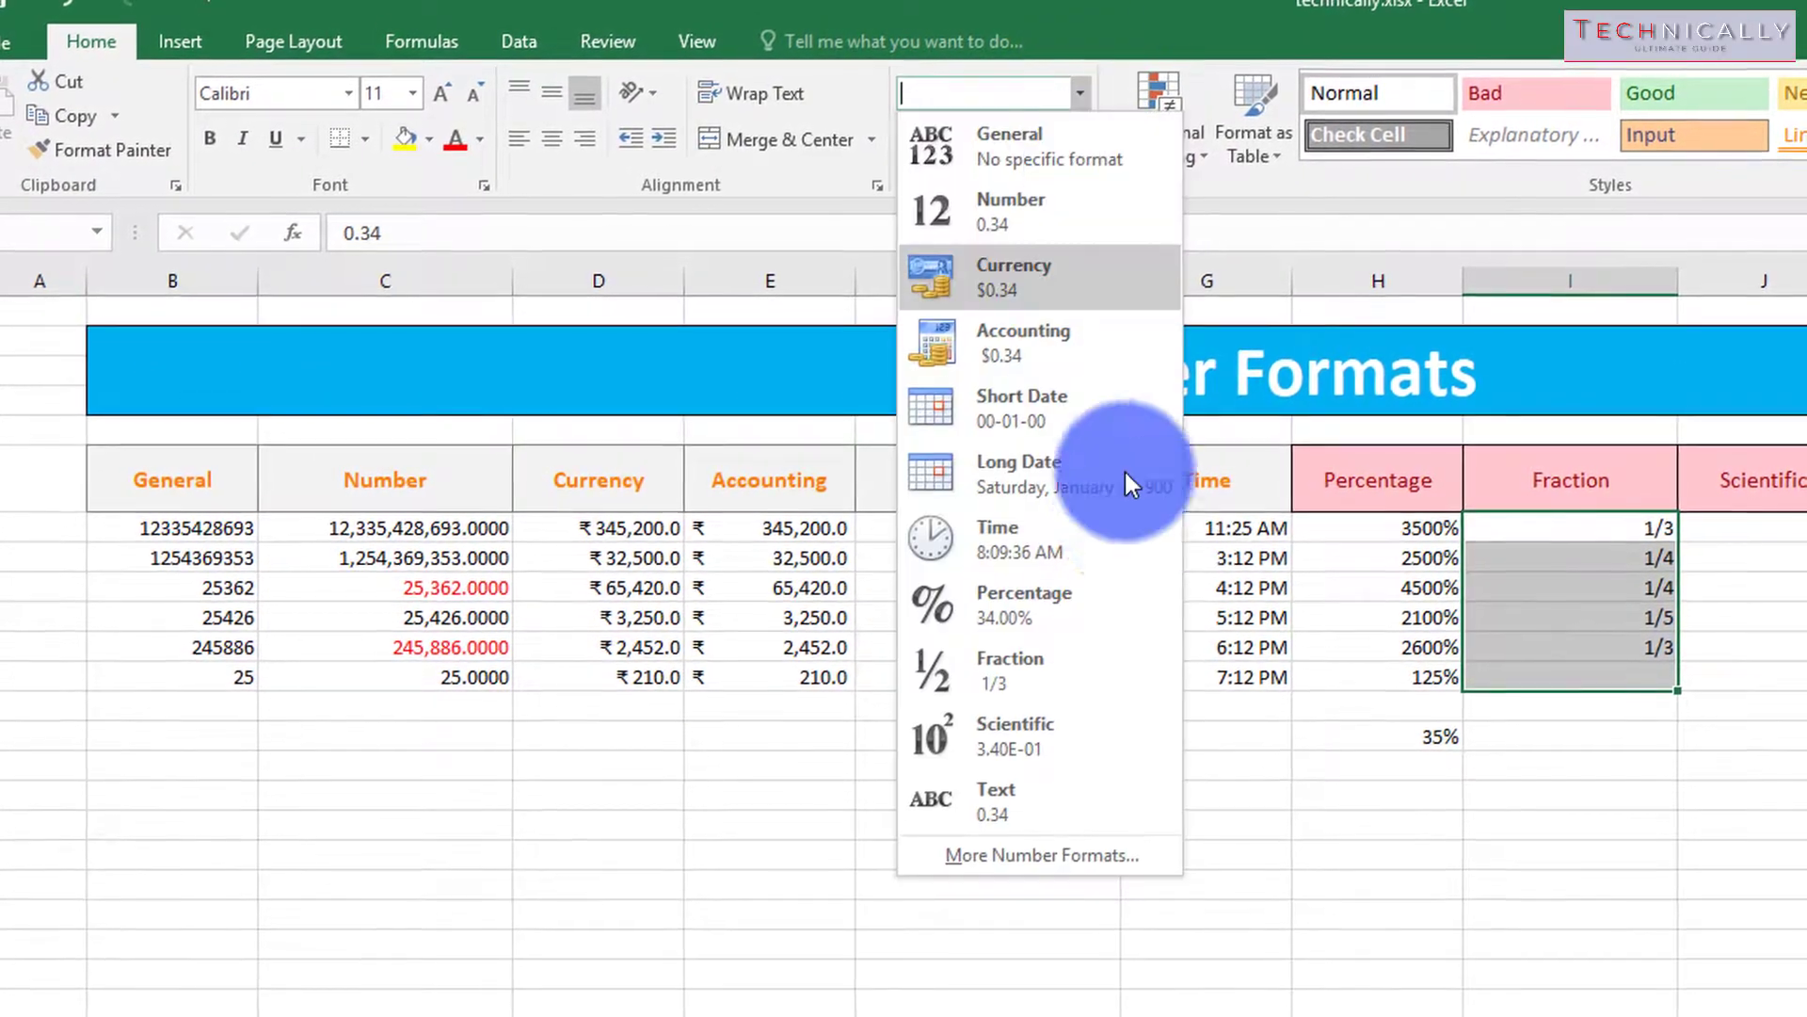
{"action": "left_click", "coordinate": [1073, 847]}
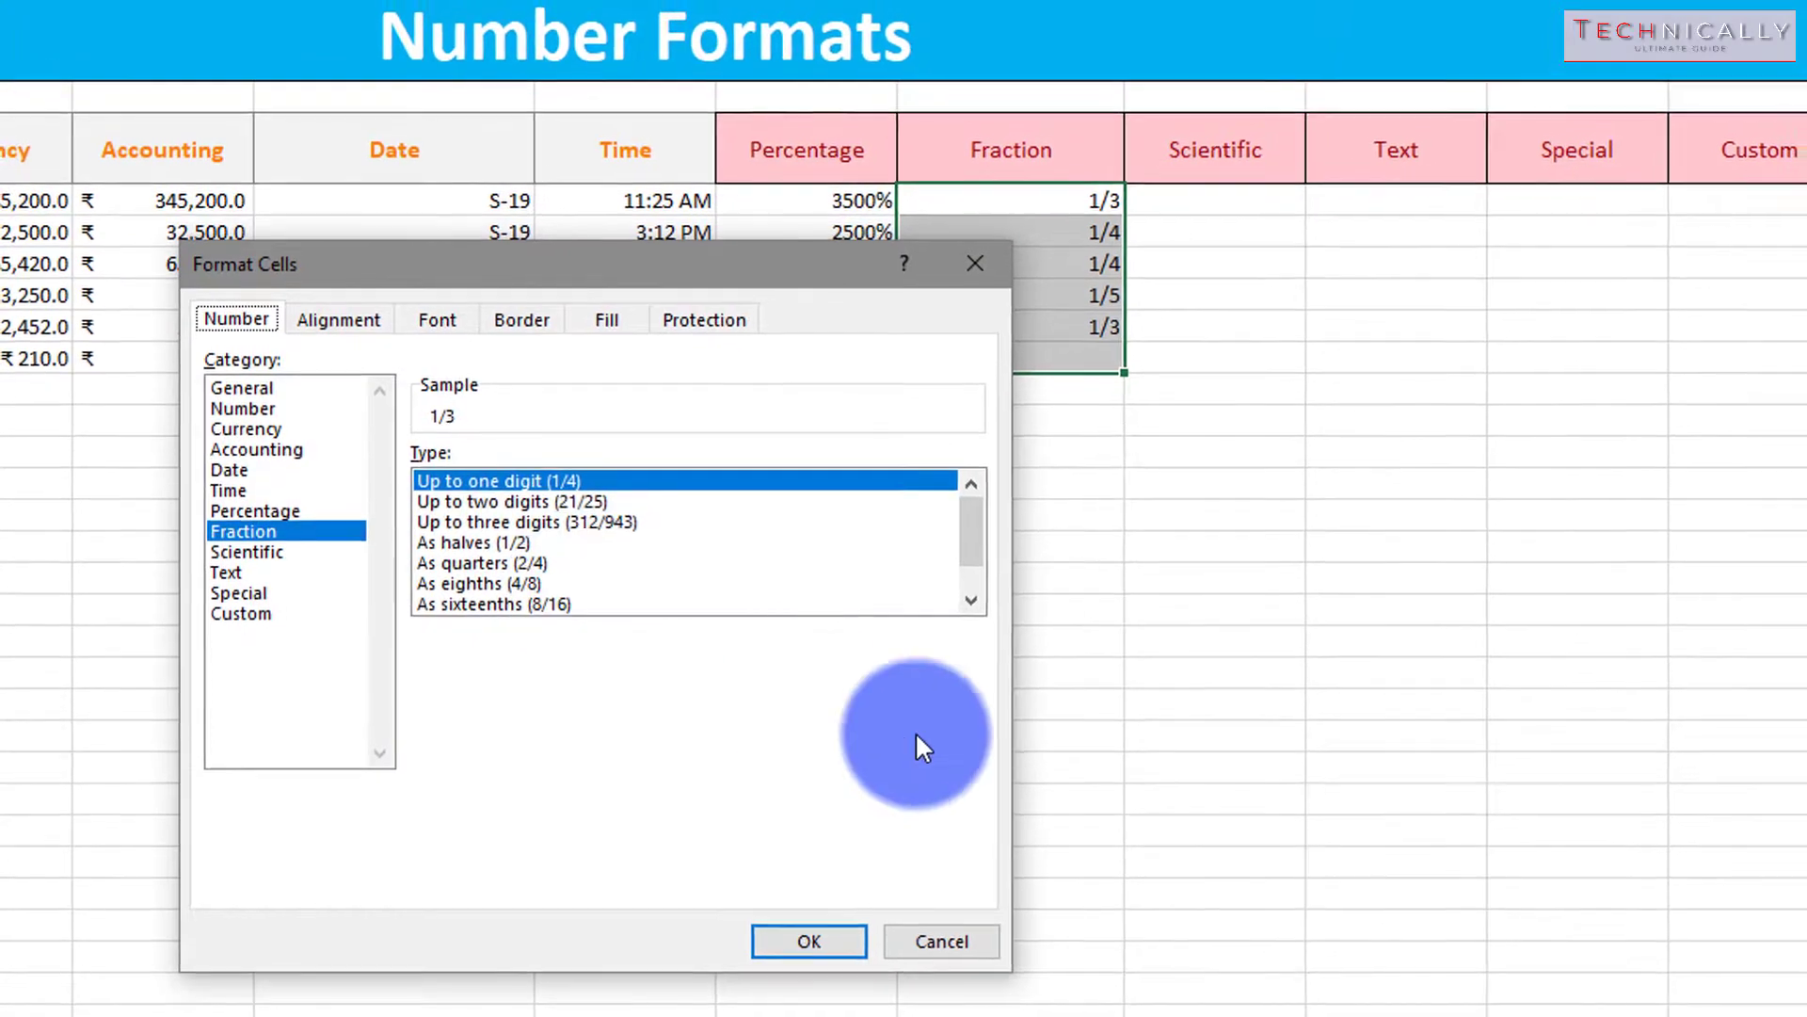
{"action": "left_click", "coordinate": [927, 941]}
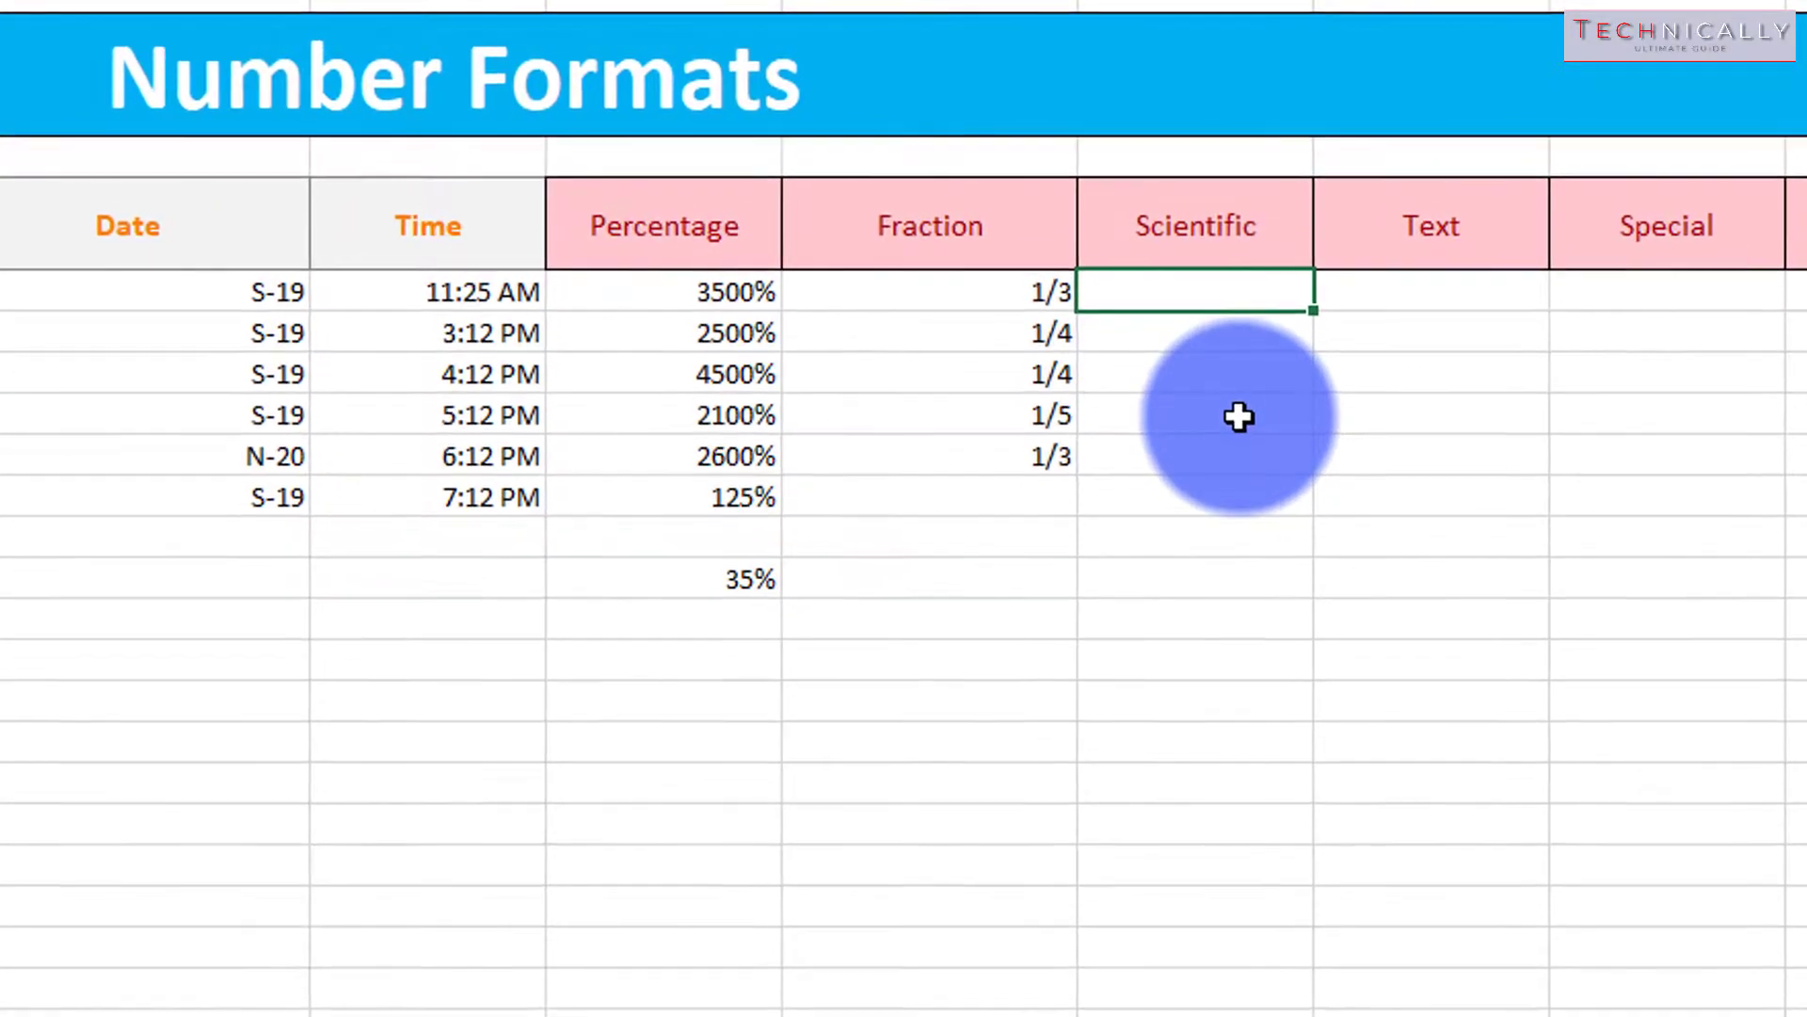
{"action": "type", "text": "15456"}
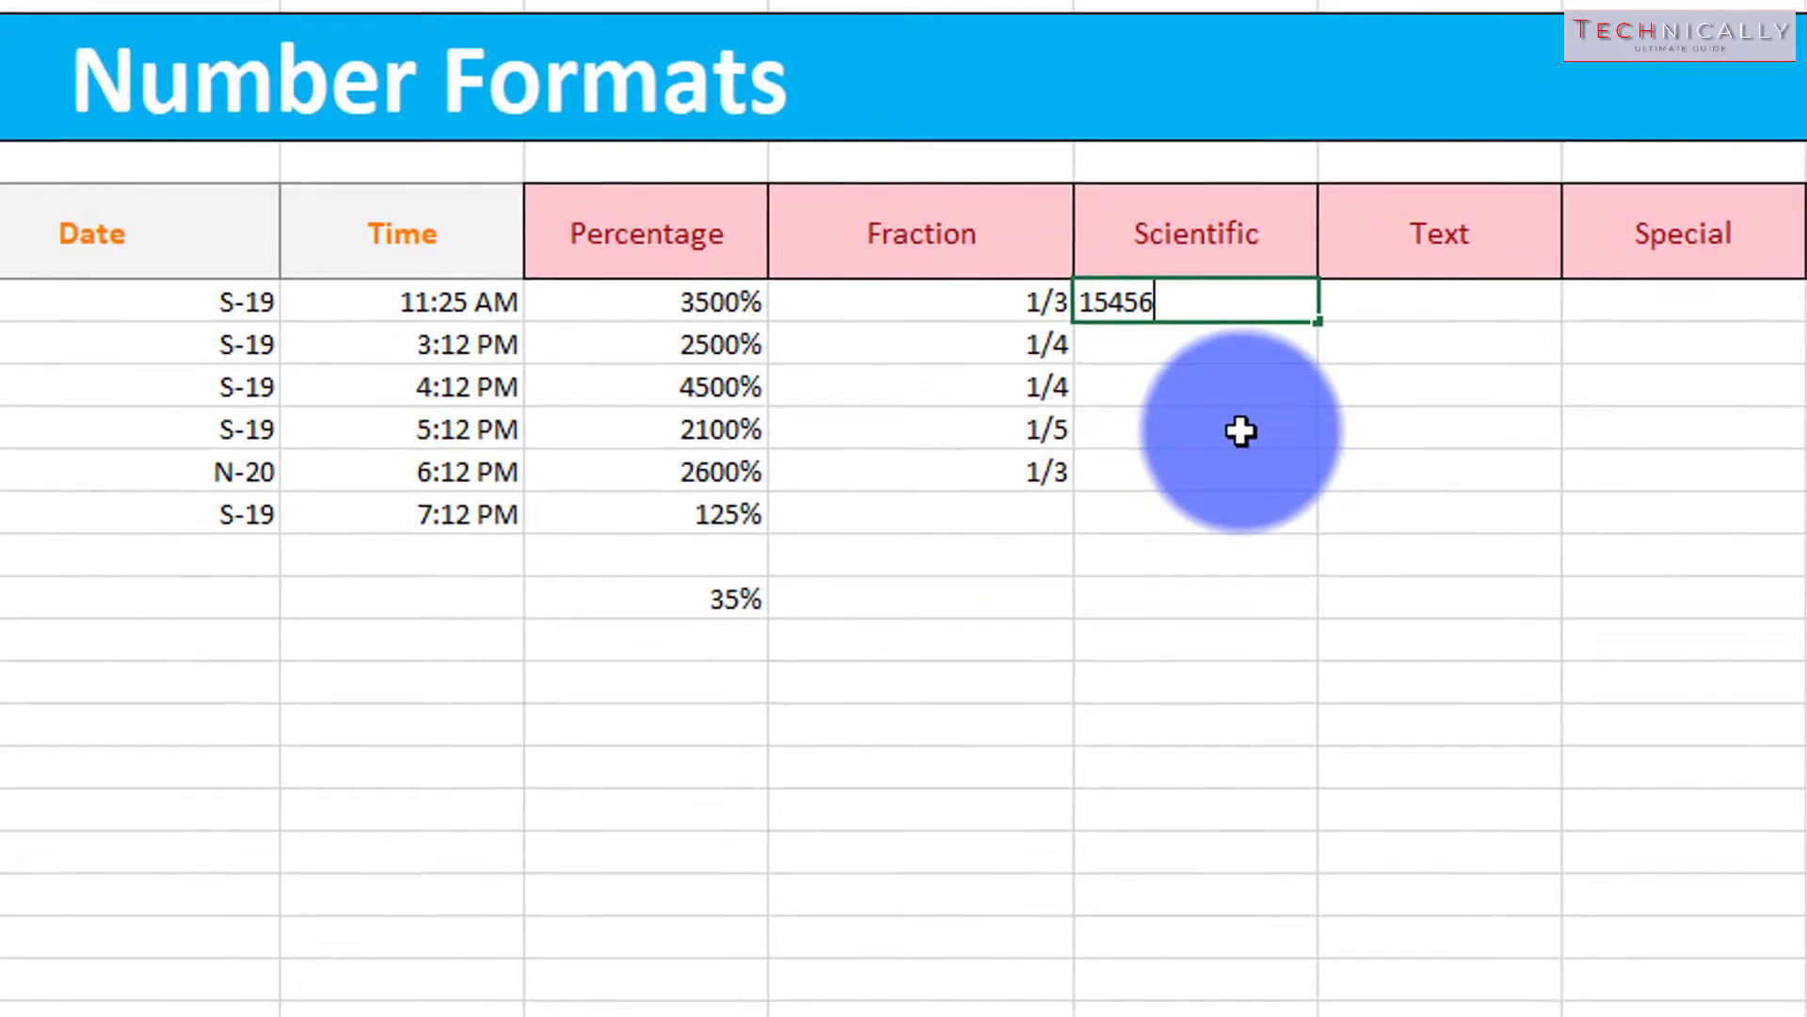
{"action": "type", "text": "87684515648745656456456"}
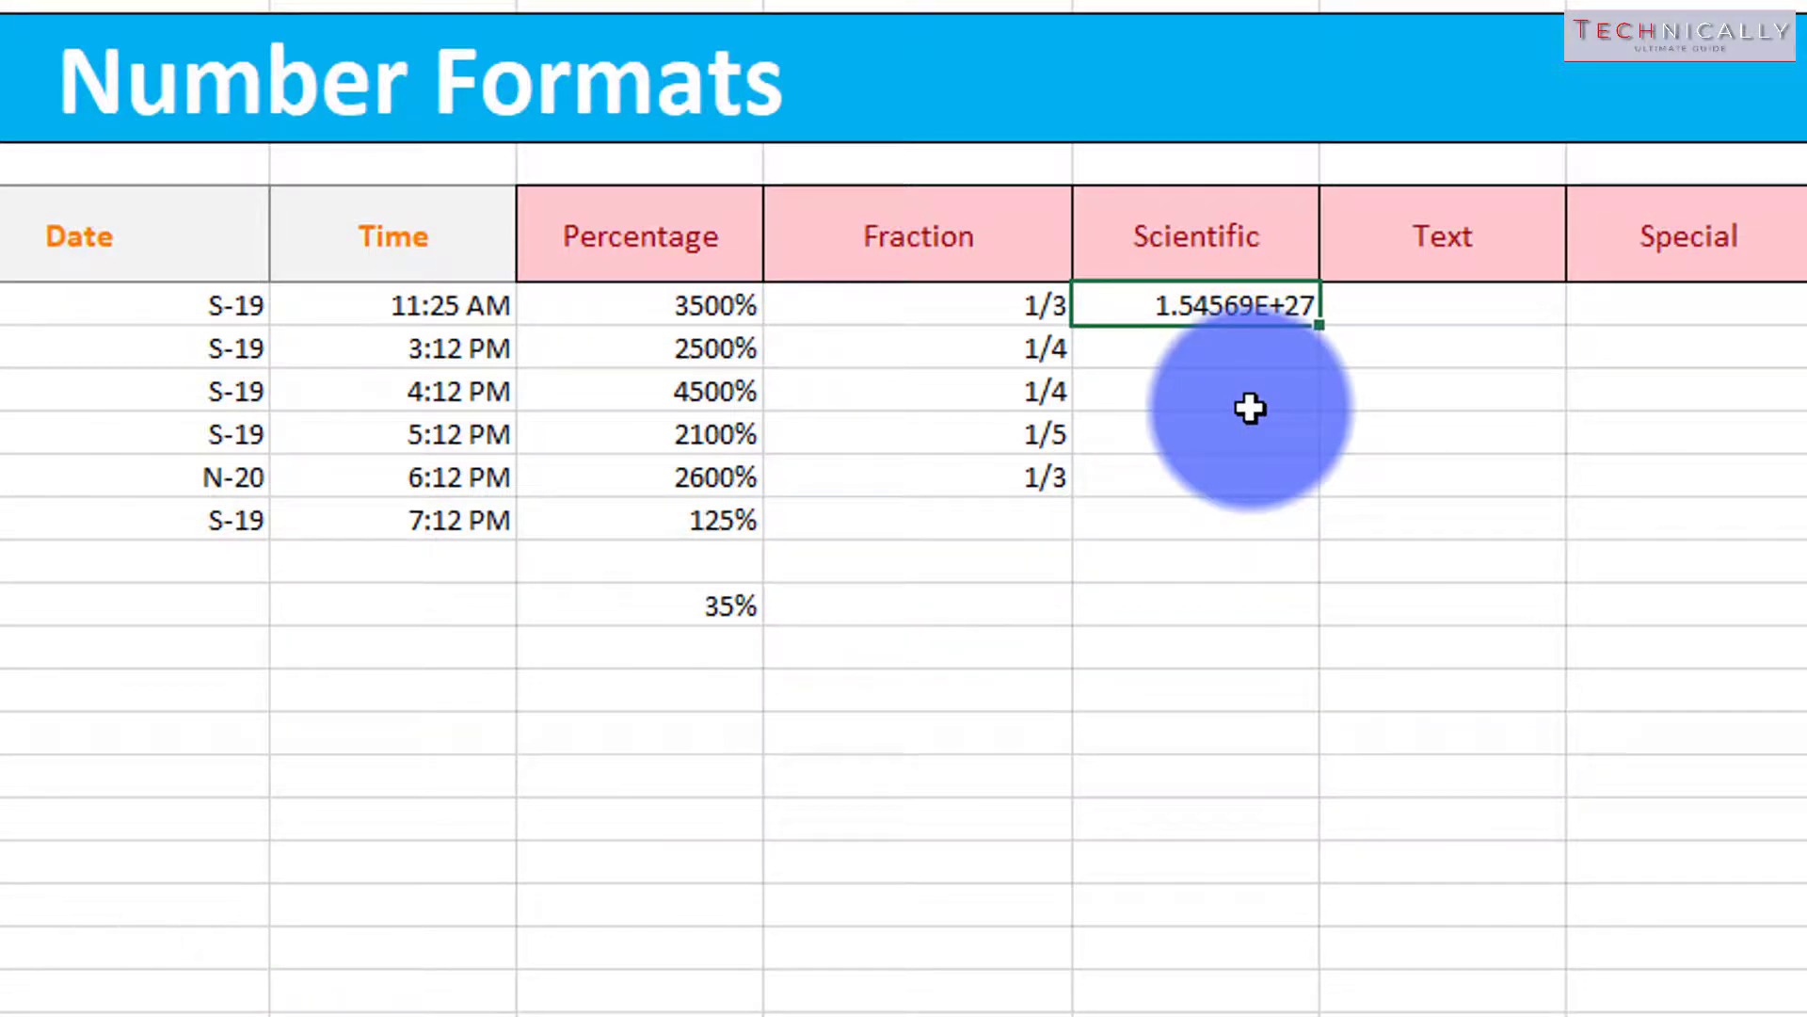
{"action": "left_click", "coordinate": [1250, 347]}
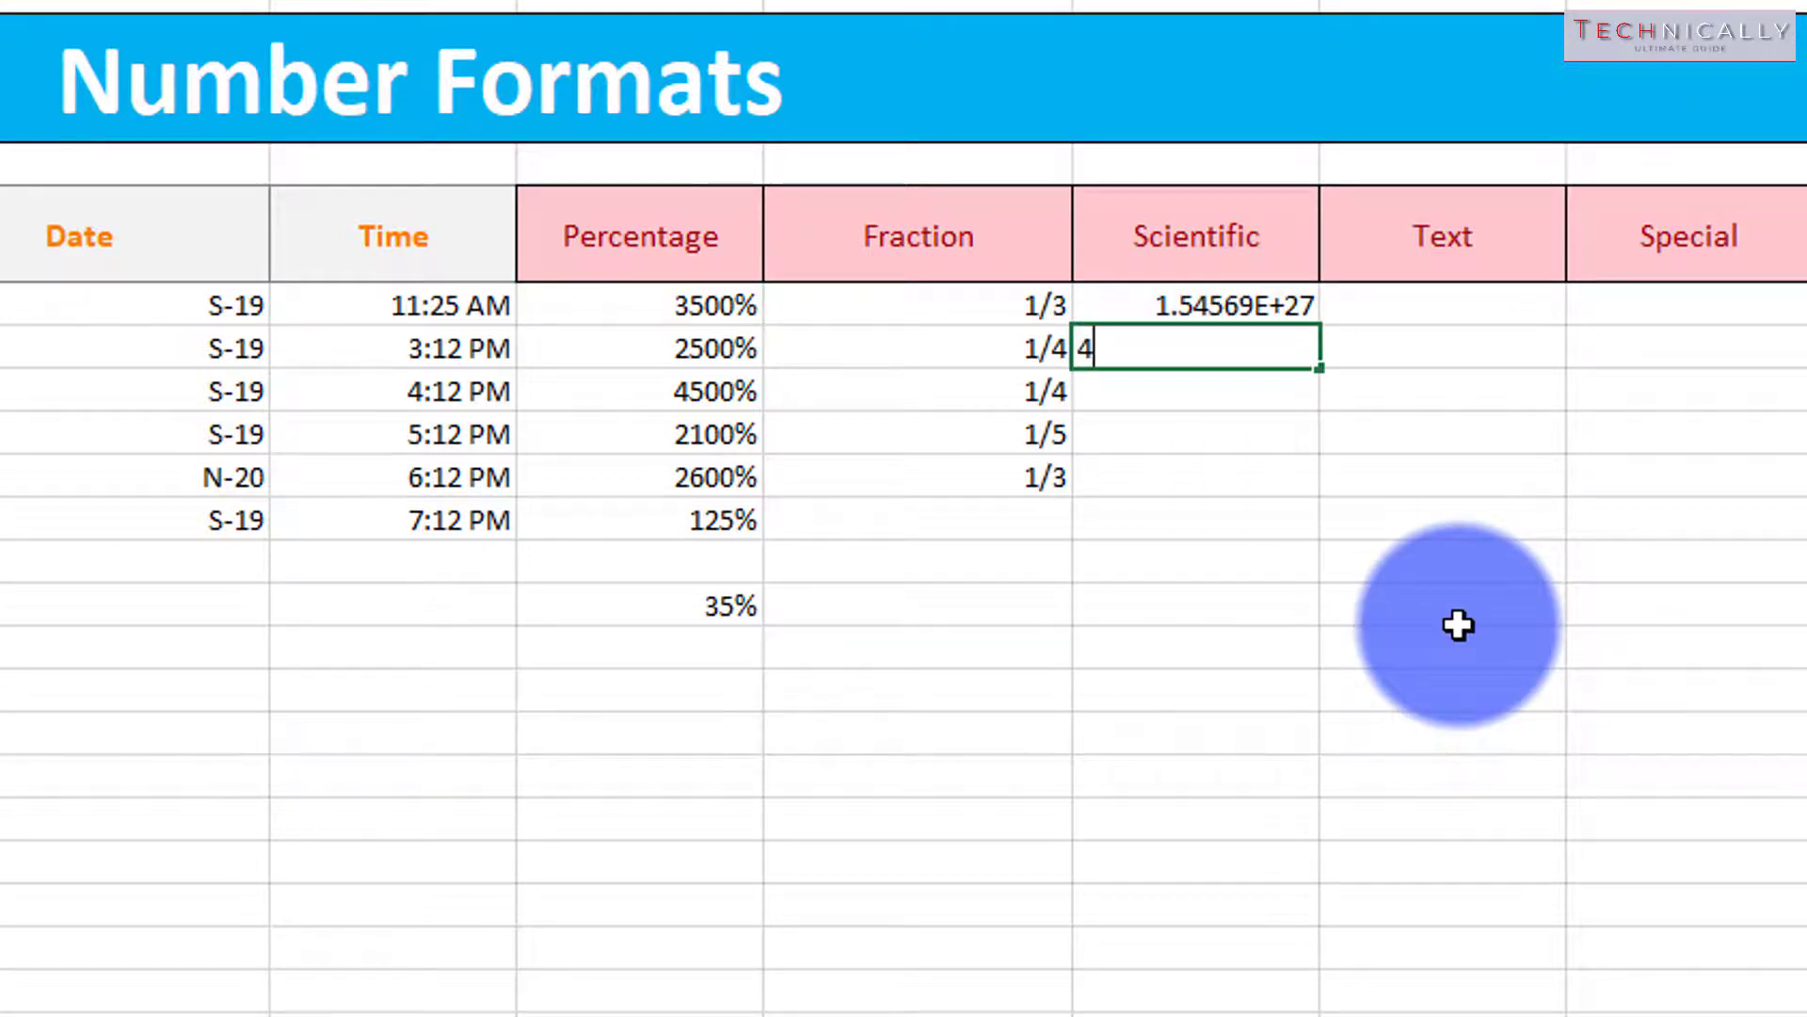
{"action": "key", "text": "Return"}
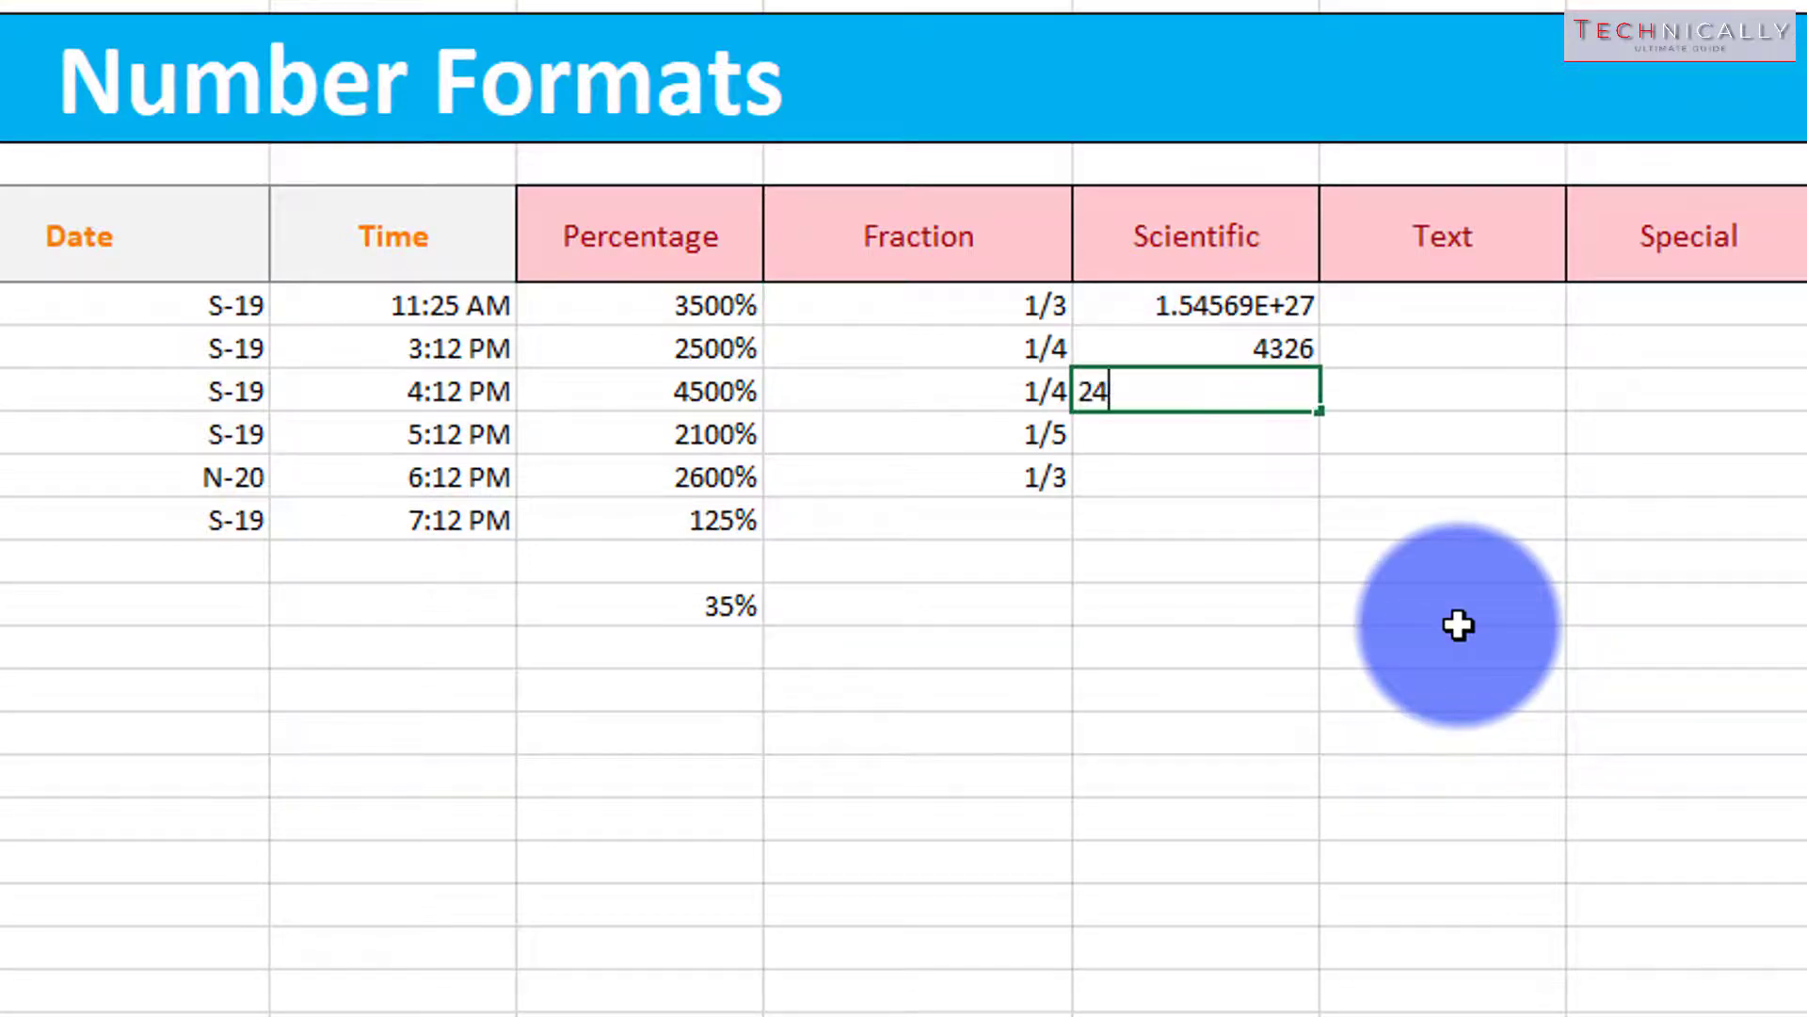
{"action": "key", "text": "Return"}
{"action": "type", "text": "24582"}
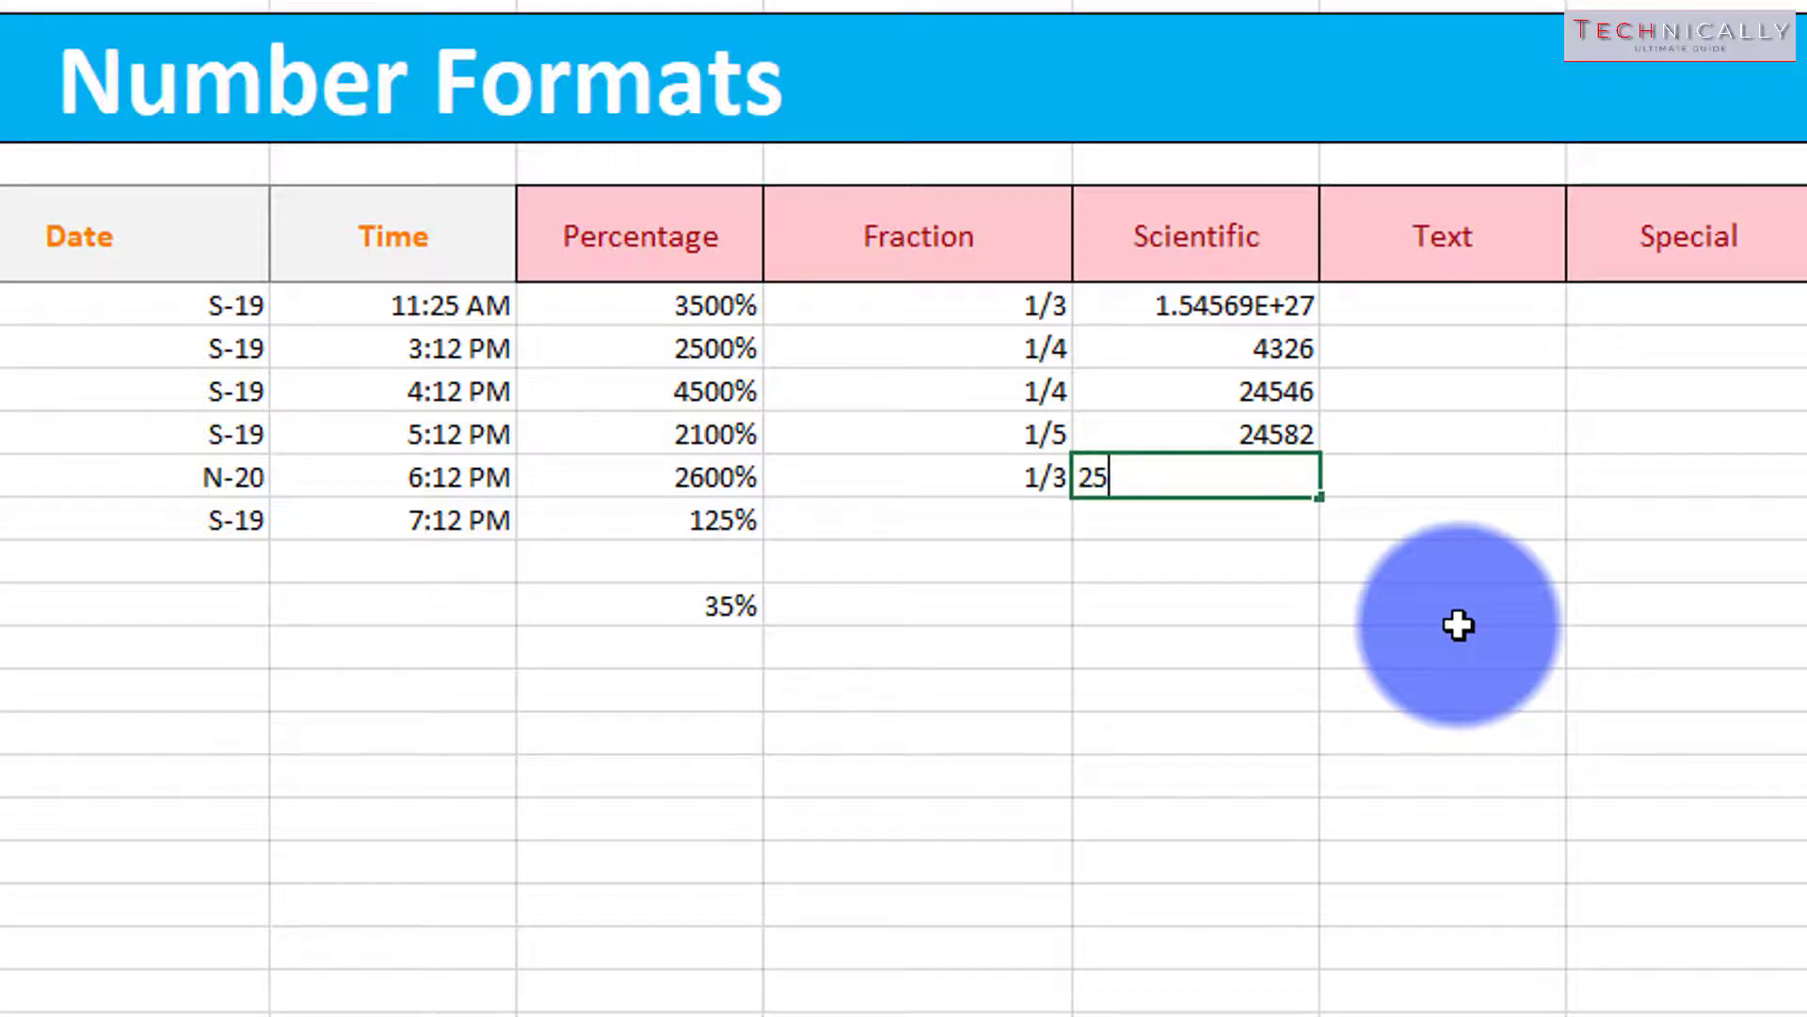
{"action": "key", "text": "Return"}
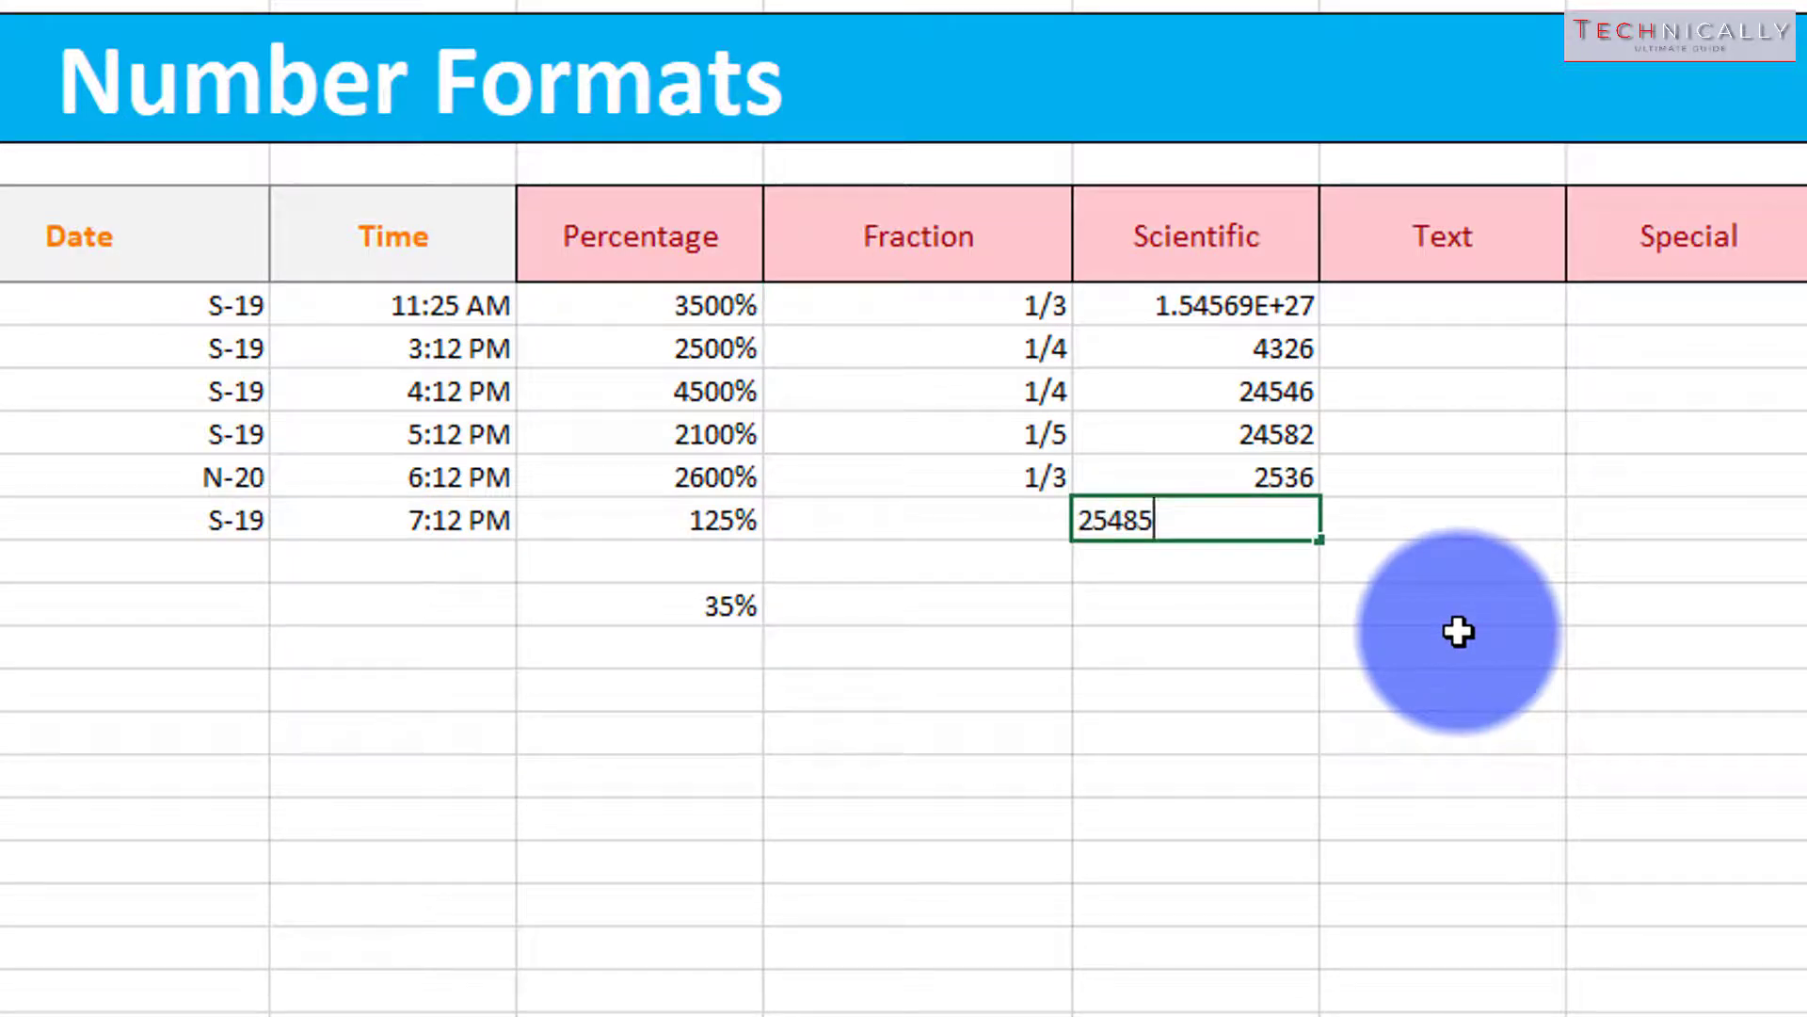
{"action": "key", "text": "Return"}
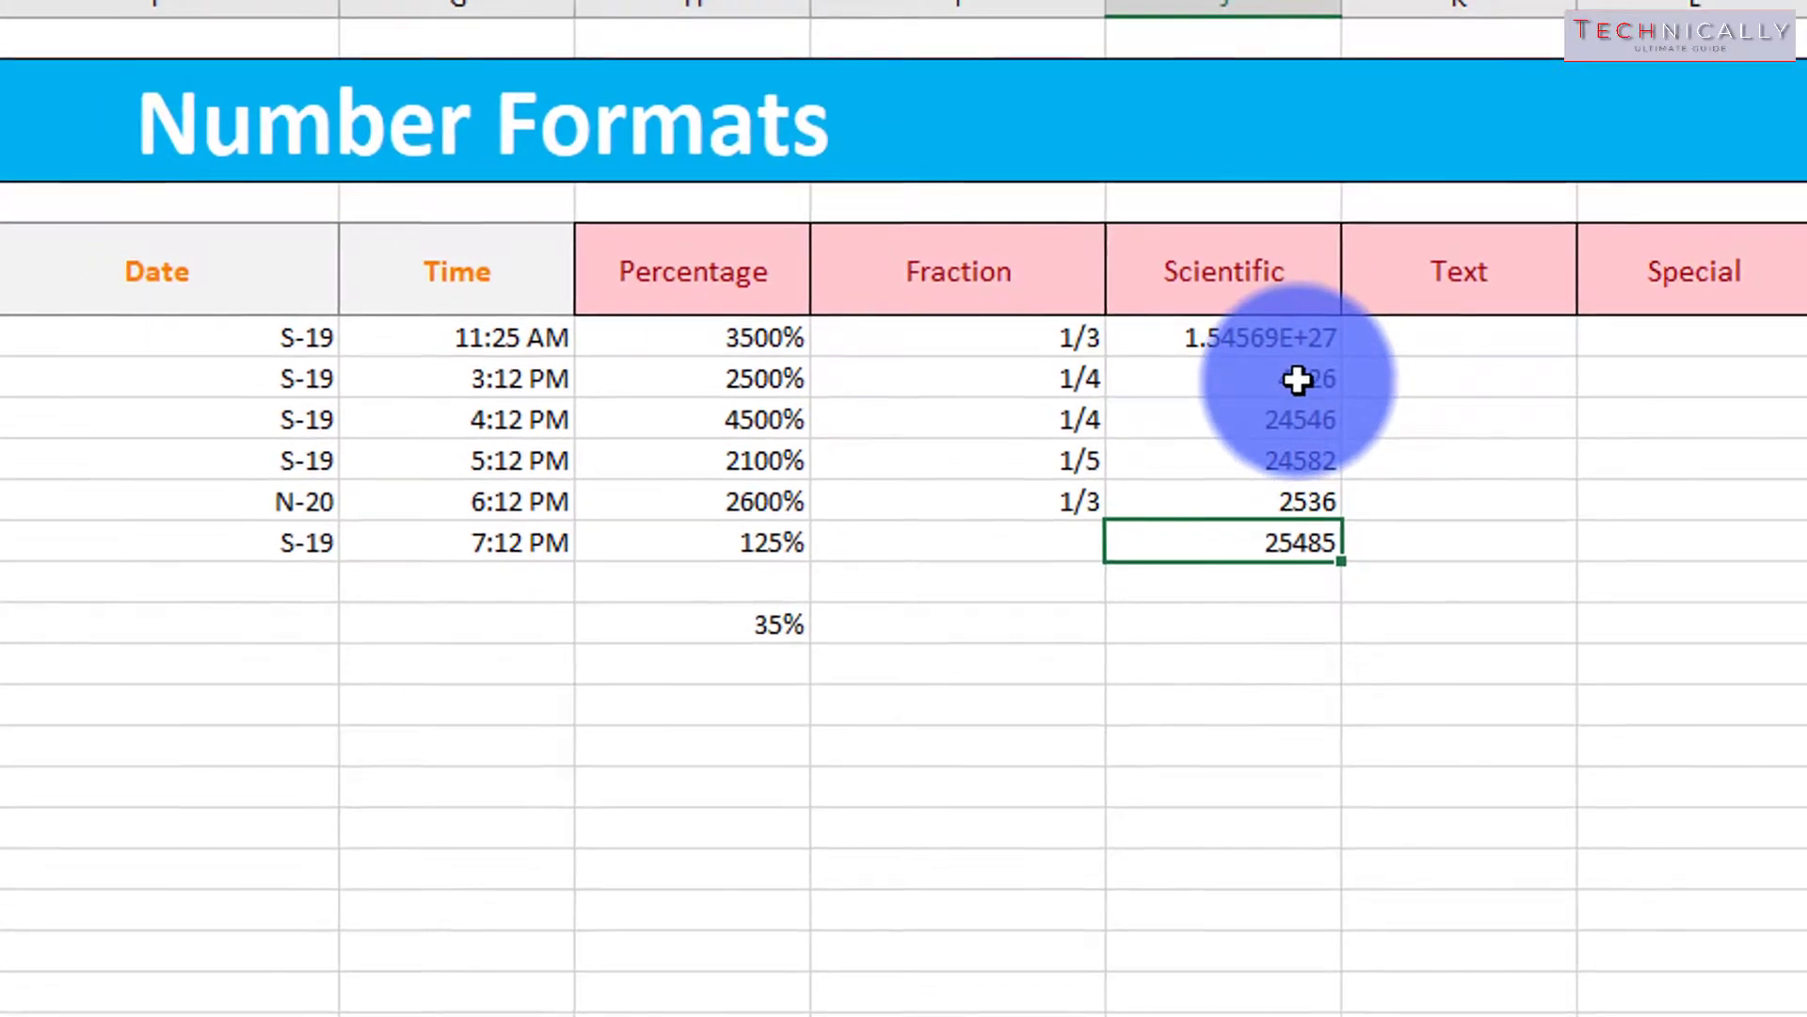
{"action": "left_click_drag", "start_coordinate": [1299, 379], "coordinate": [1299, 542]}
{"action": "left_click", "coordinate": [1299, 542]}
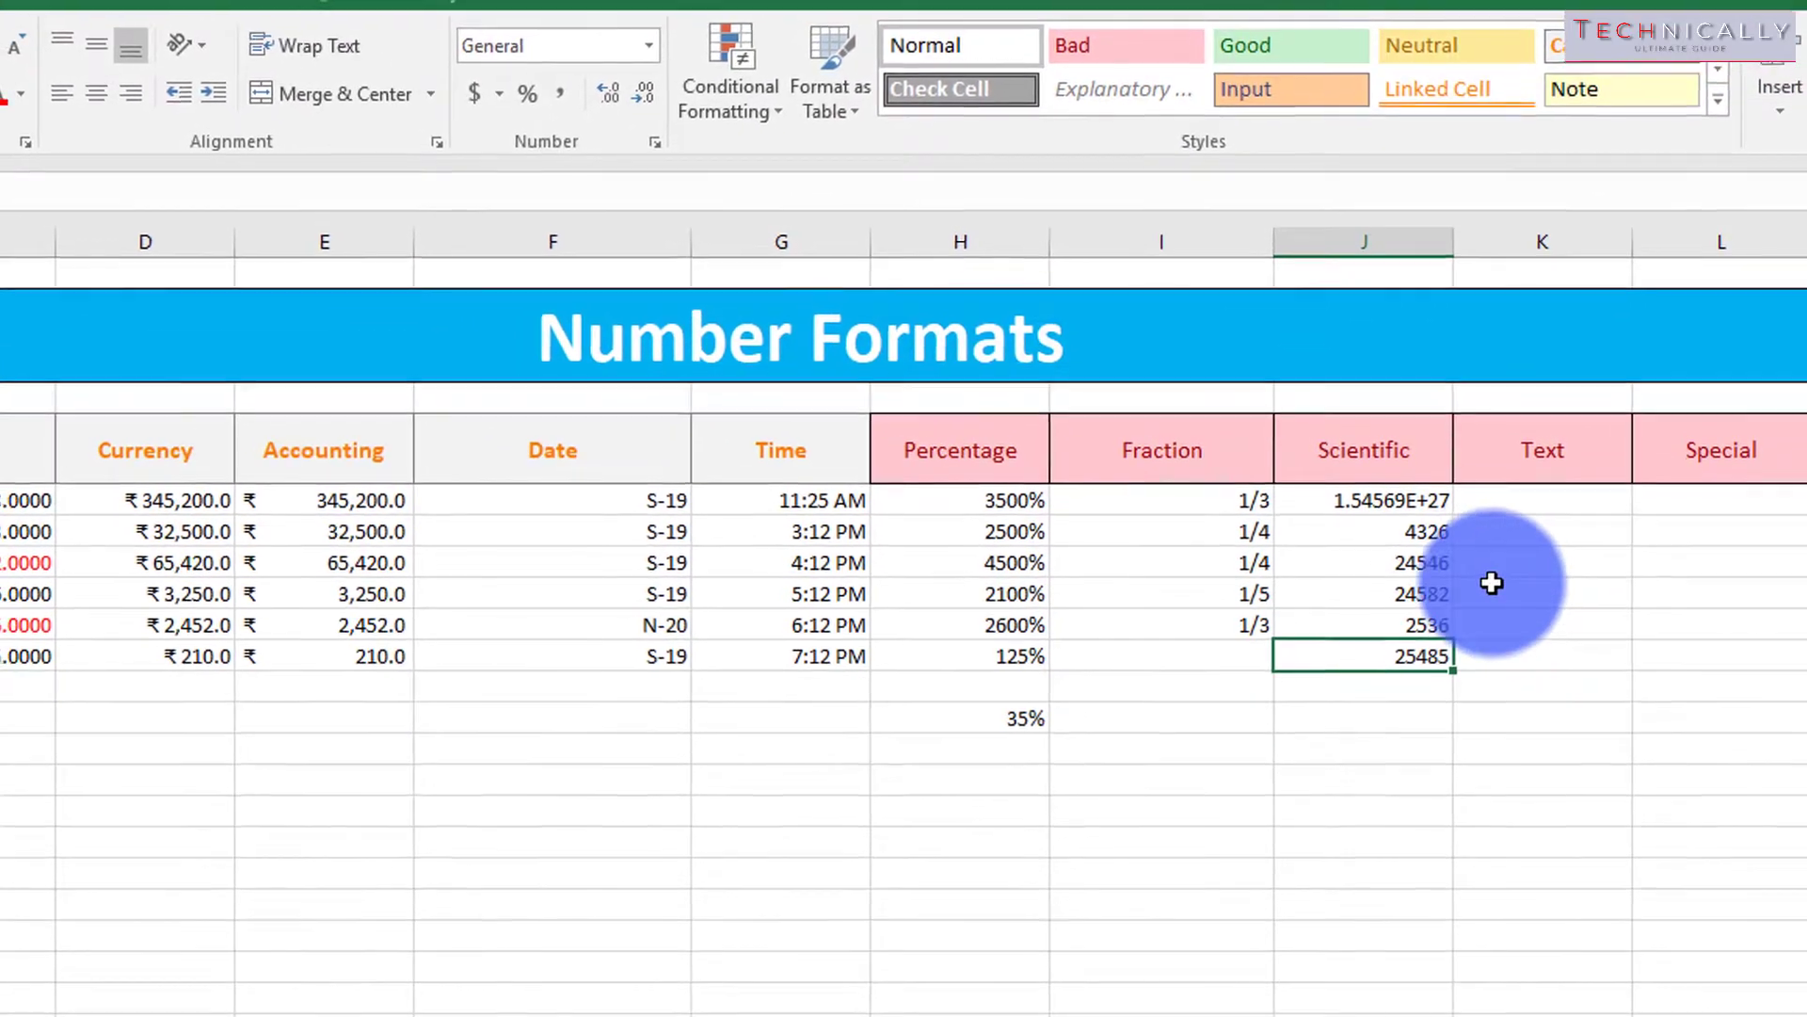
{"action": "left_click_drag", "start_coordinate": [1374, 499], "coordinate": [1409, 664]}
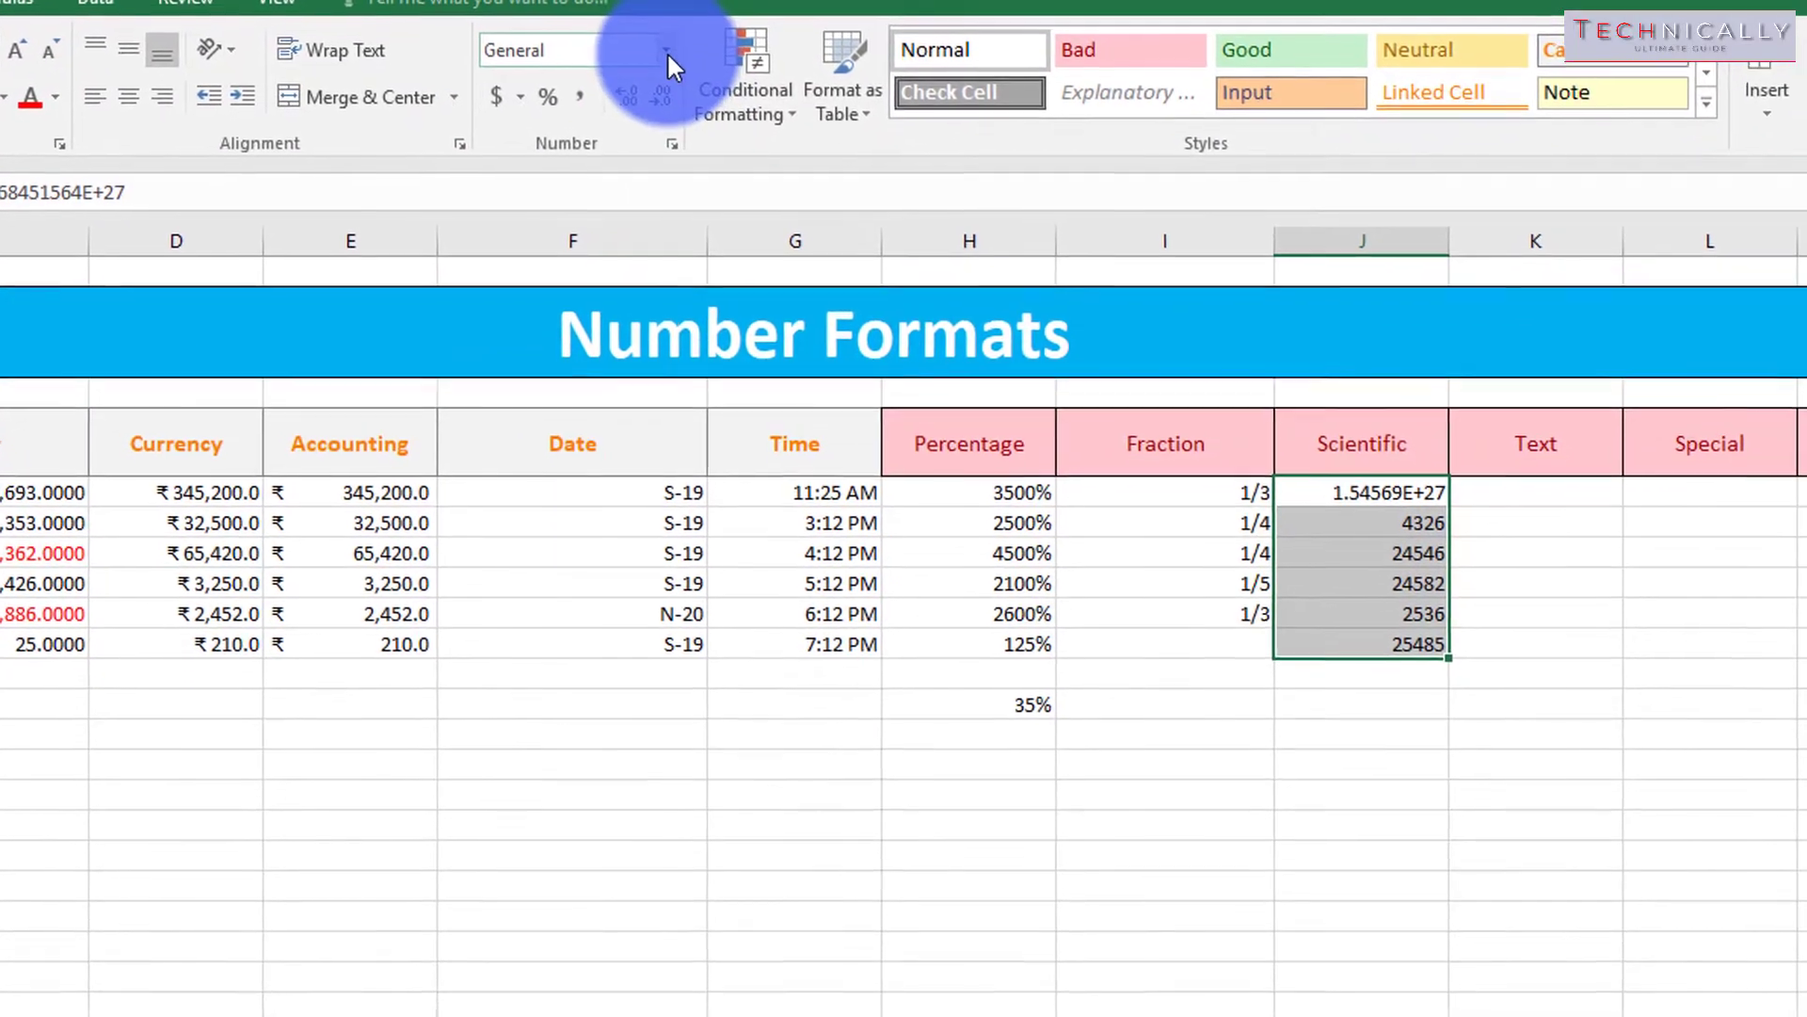
{"action": "left_click", "coordinate": [668, 57]}
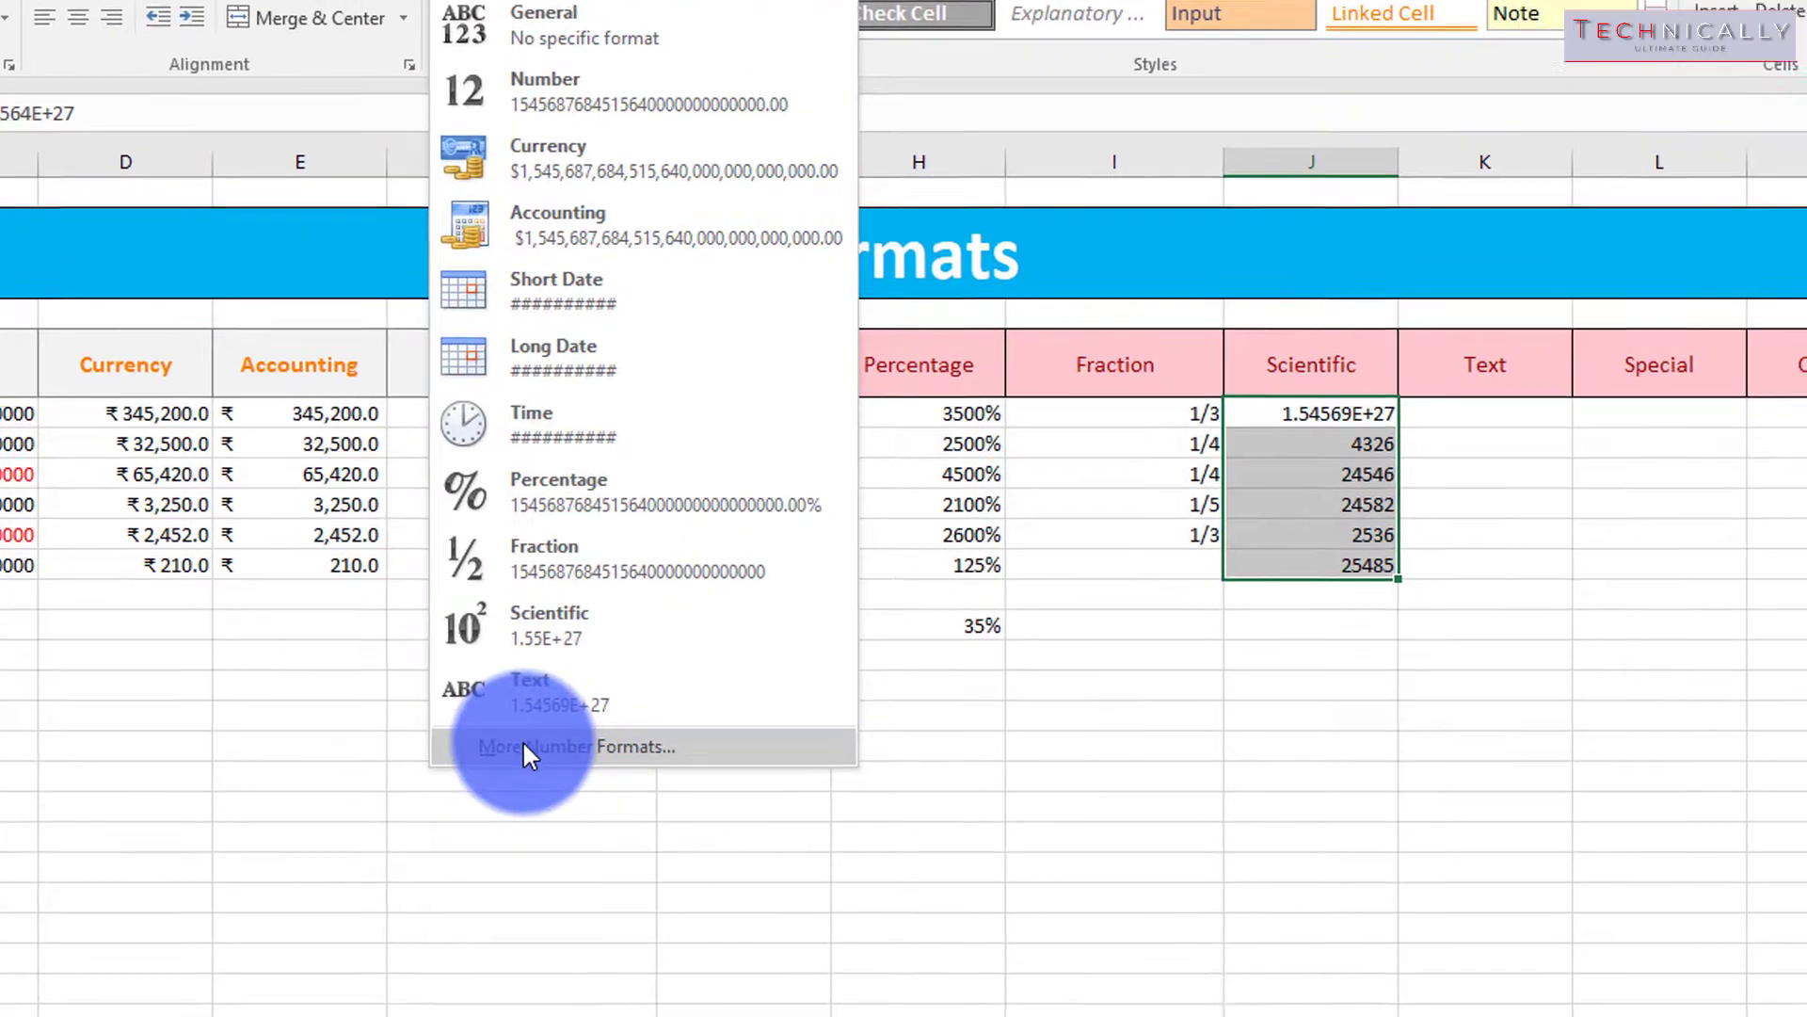
{"action": "left_click", "coordinate": [565, 743]}
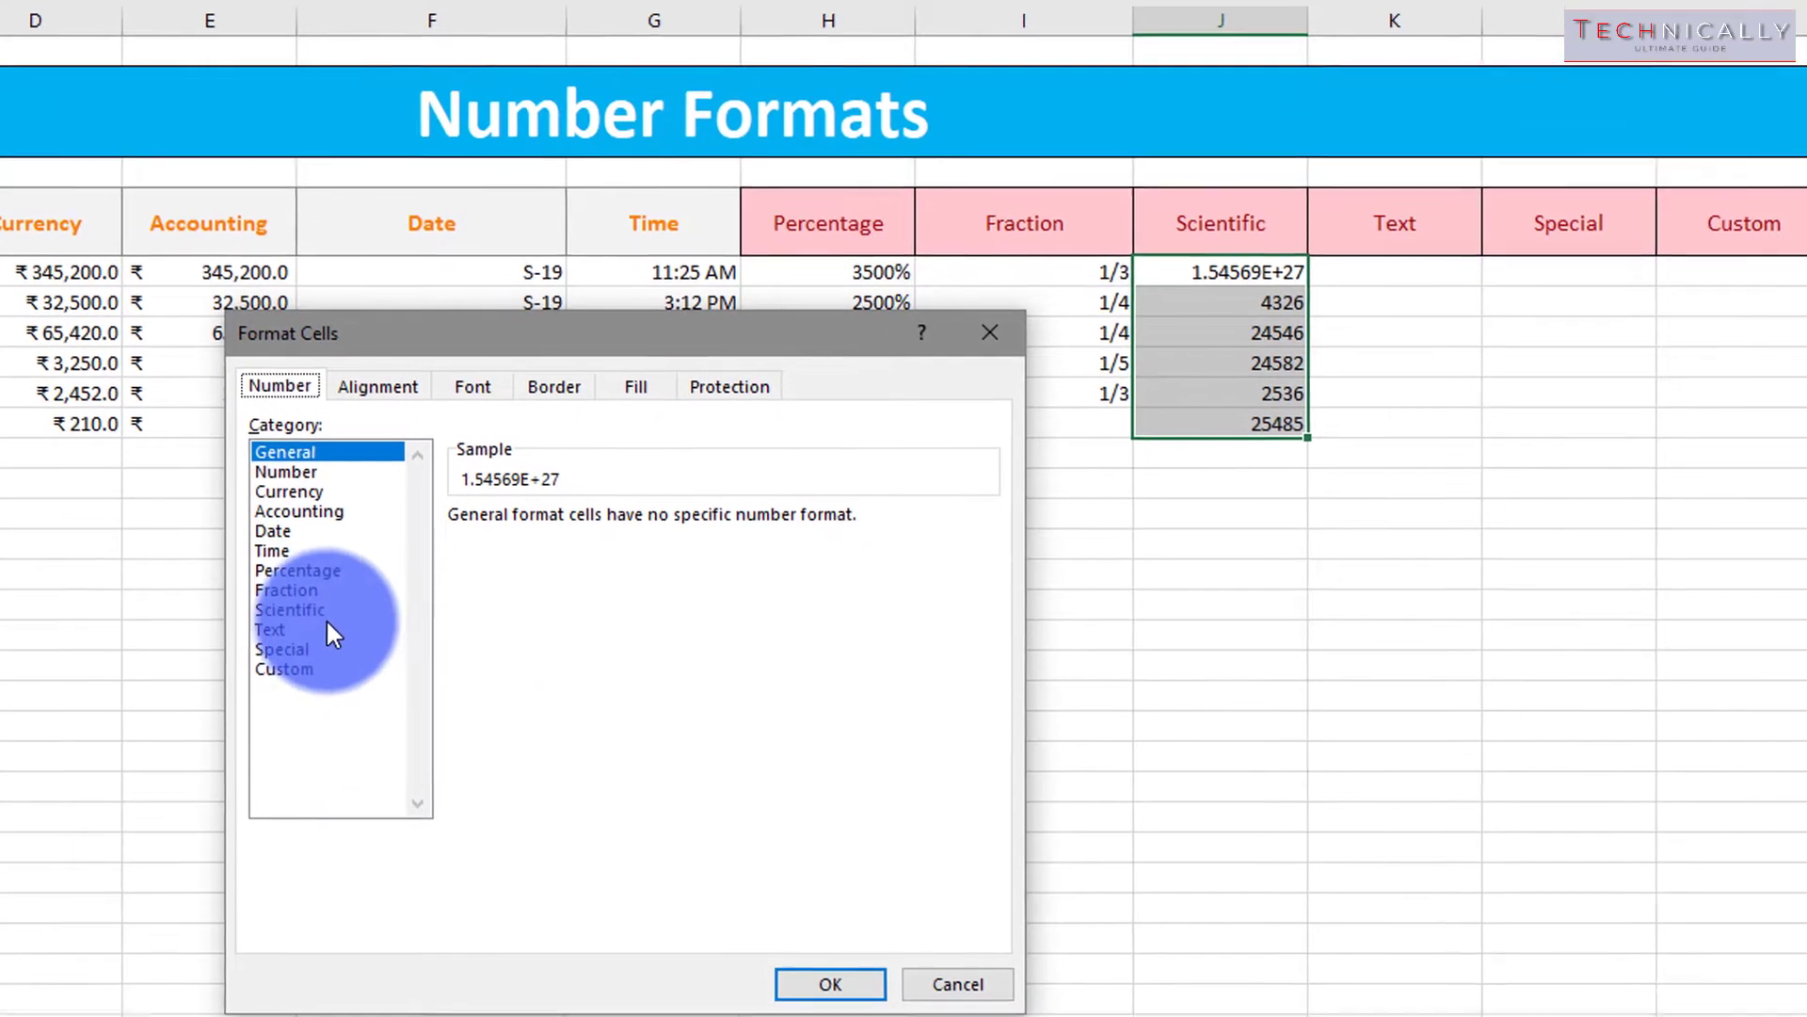
{"action": "left_click", "coordinate": [314, 610]}
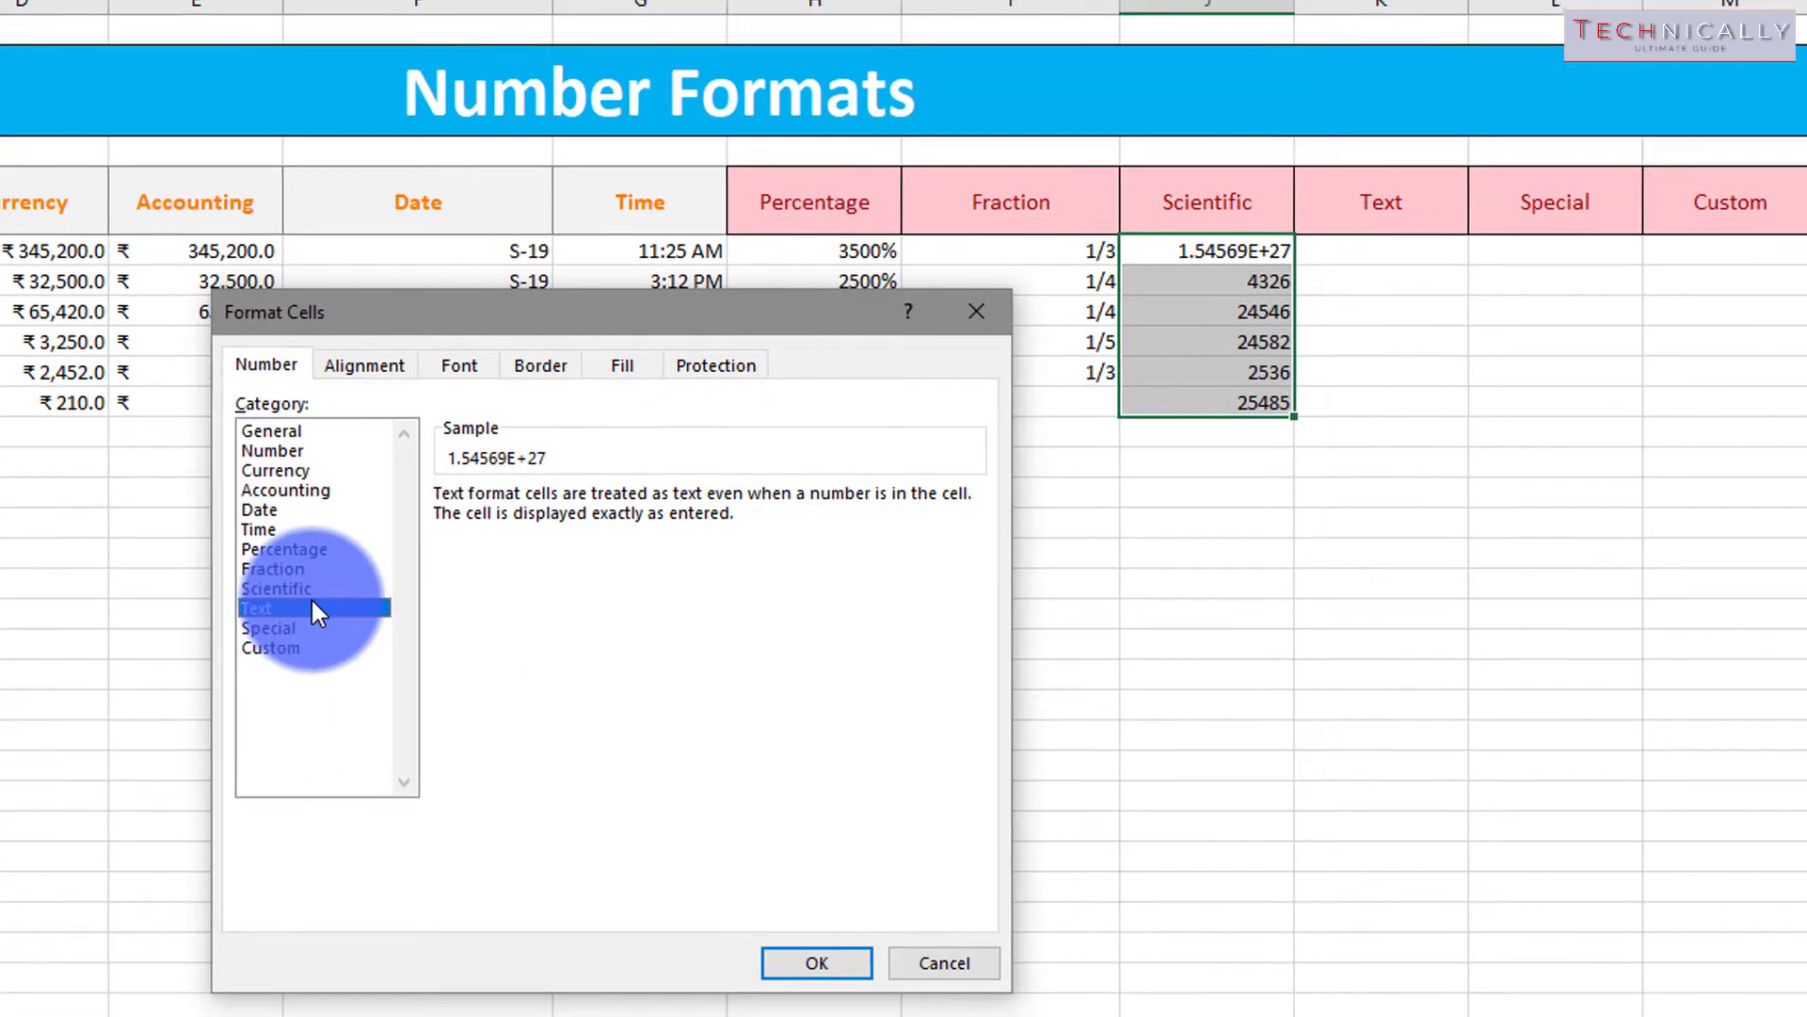
{"action": "left_click", "coordinate": [290, 588]}
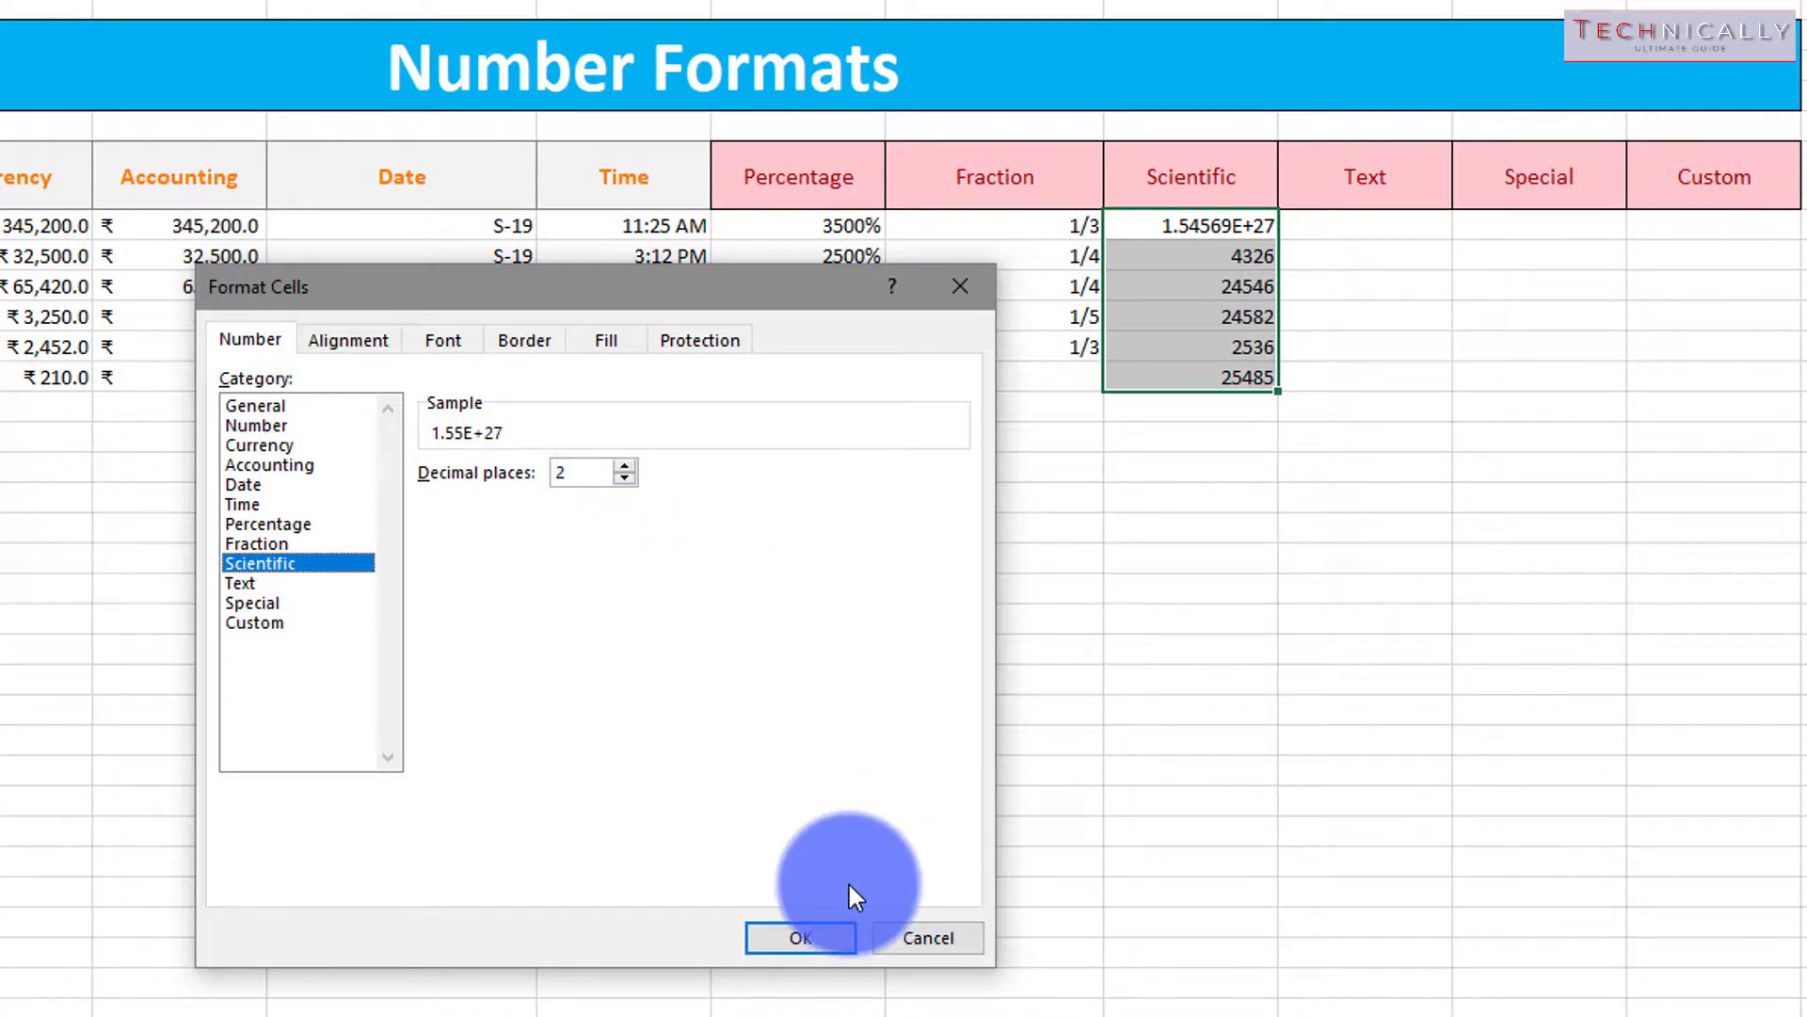
{"action": "left_click", "coordinate": [817, 939]}
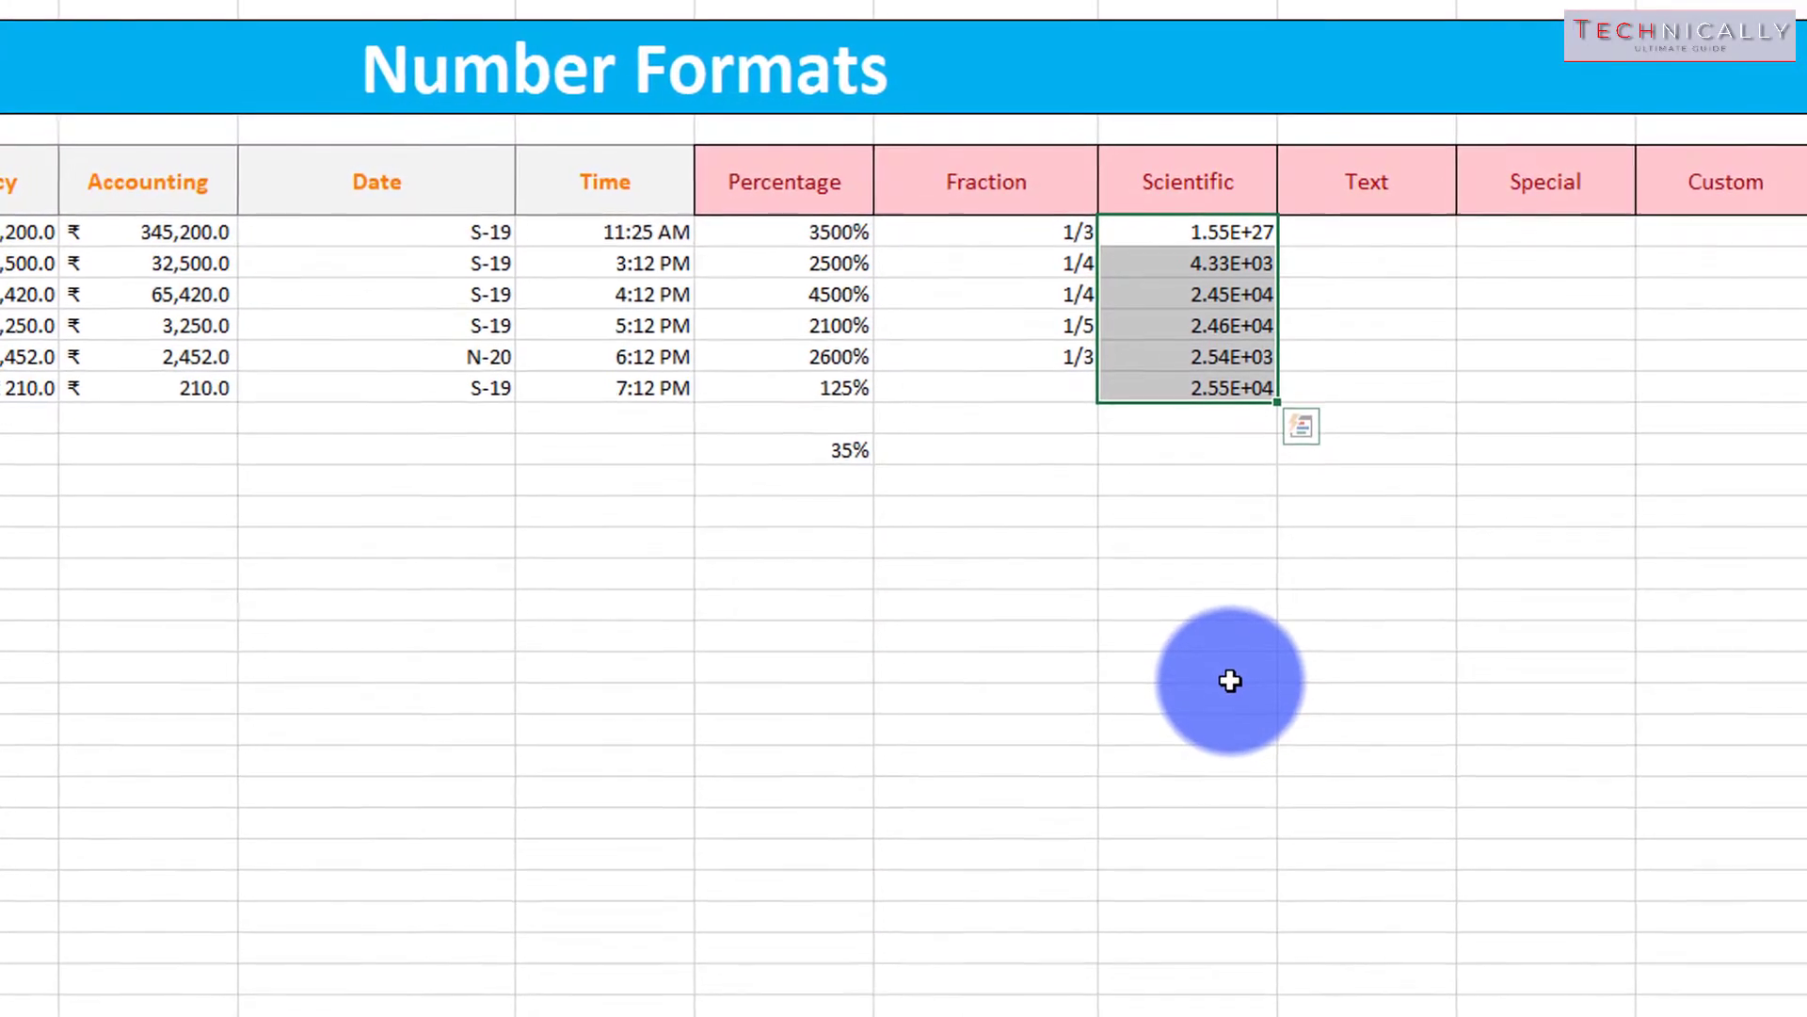
{"action": "left_click", "coordinate": [1224, 397]}
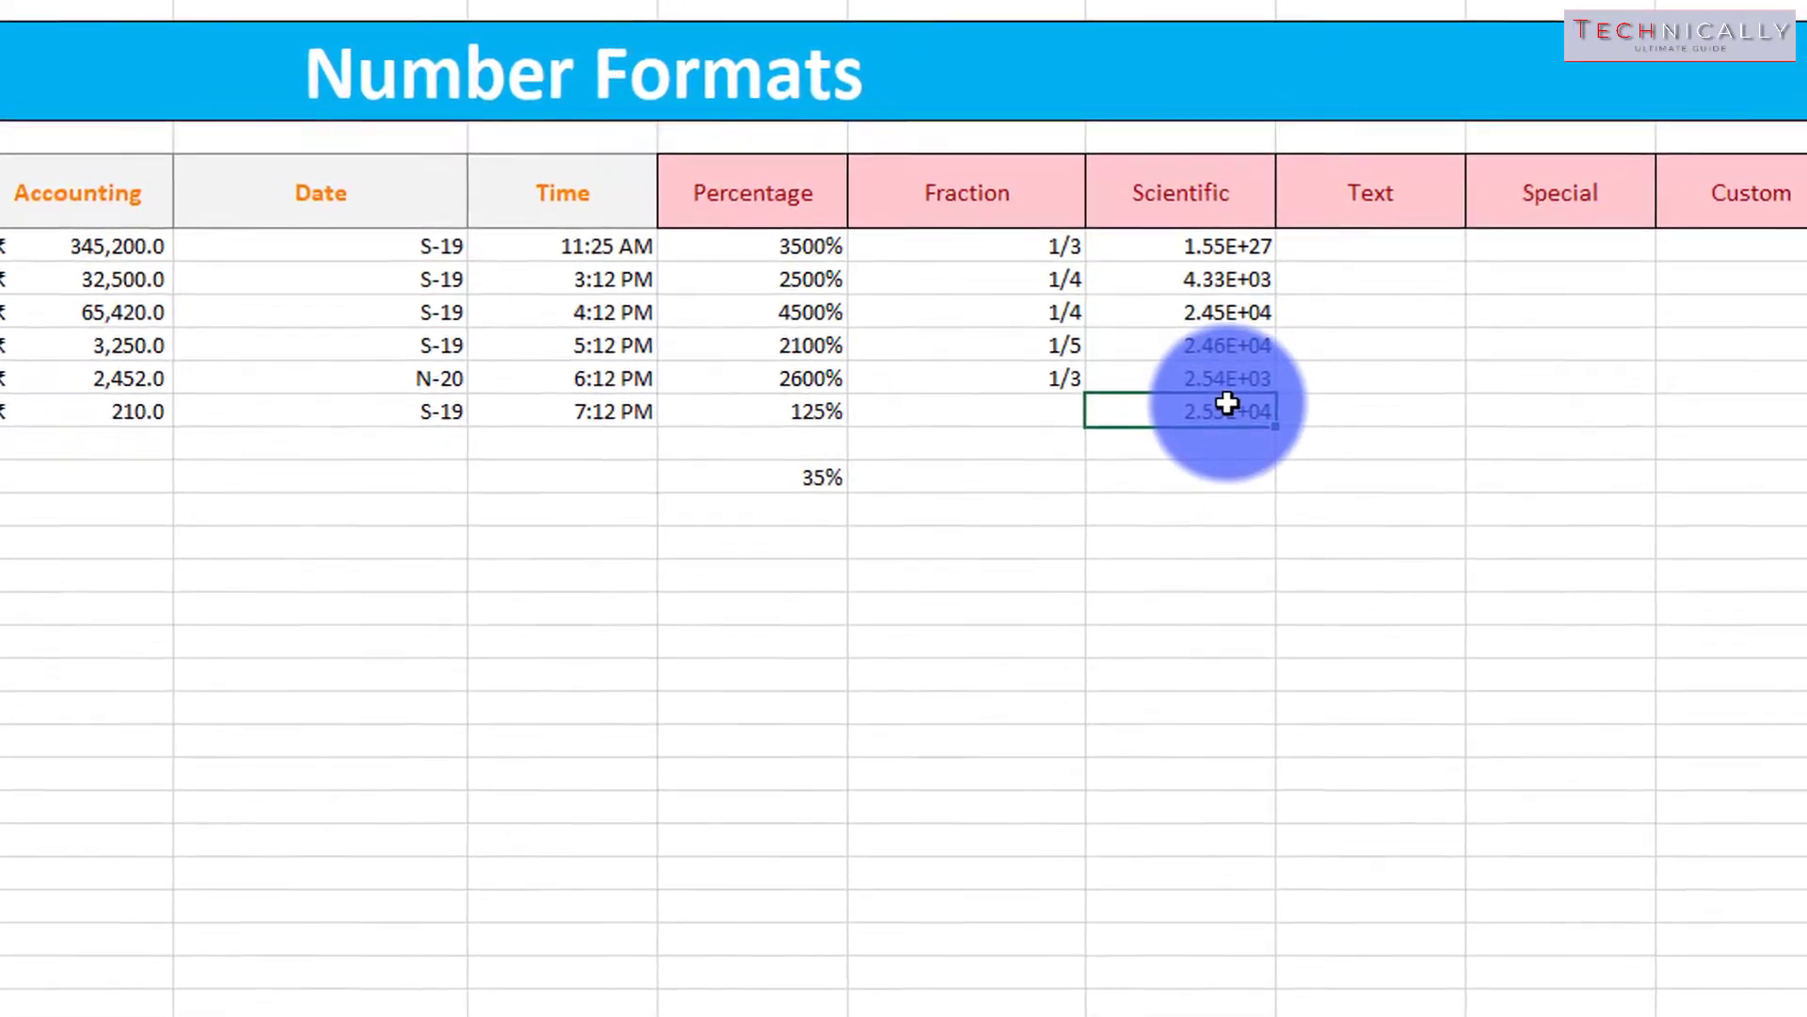
{"action": "left_click", "coordinate": [1222, 380]}
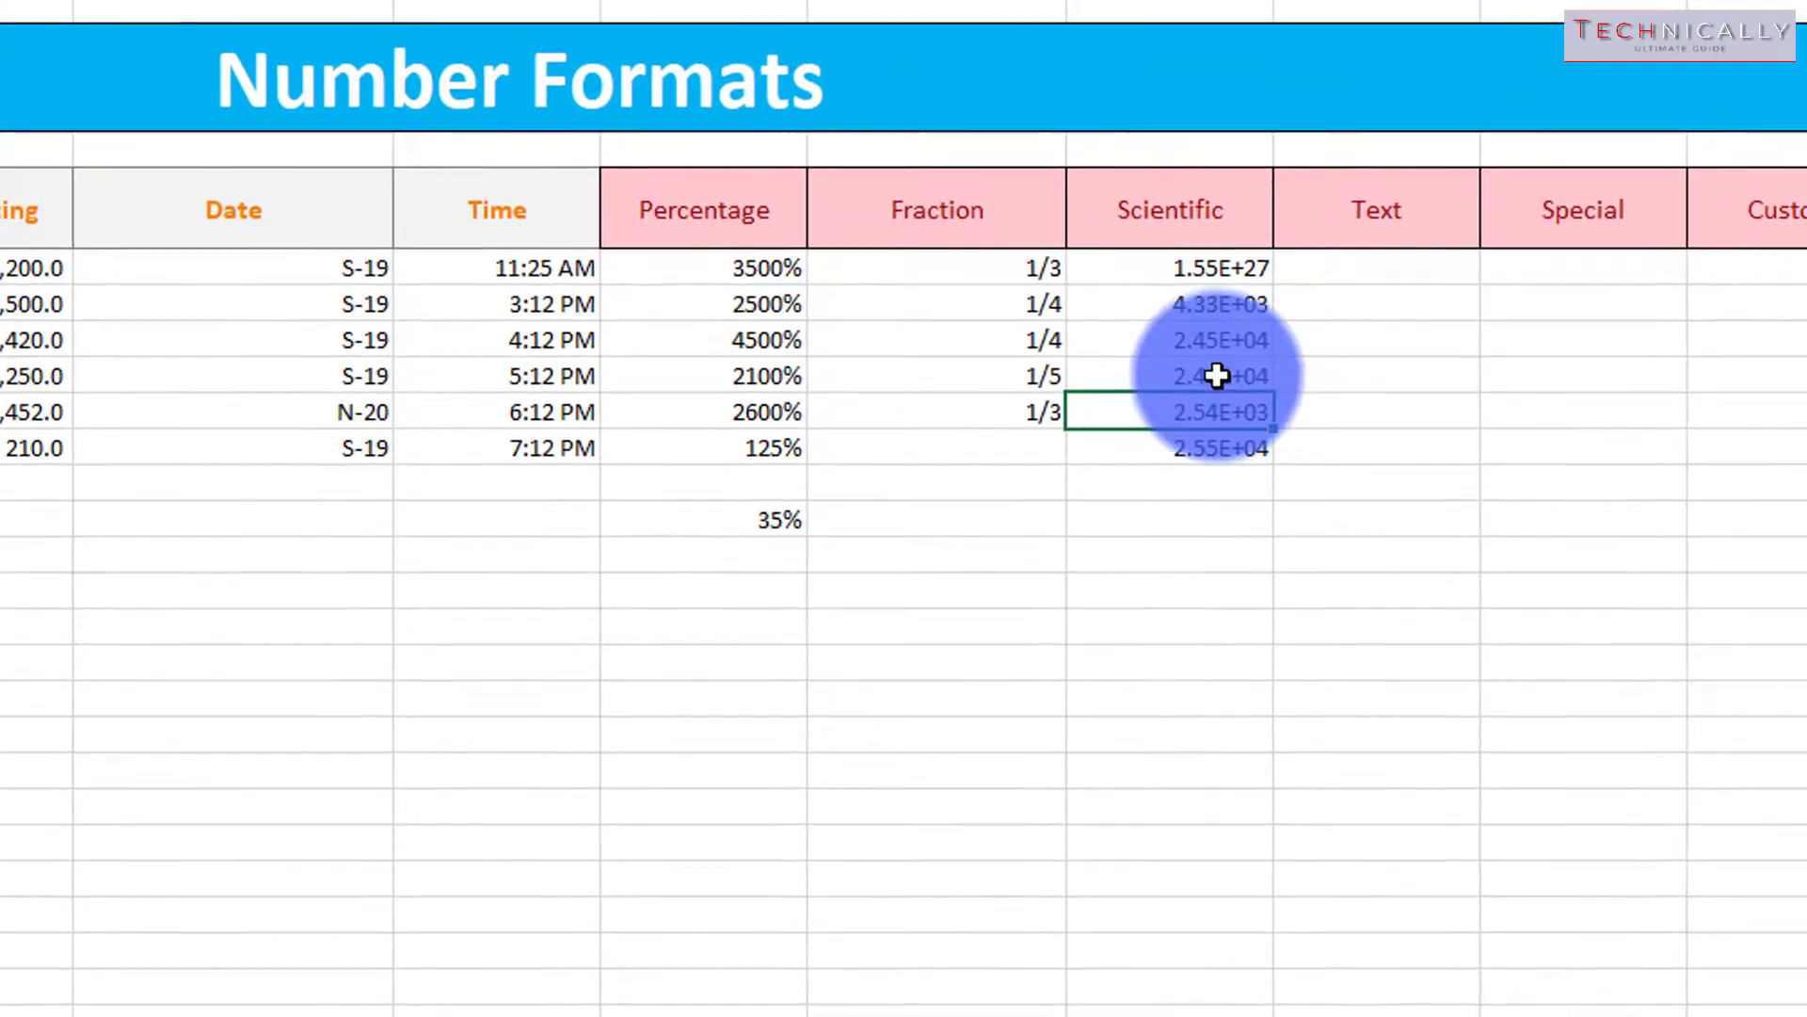
{"action": "left_click", "coordinate": [1215, 376]}
{"action": "left_click", "coordinate": [1215, 348]}
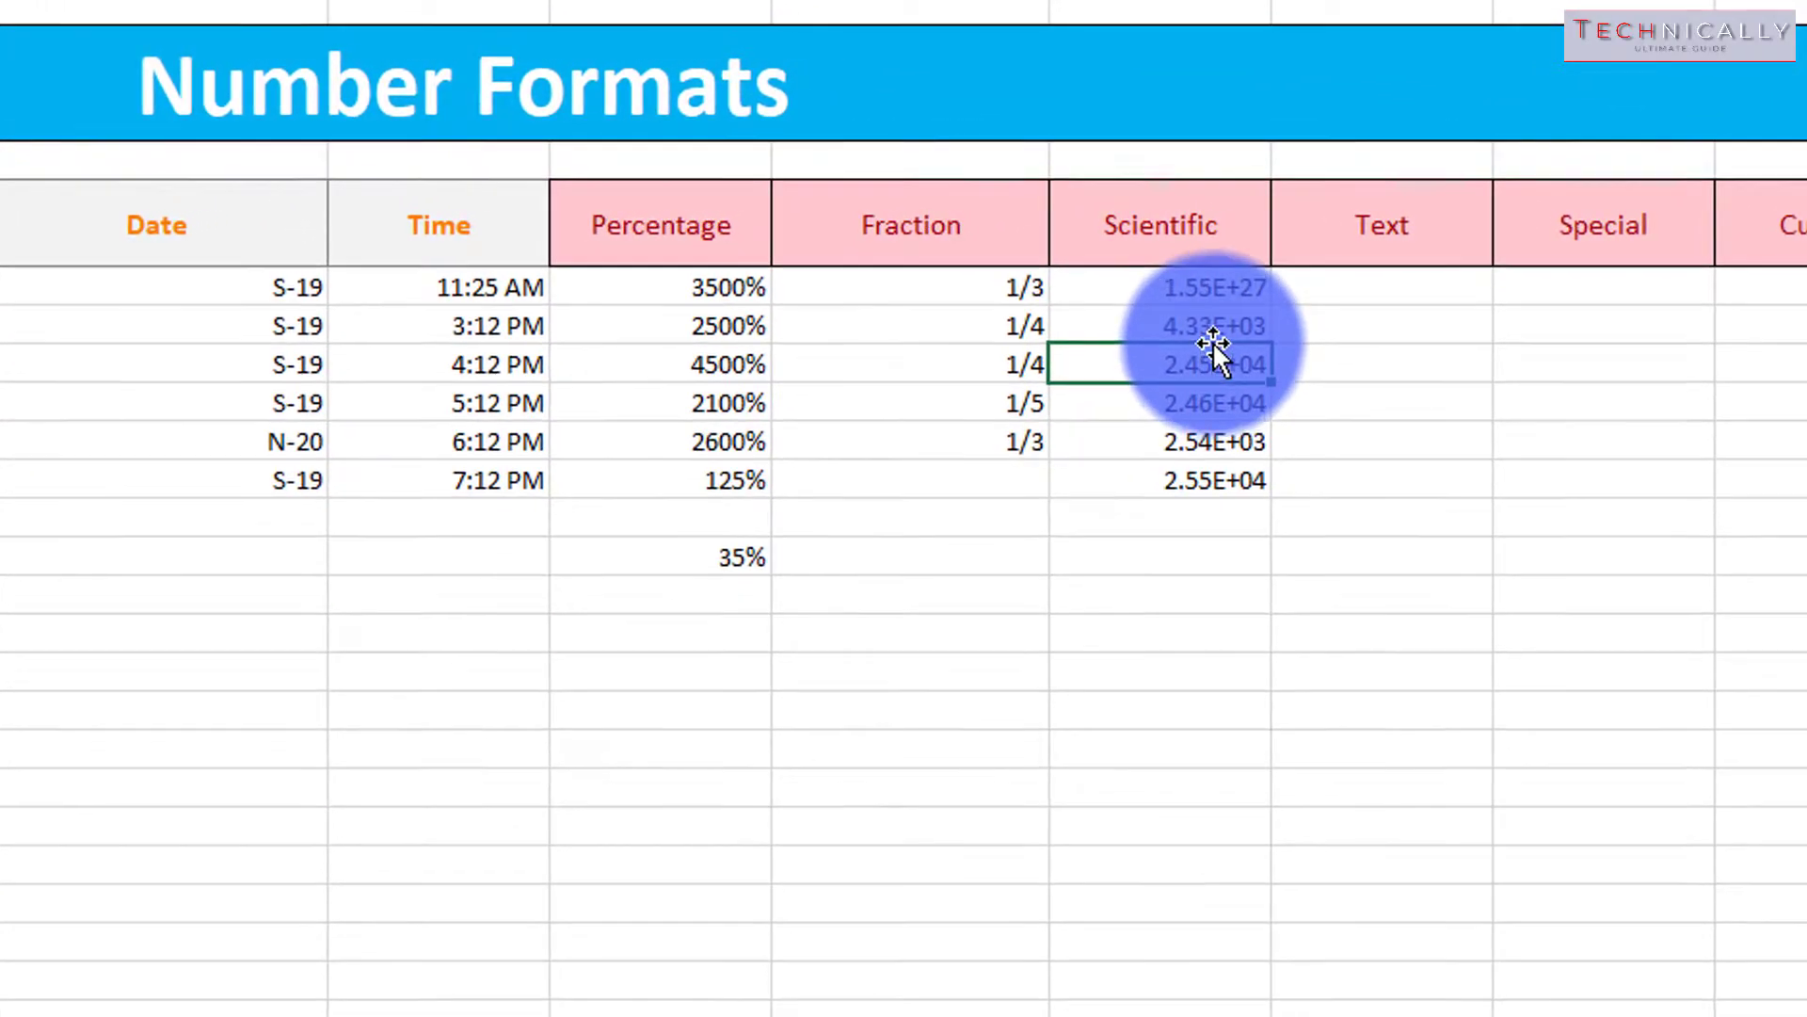
{"action": "left_click", "coordinate": [1212, 330]}
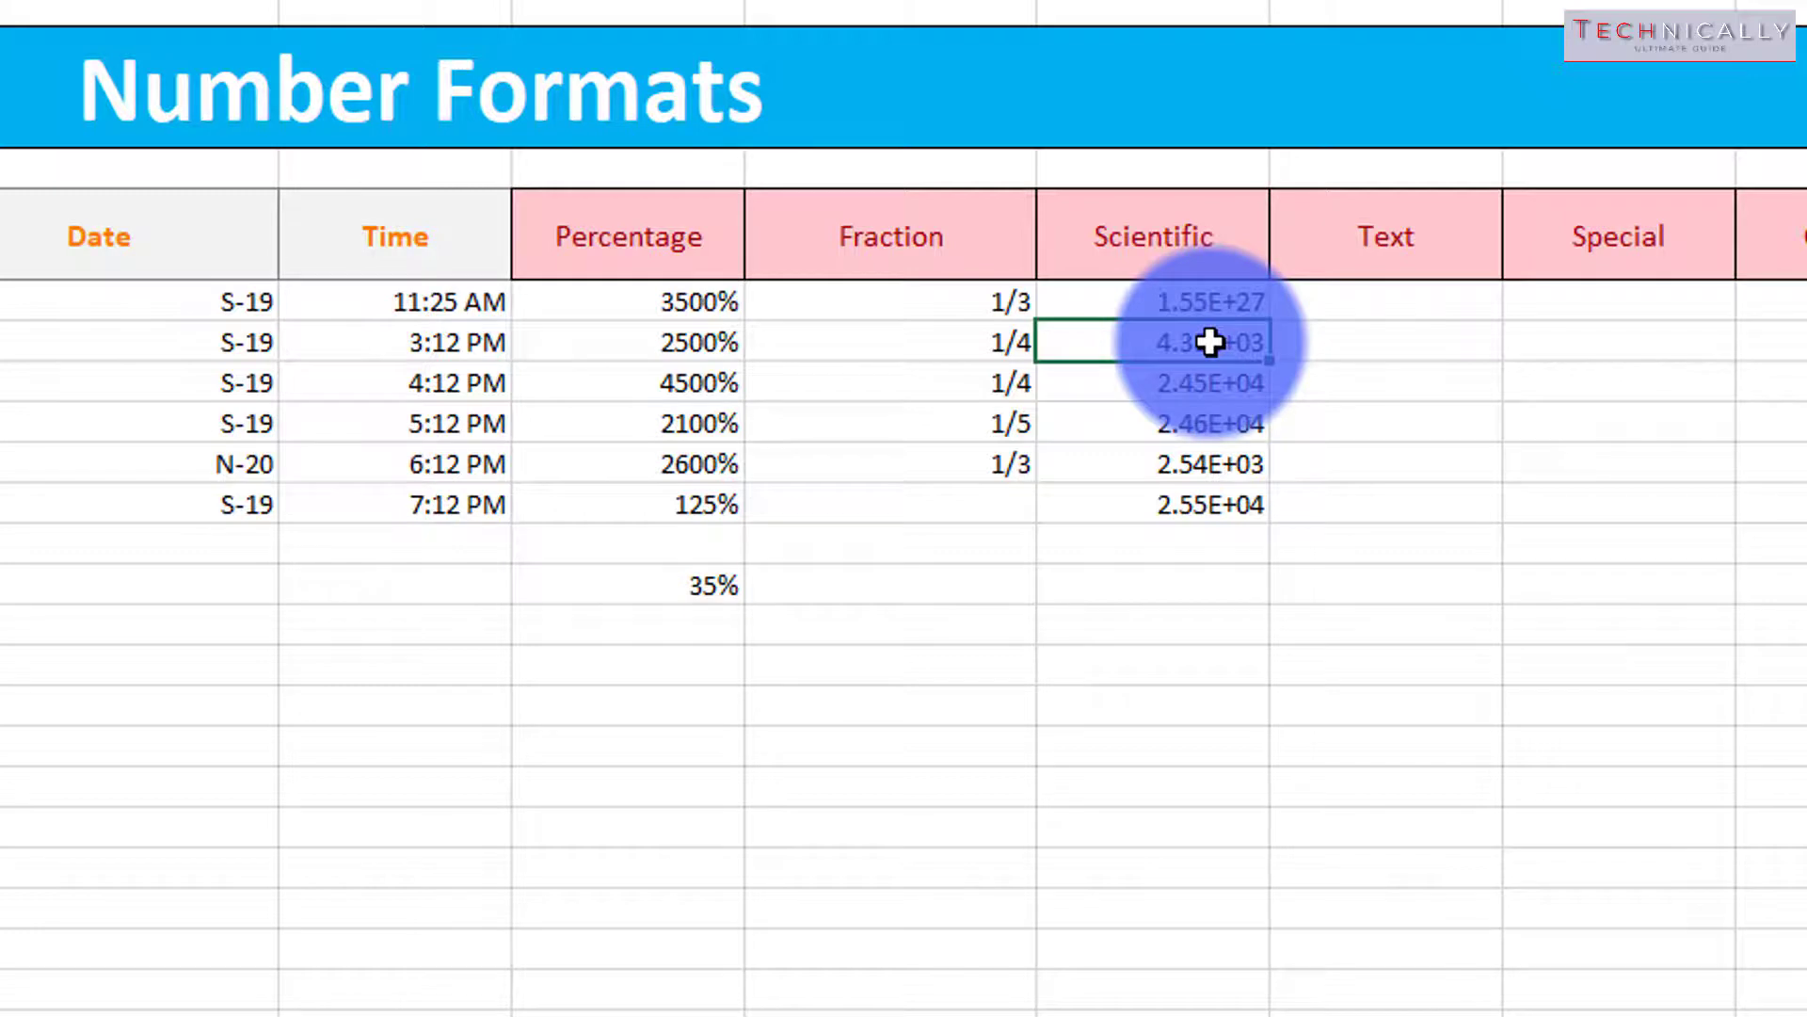
{"action": "left_click_drag", "start_coordinate": [1195, 303], "coordinate": [1223, 516]}
{"action": "left_click", "coordinate": [1223, 476]}
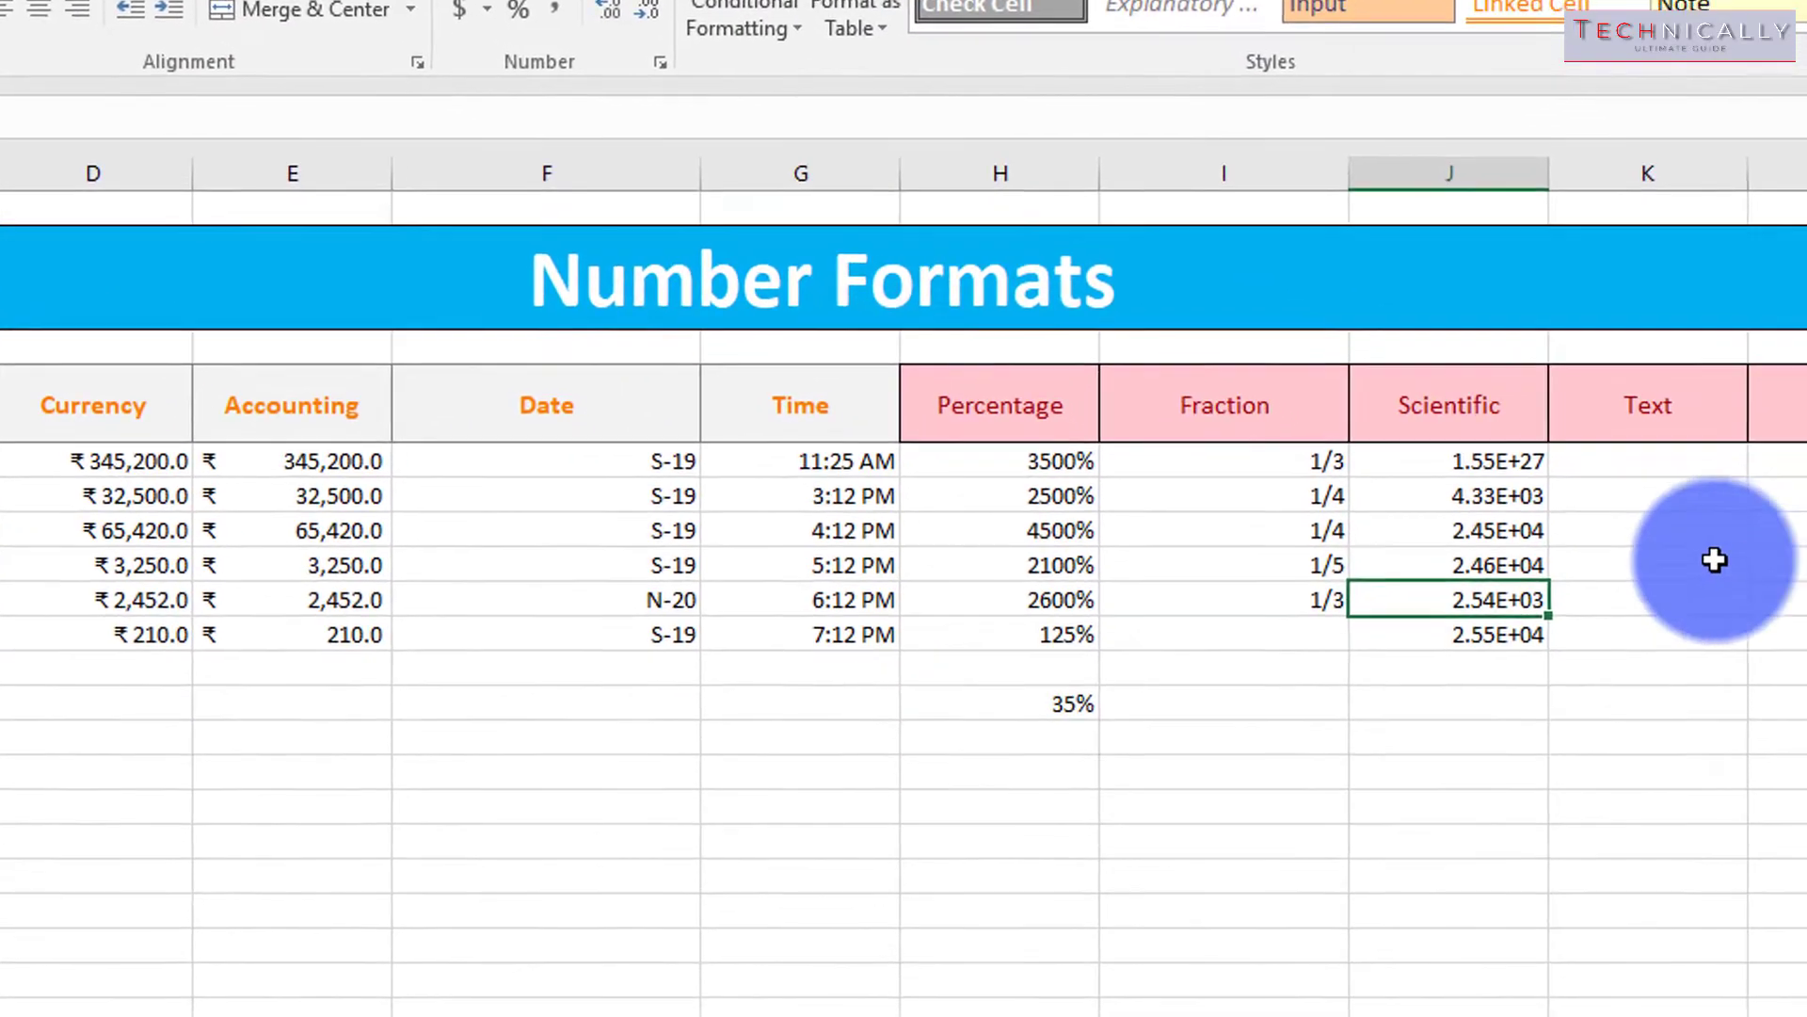
Step: Enter 25, 24 and 26 into K7:K9 and select the empty cell below
{"action": "left_click", "coordinate": [1653, 463]}
{"action": "type", "text": "26"}
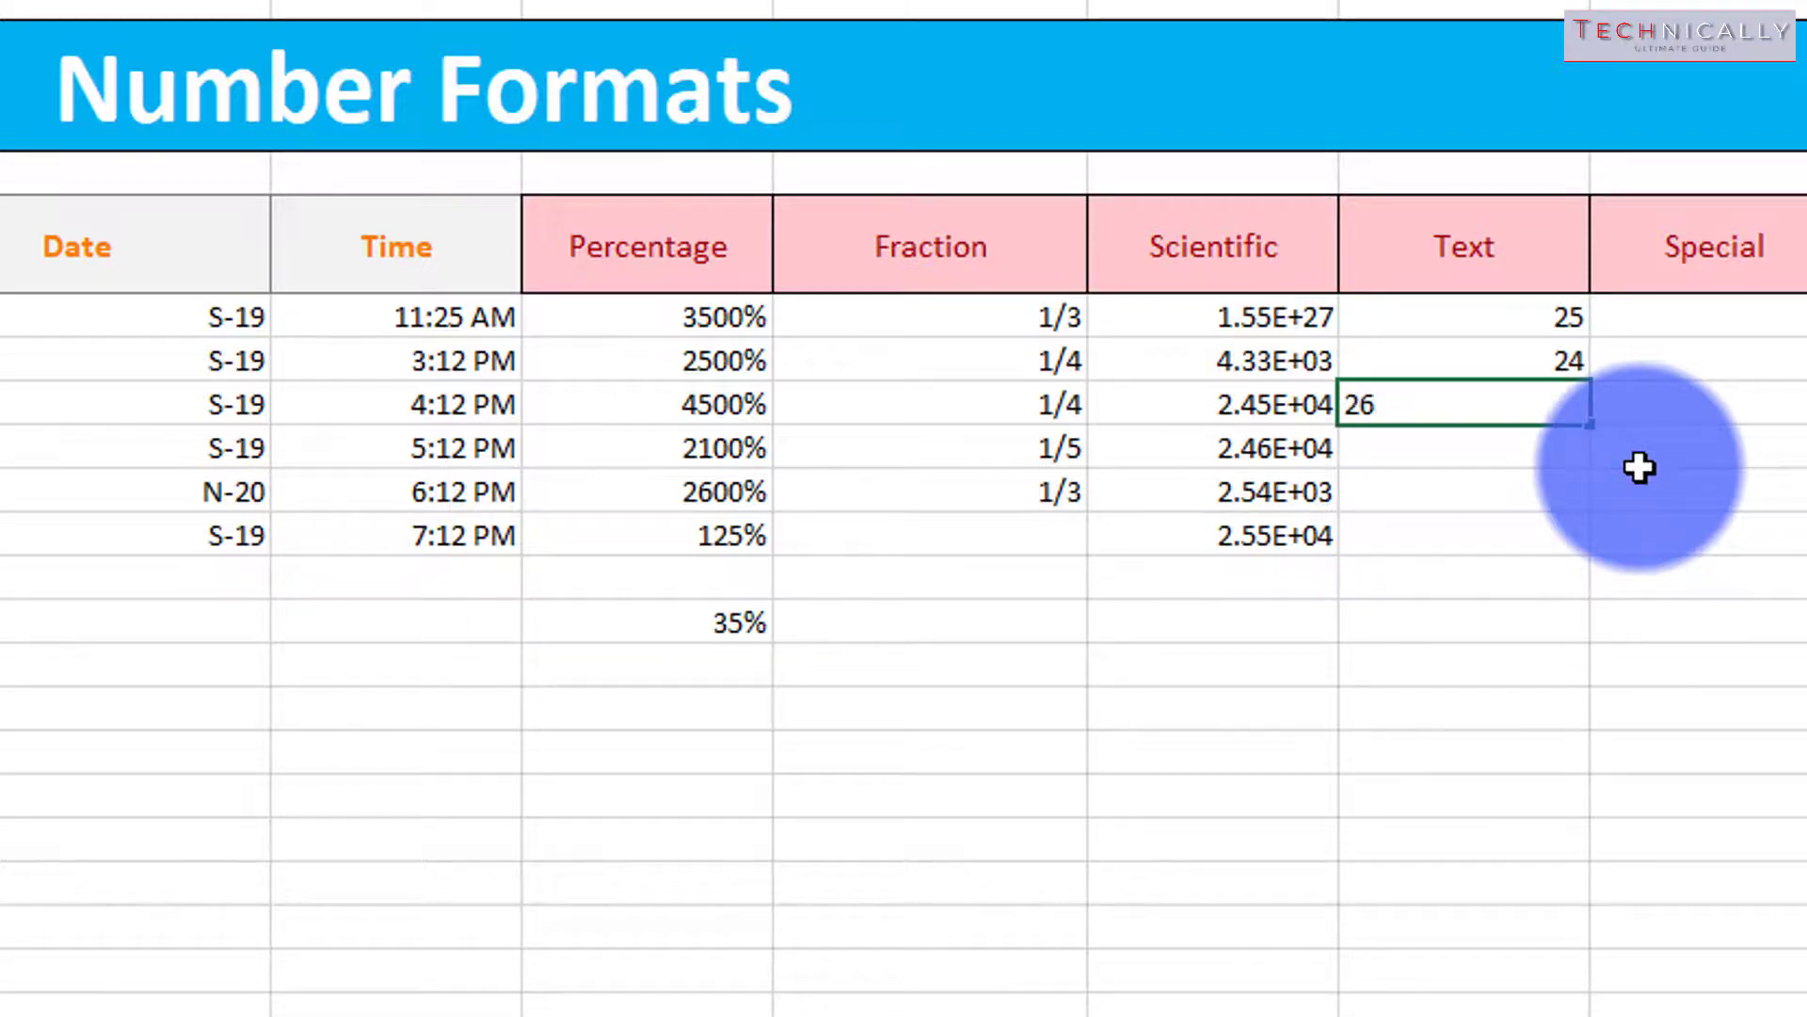
{"action": "key", "text": "Return"}
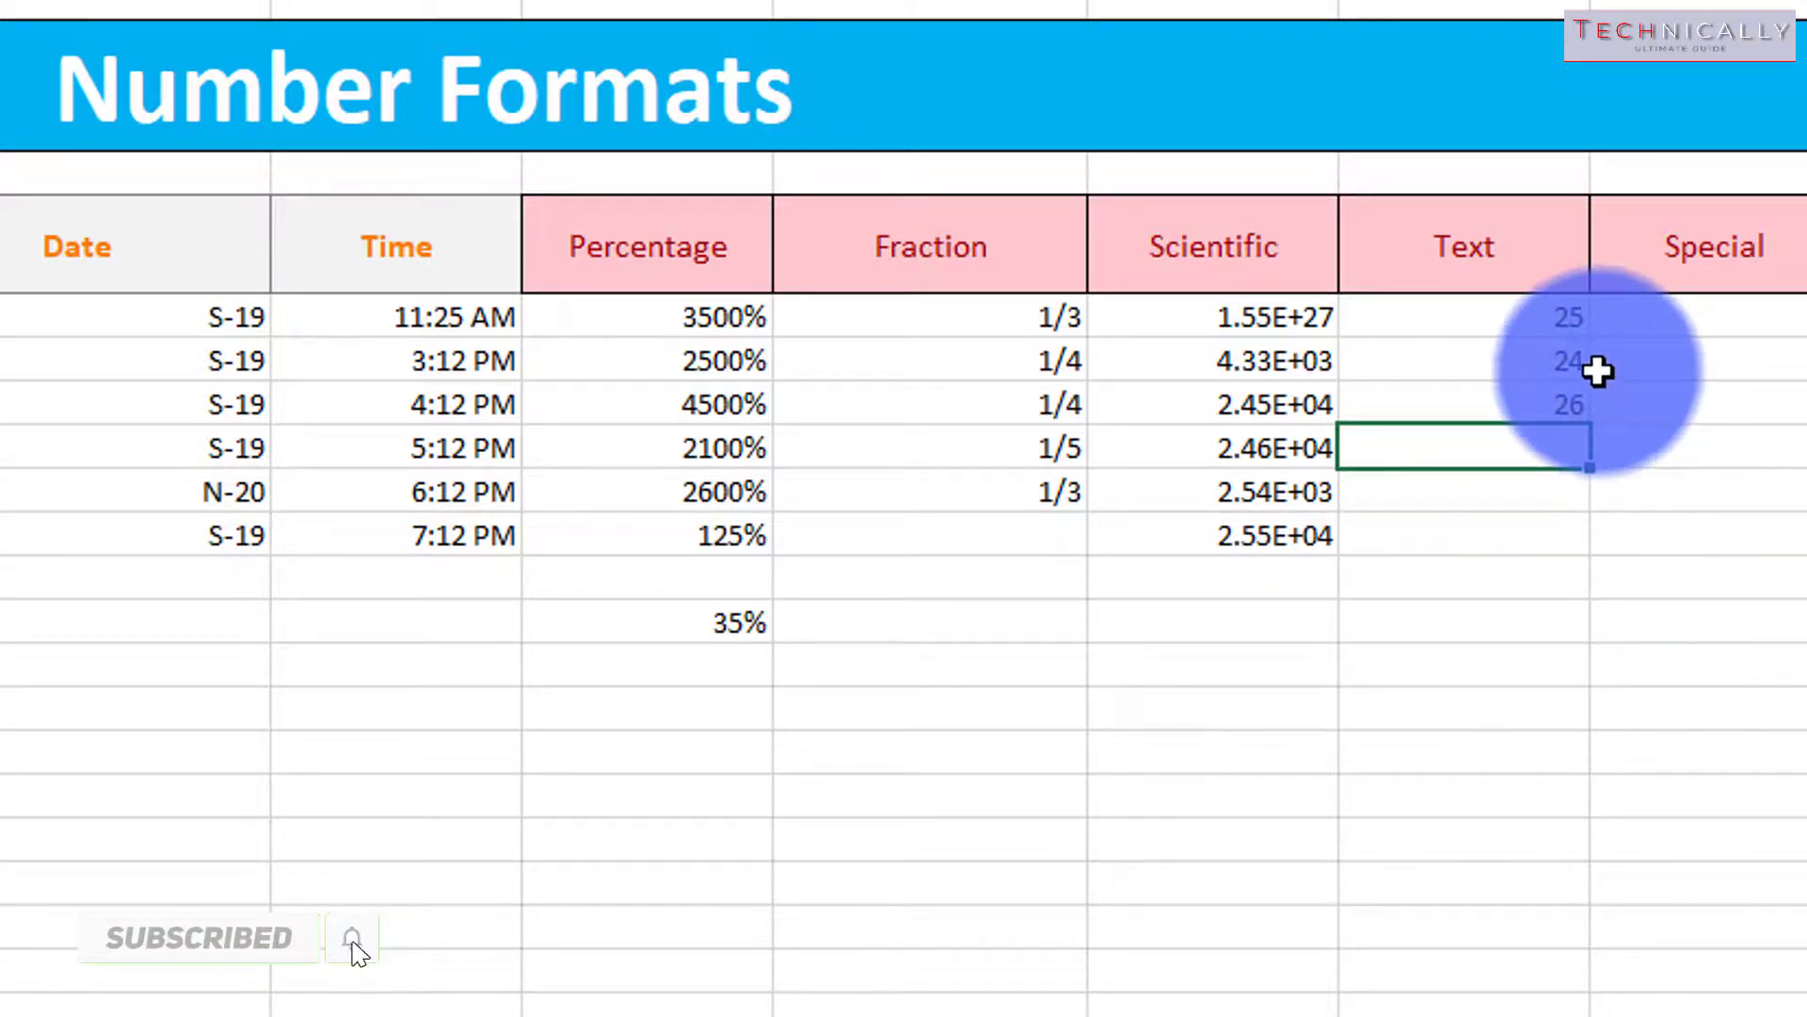
{"action": "left_click", "coordinate": [1525, 317]}
{"action": "left_click_drag", "start_coordinate": [1522, 364], "coordinate": [1525, 459]}
{"action": "left_click", "coordinate": [1525, 459]}
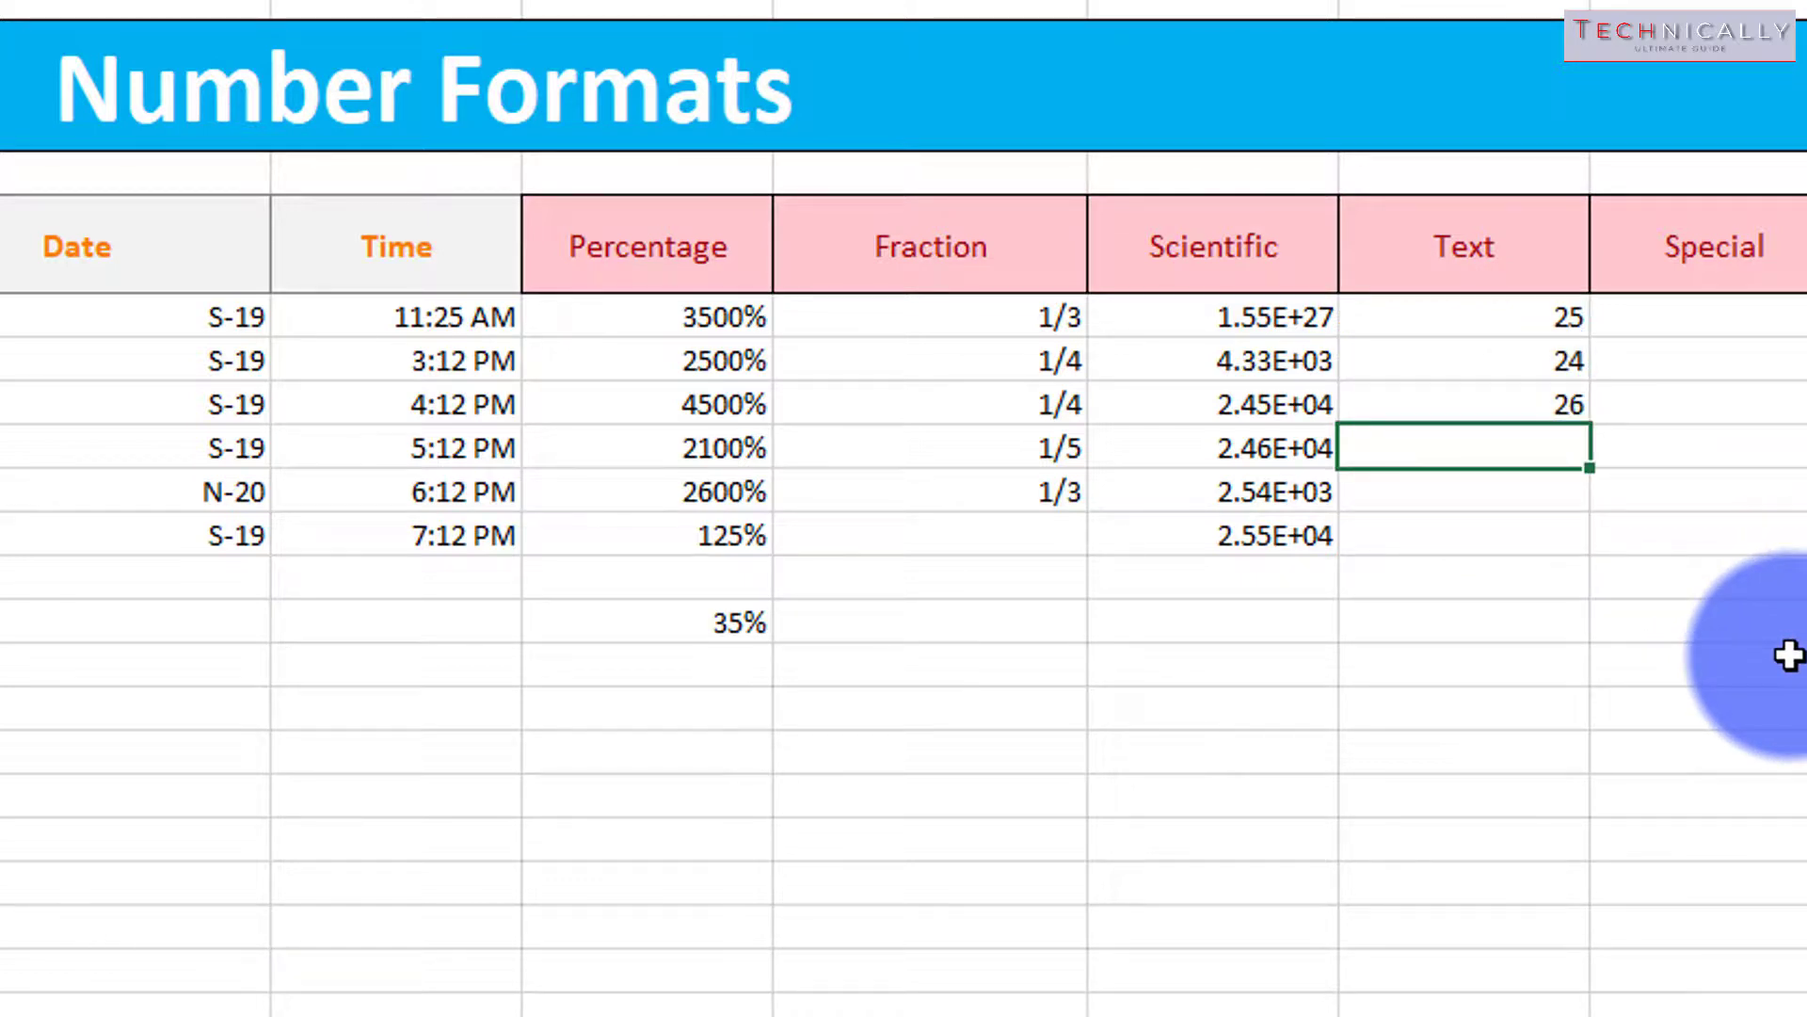
Step: Total K7:K9 with a =SUM formula in K10 giving 75, coloured red
{"action": "type", "text": "=Su"}
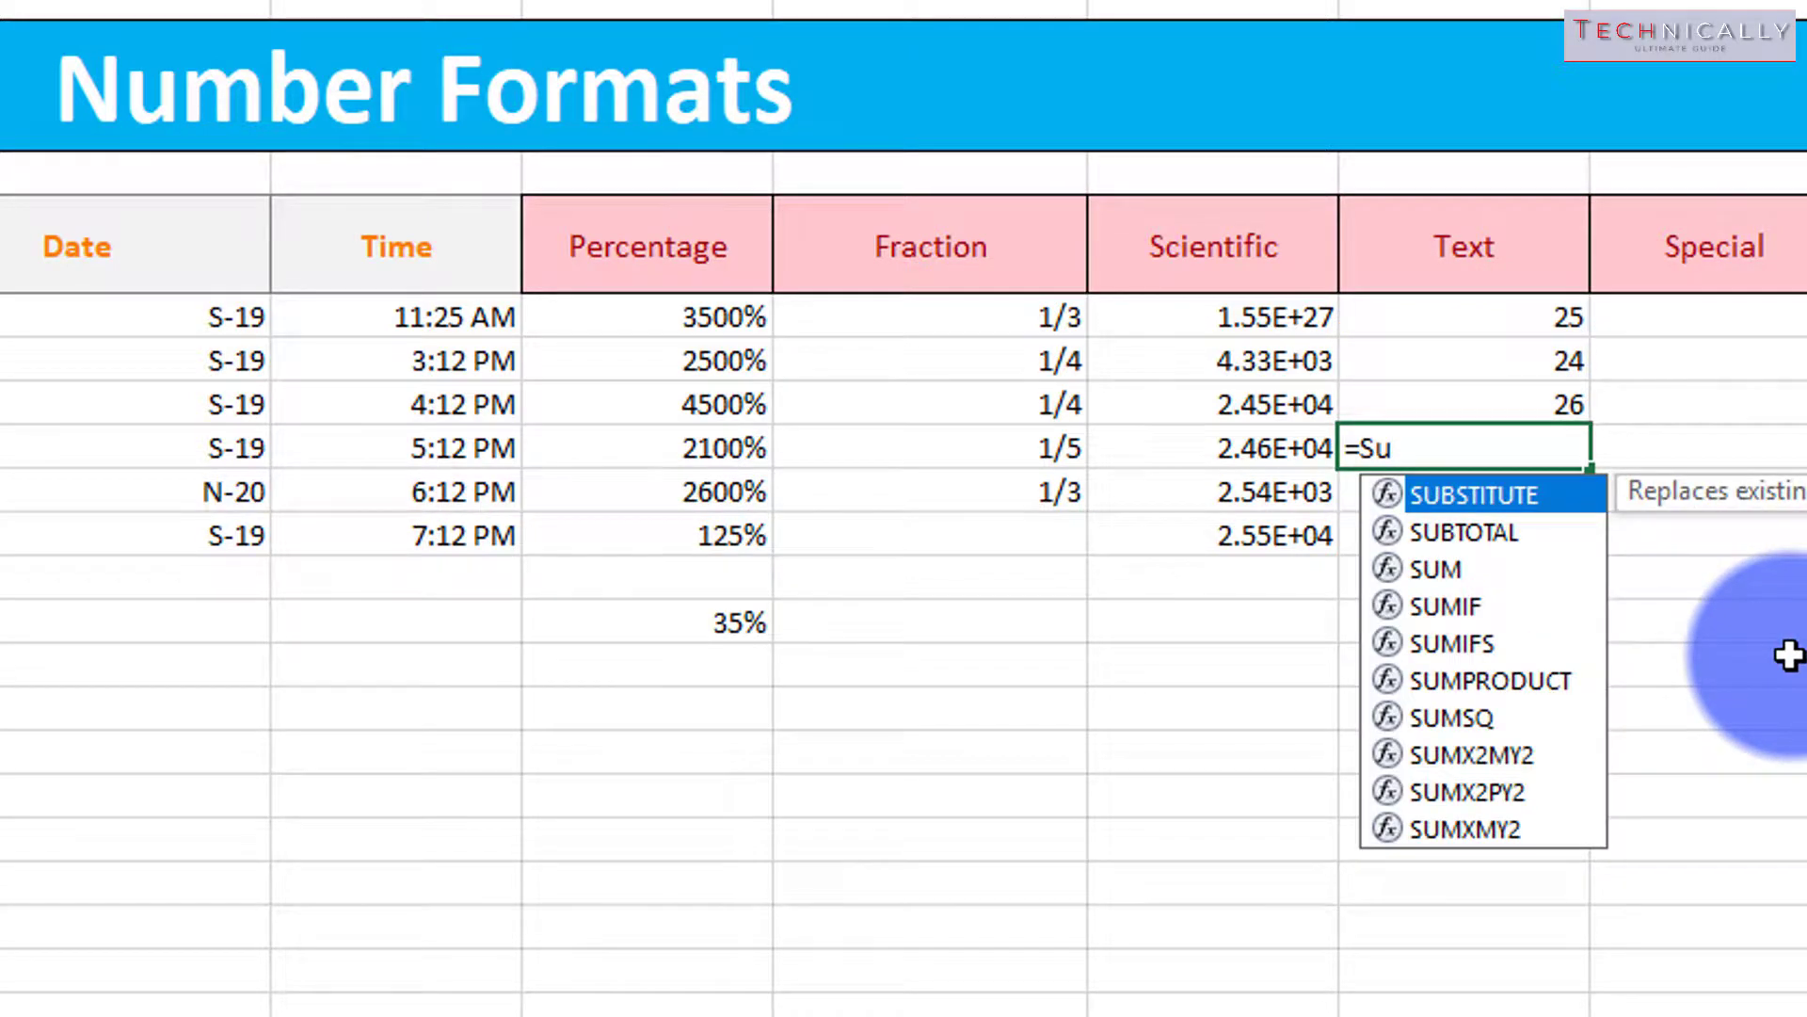
{"action": "type", "text": "m("}
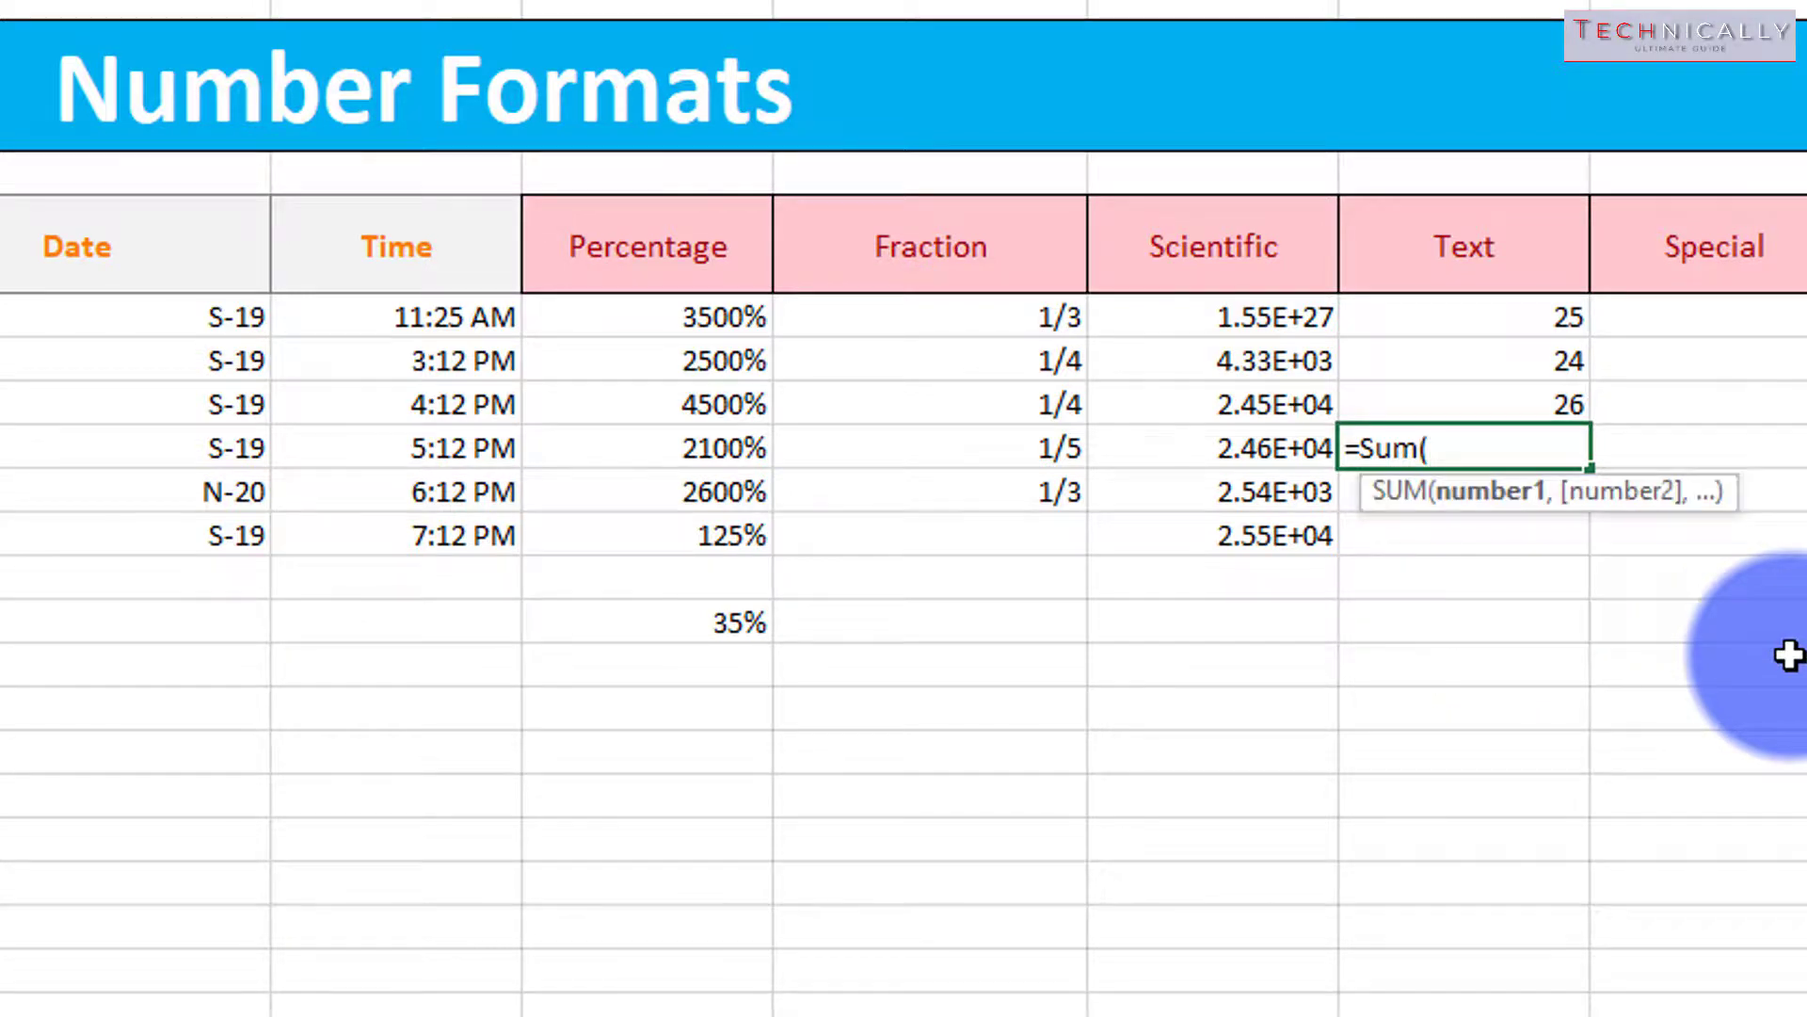
{"action": "left_click_drag", "start_coordinate": [1478, 323], "coordinate": [1473, 391]}
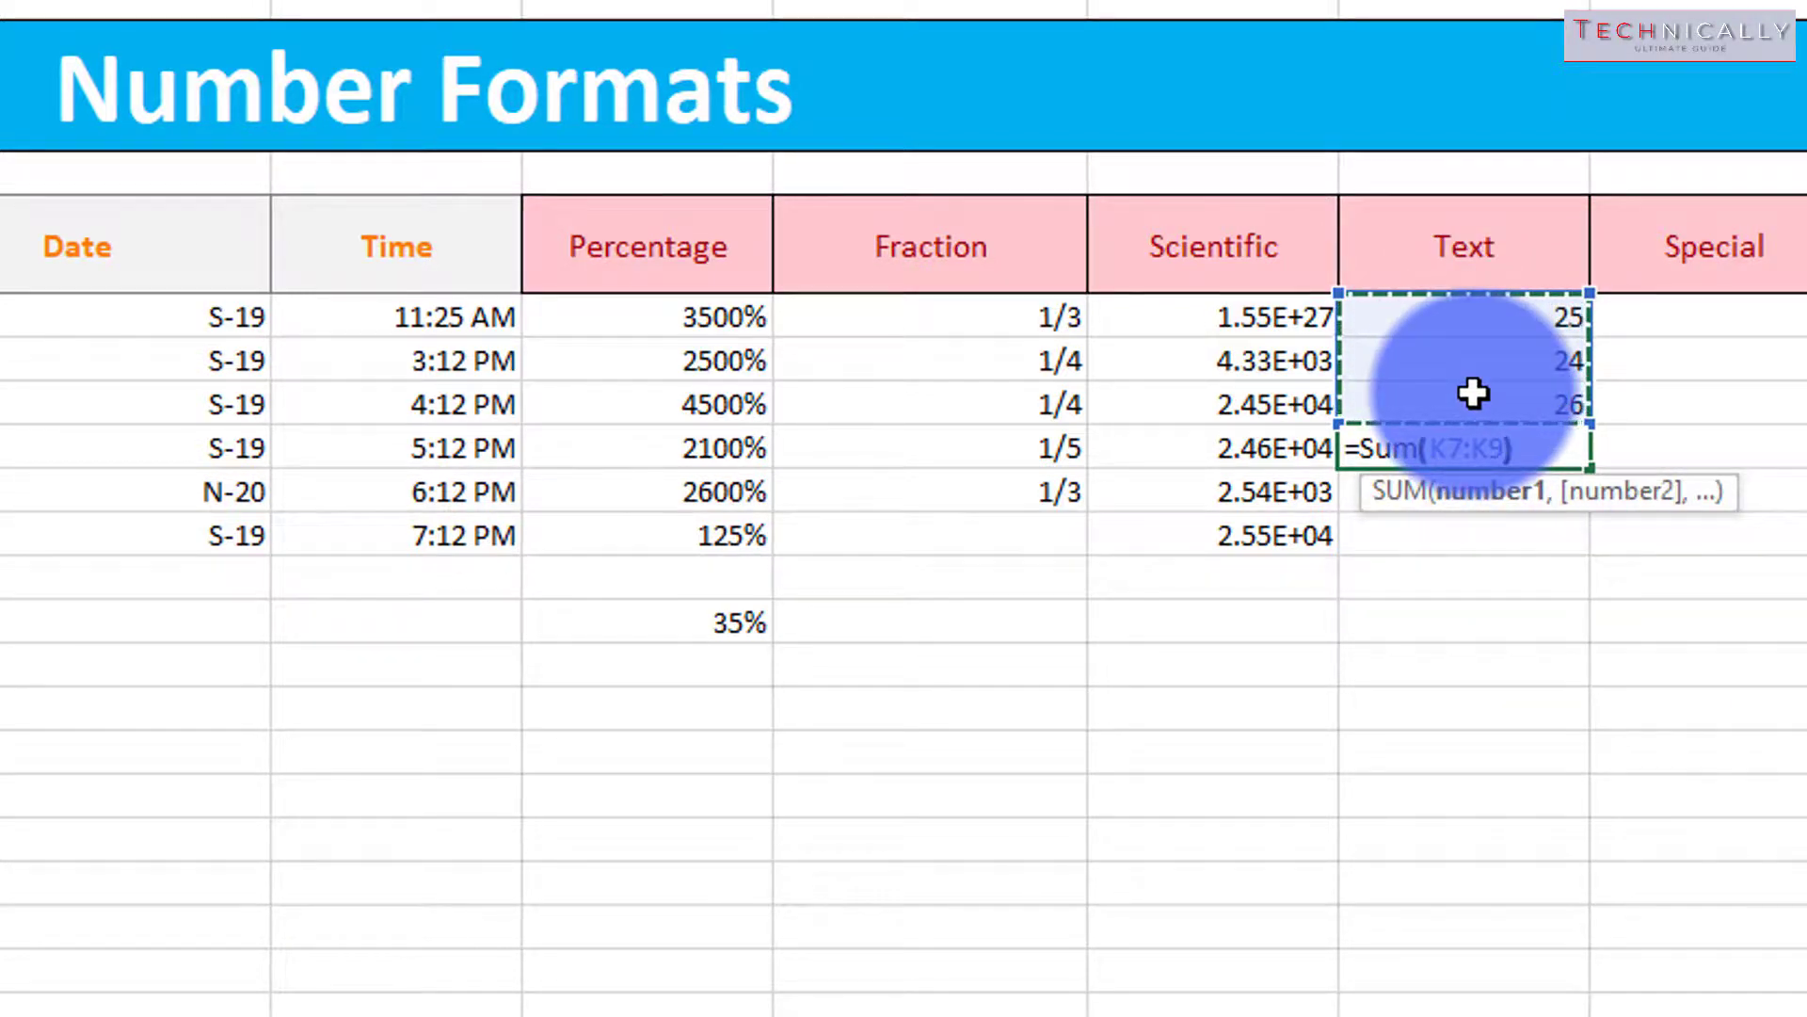
{"action": "key", "text": "Return"}
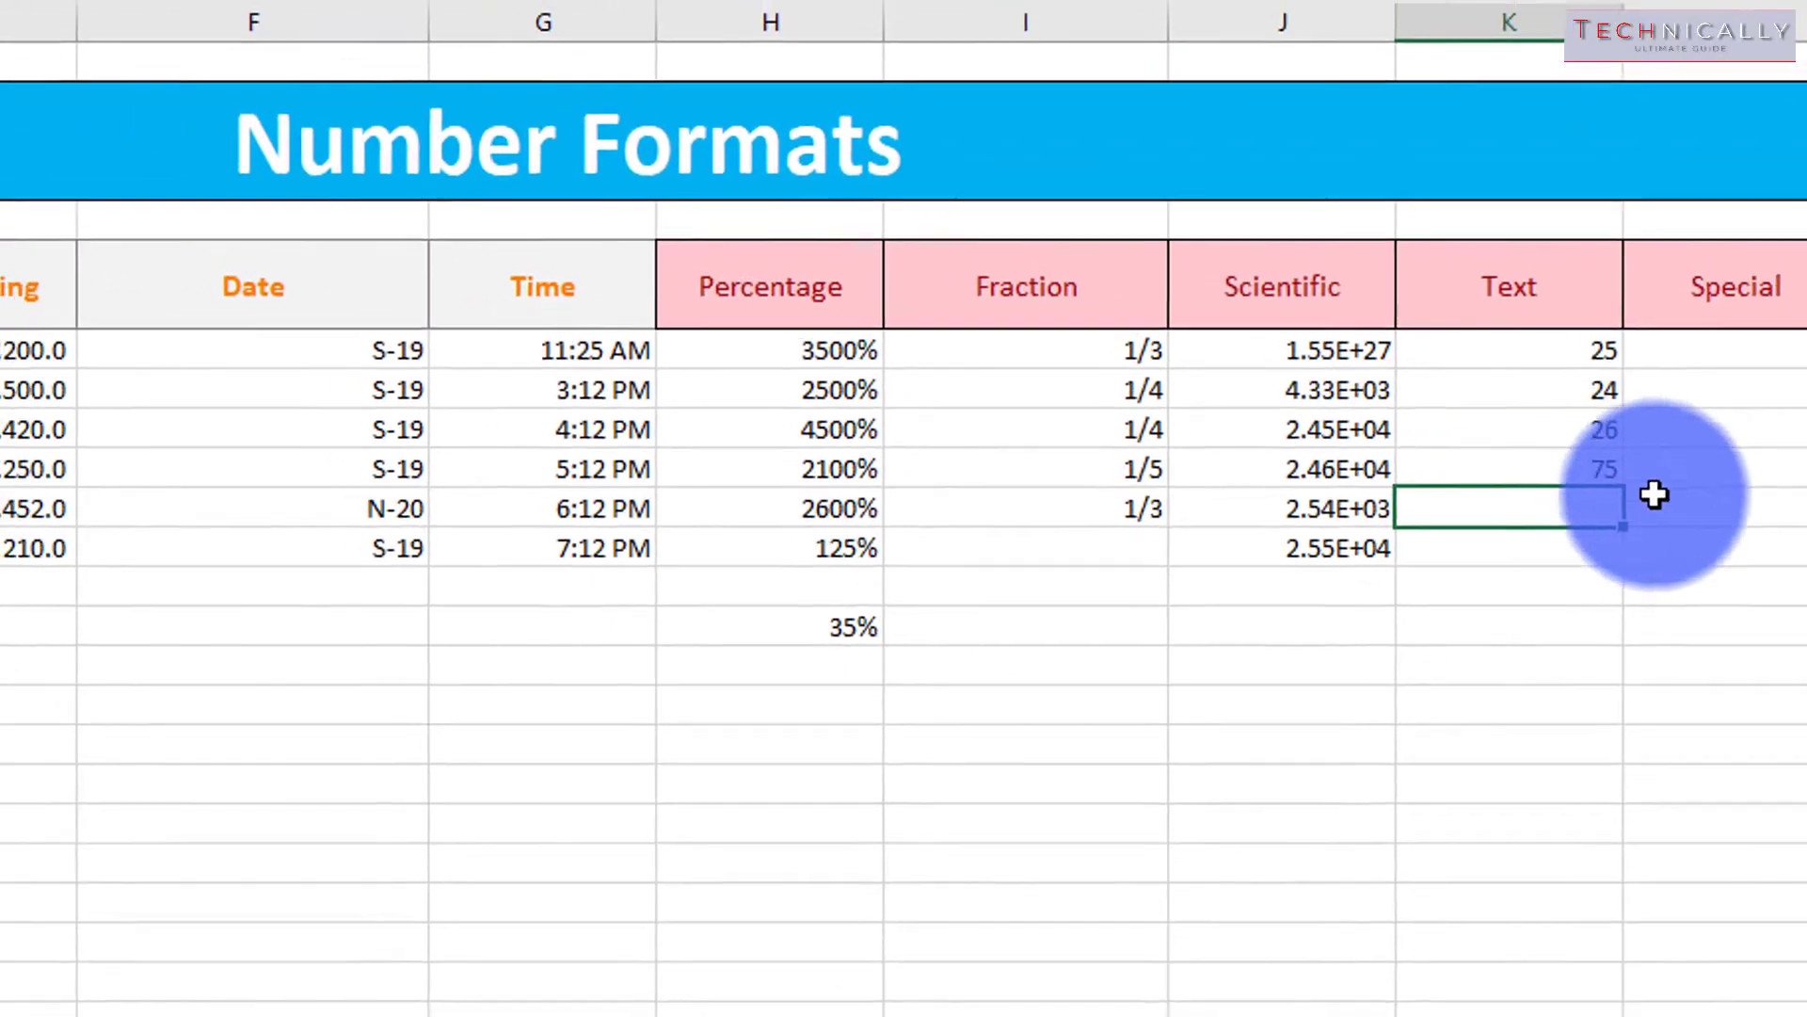
{"action": "key", "text": "Up"}
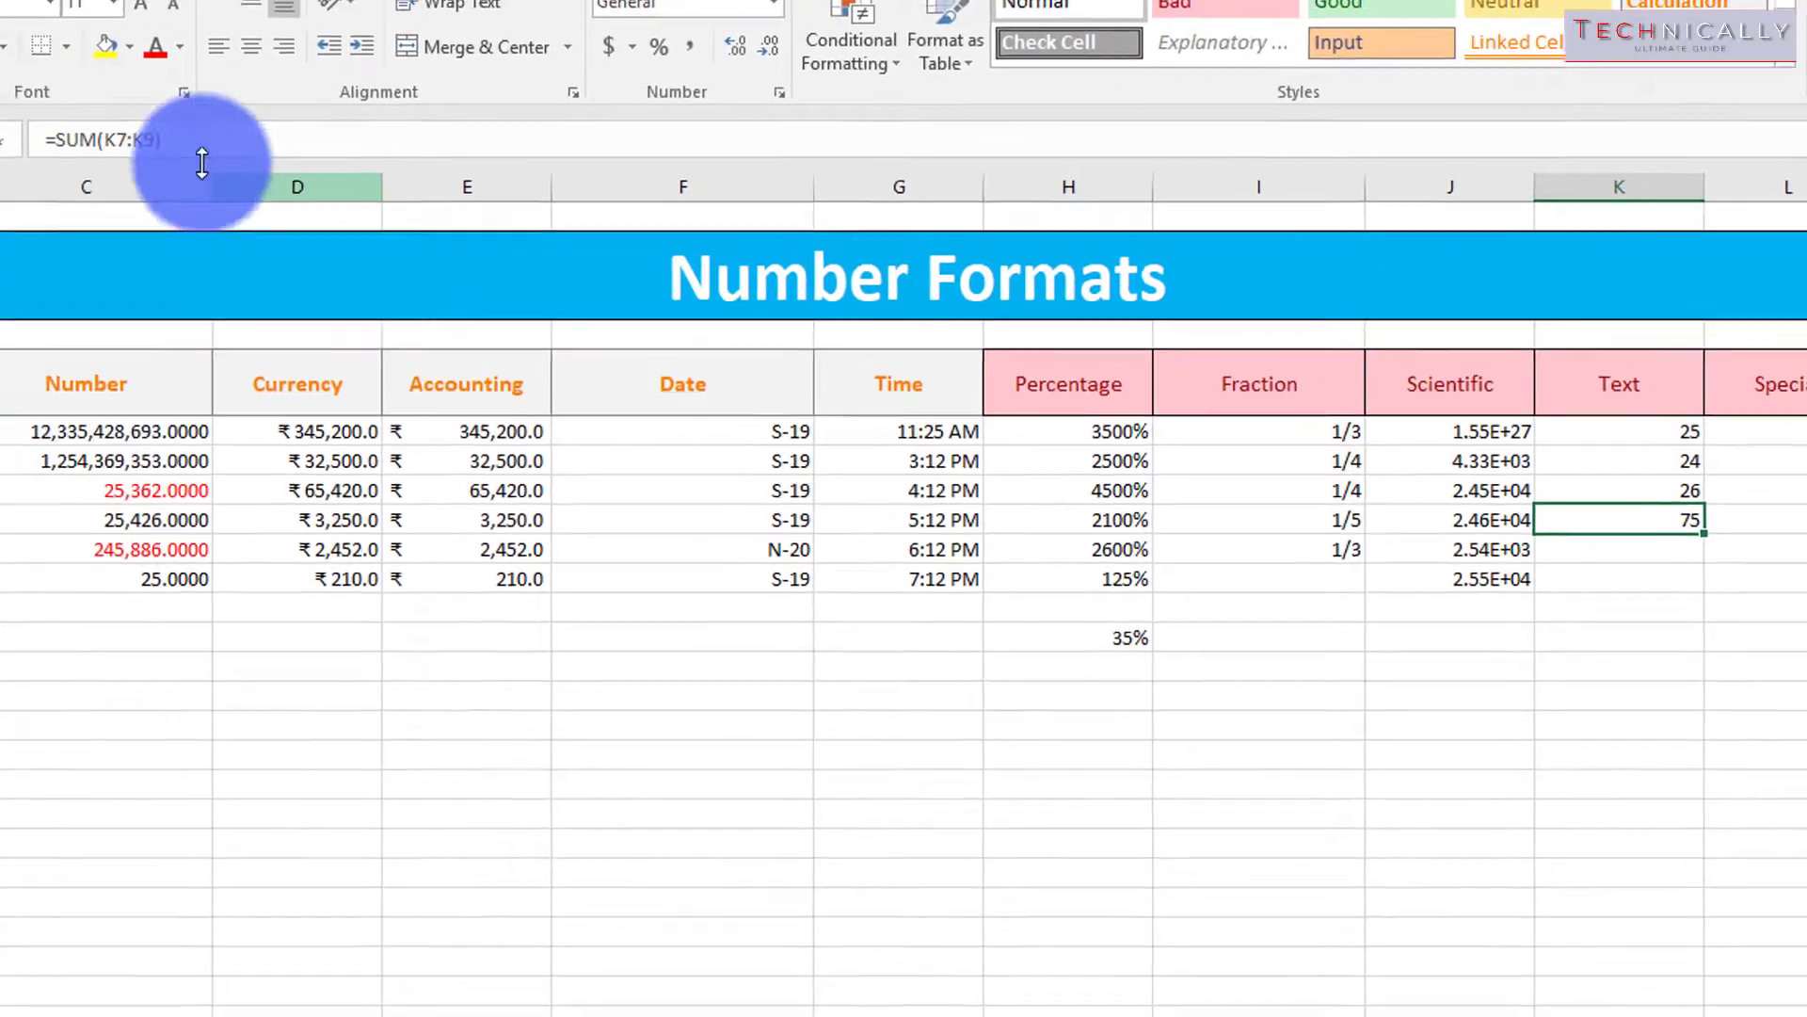
{"action": "left_click", "coordinate": [422, 138]}
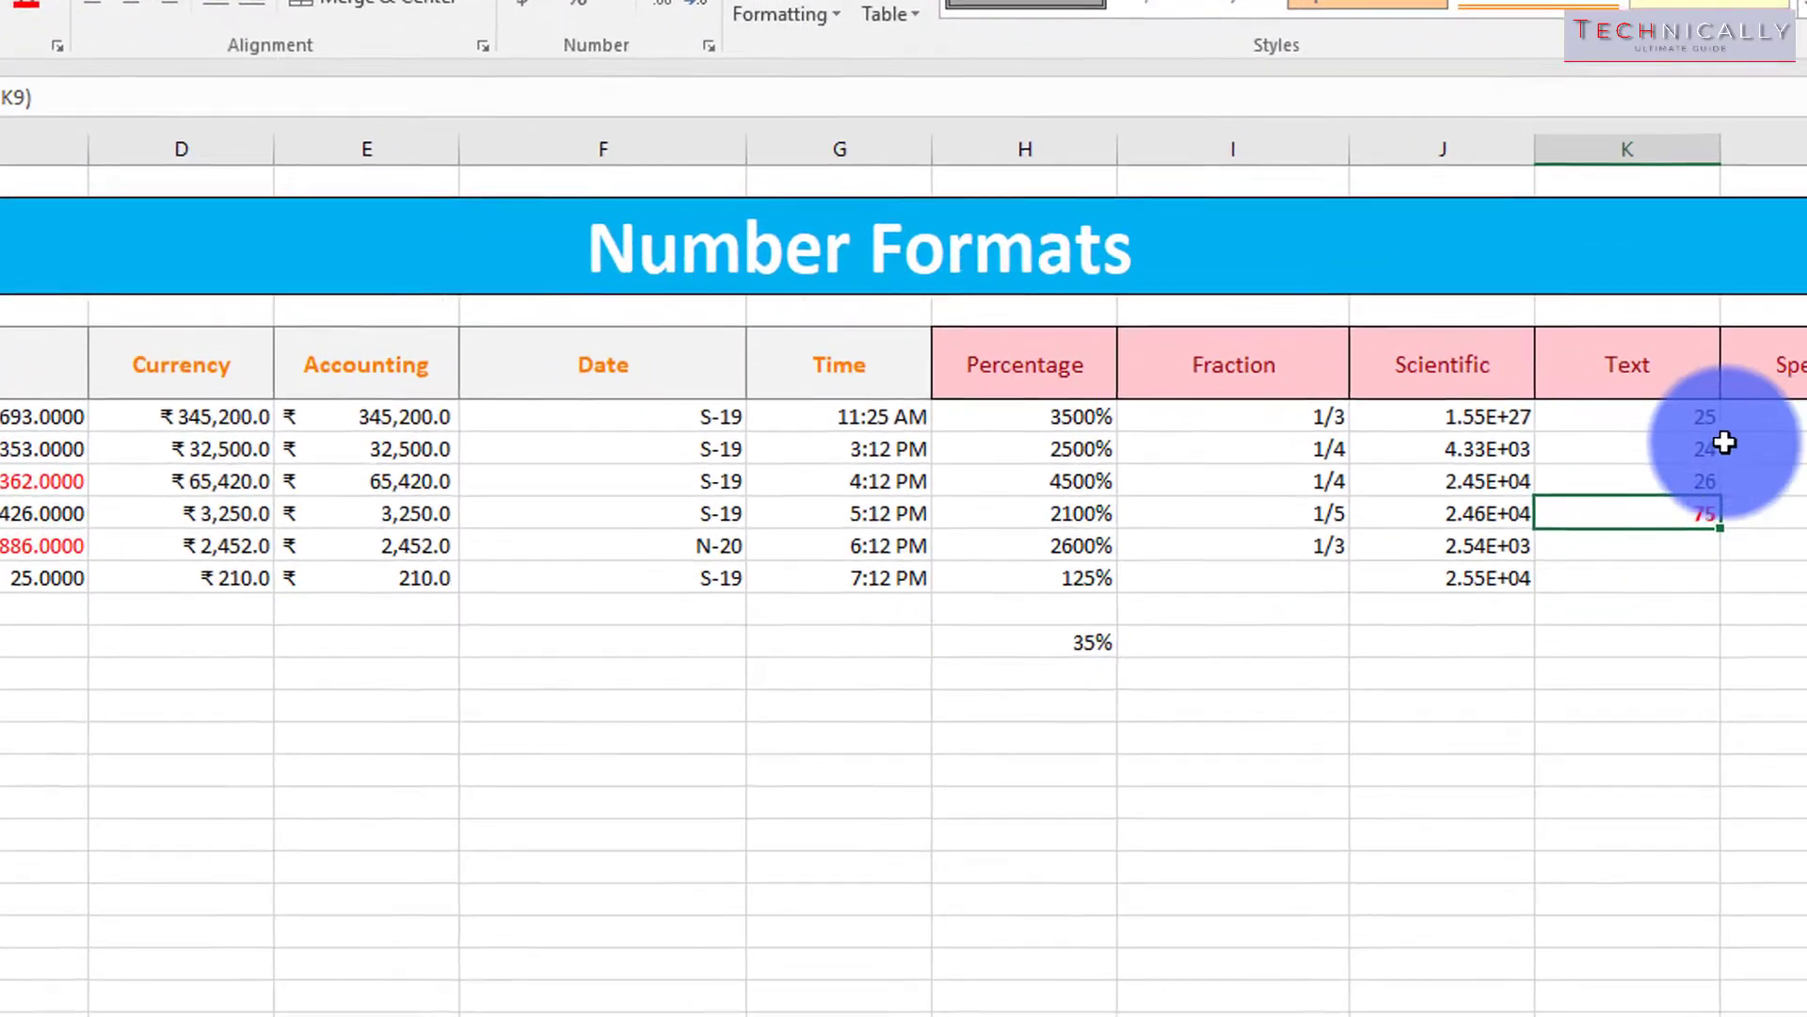
Step: Select the 25, 24 and 26 values without replacing data and open More Number Formats
{"action": "mouse_move", "coordinate": [1685, 416]}
{"action": "left_mouse_down"}
{"action": "mouse_move", "coordinate": [1685, 448]}
{"action": "mouse_move", "coordinate": [1601, 422]}
{"action": "left_mouse_up"}
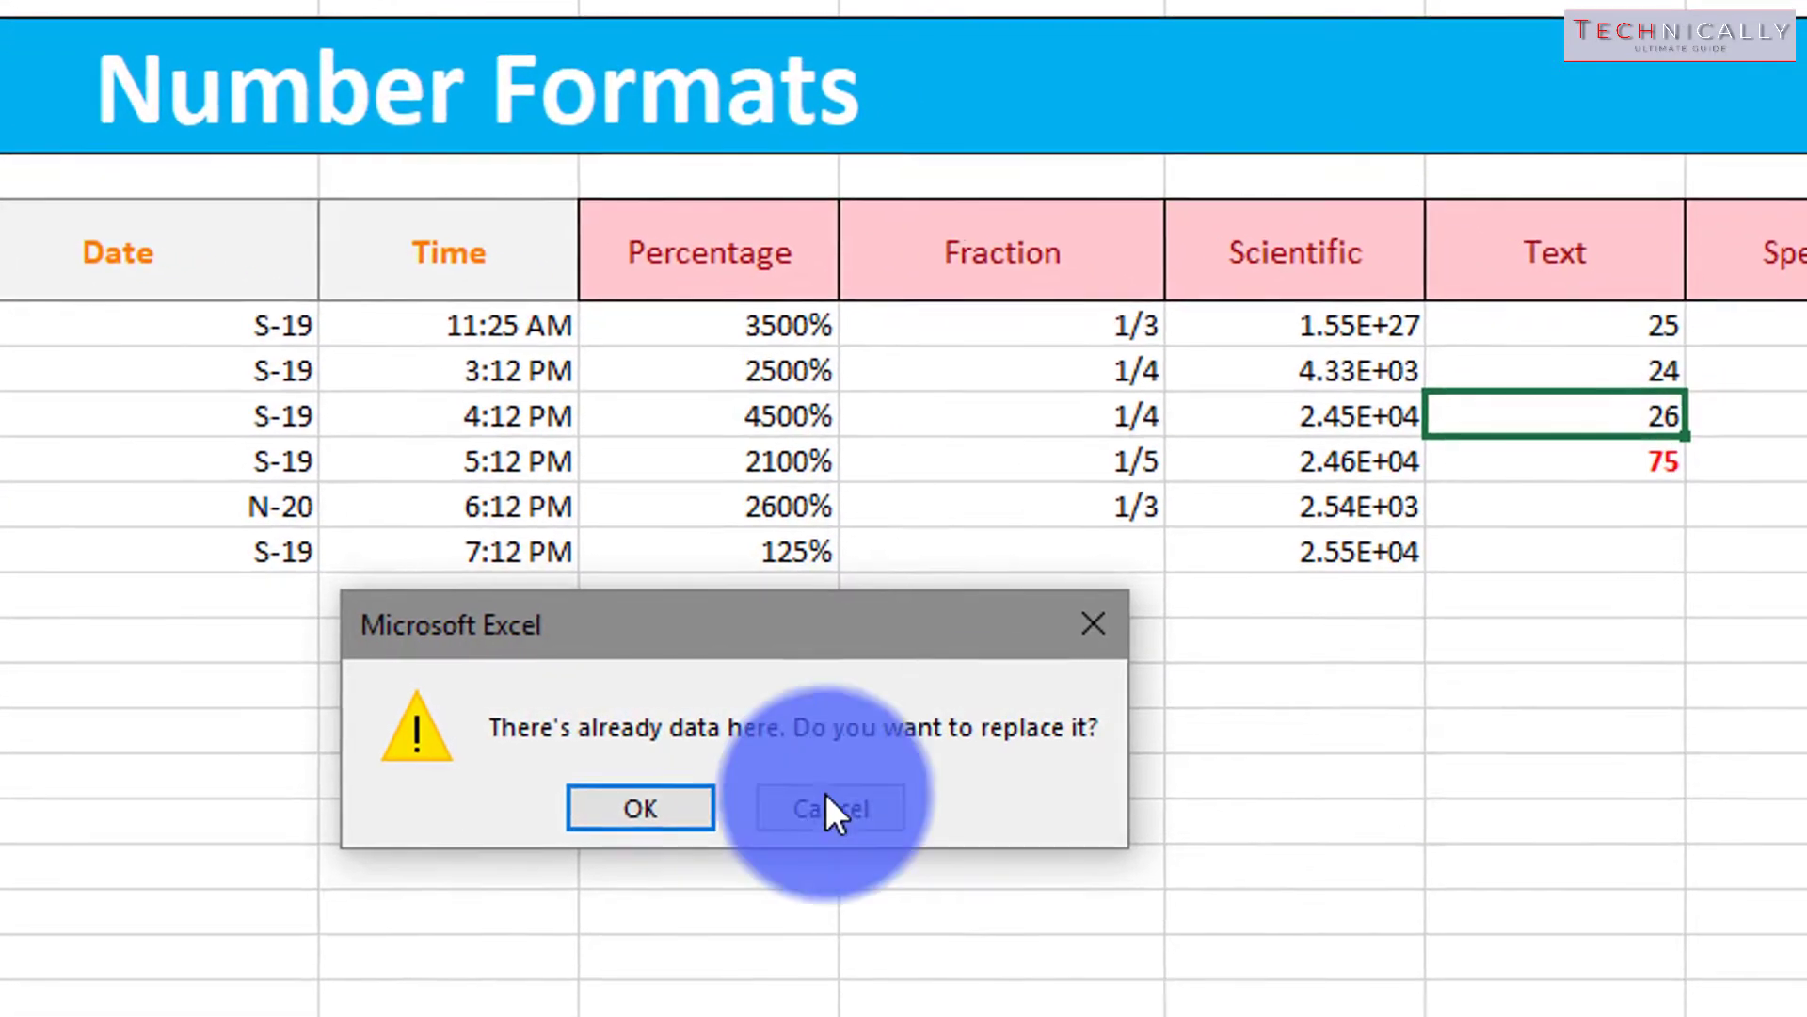
{"action": "left_click", "coordinate": [828, 808]}
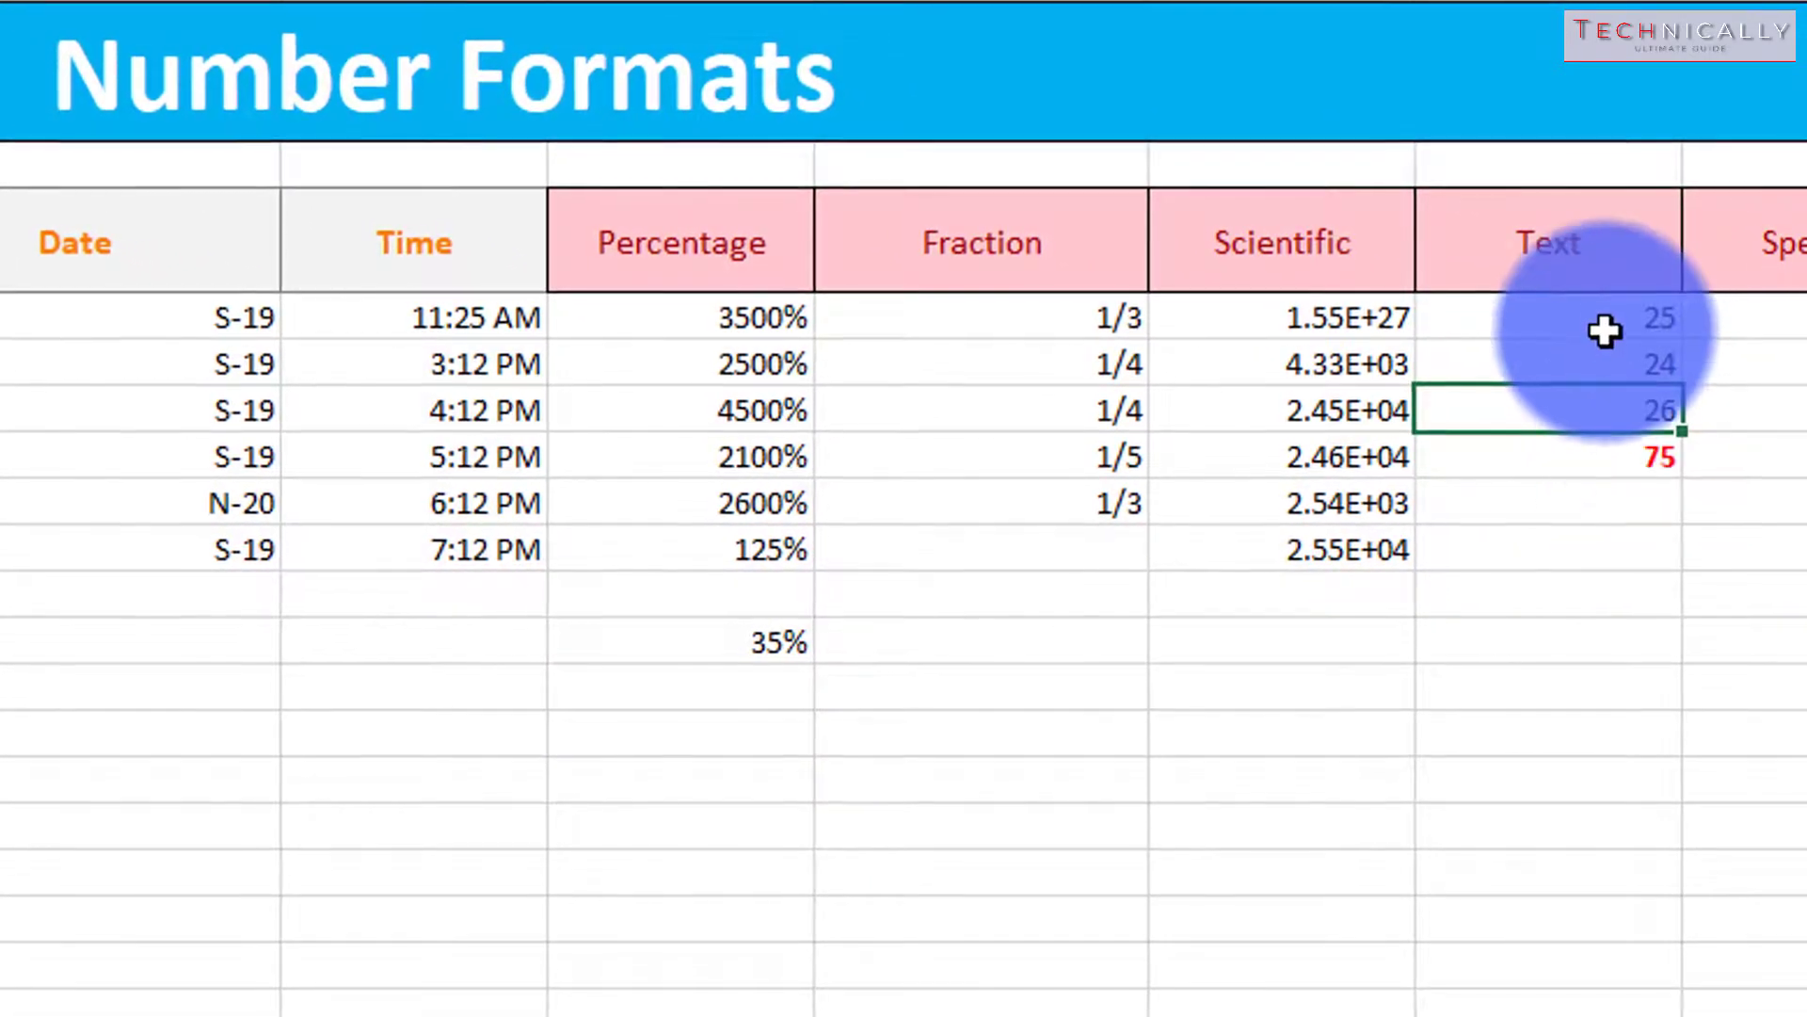
{"action": "left_click_drag", "start_coordinate": [1604, 325], "coordinate": [1606, 410]}
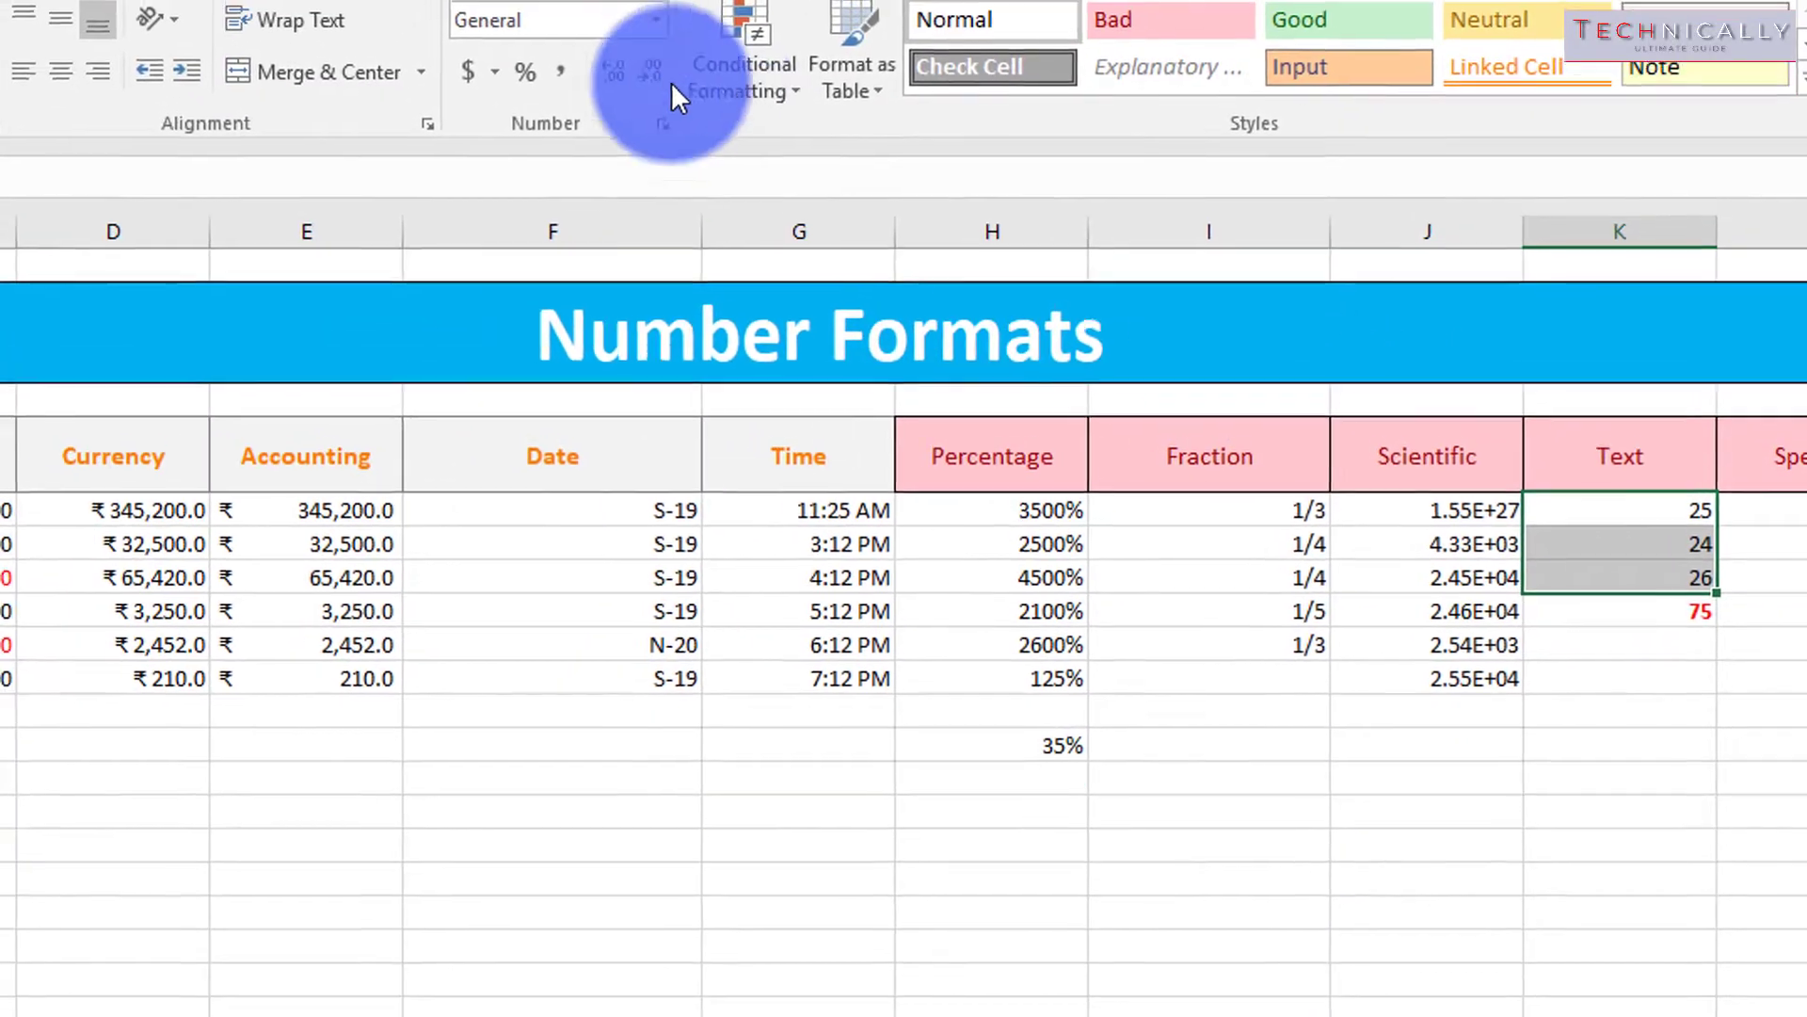
{"action": "left_click", "coordinate": [657, 19]}
{"action": "left_click", "coordinate": [679, 880]}
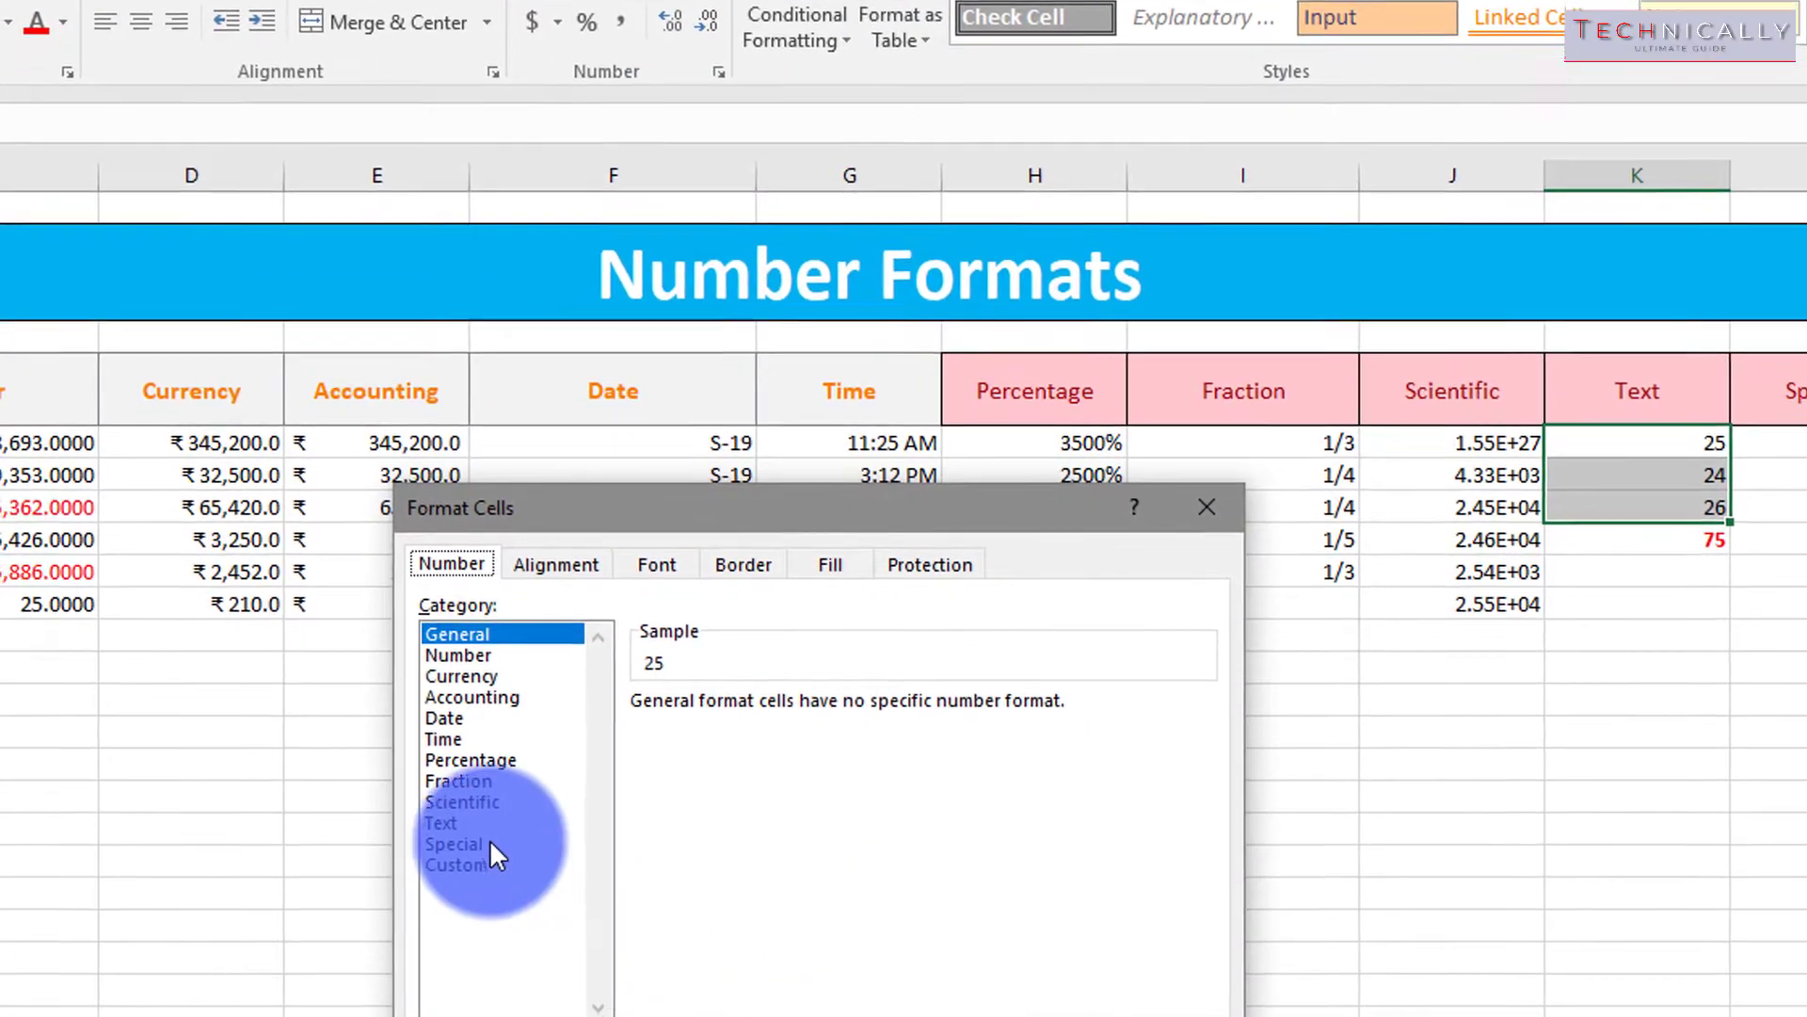
Step: Apply the Text category to K7:K9 in Format Cells and deselect them
{"action": "left_click", "coordinate": [467, 764]}
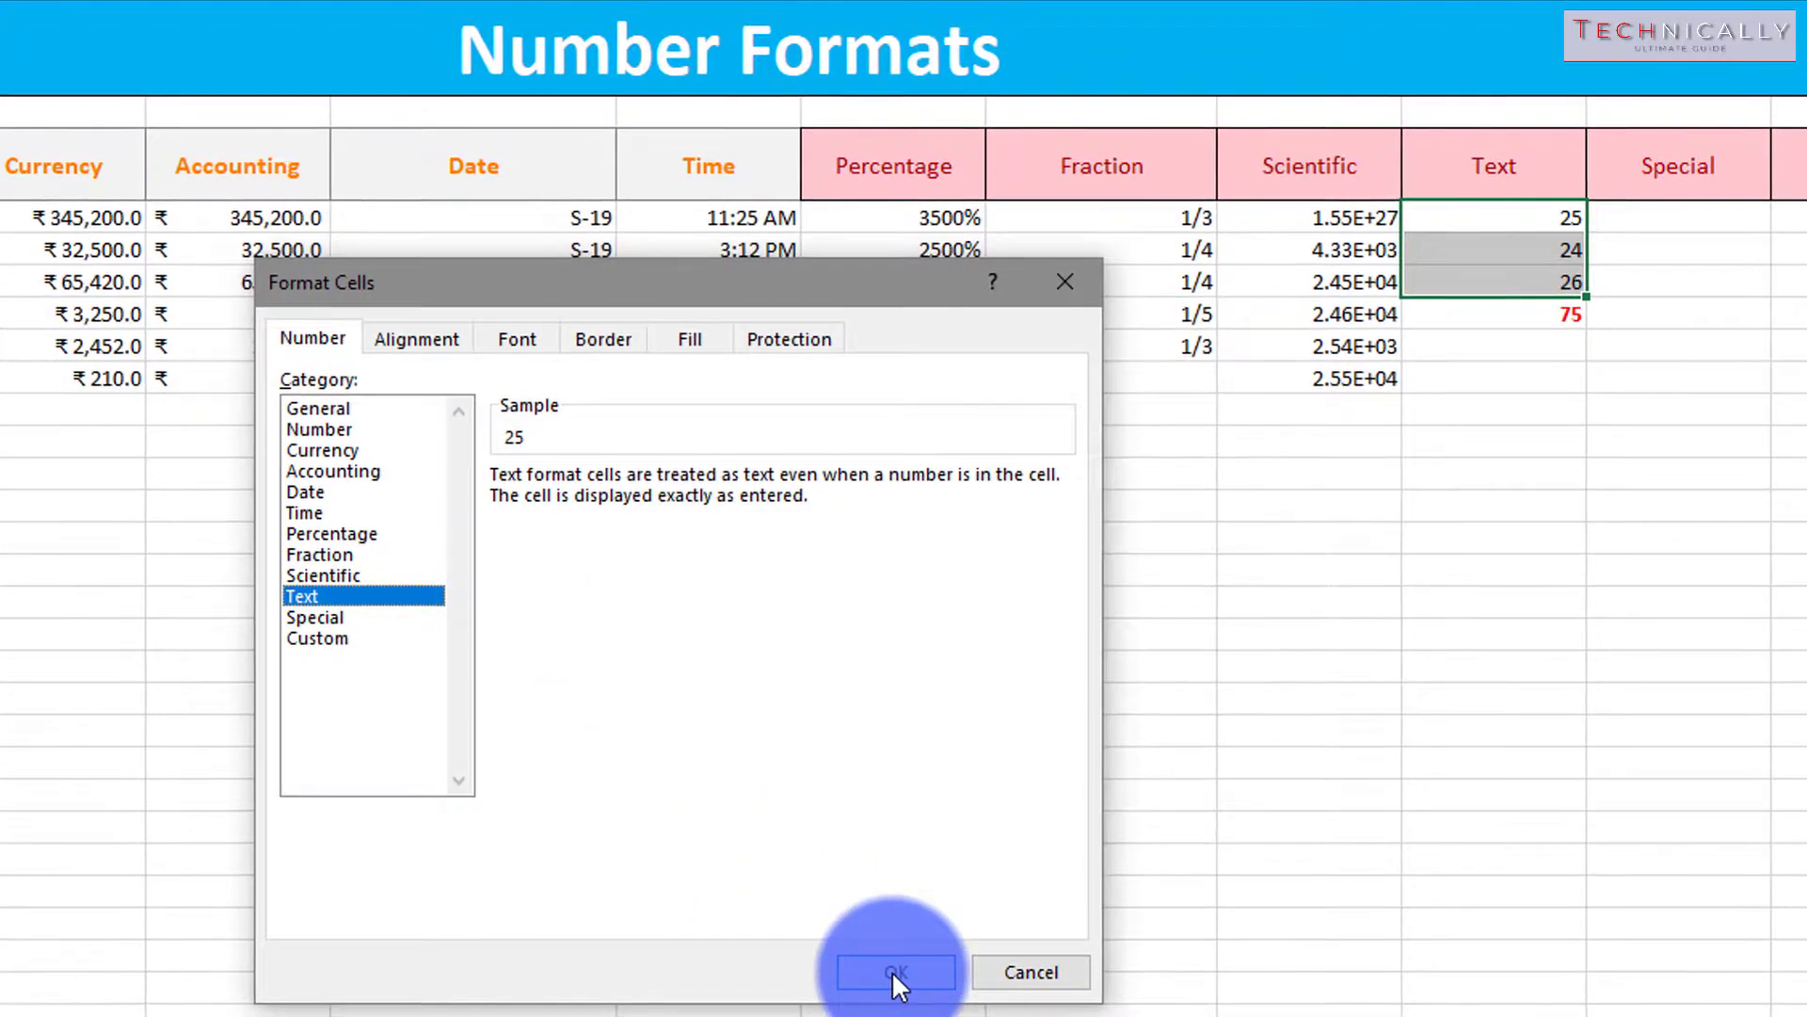
{"action": "left_click", "coordinate": [894, 970]}
{"action": "left_click", "coordinate": [1492, 414]}
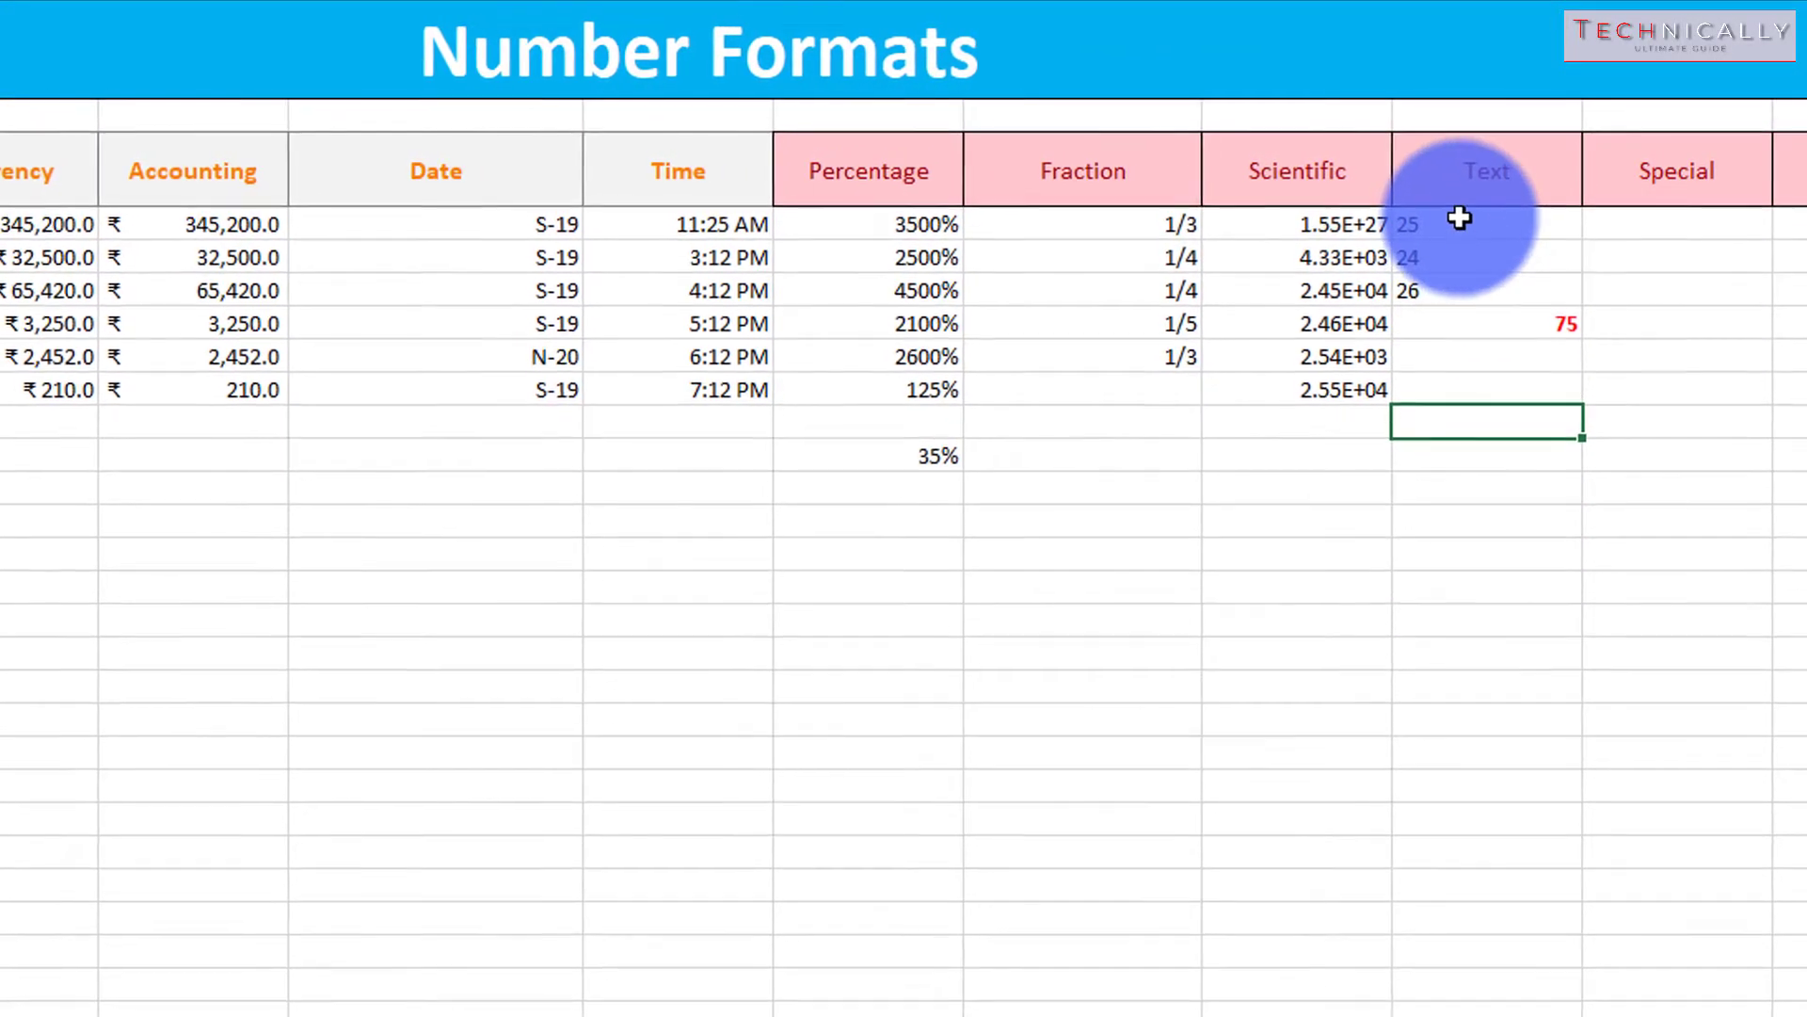
{"action": "left_click_drag", "start_coordinate": [1446, 236], "coordinate": [1446, 297]}
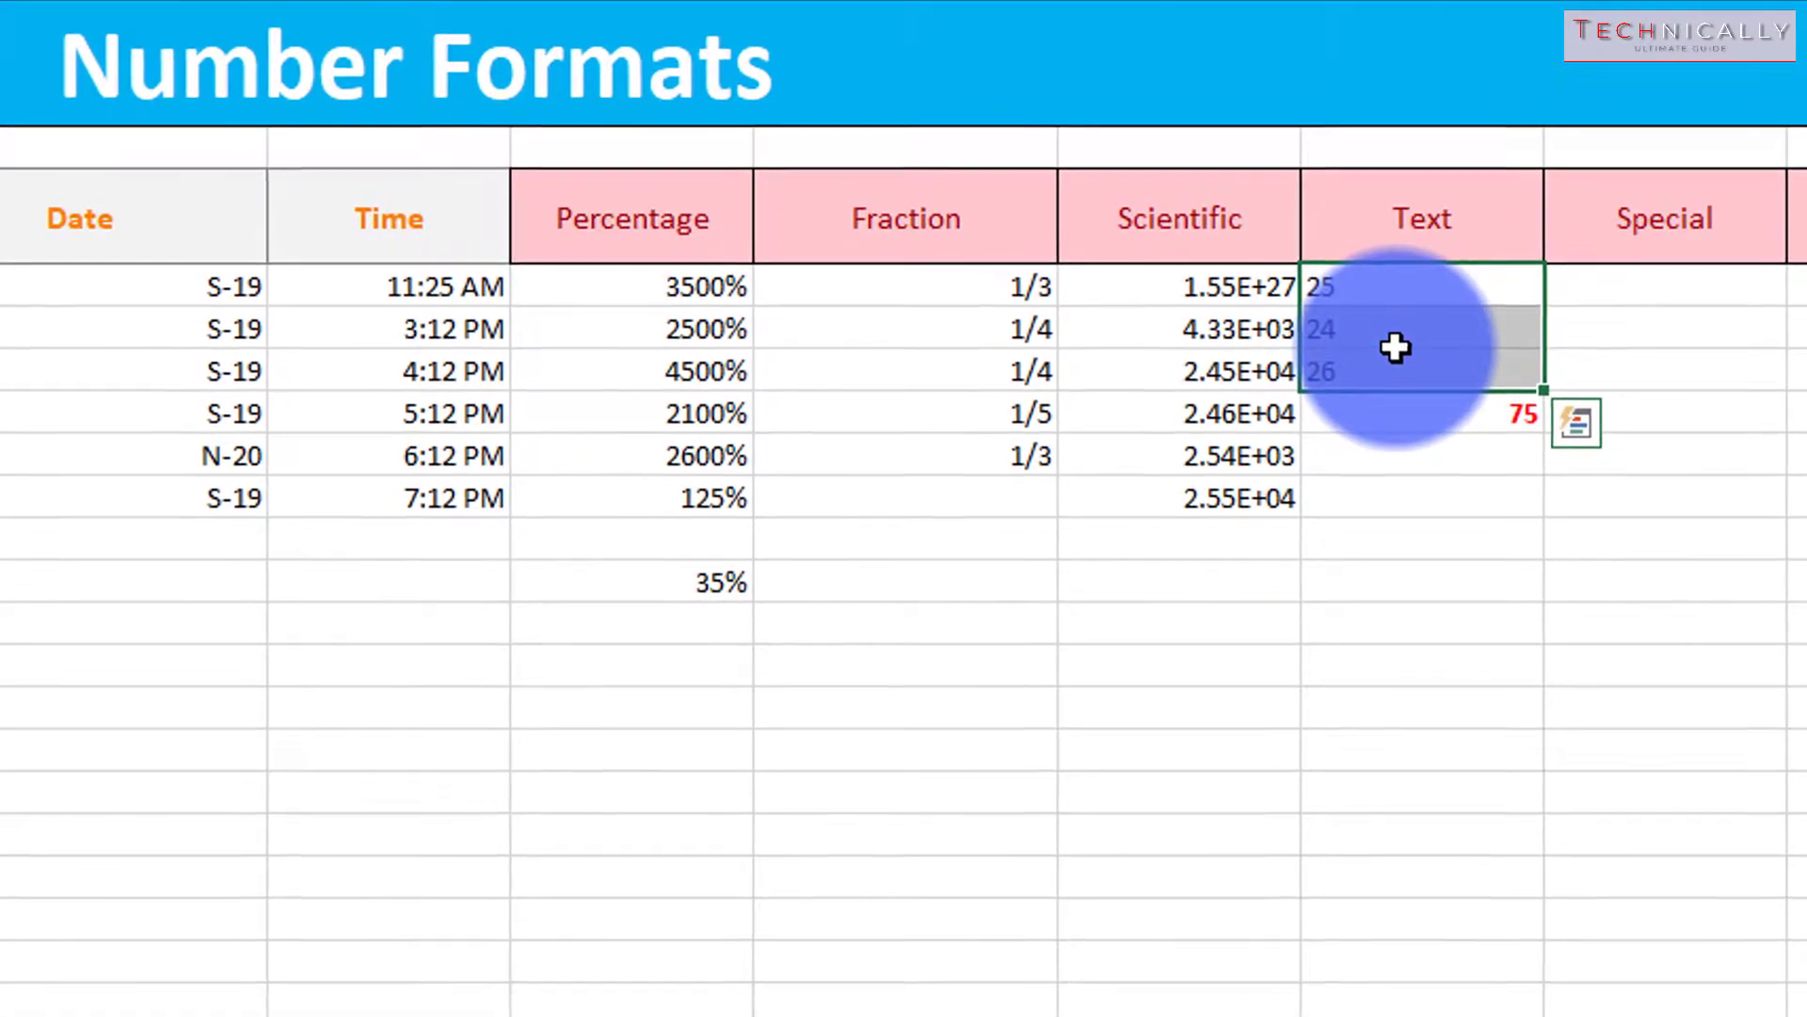
{"action": "left_click", "coordinate": [1443, 426]}
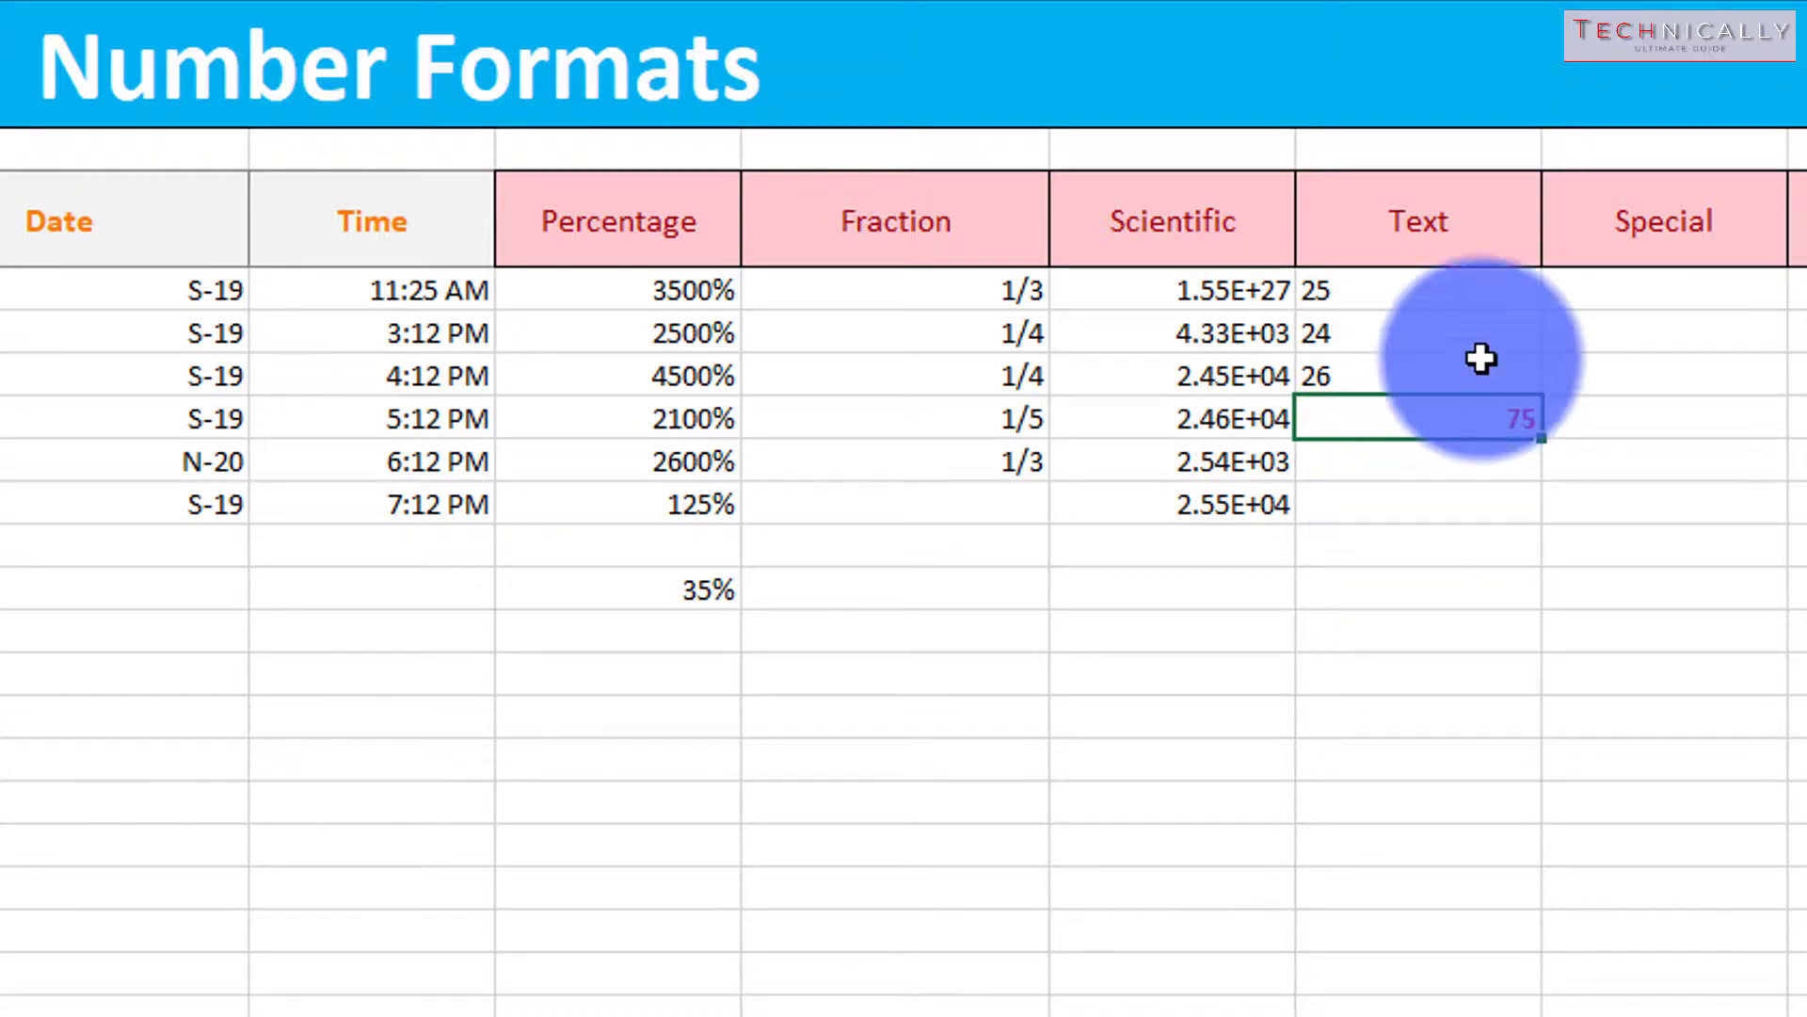
{"action": "left_click_drag", "start_coordinate": [1428, 290], "coordinate": [1412, 381]}
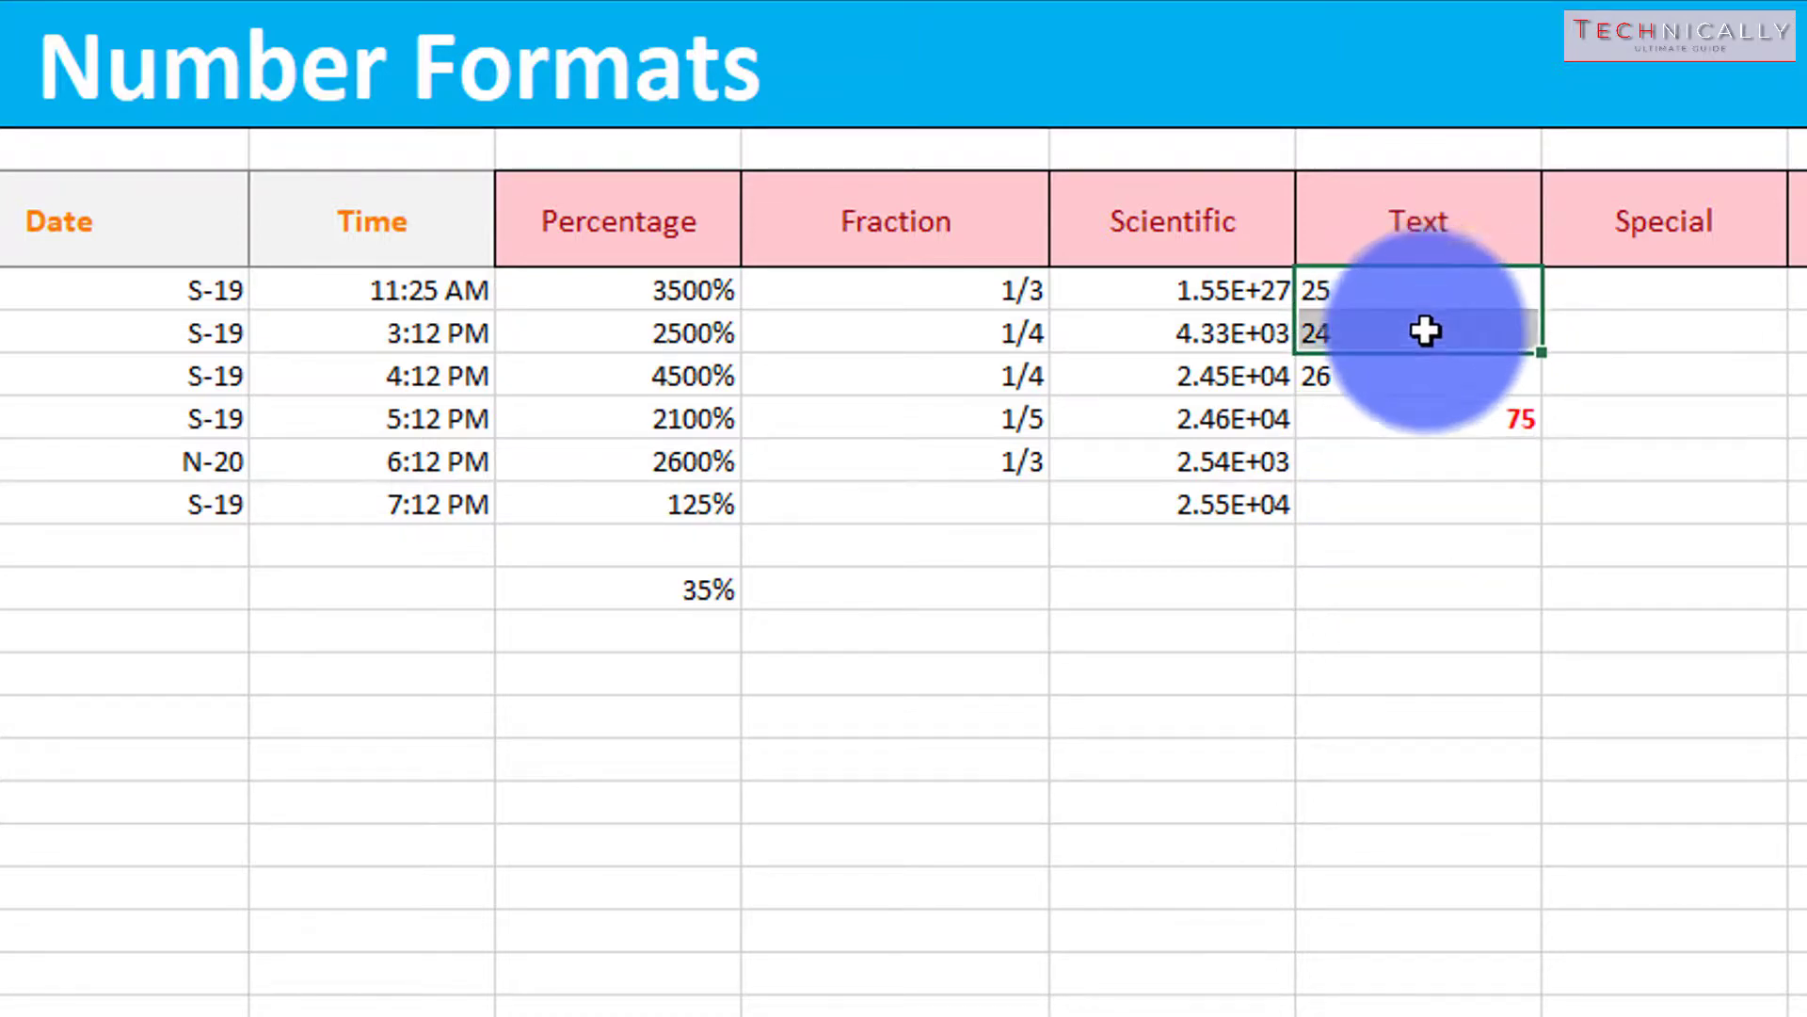
{"action": "left_click", "coordinate": [1483, 428]}
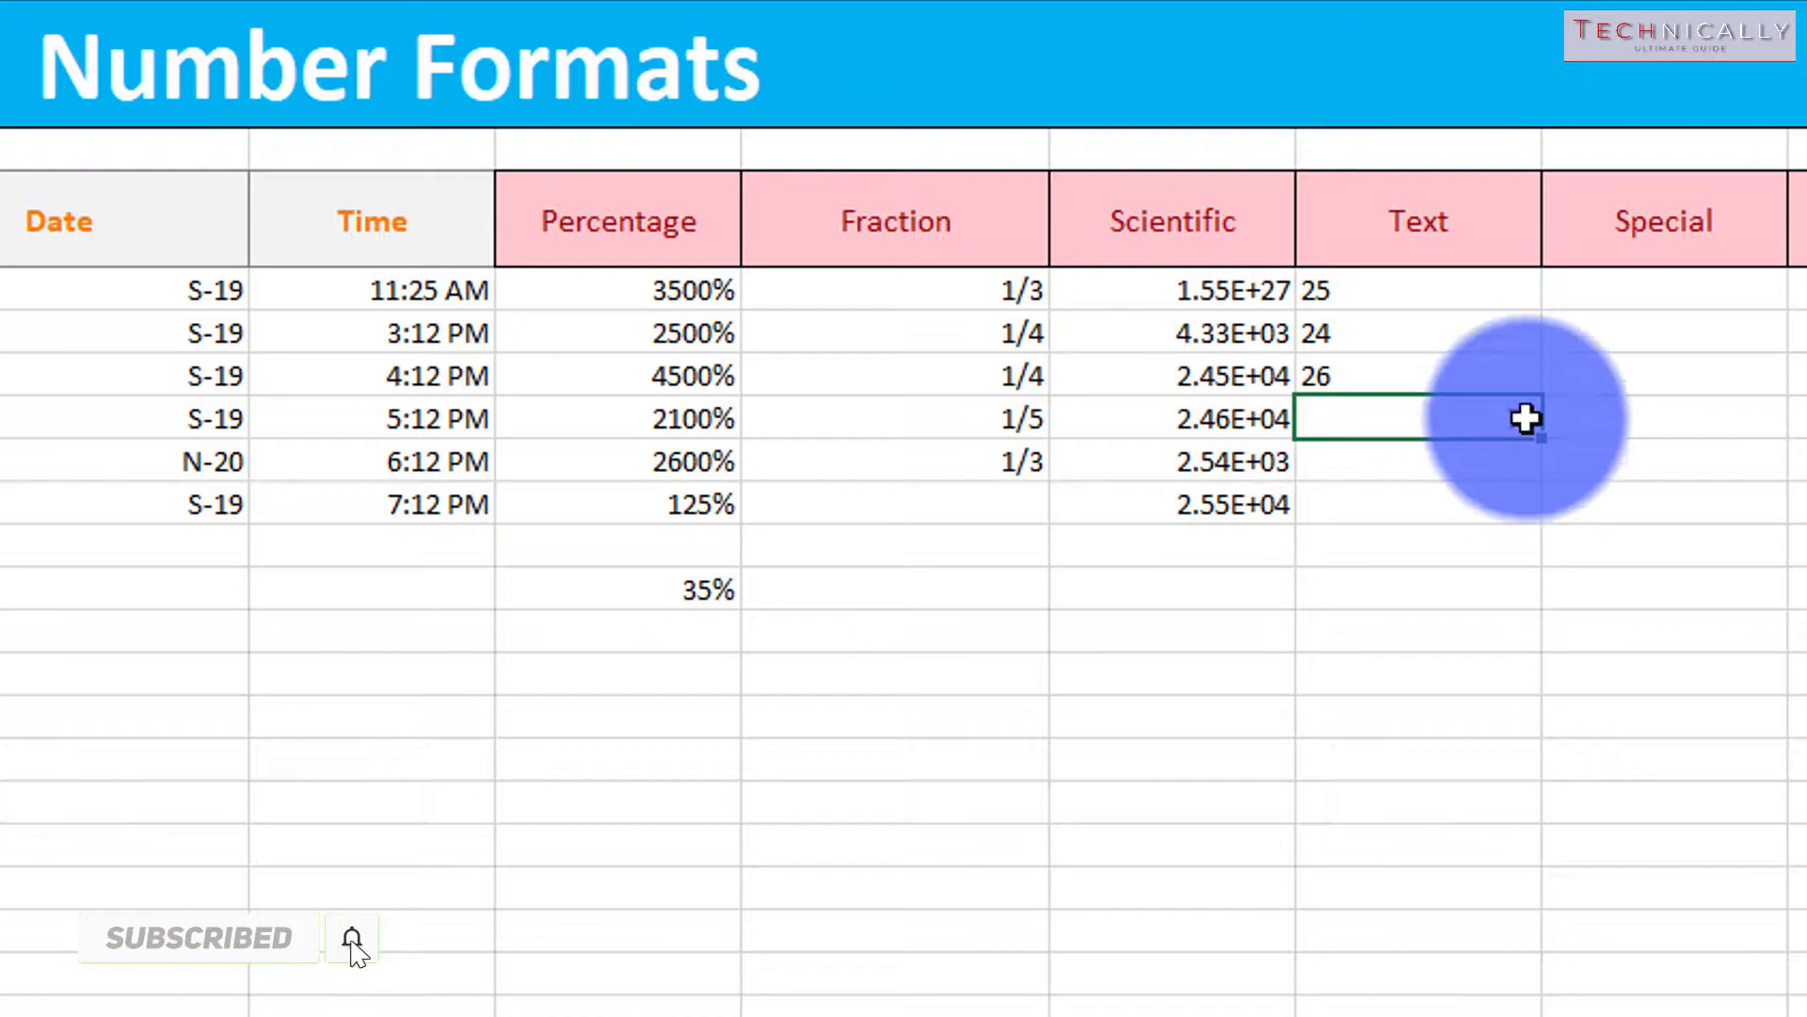
{"action": "type", "text": "75"}
Step: Re-enter 25 in K7 so it is stored as text and the K10 total reads 50
{"action": "left_click", "coordinate": [1515, 292]}
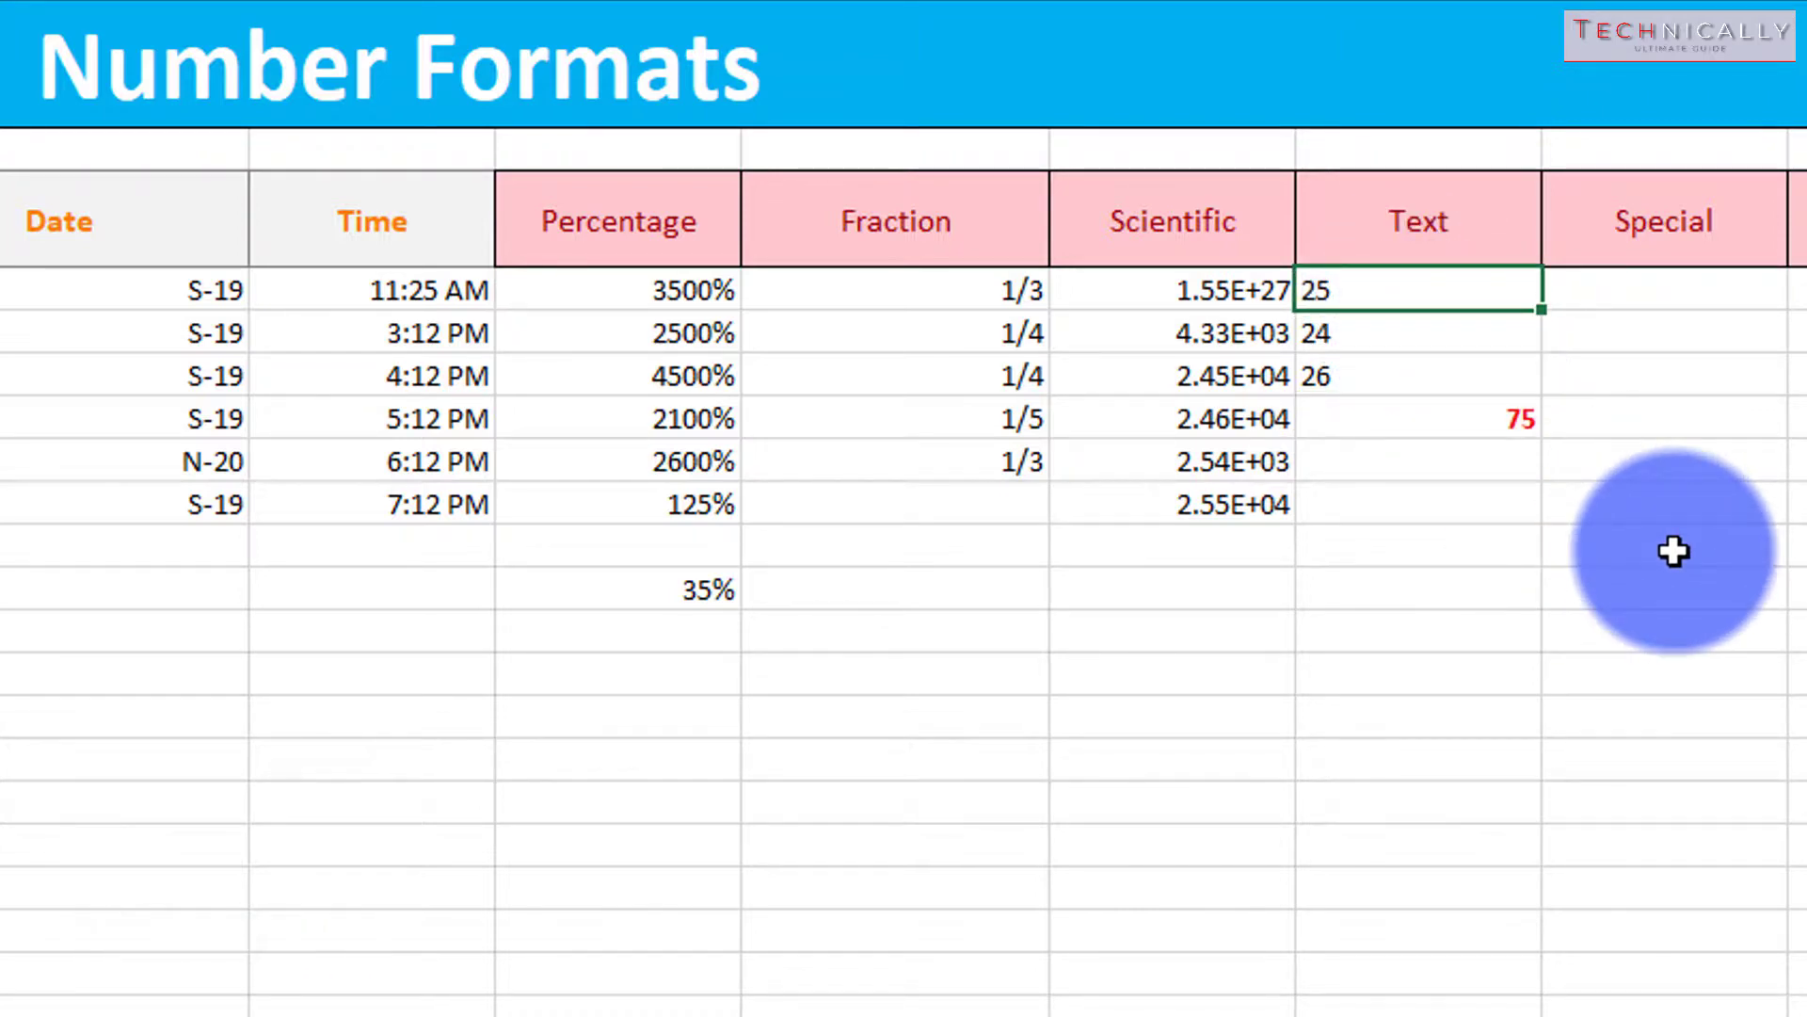
{"action": "type", "text": "25"}
{"action": "key", "text": "Return"}
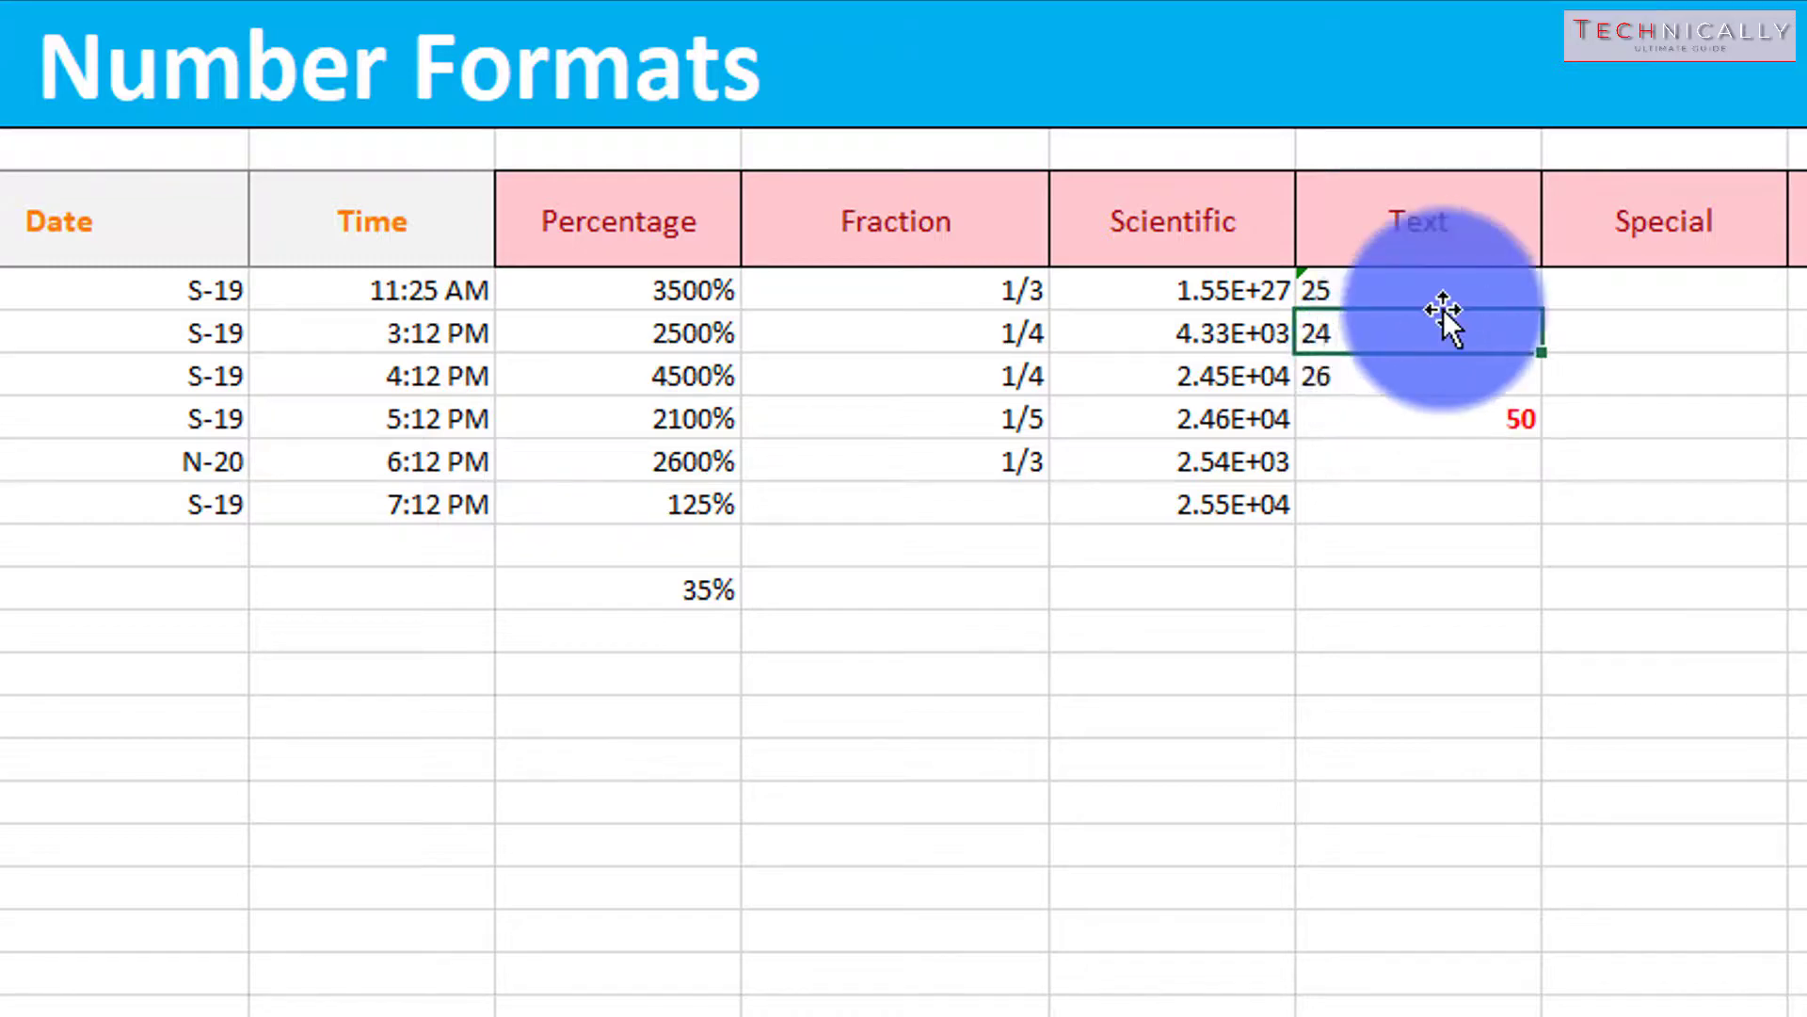
{"action": "left_click", "coordinate": [1424, 287]}
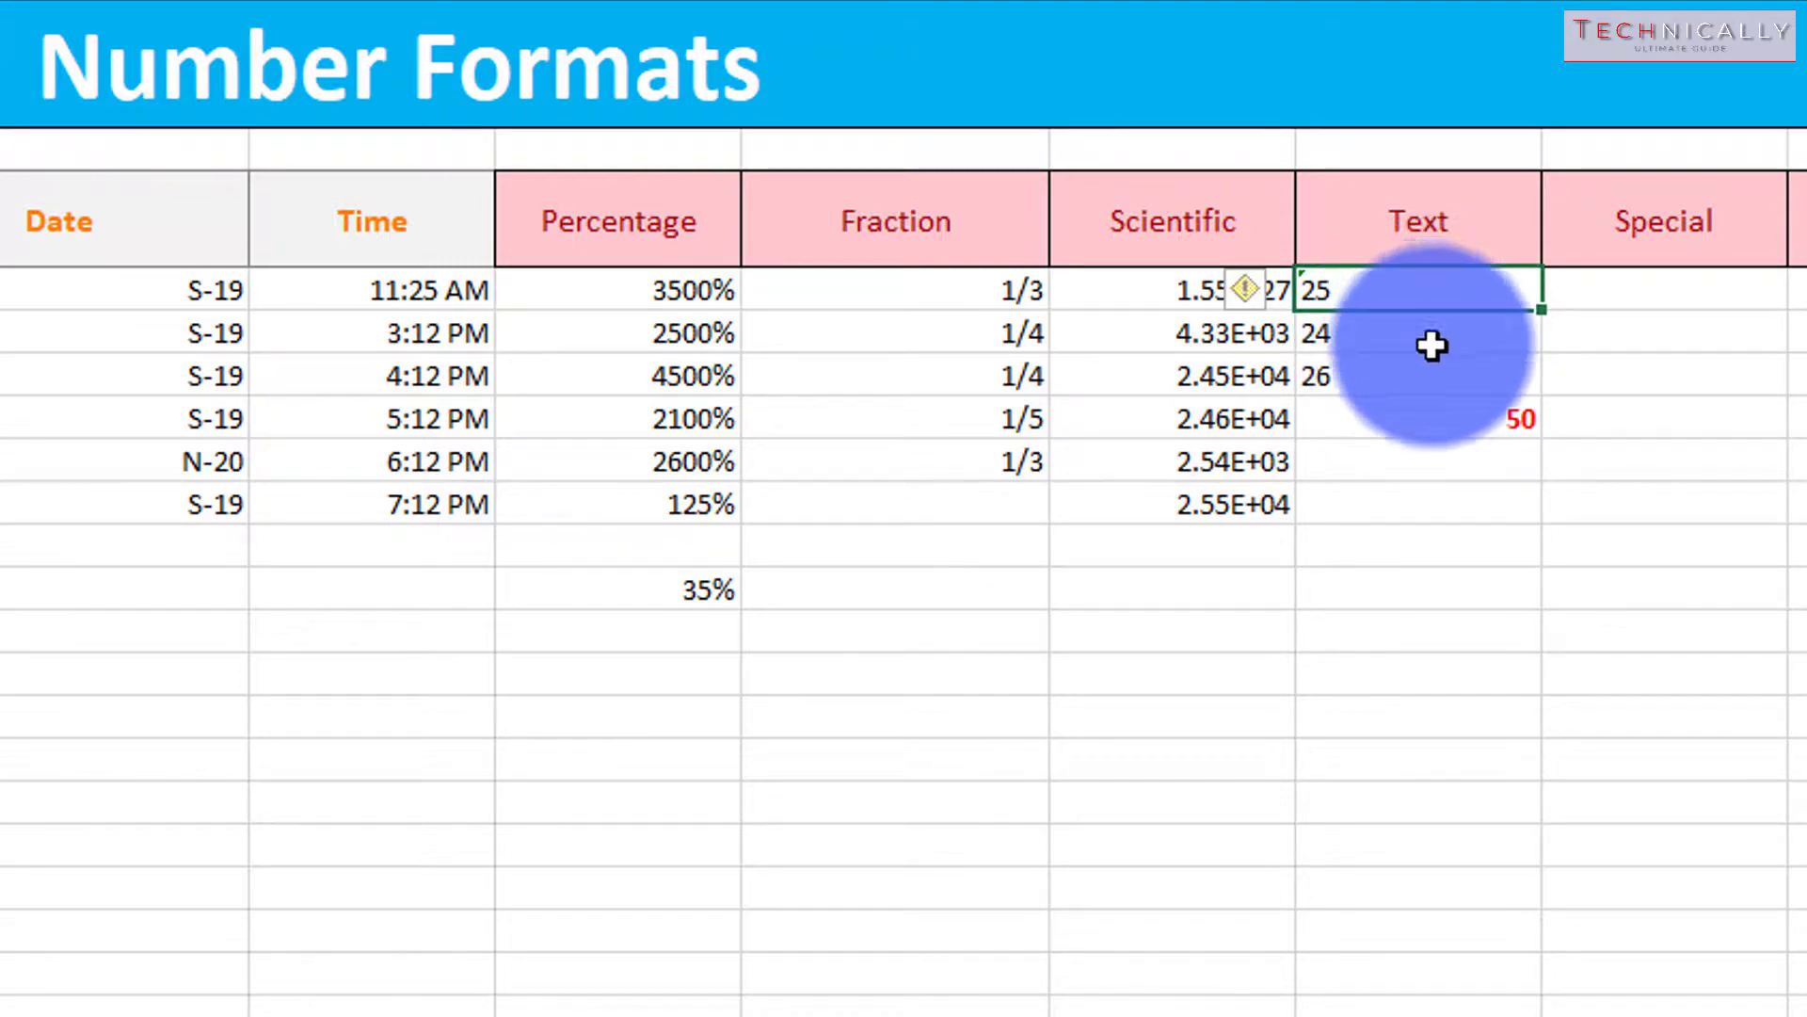
{"action": "left_click", "coordinate": [1383, 345]}
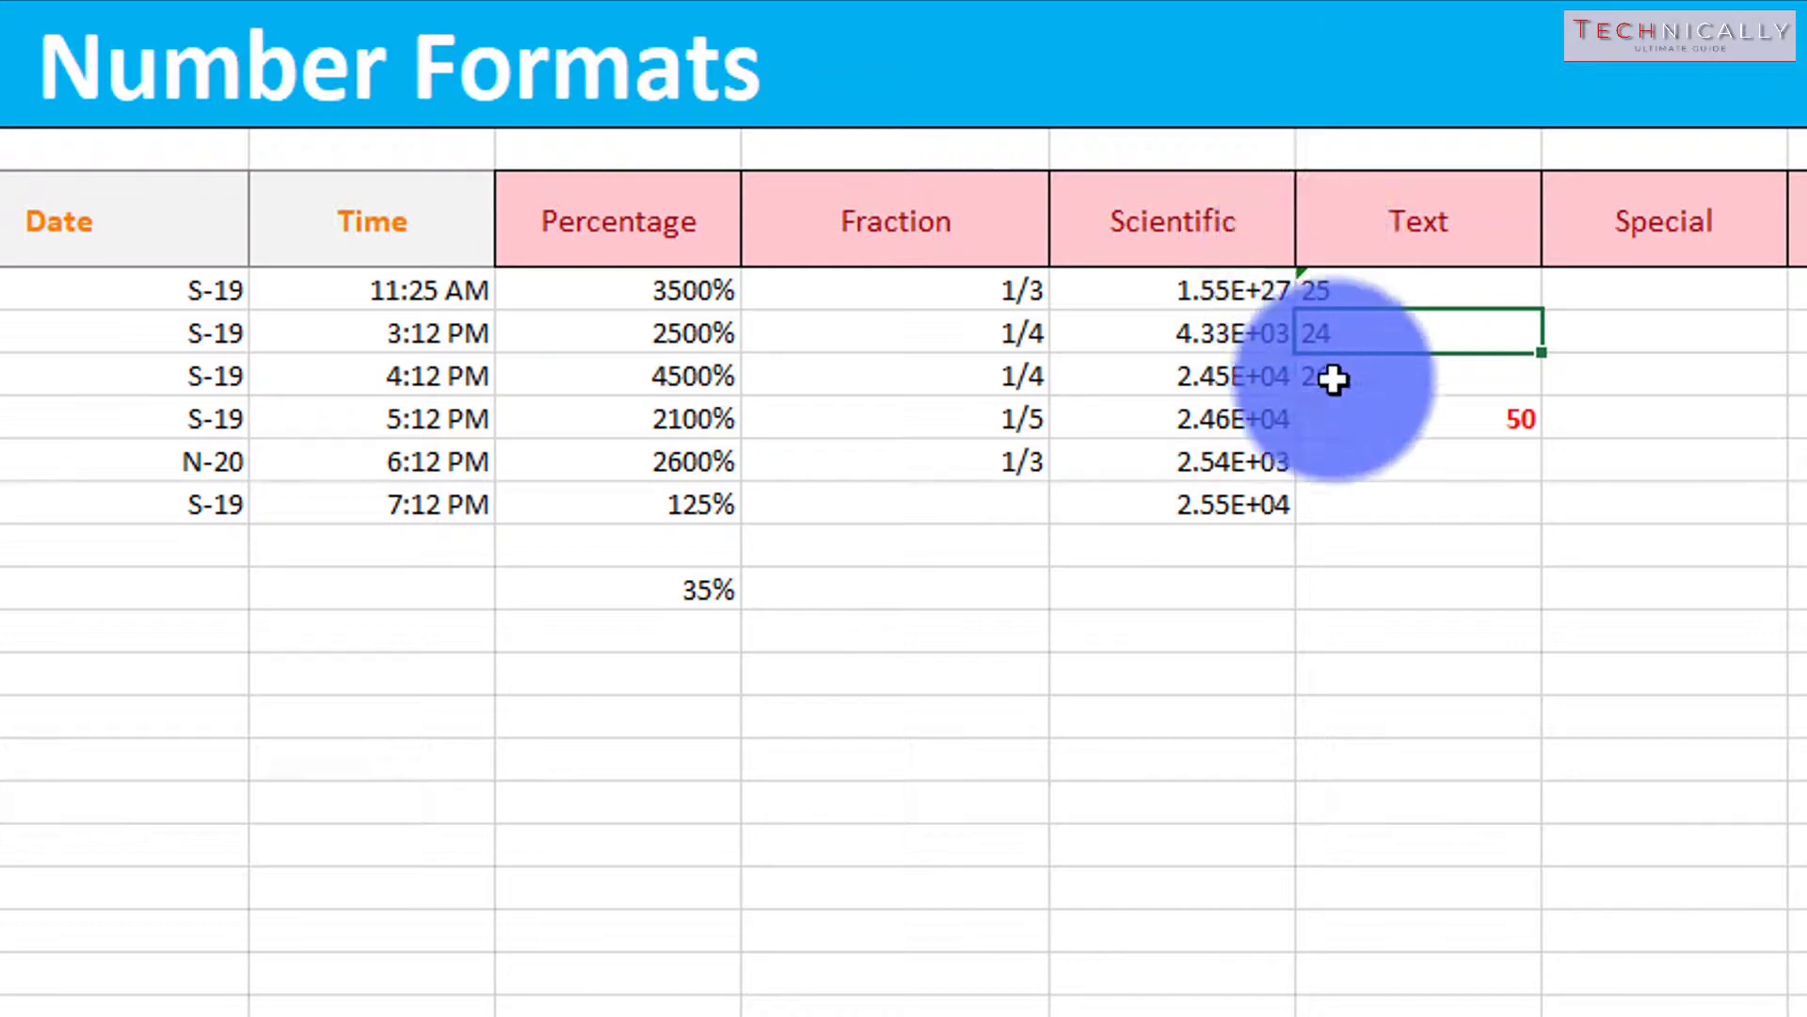
{"action": "left_click", "coordinate": [1375, 288]}
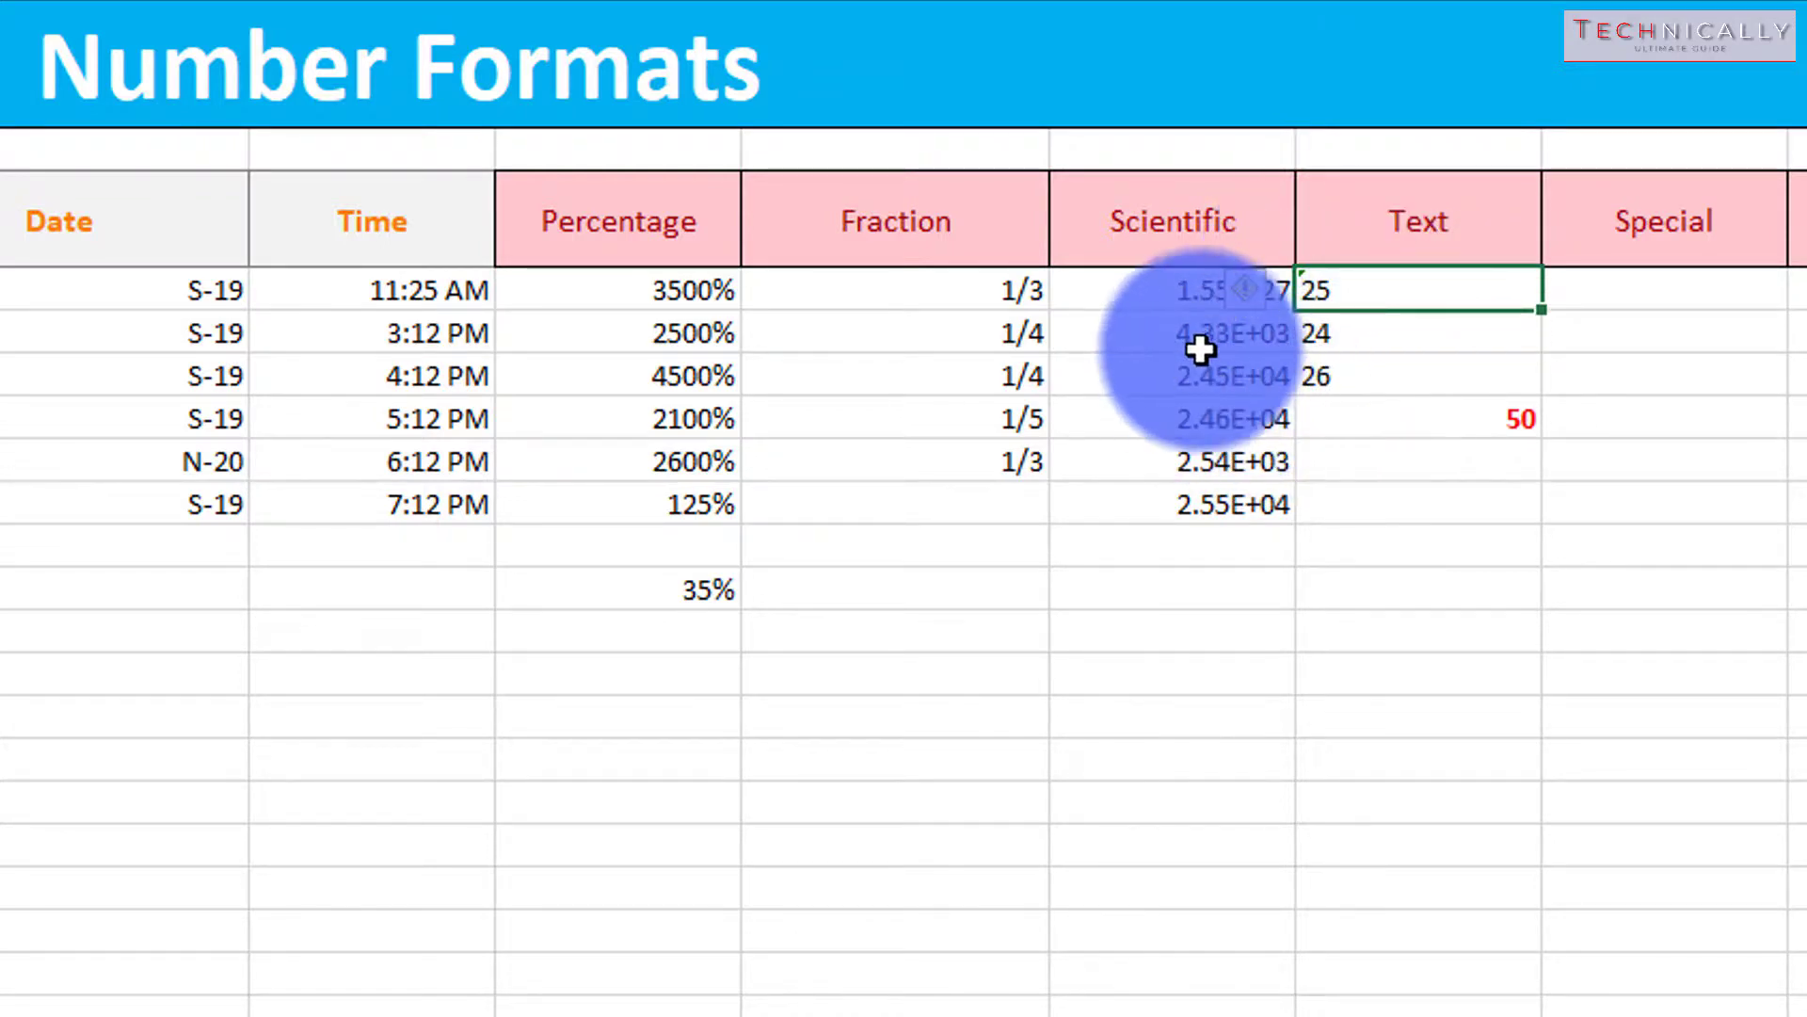
{"action": "mouse_move", "coordinate": [1244, 290]}
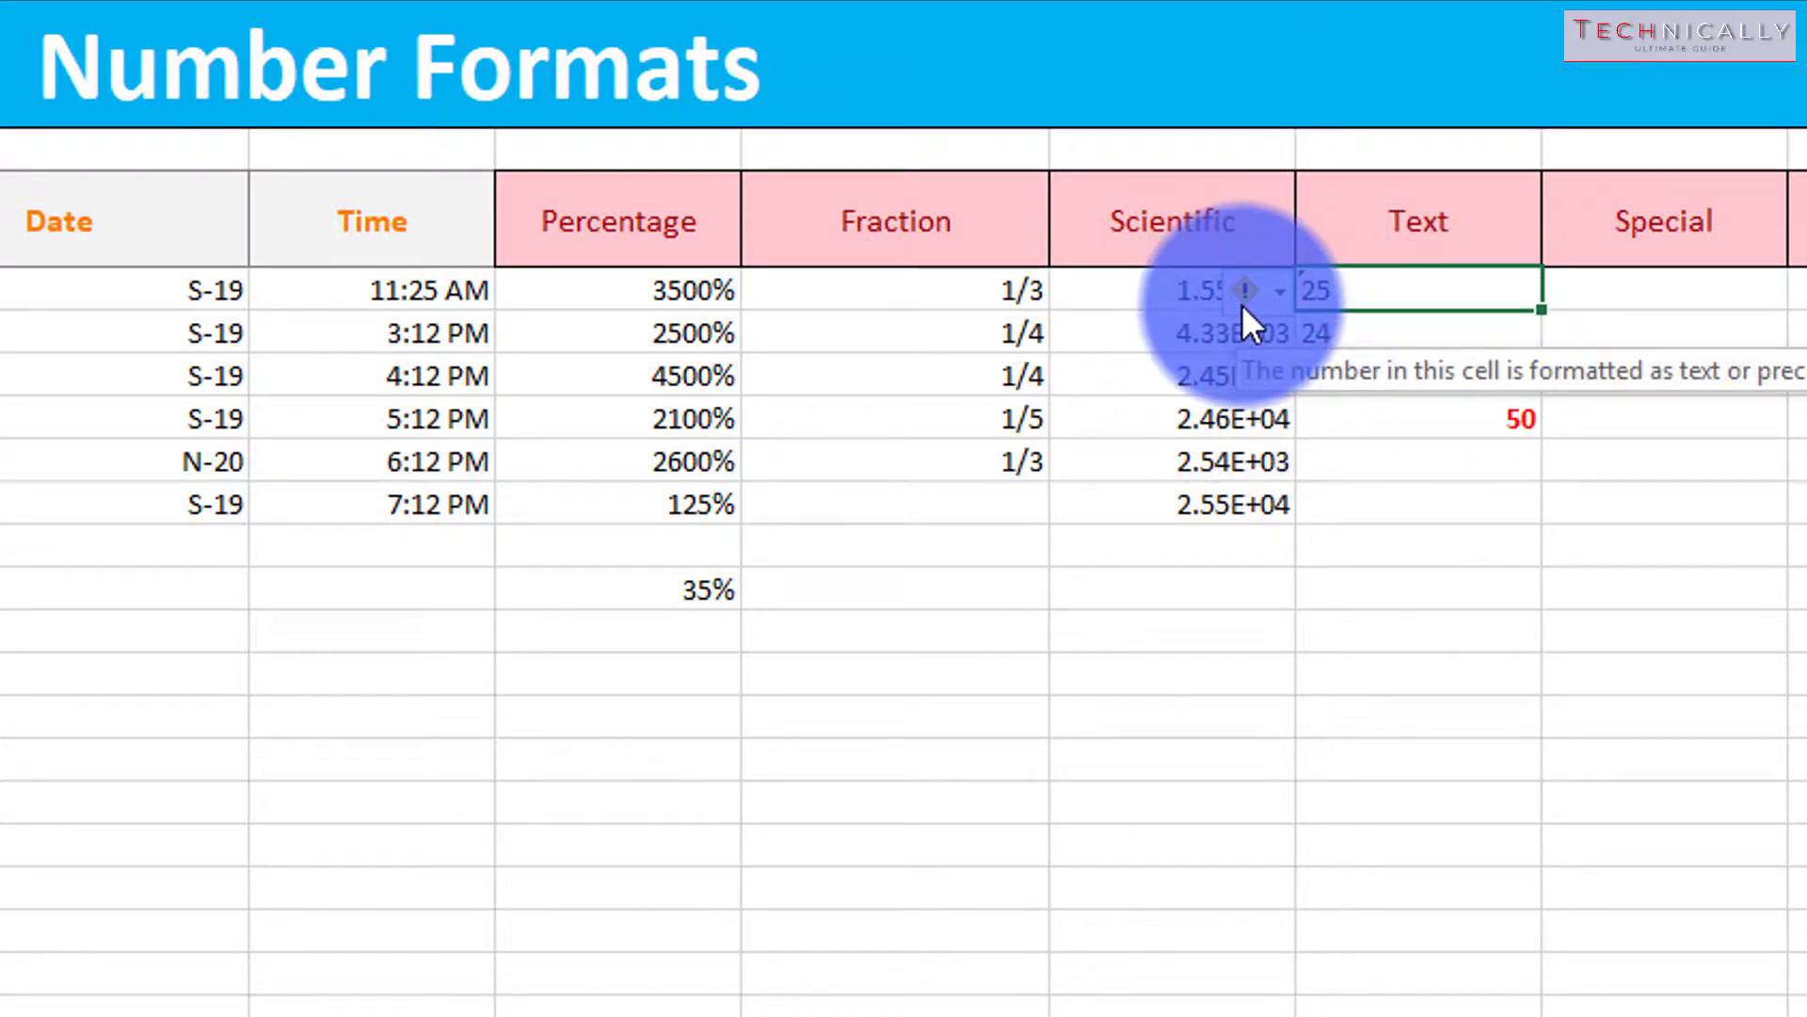
{"action": "left_click", "coordinate": [1242, 302]}
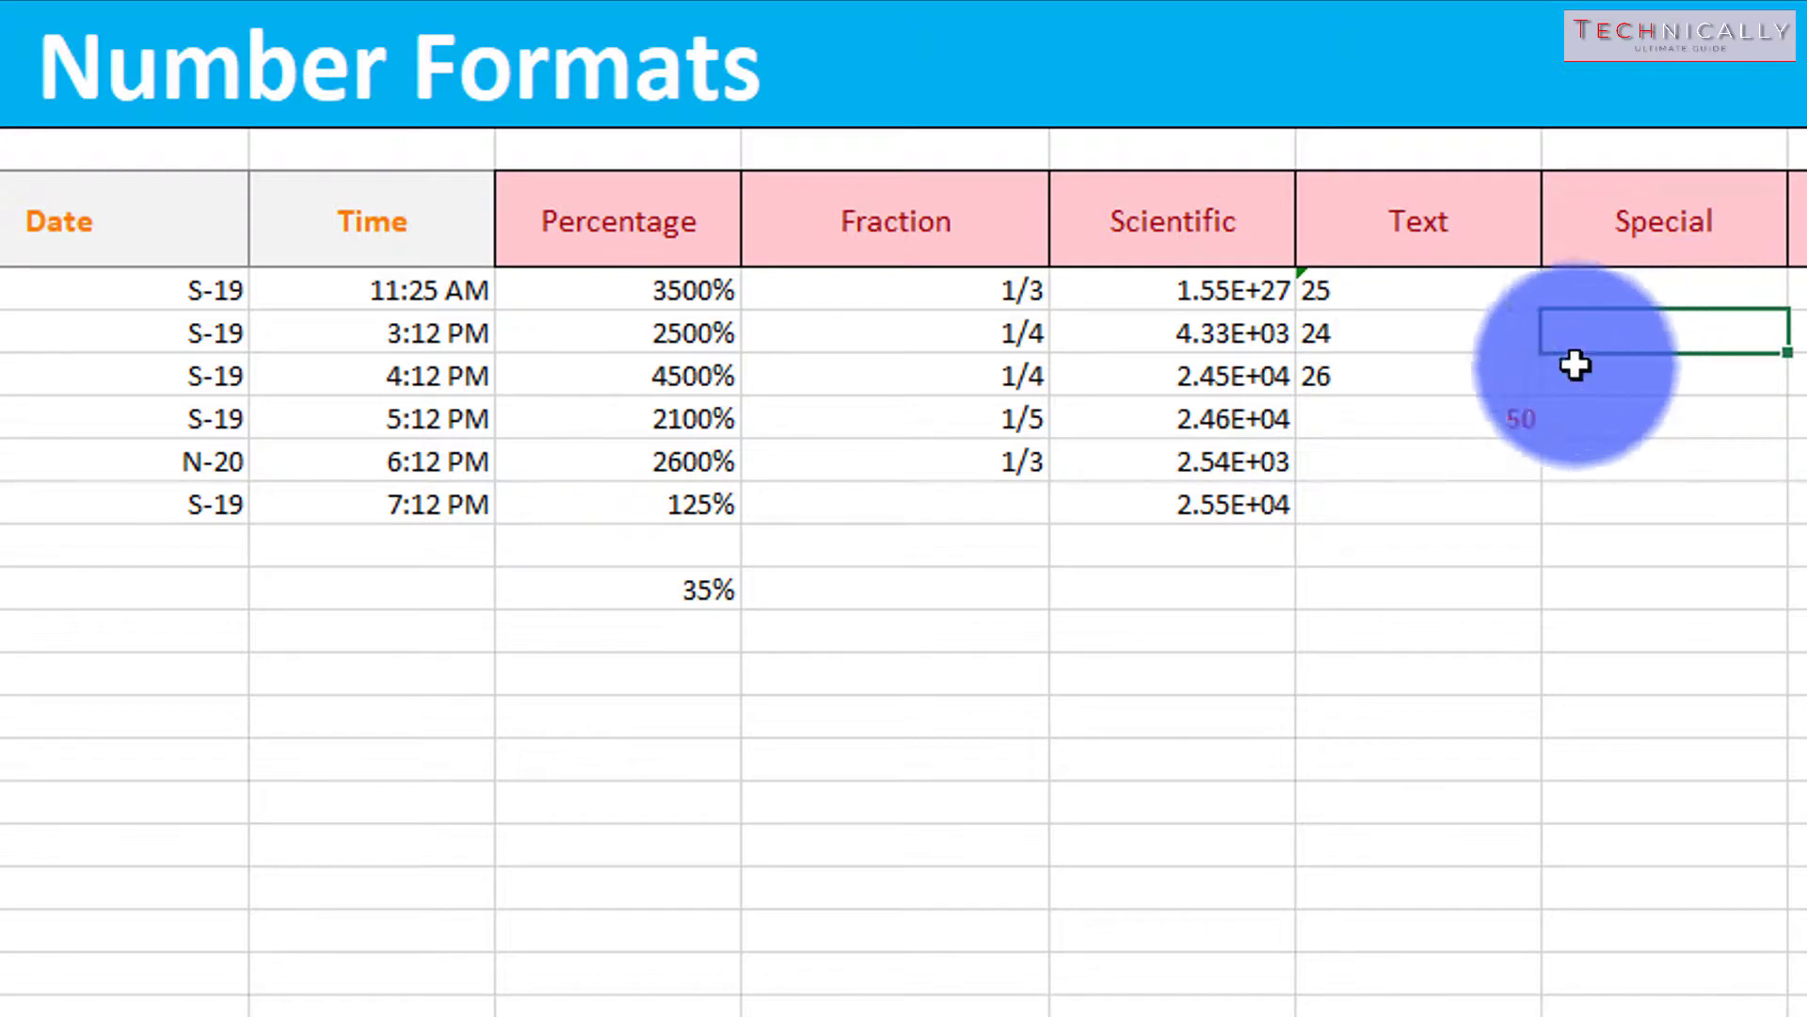
{"action": "left_click", "coordinate": [1453, 343]}
{"action": "left_click", "coordinate": [1423, 376]}
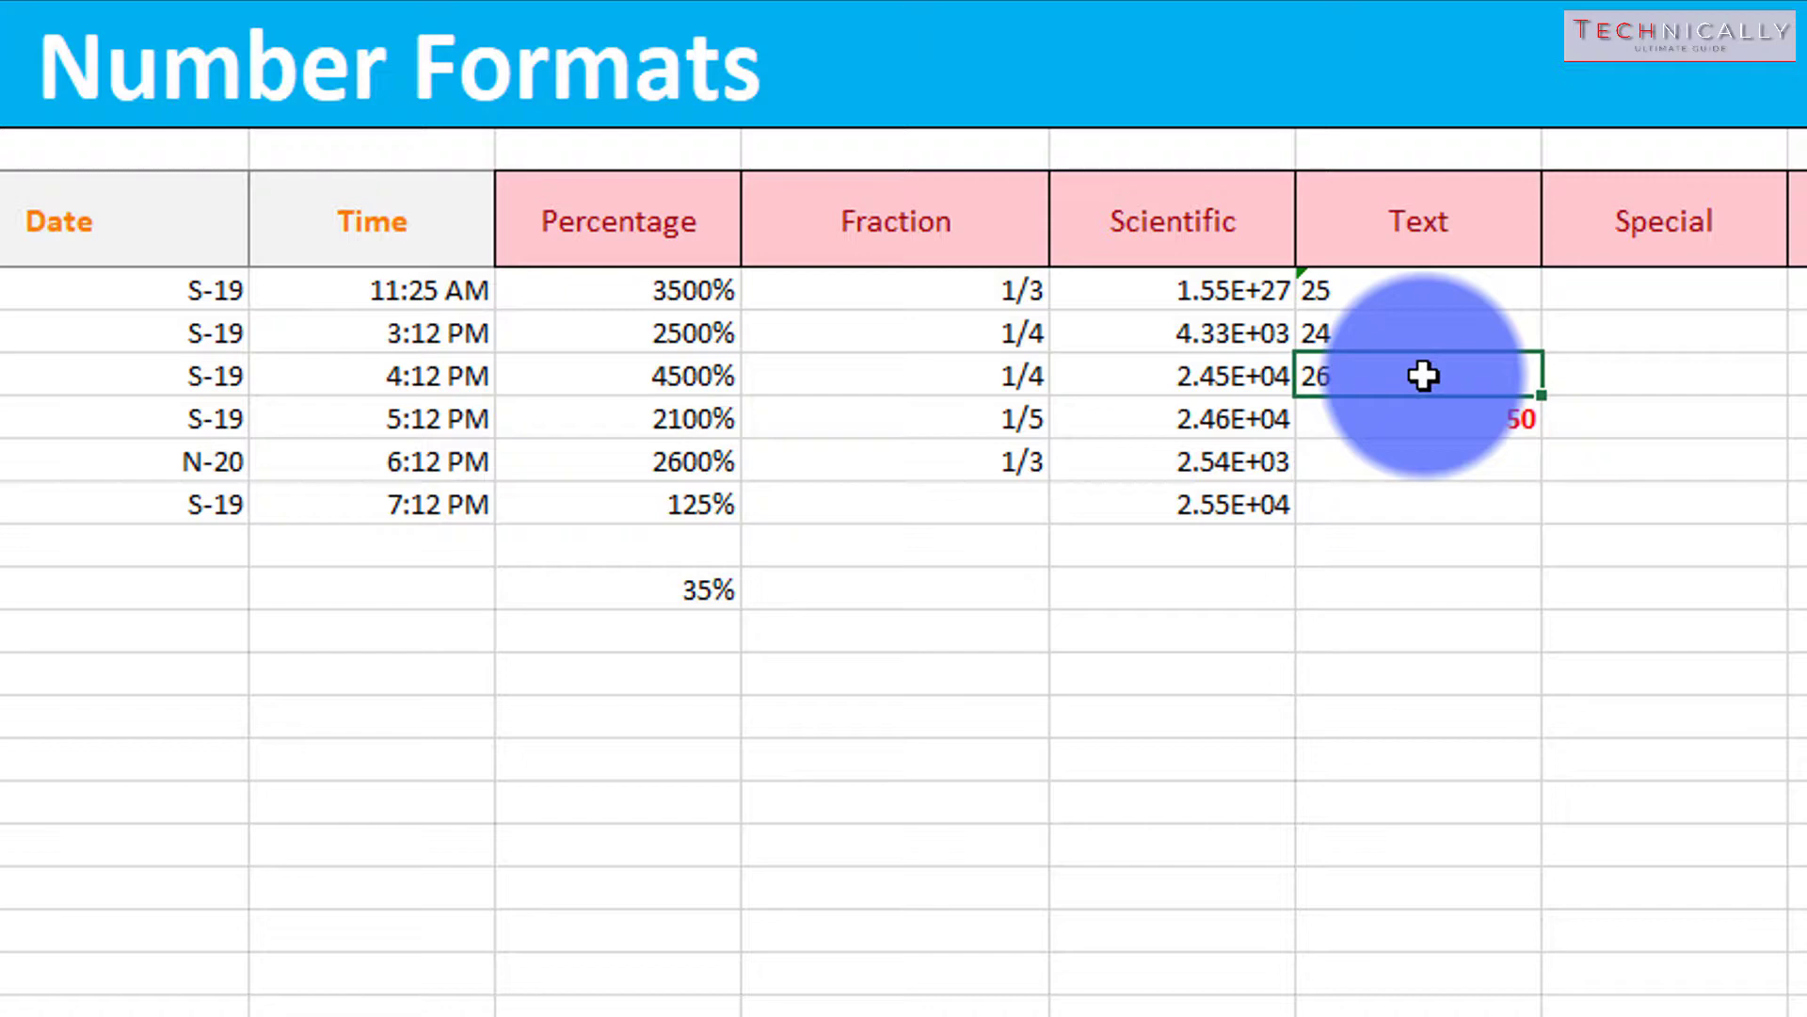
{"action": "key", "text": "Up"}
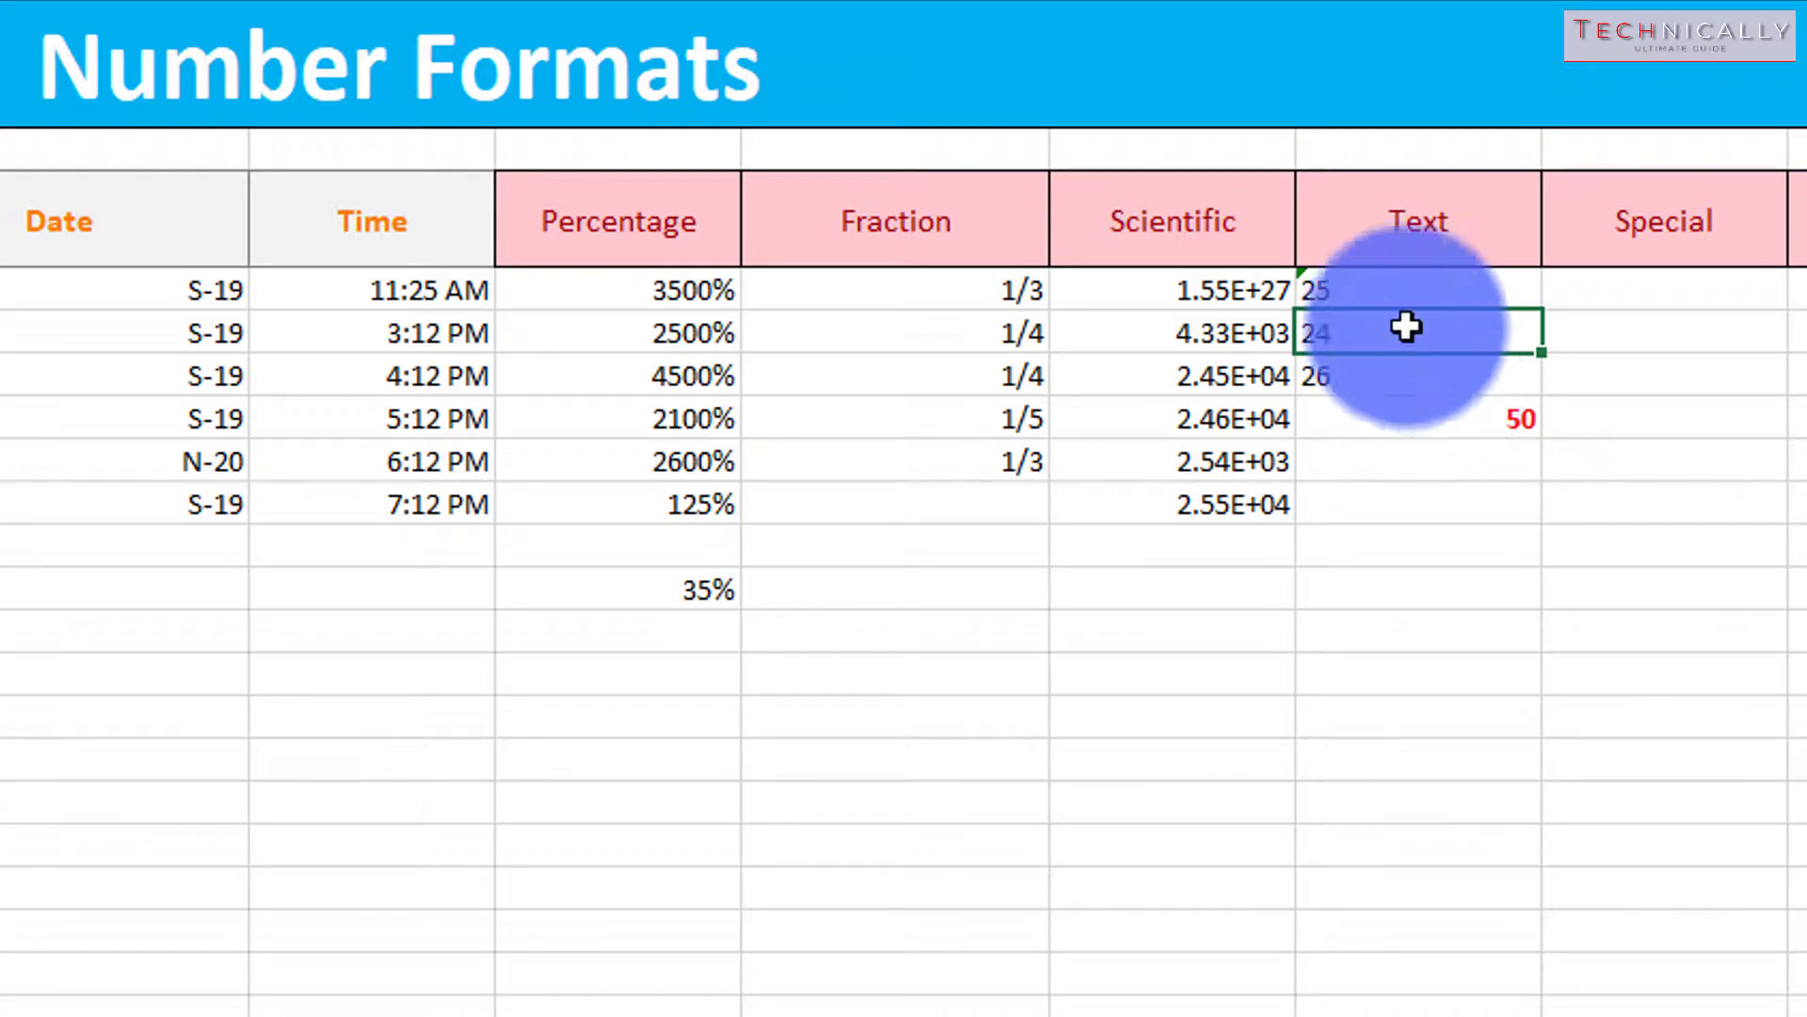
{"action": "left_click", "coordinate": [1405, 287]}
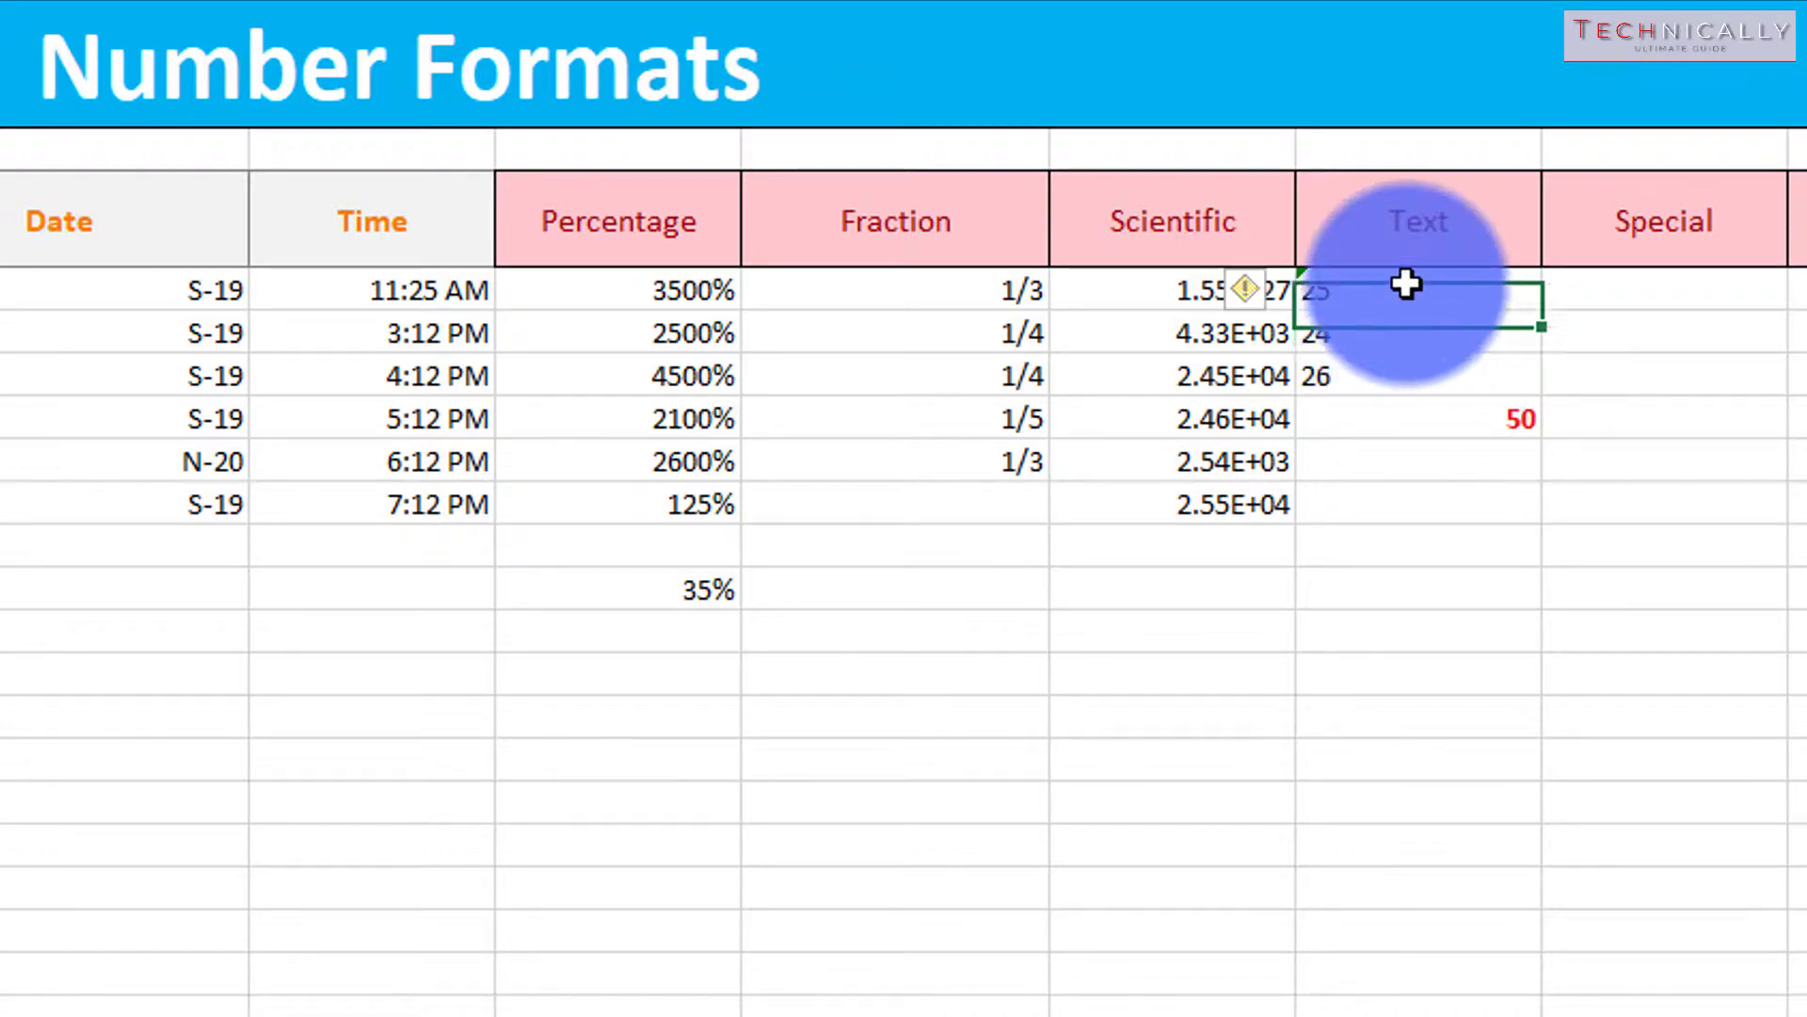
{"action": "left_click", "coordinate": [1500, 421]}
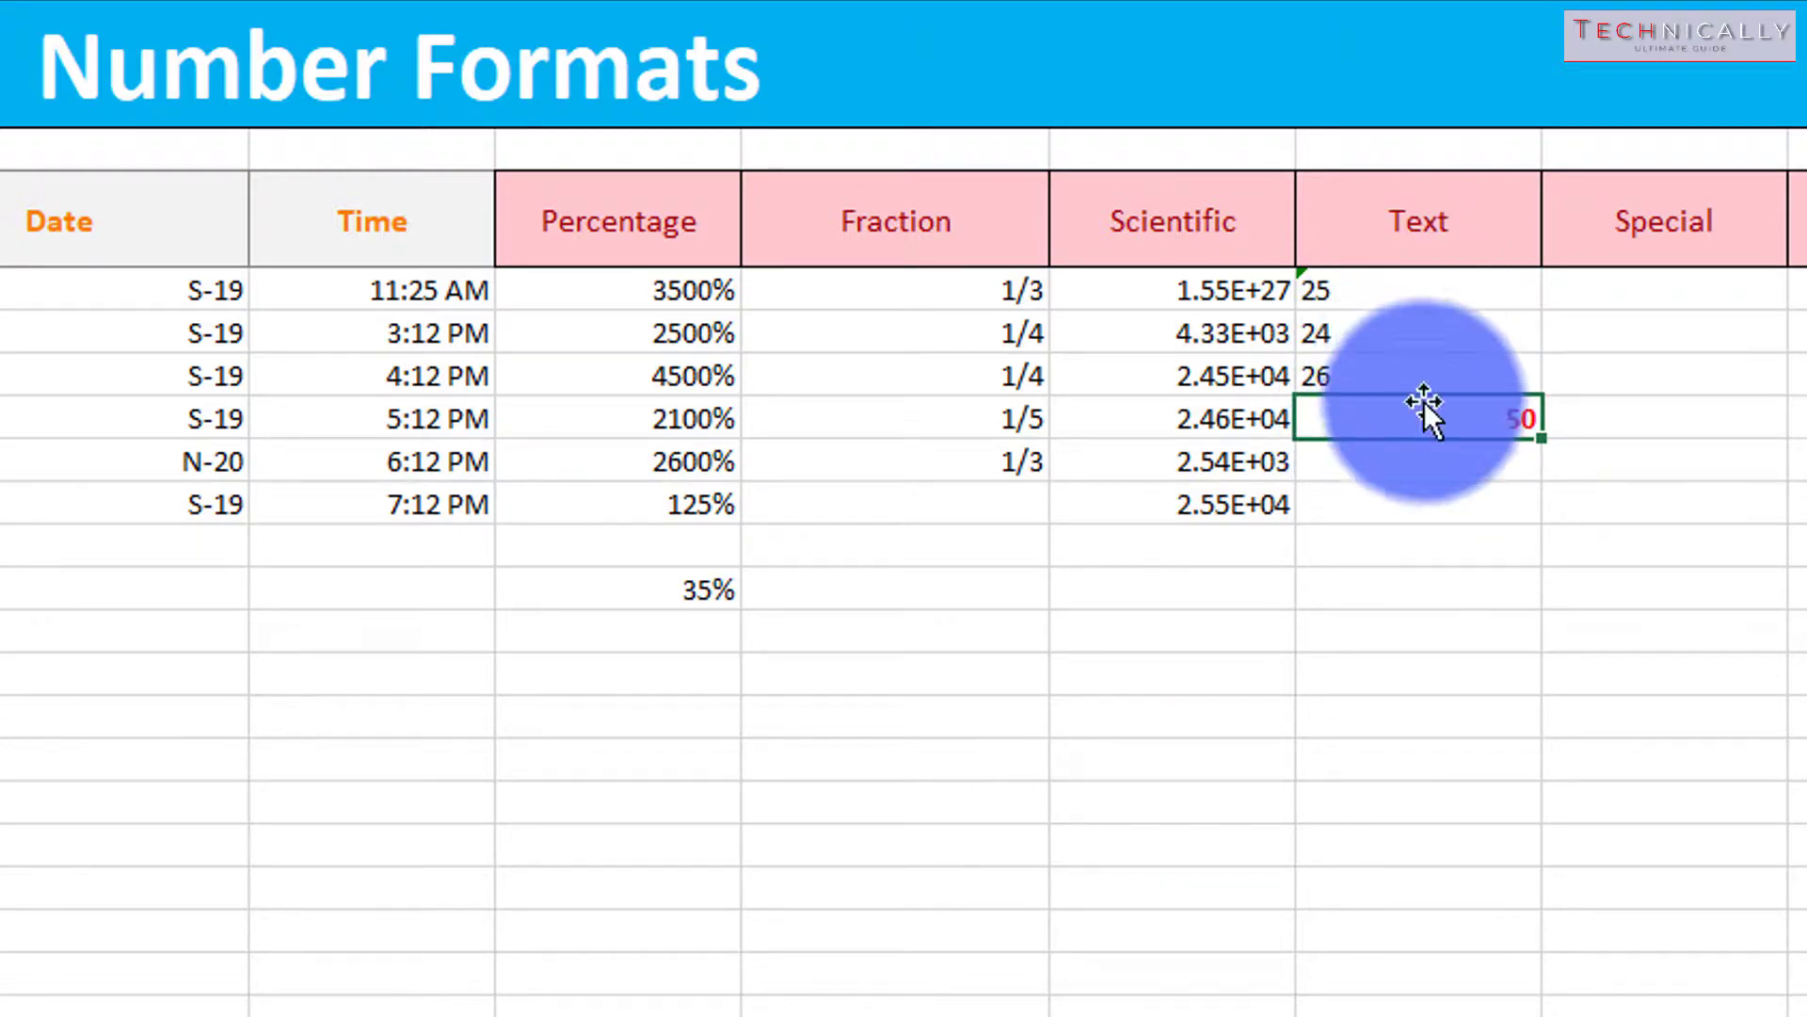
{"action": "left_click", "coordinate": [1392, 337]}
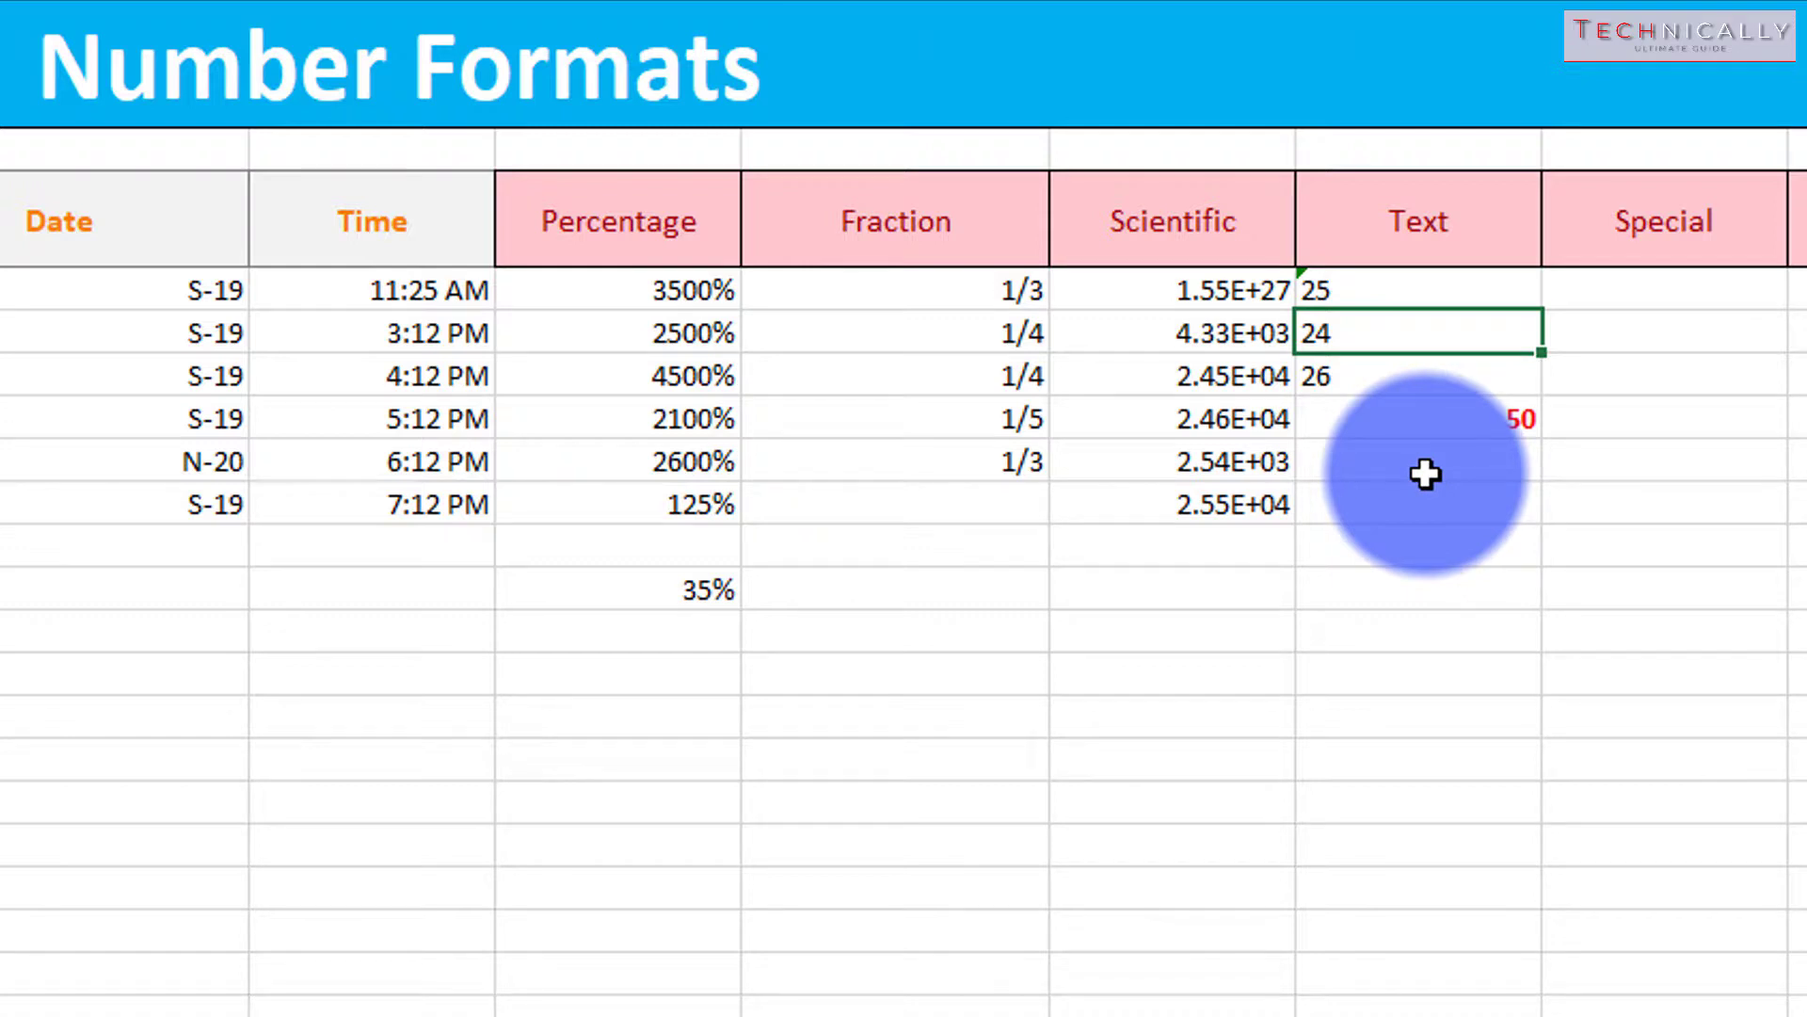
{"action": "left_click", "coordinate": [1372, 381]}
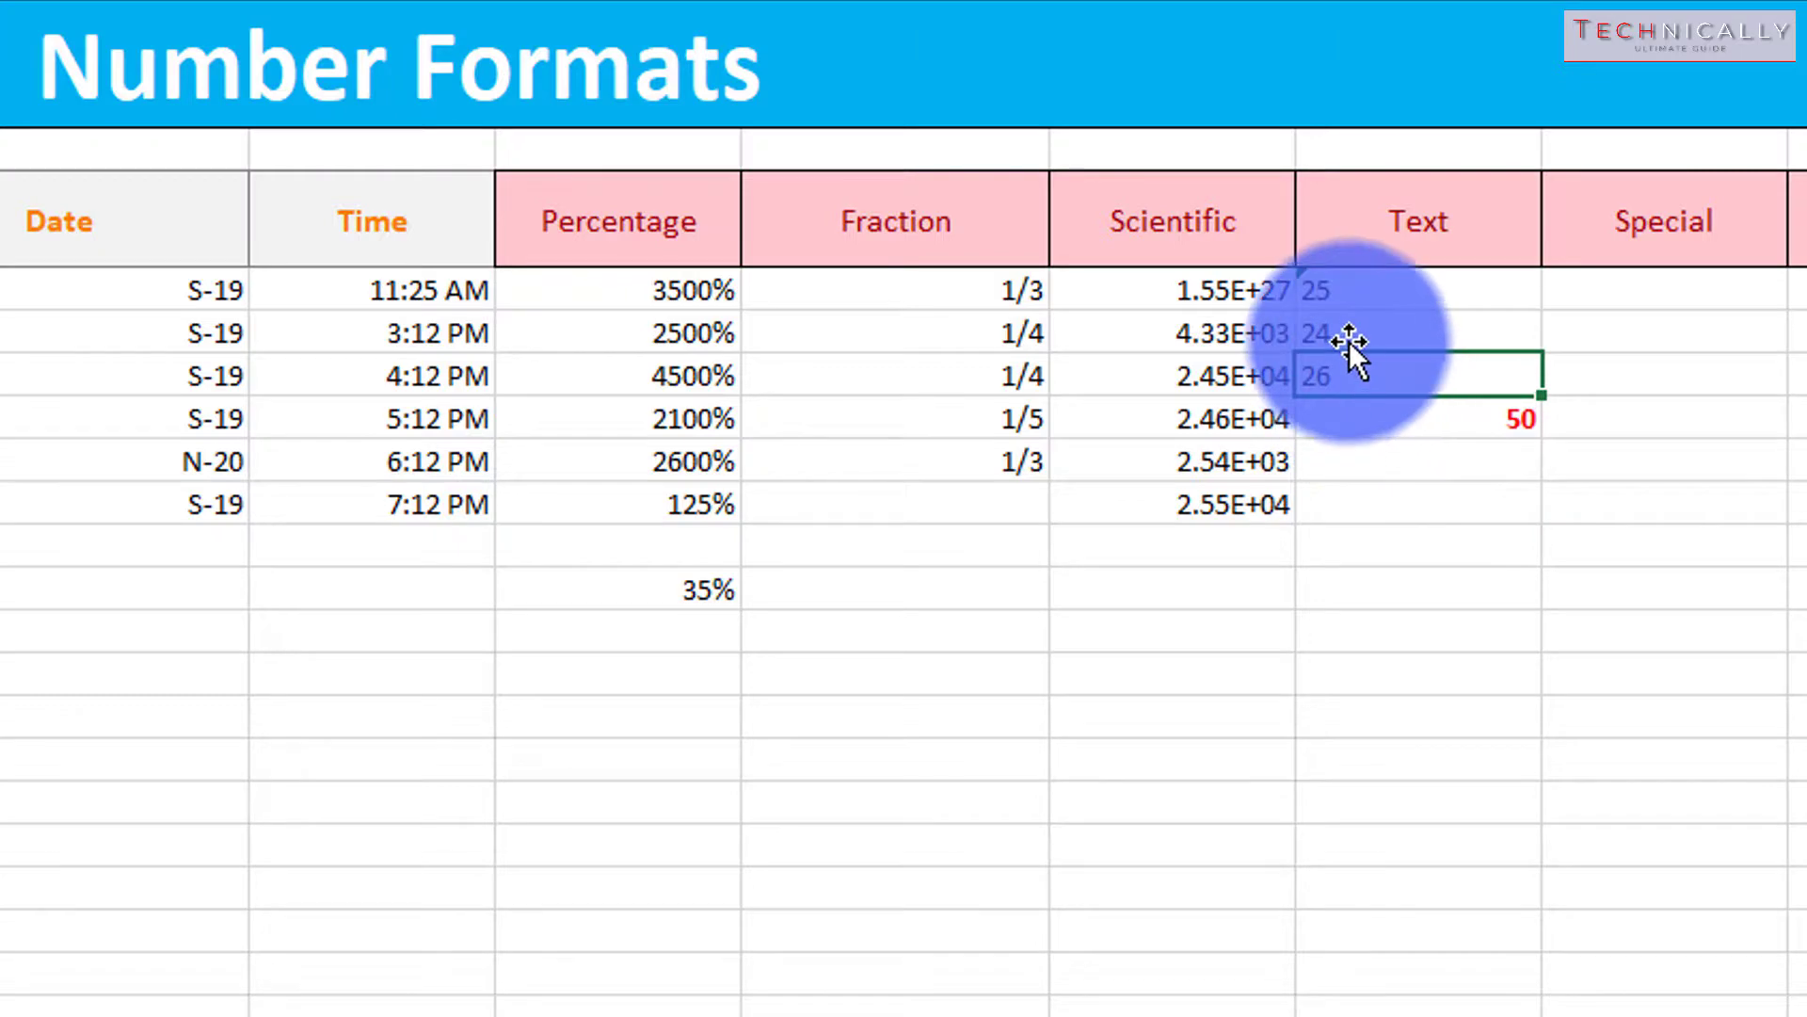
Step: Re-enter 24 and 26 in K8:K9 as text and check the K10 total now shows 0
{"action": "left_click", "coordinate": [1348, 341]}
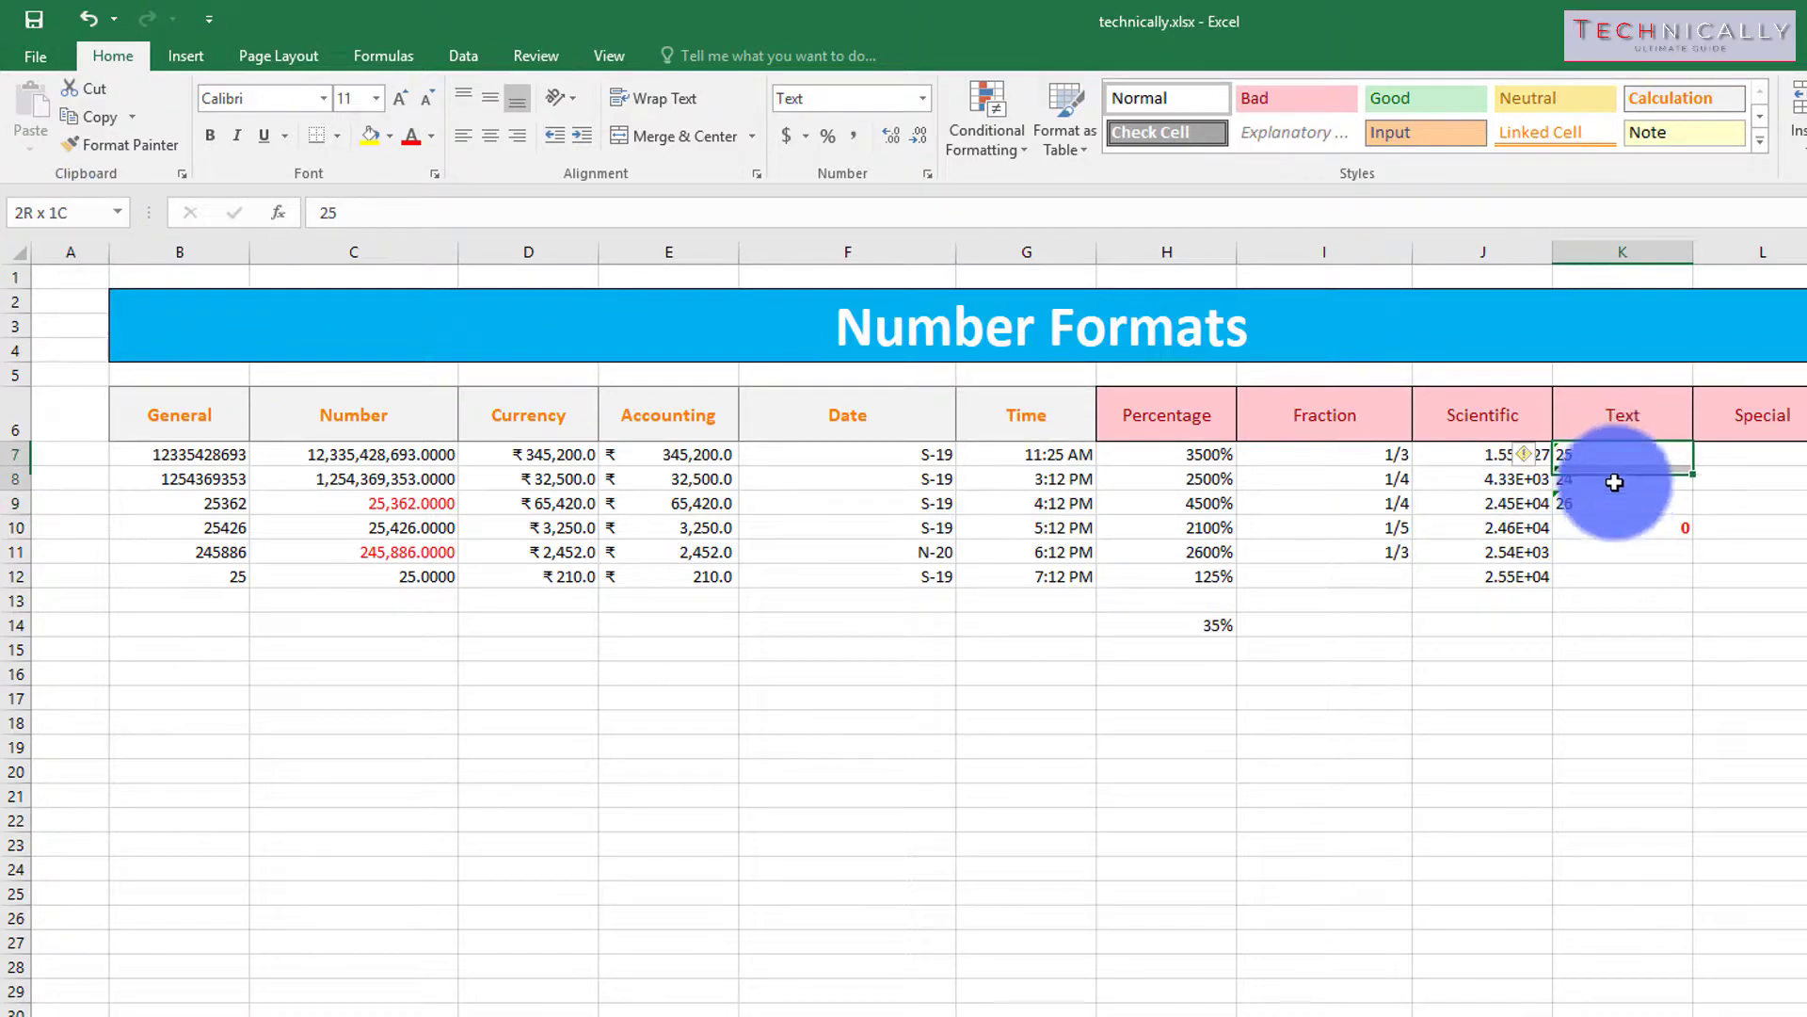
{"action": "left_click", "coordinate": [1670, 599]}
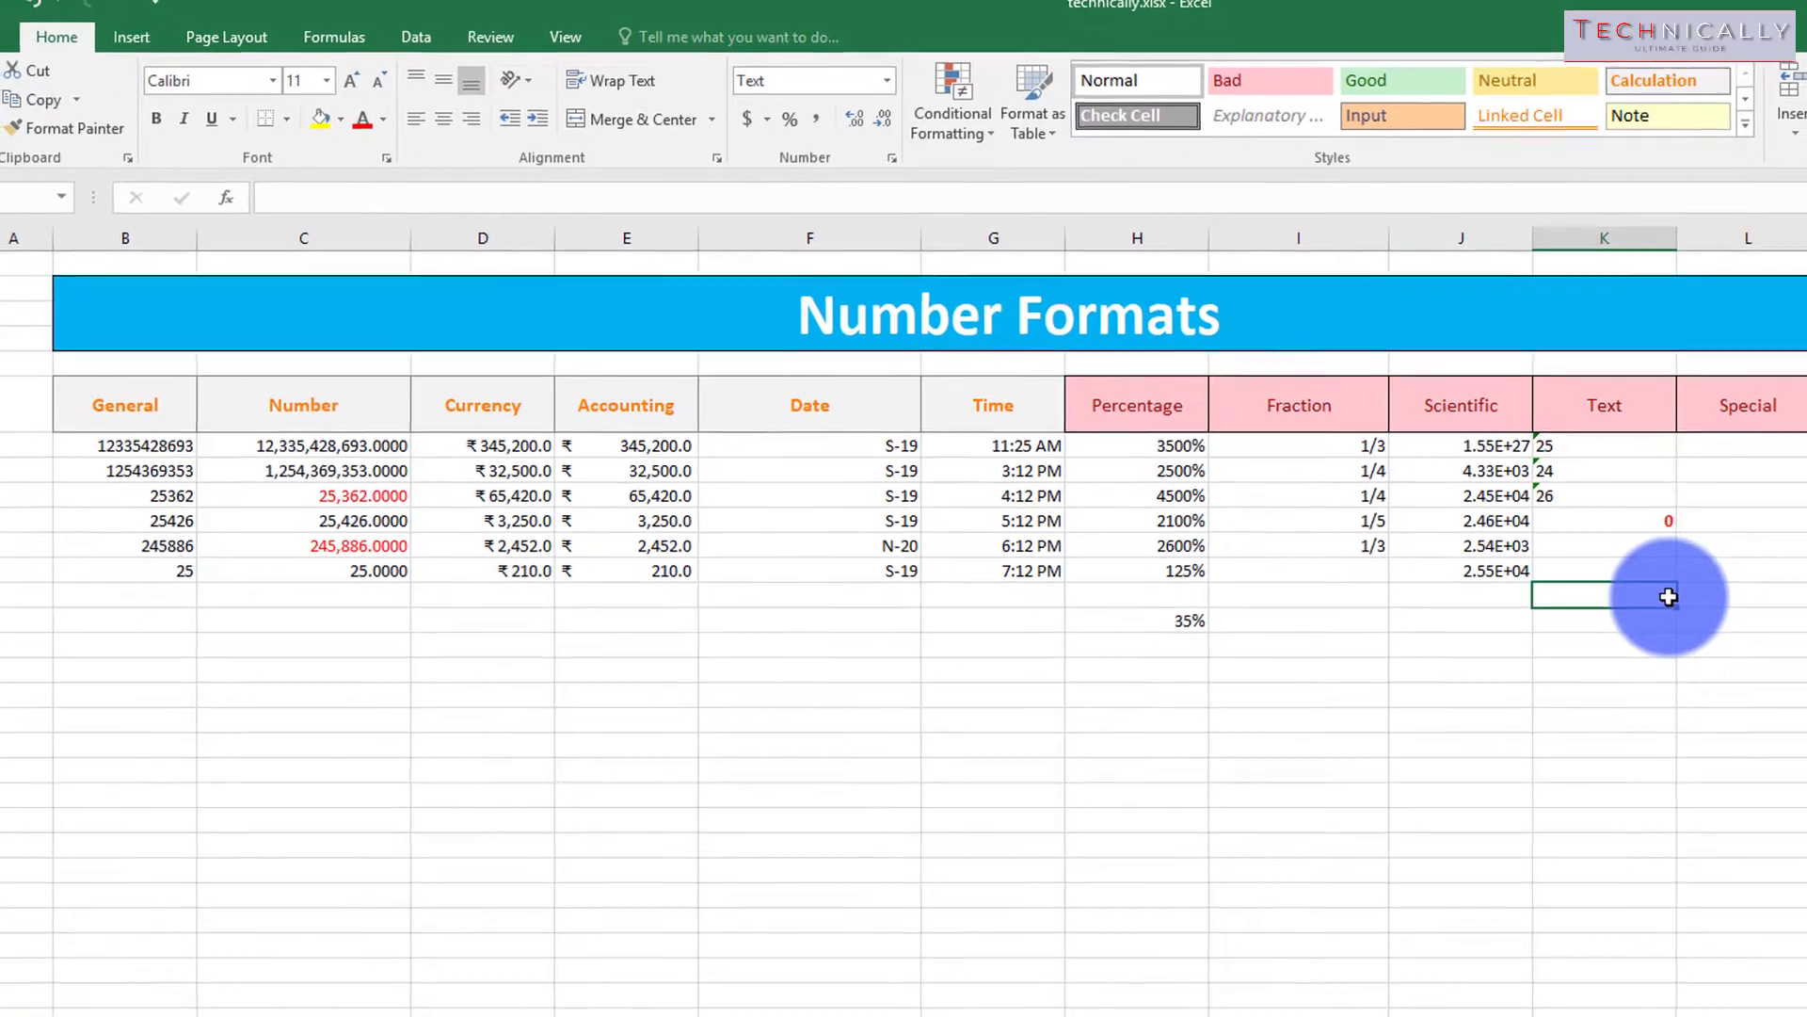
{"action": "left_click", "coordinate": [1610, 516]}
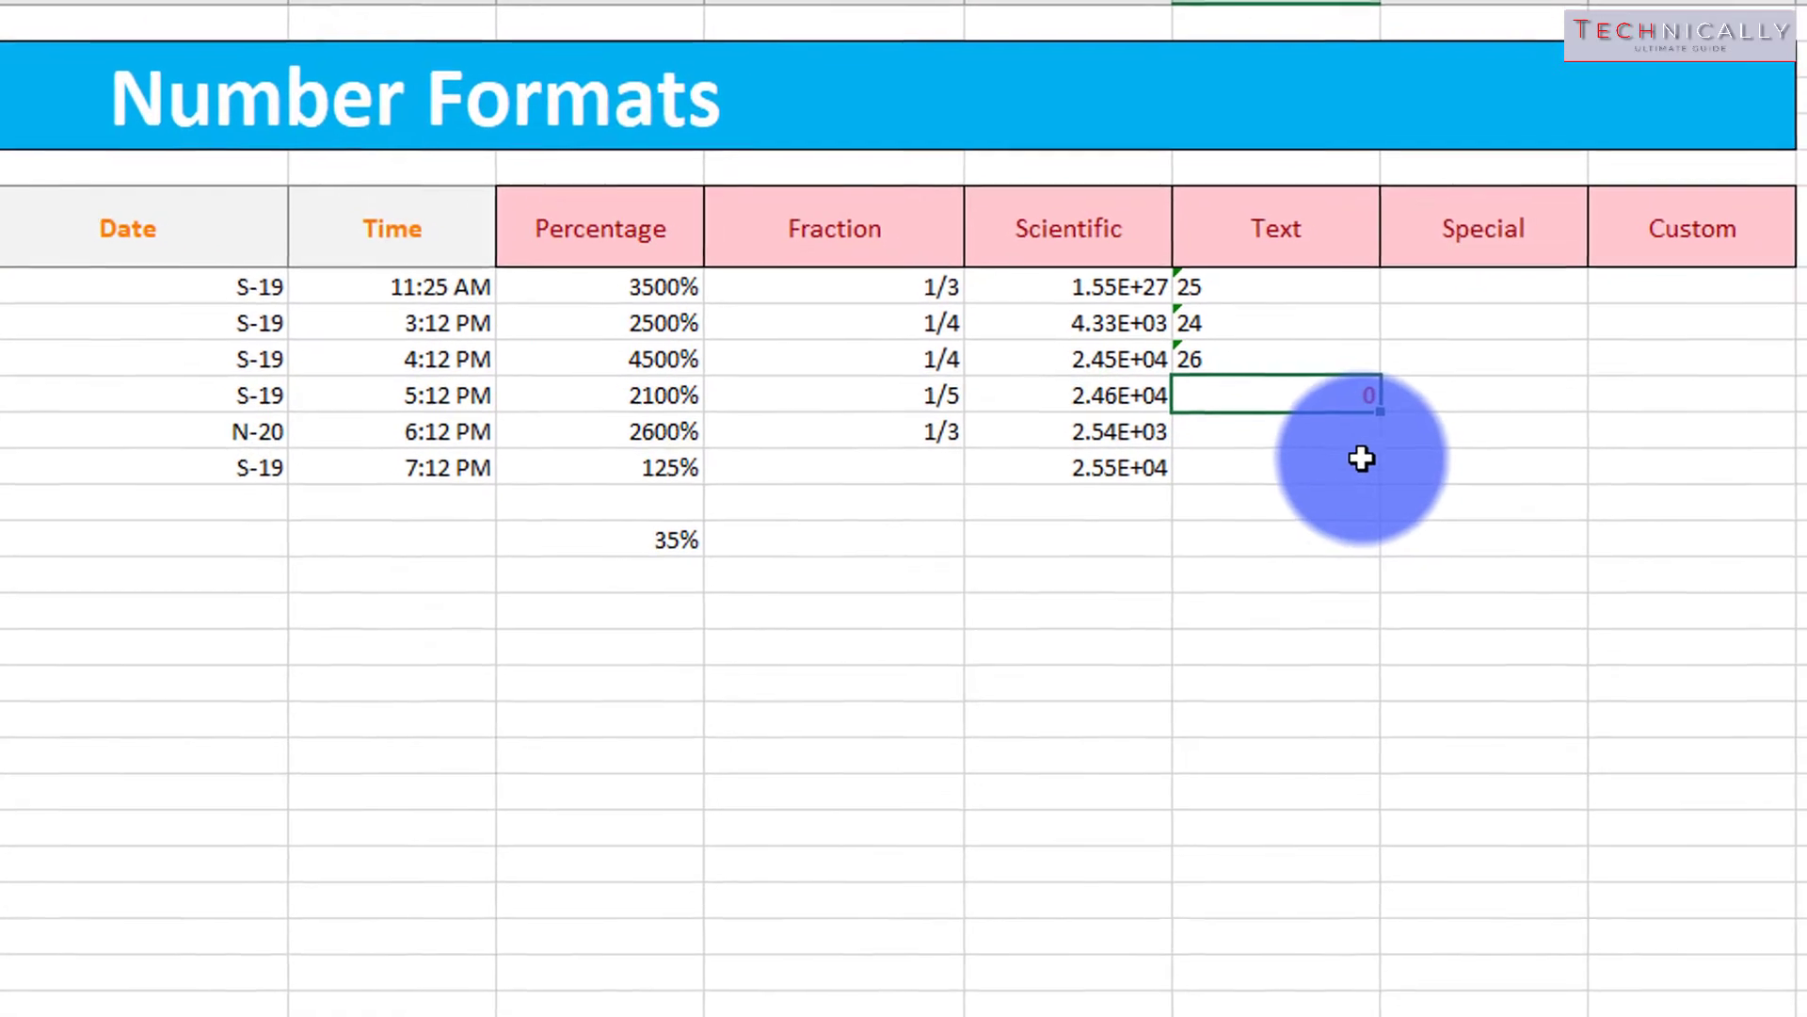
{"action": "left_click", "coordinate": [1348, 463]}
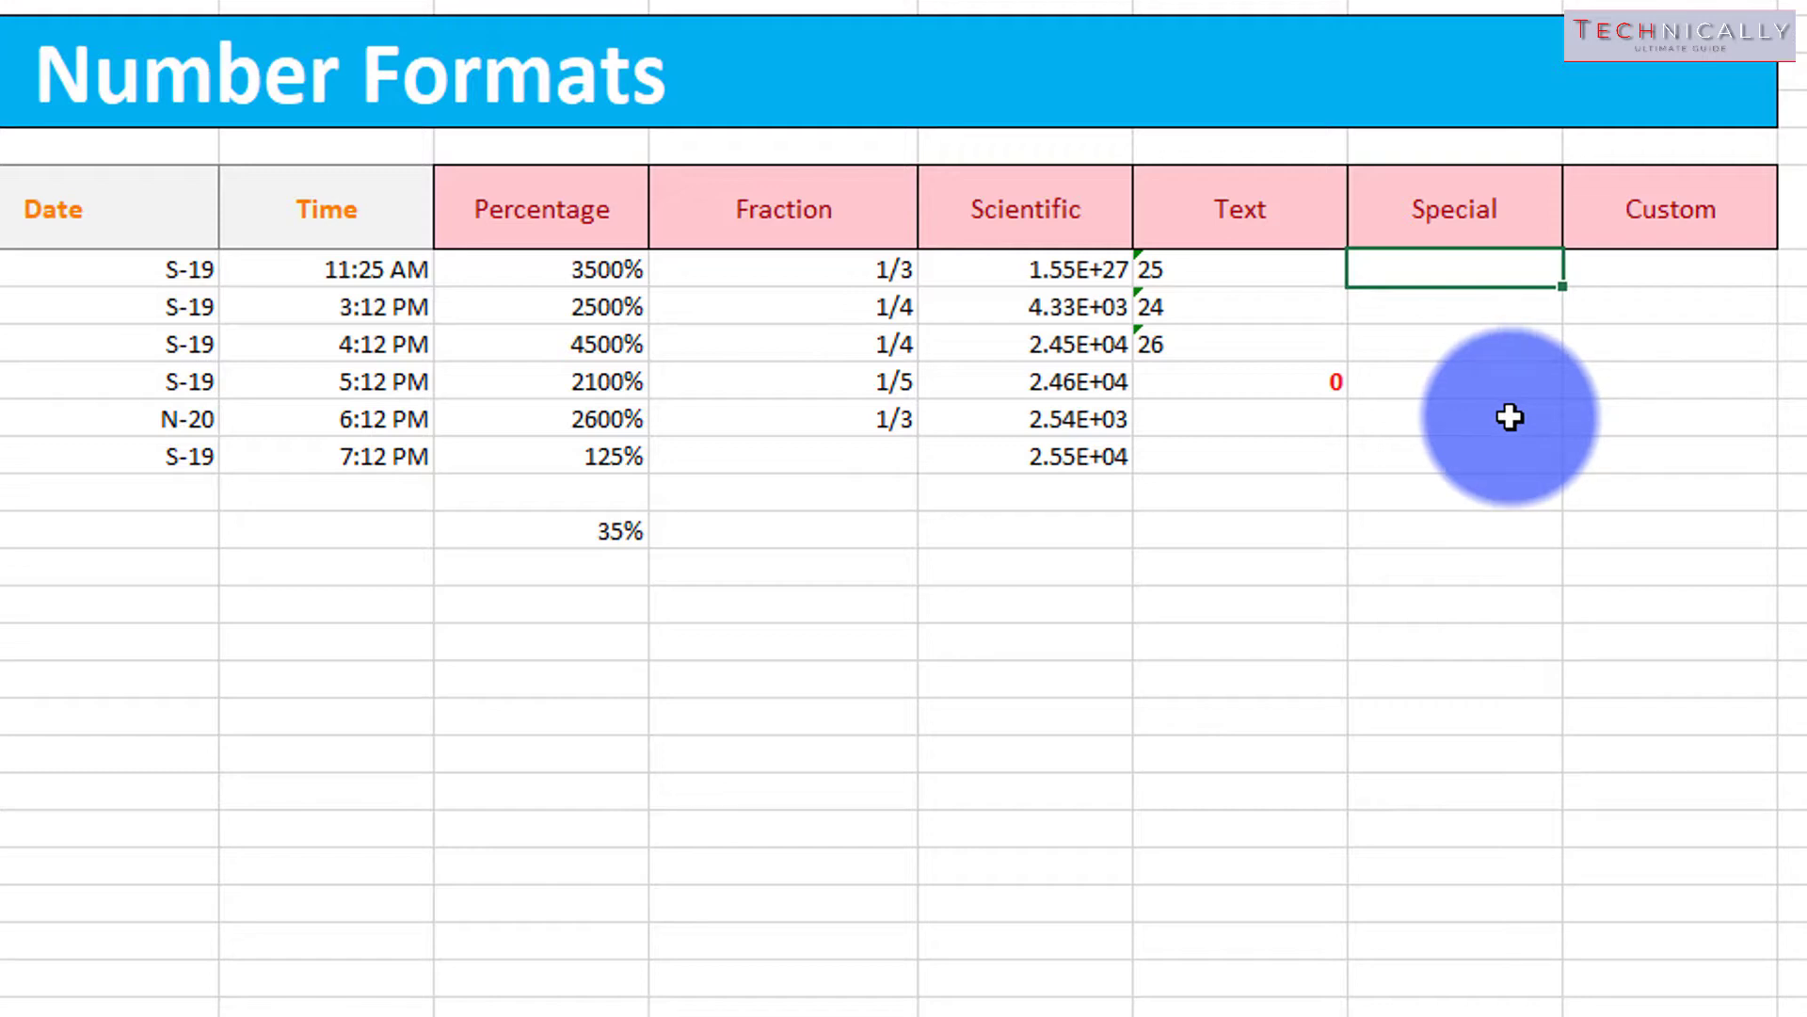
Step: Enter 24286, 254689, 254852, 25485 and 254852 in L7:L11 and select them
{"action": "type", "text": "24286"}
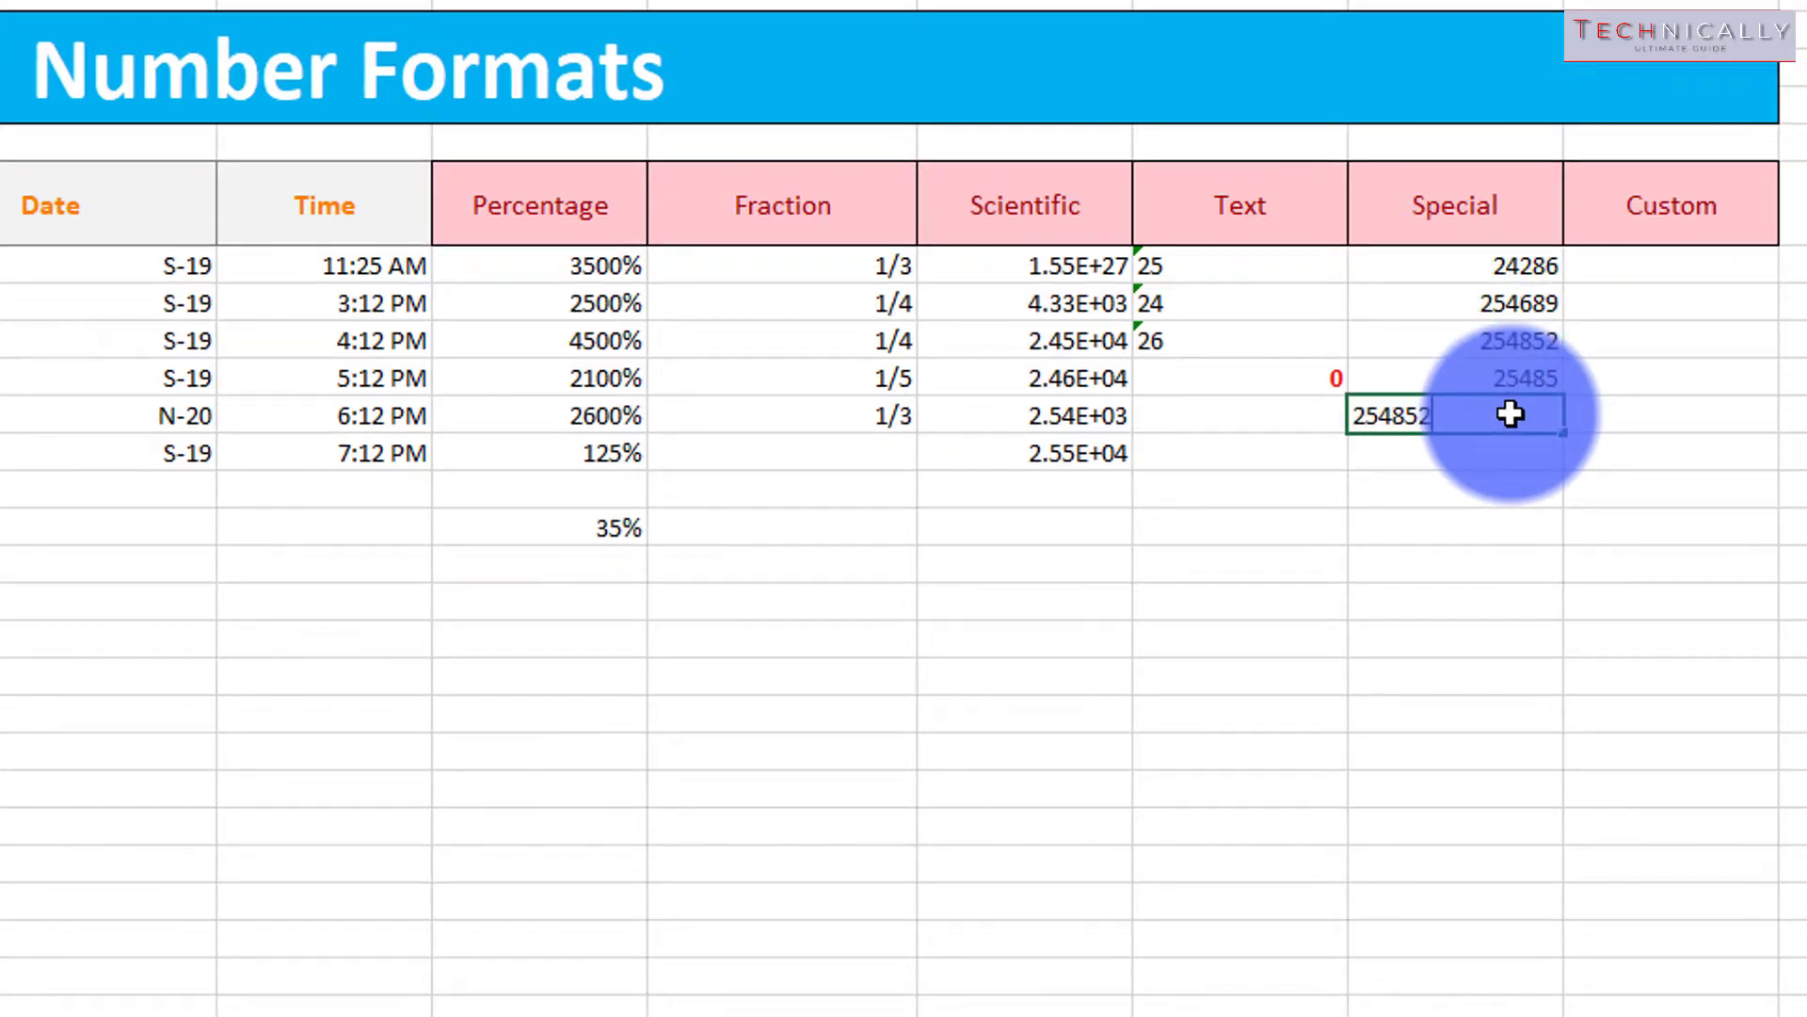
{"action": "key", "text": "Return"}
{"action": "left_click", "coordinate": [1611, 425]}
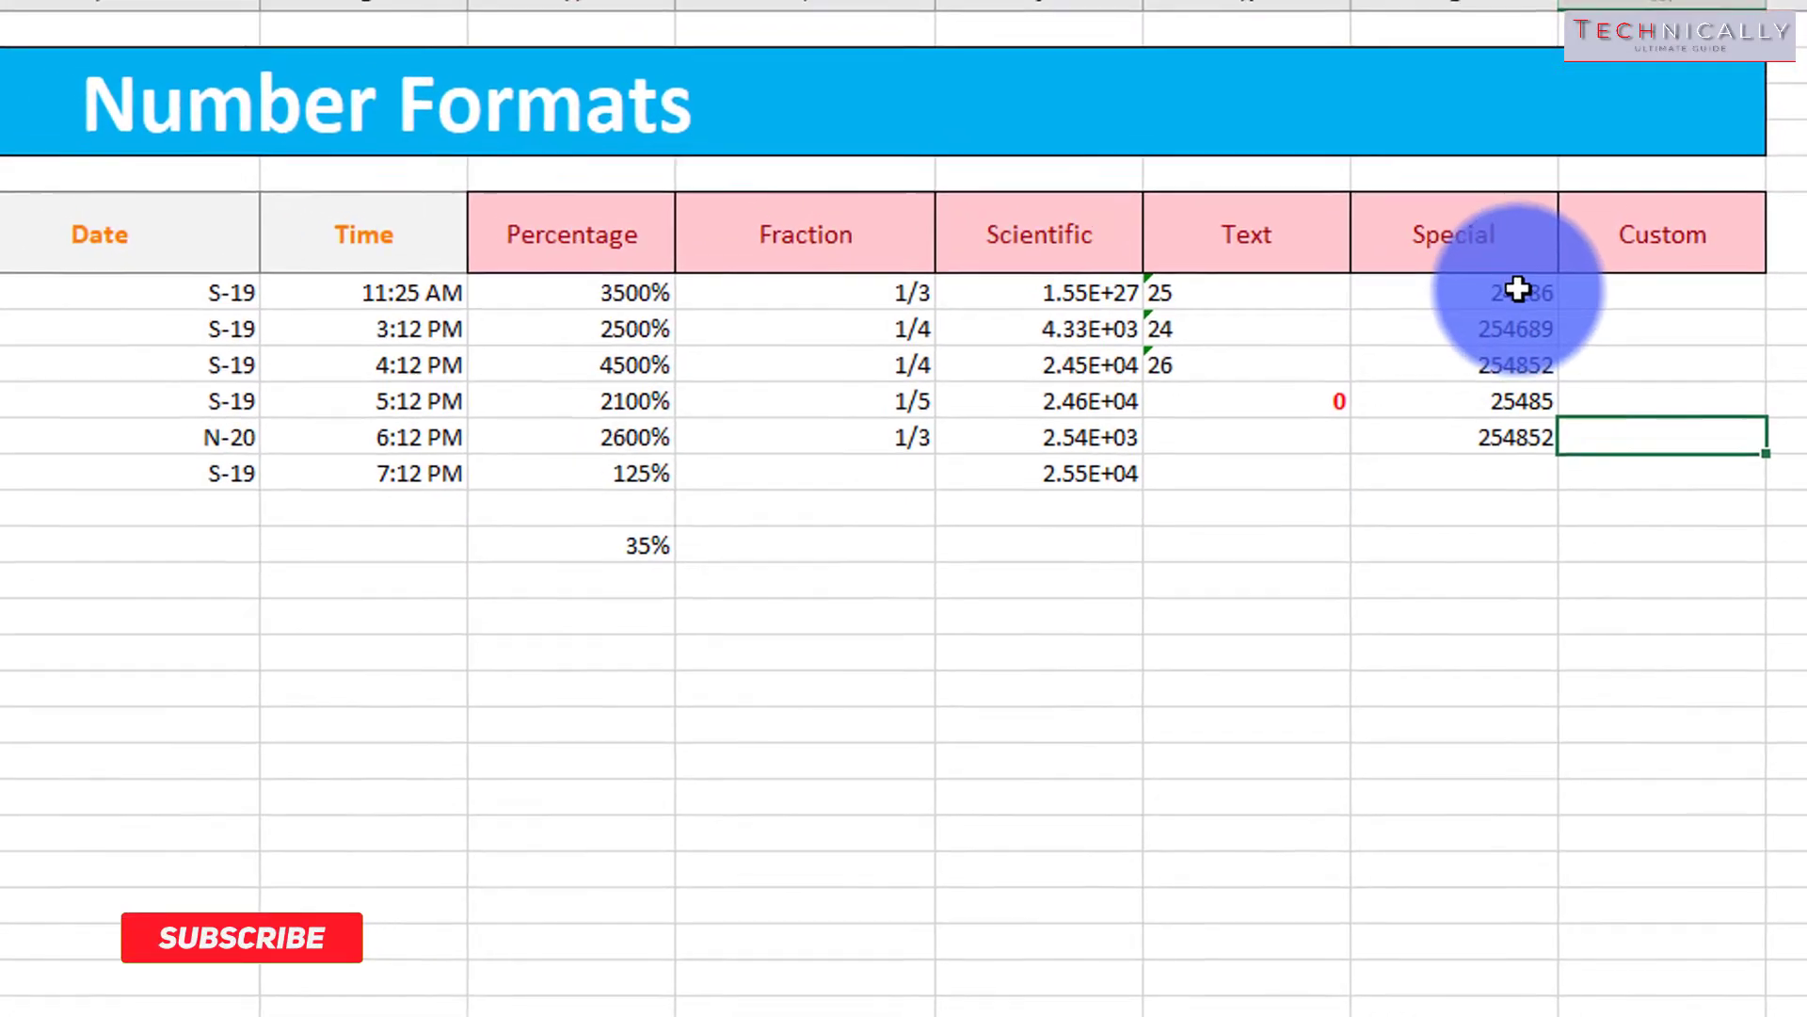
{"action": "left_click_drag", "start_coordinate": [1517, 290], "coordinate": [1517, 437]}
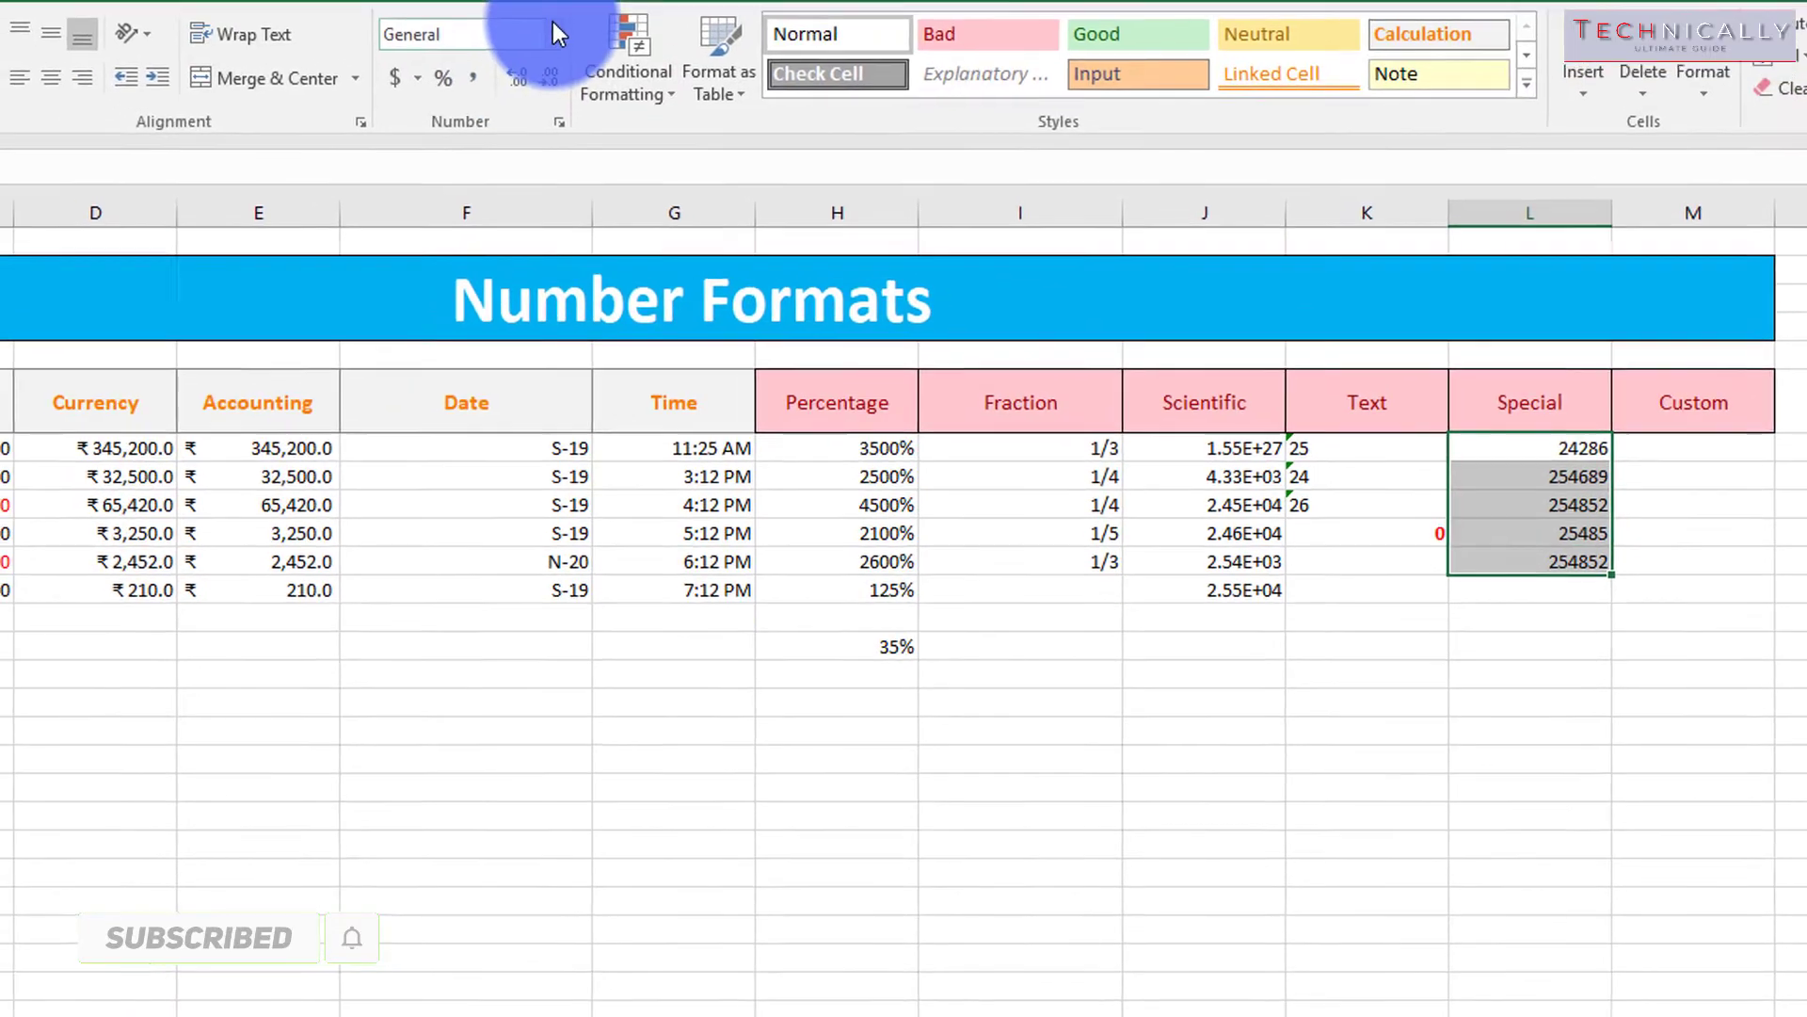
Step: Apply the Zip Code + 4 special format to the Special column values
{"action": "left_click", "coordinate": [555, 33]}
{"action": "left_click", "coordinate": [540, 754]}
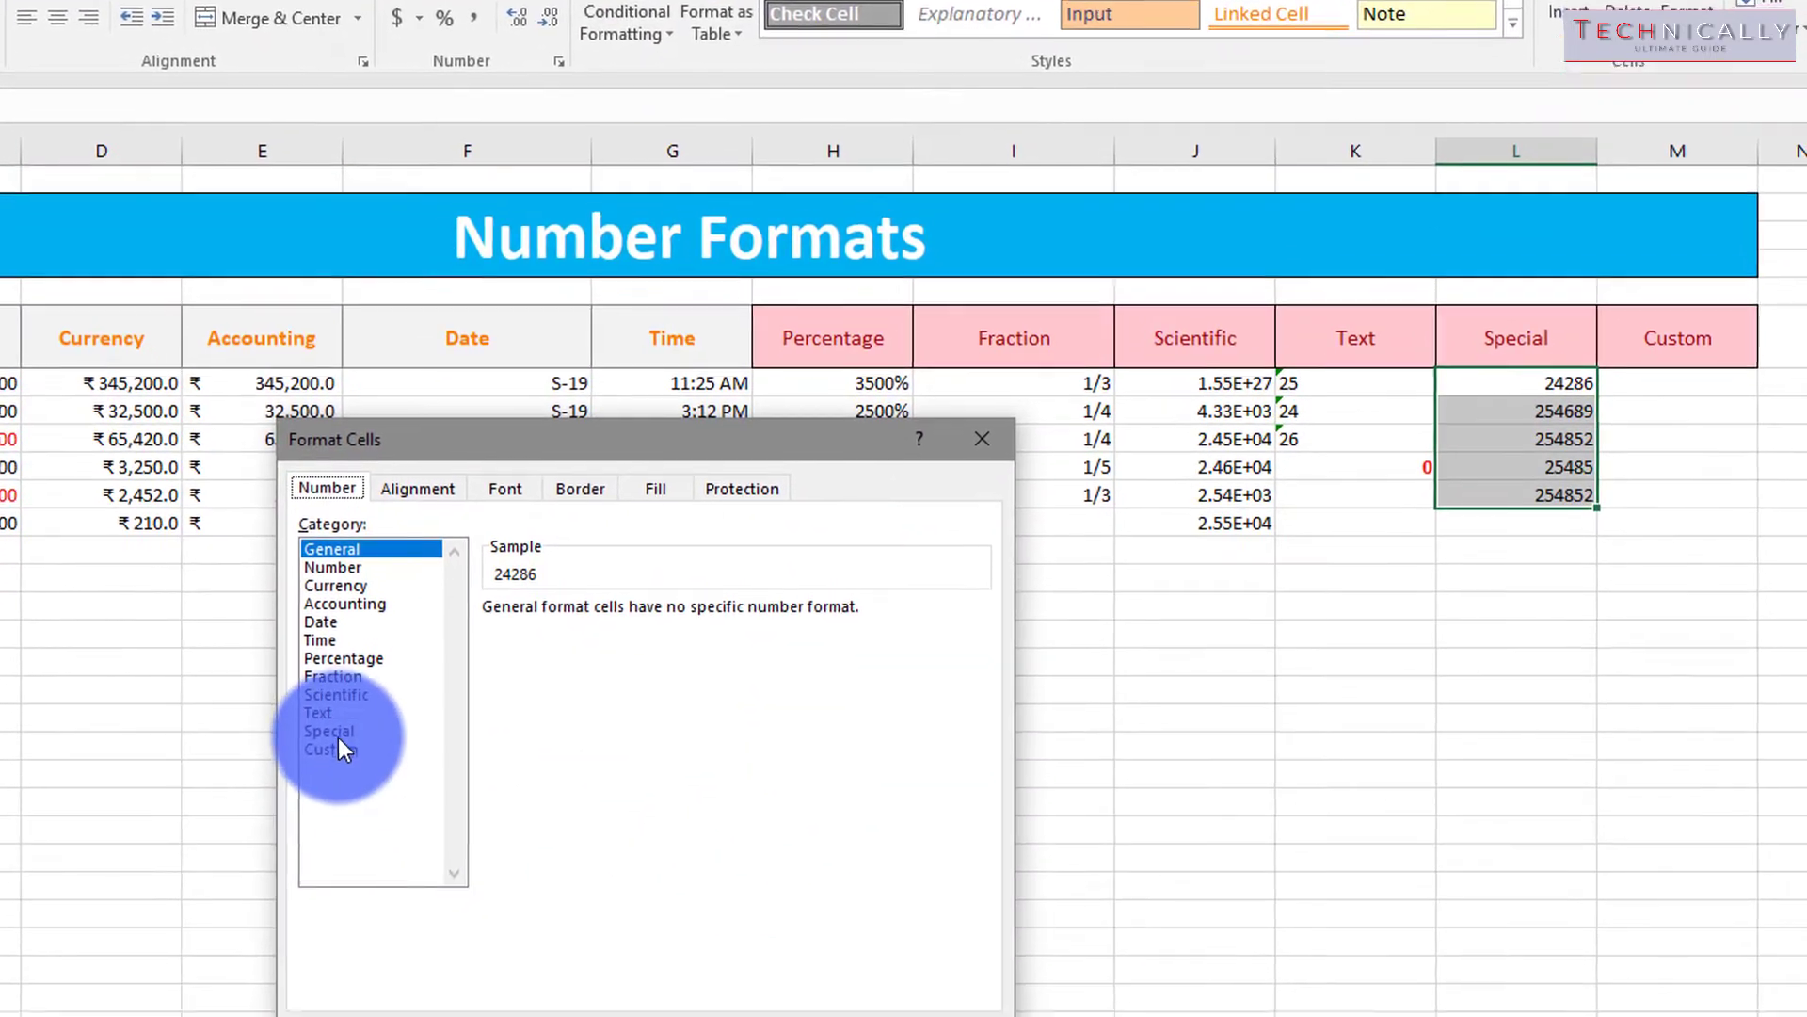
{"action": "left_click", "coordinate": [342, 785]}
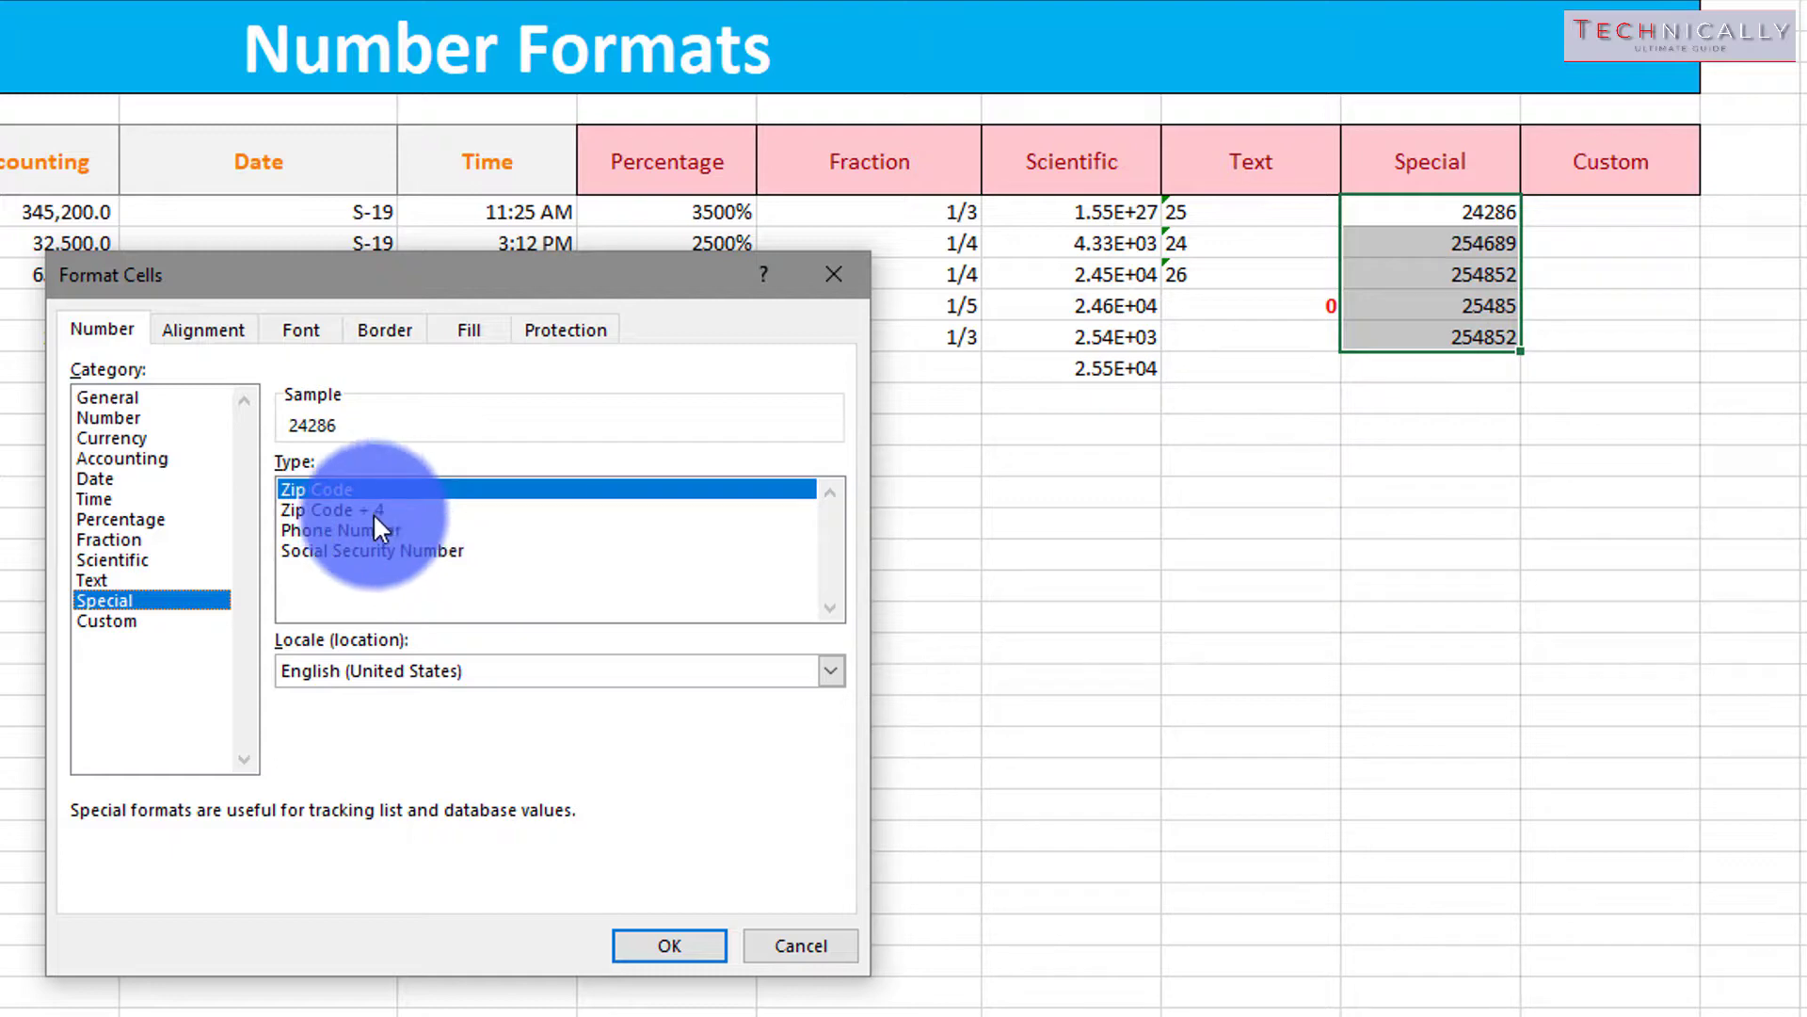
{"action": "left_click", "coordinate": [339, 509]}
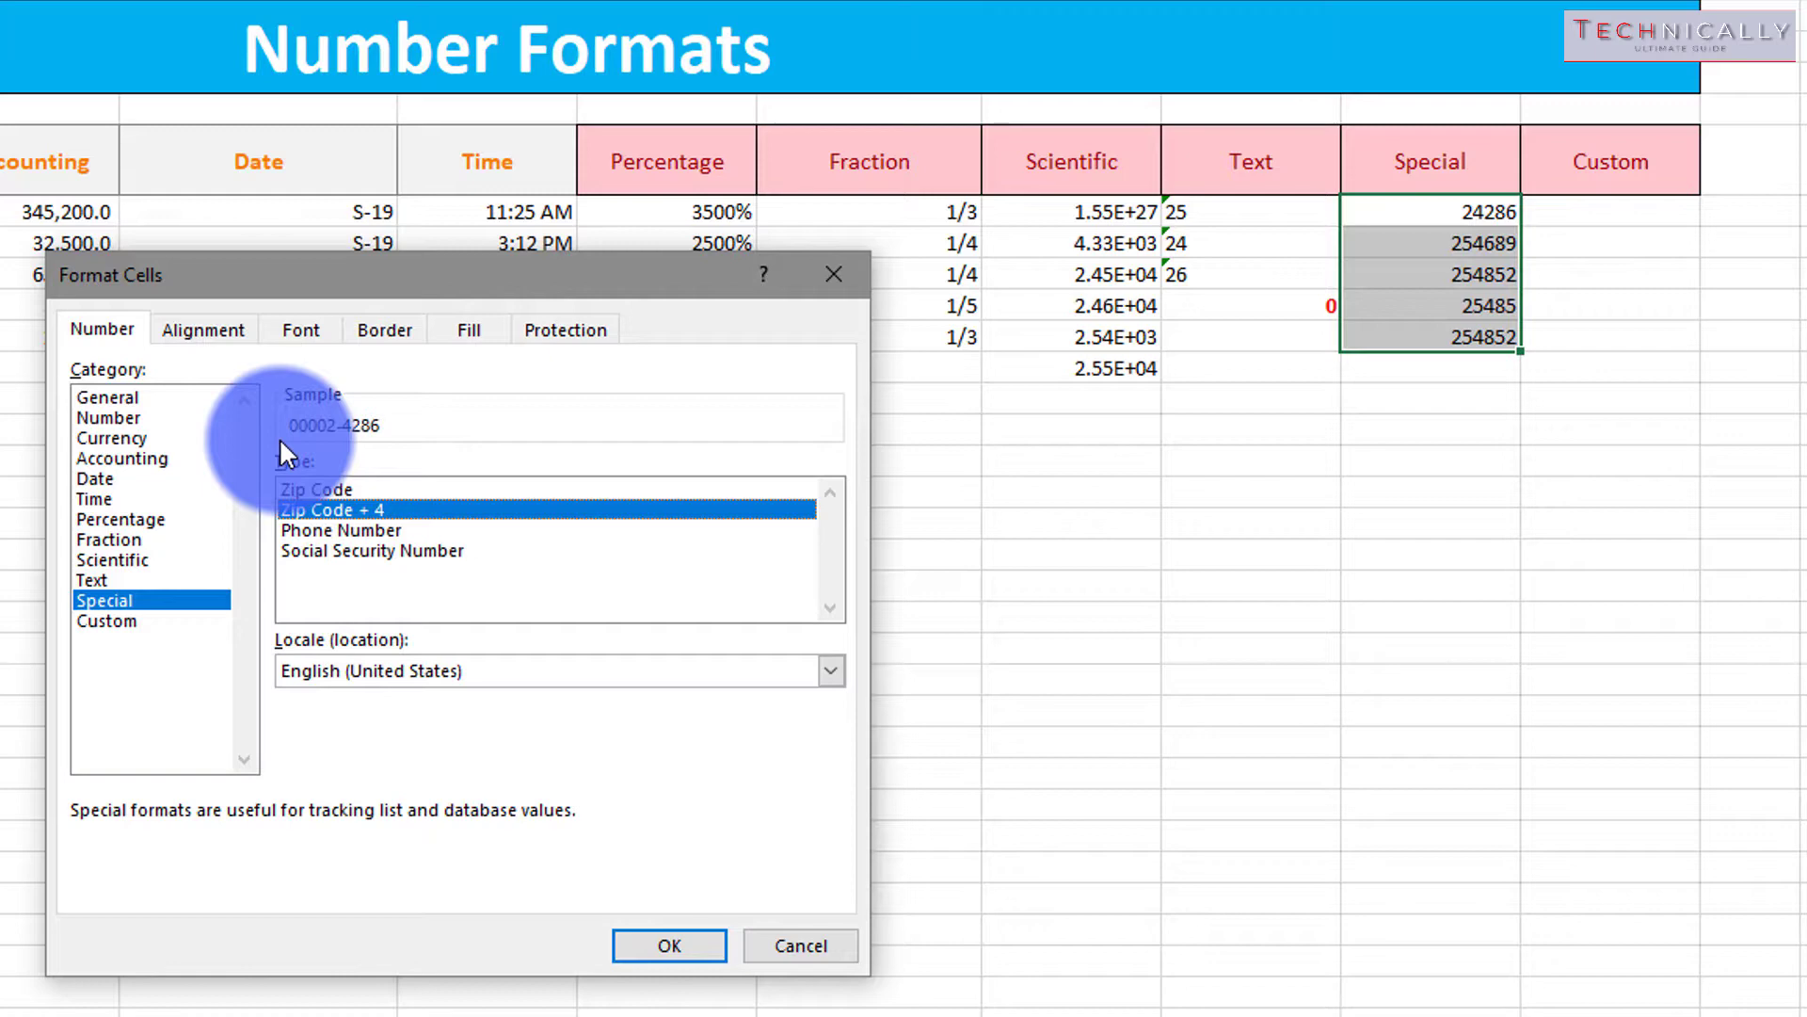
{"action": "left_click", "coordinate": [672, 949]}
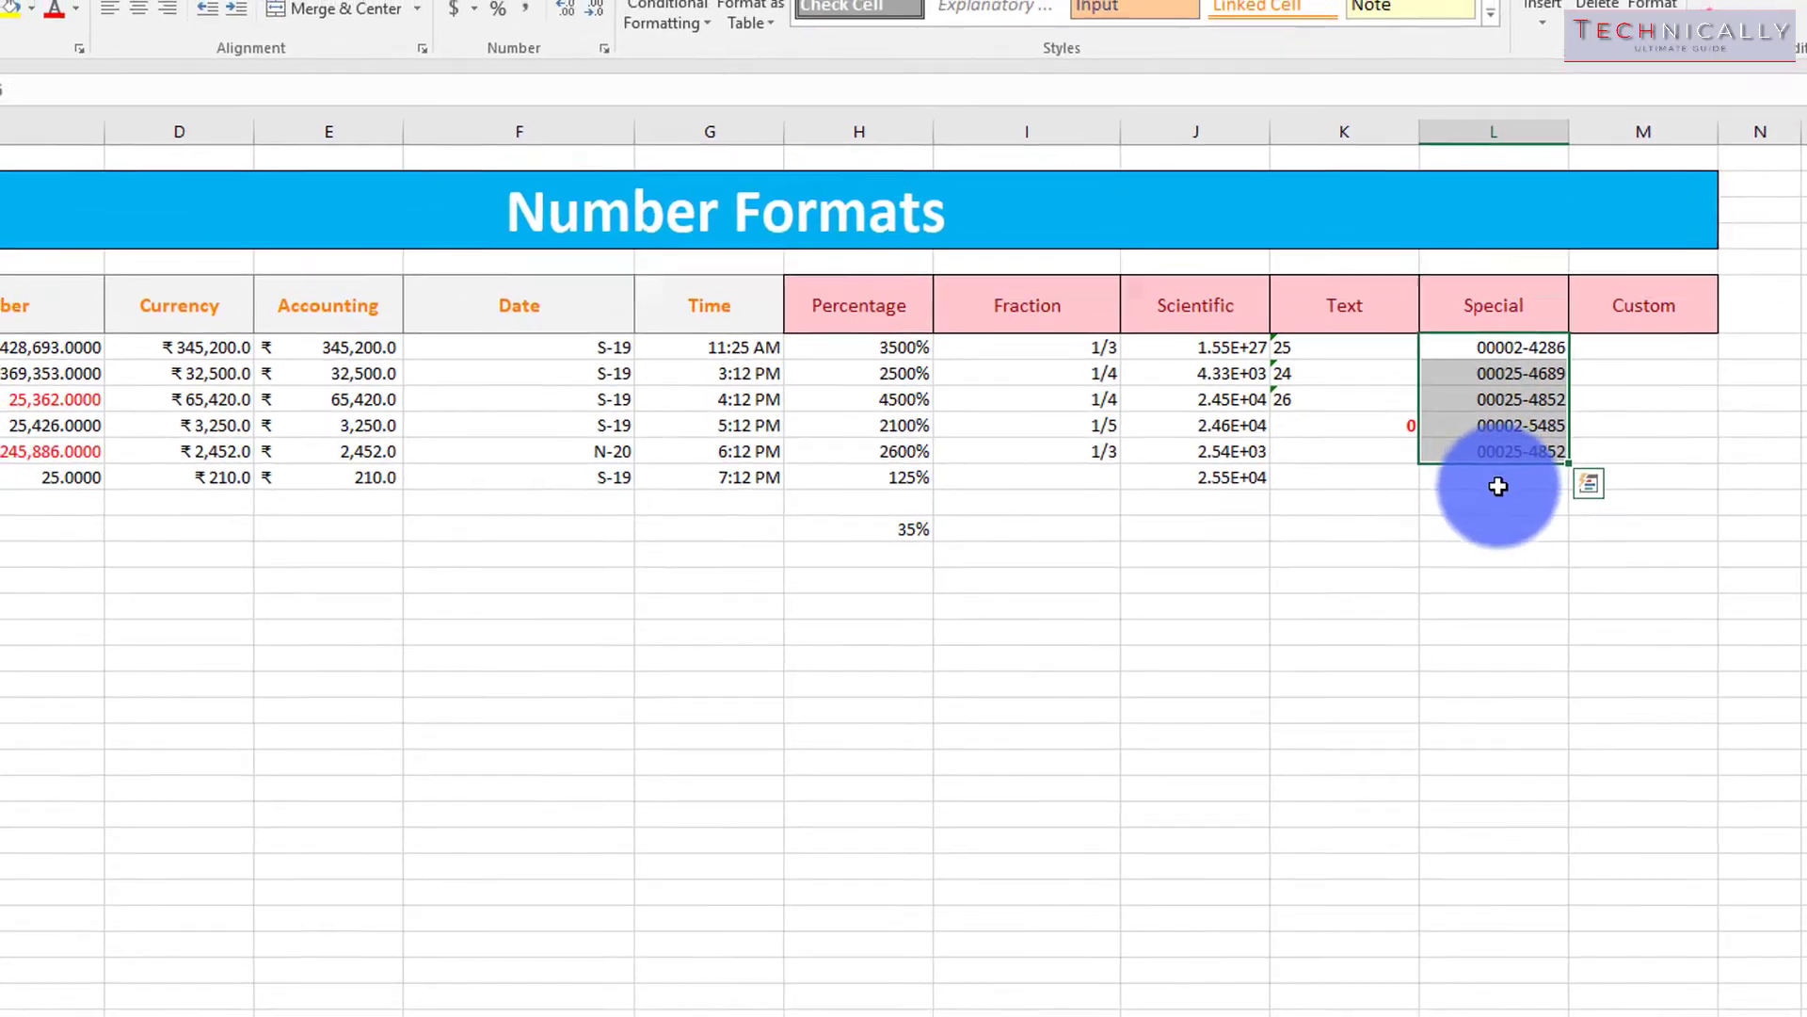
Step: Reformat L7:L11 with the Phone Number special format instead, showing 2-4286, 25-4689
{"action": "left_click", "coordinate": [1497, 446]}
{"action": "left_click_drag", "start_coordinate": [1557, 362], "coordinate": [1558, 459]}
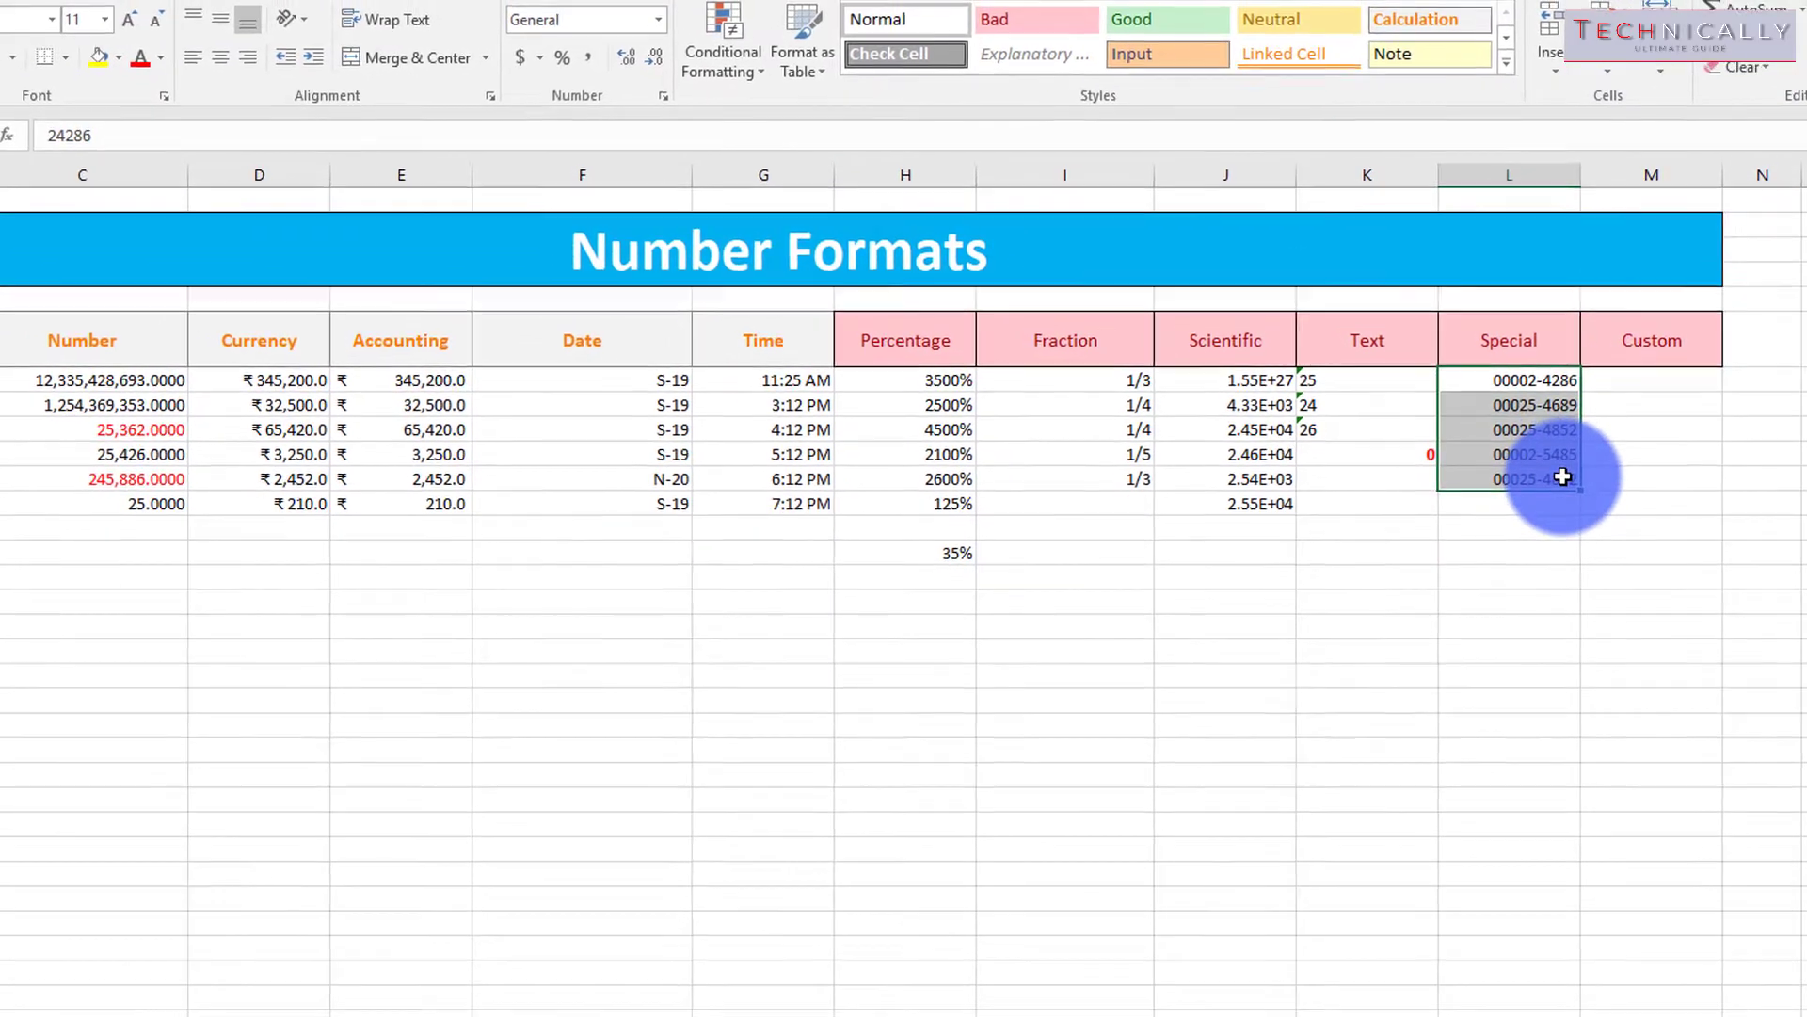
{"action": "left_click", "coordinate": [667, 28]}
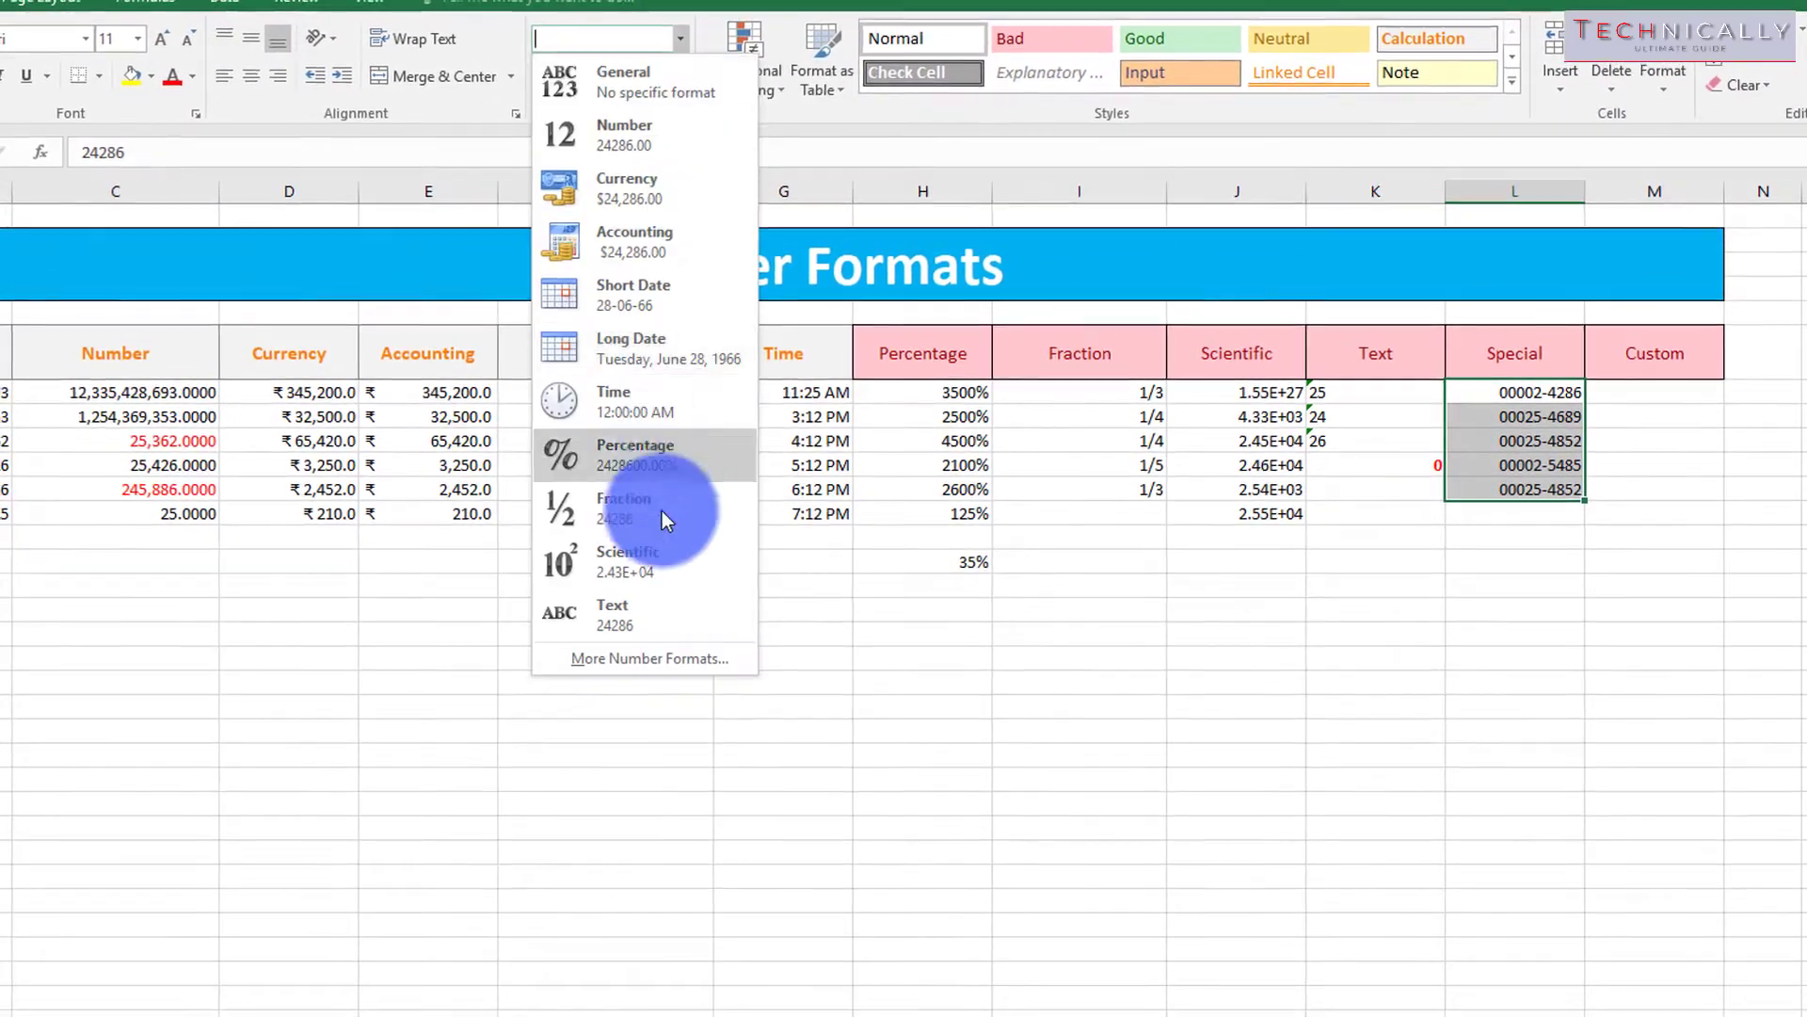
{"action": "left_click", "coordinate": [652, 659]}
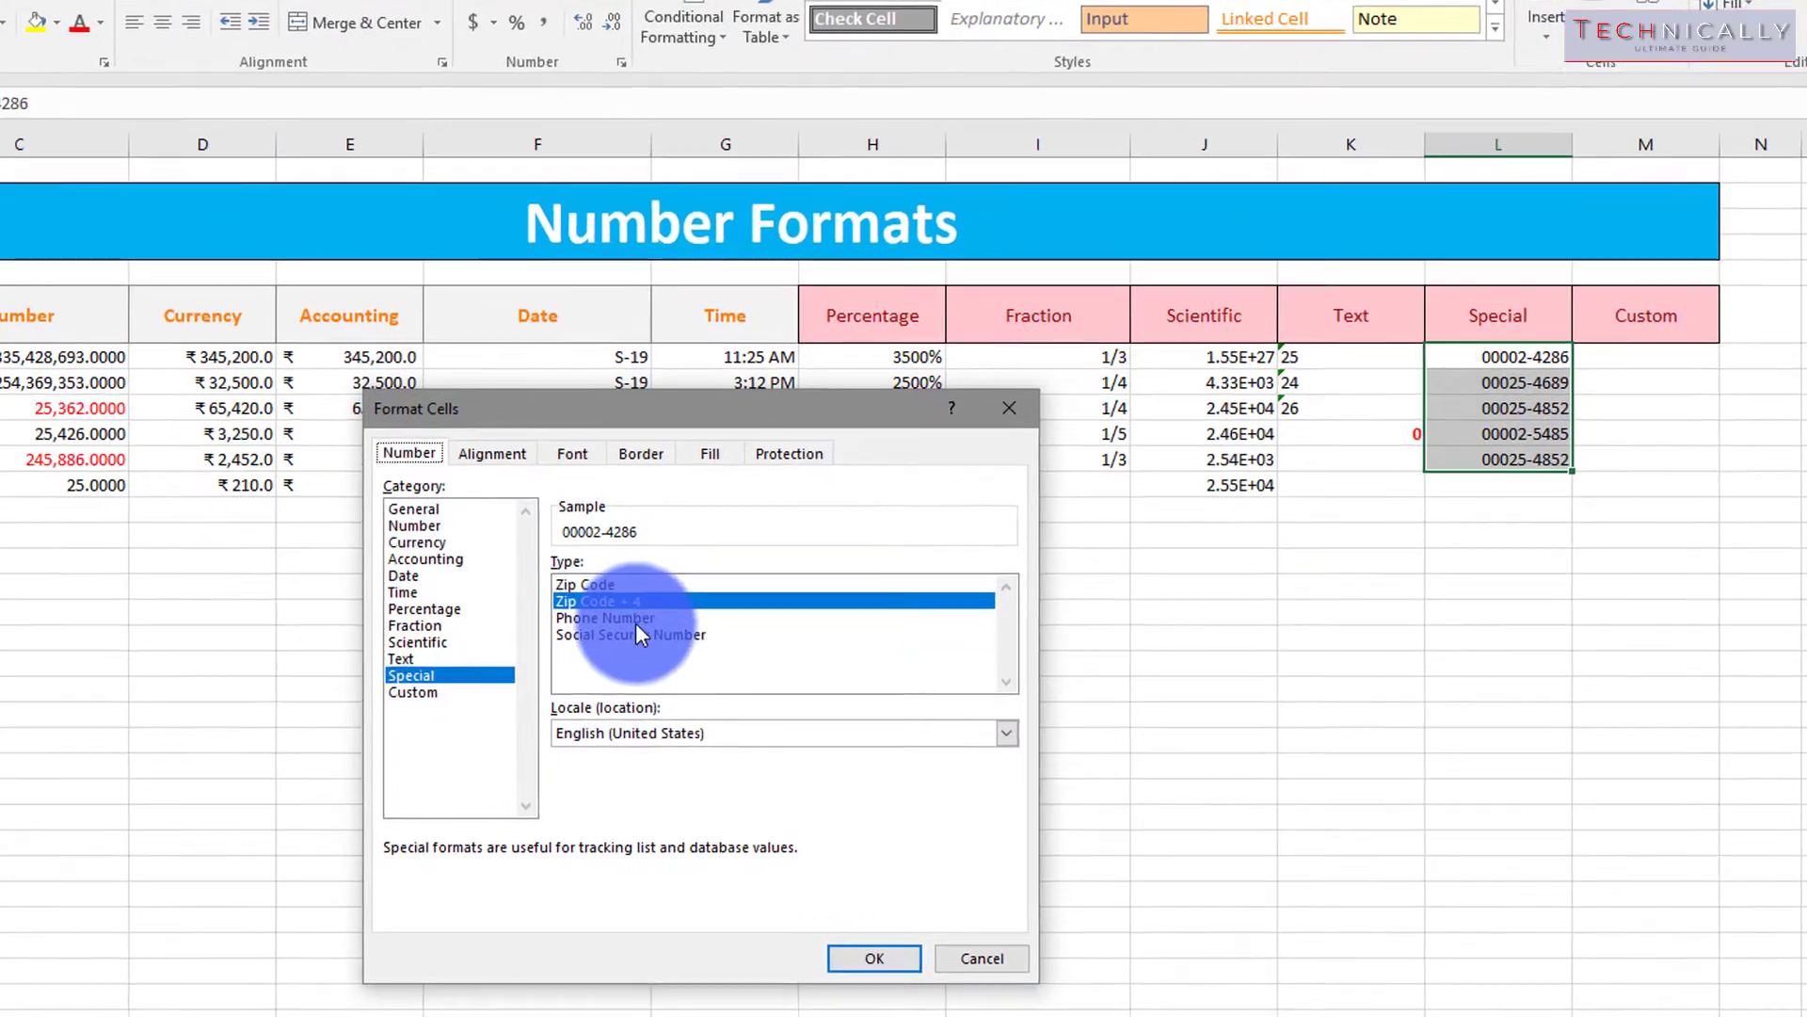
{"action": "left_click", "coordinate": [630, 634]}
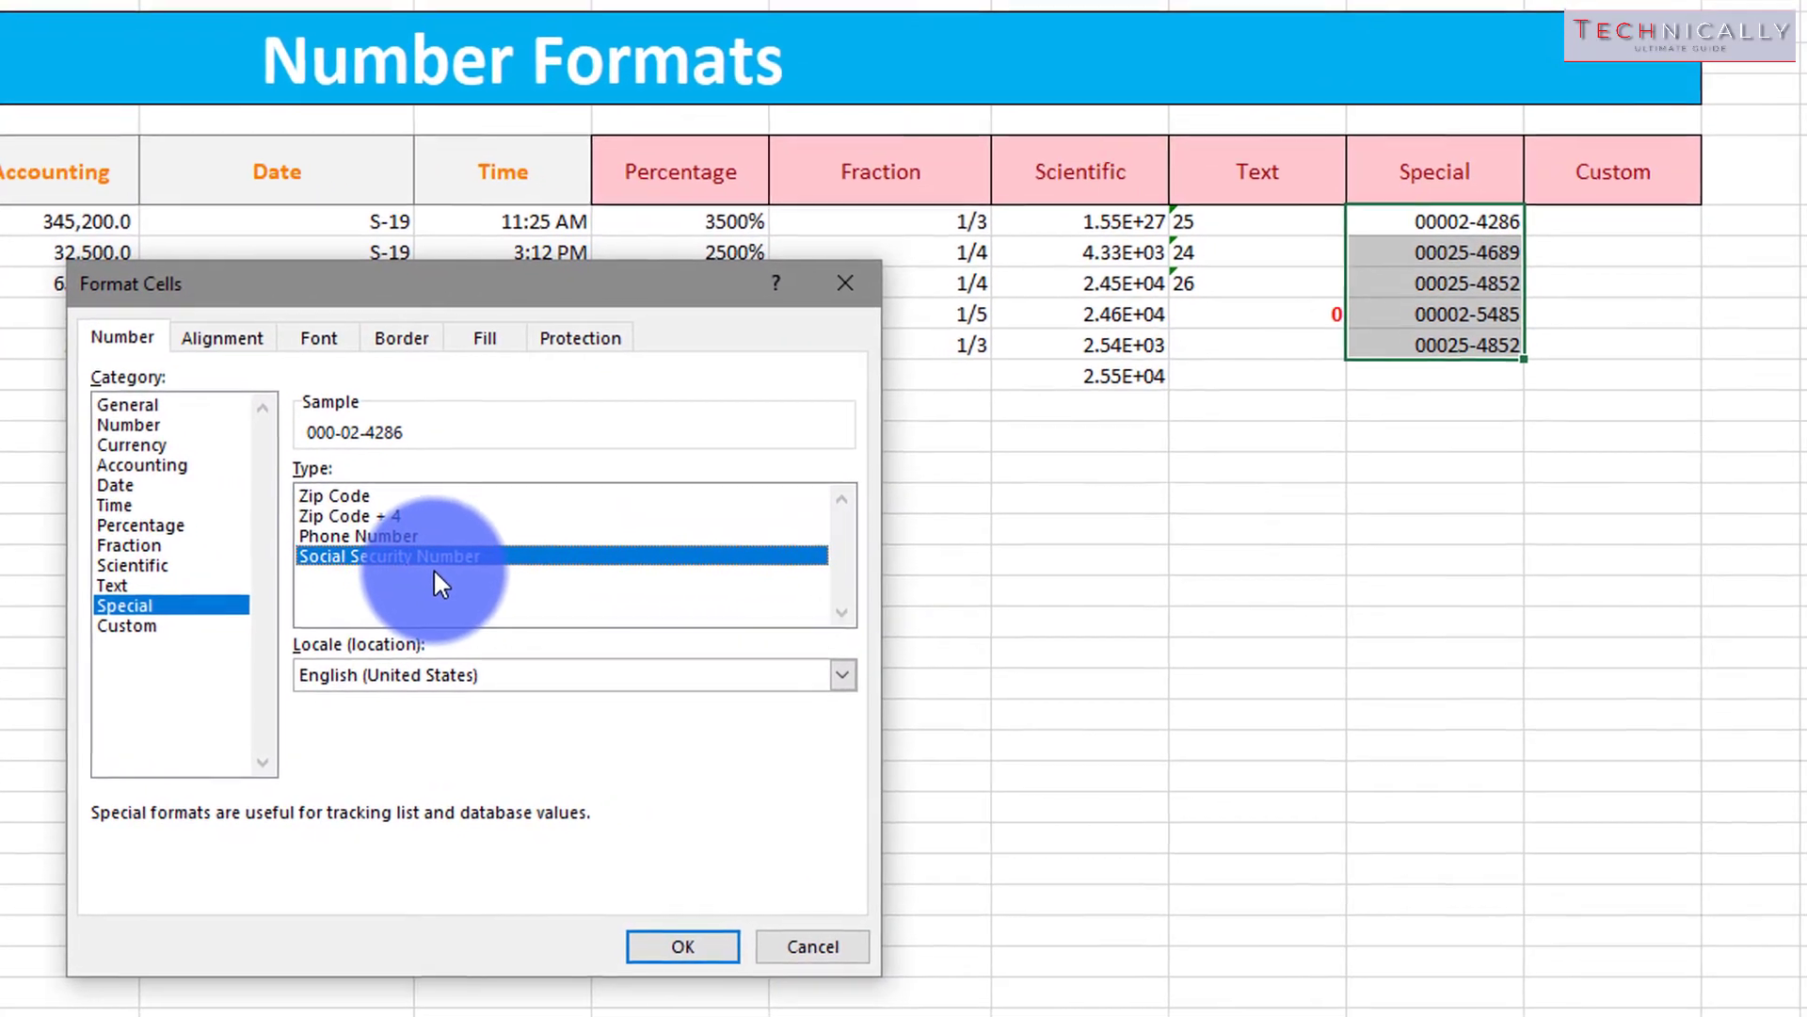
{"action": "left_click", "coordinate": [397, 530]}
{"action": "left_click", "coordinate": [669, 946]}
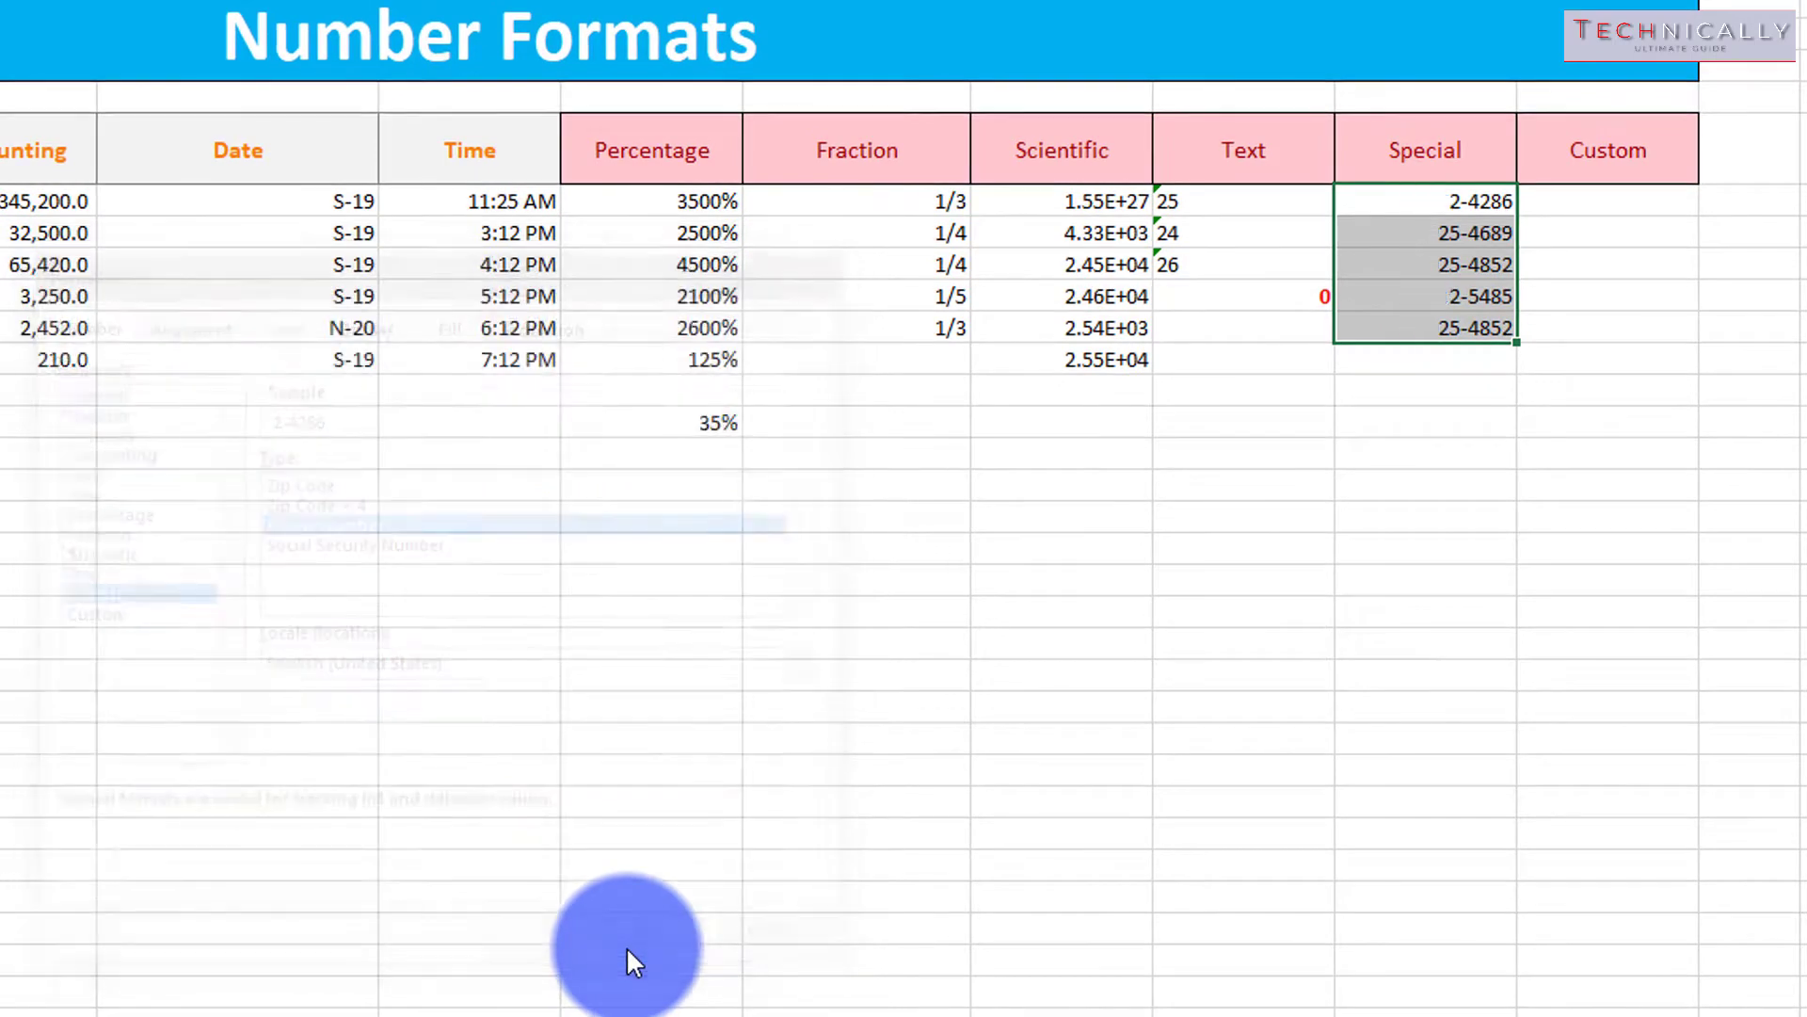
Step: Keep the Special column in Phone Number format with the English (United States) locale
{"action": "left_click", "coordinate": [1527, 450]}
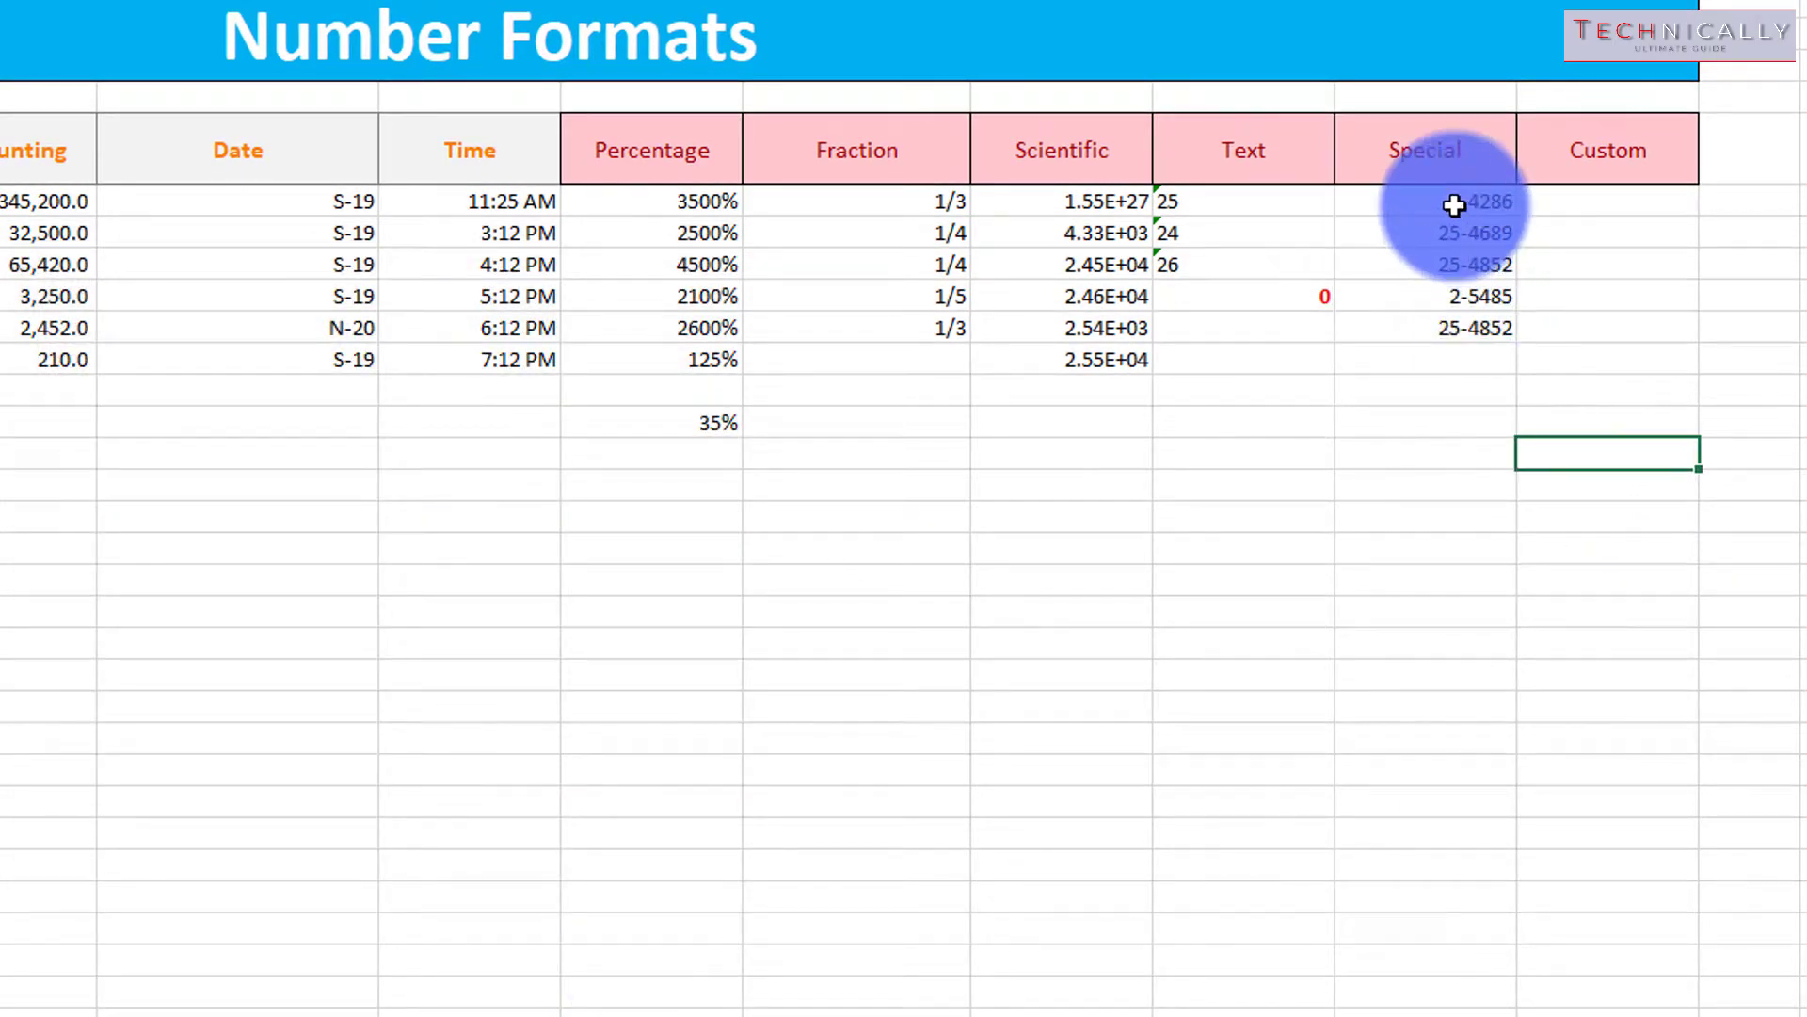
{"action": "left_click_drag", "start_coordinate": [1455, 206], "coordinate": [1484, 310]}
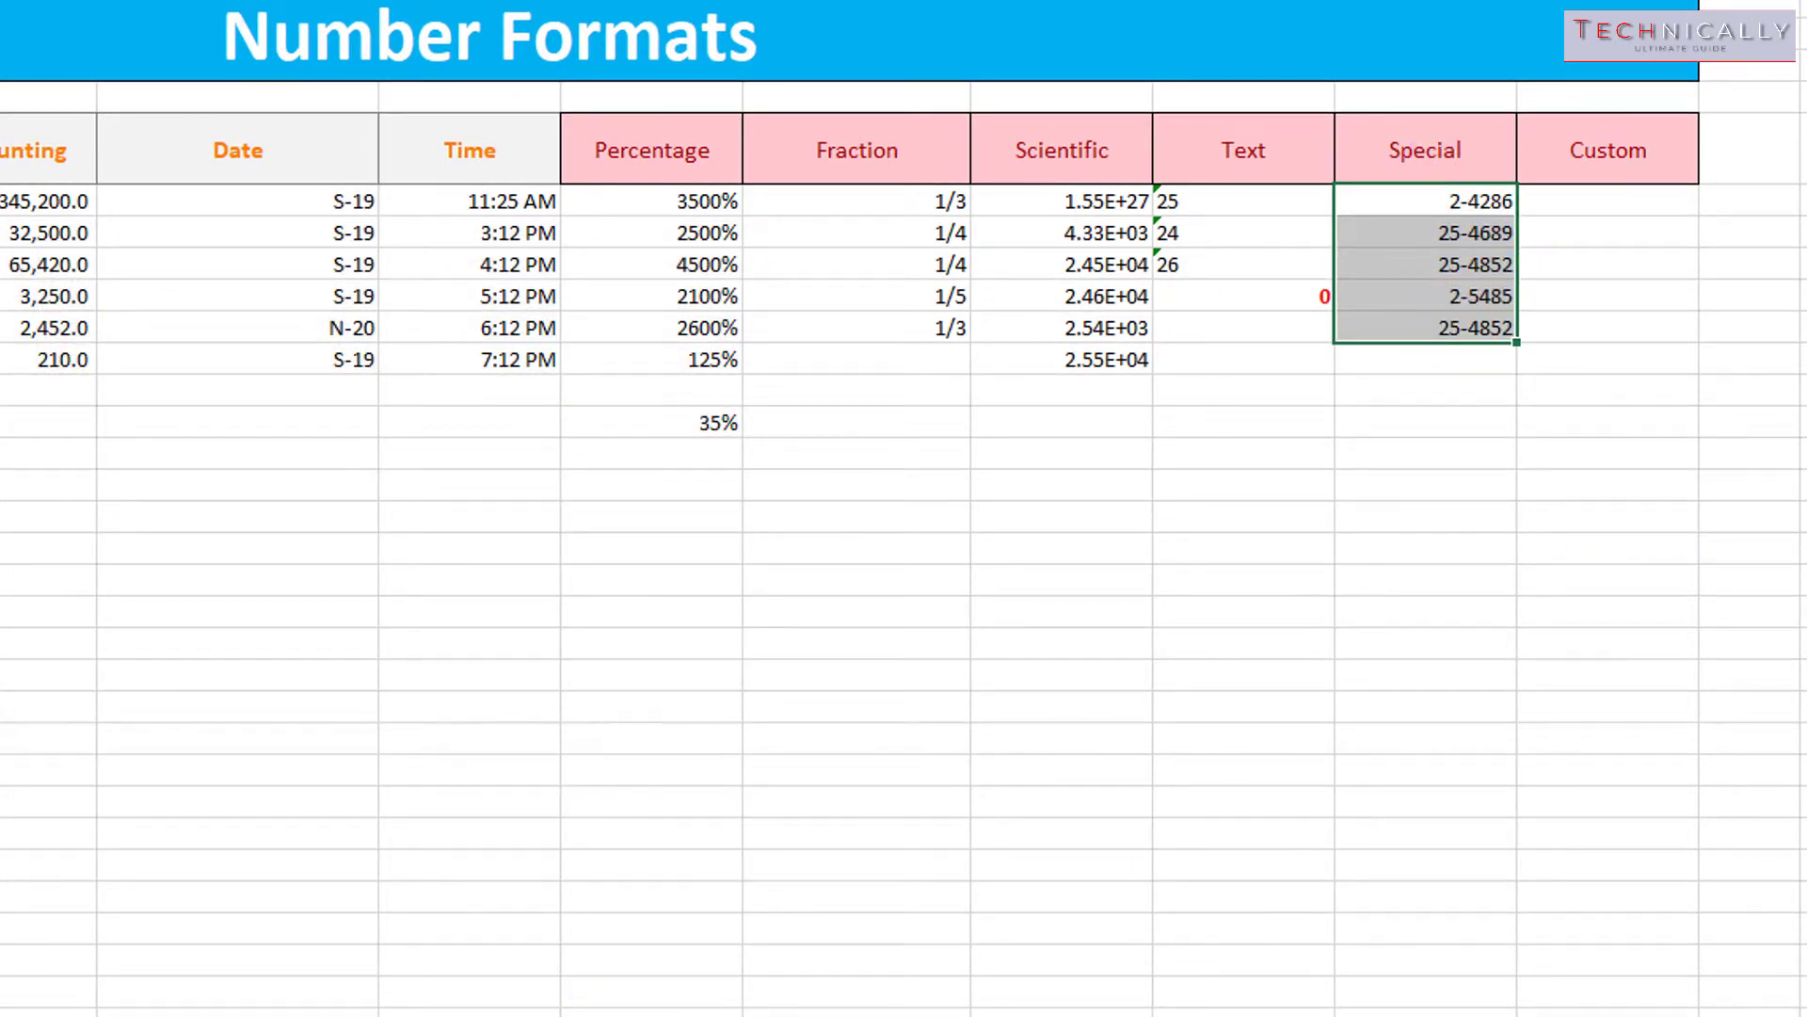
{"action": "left_click", "coordinate": [243, 549]}
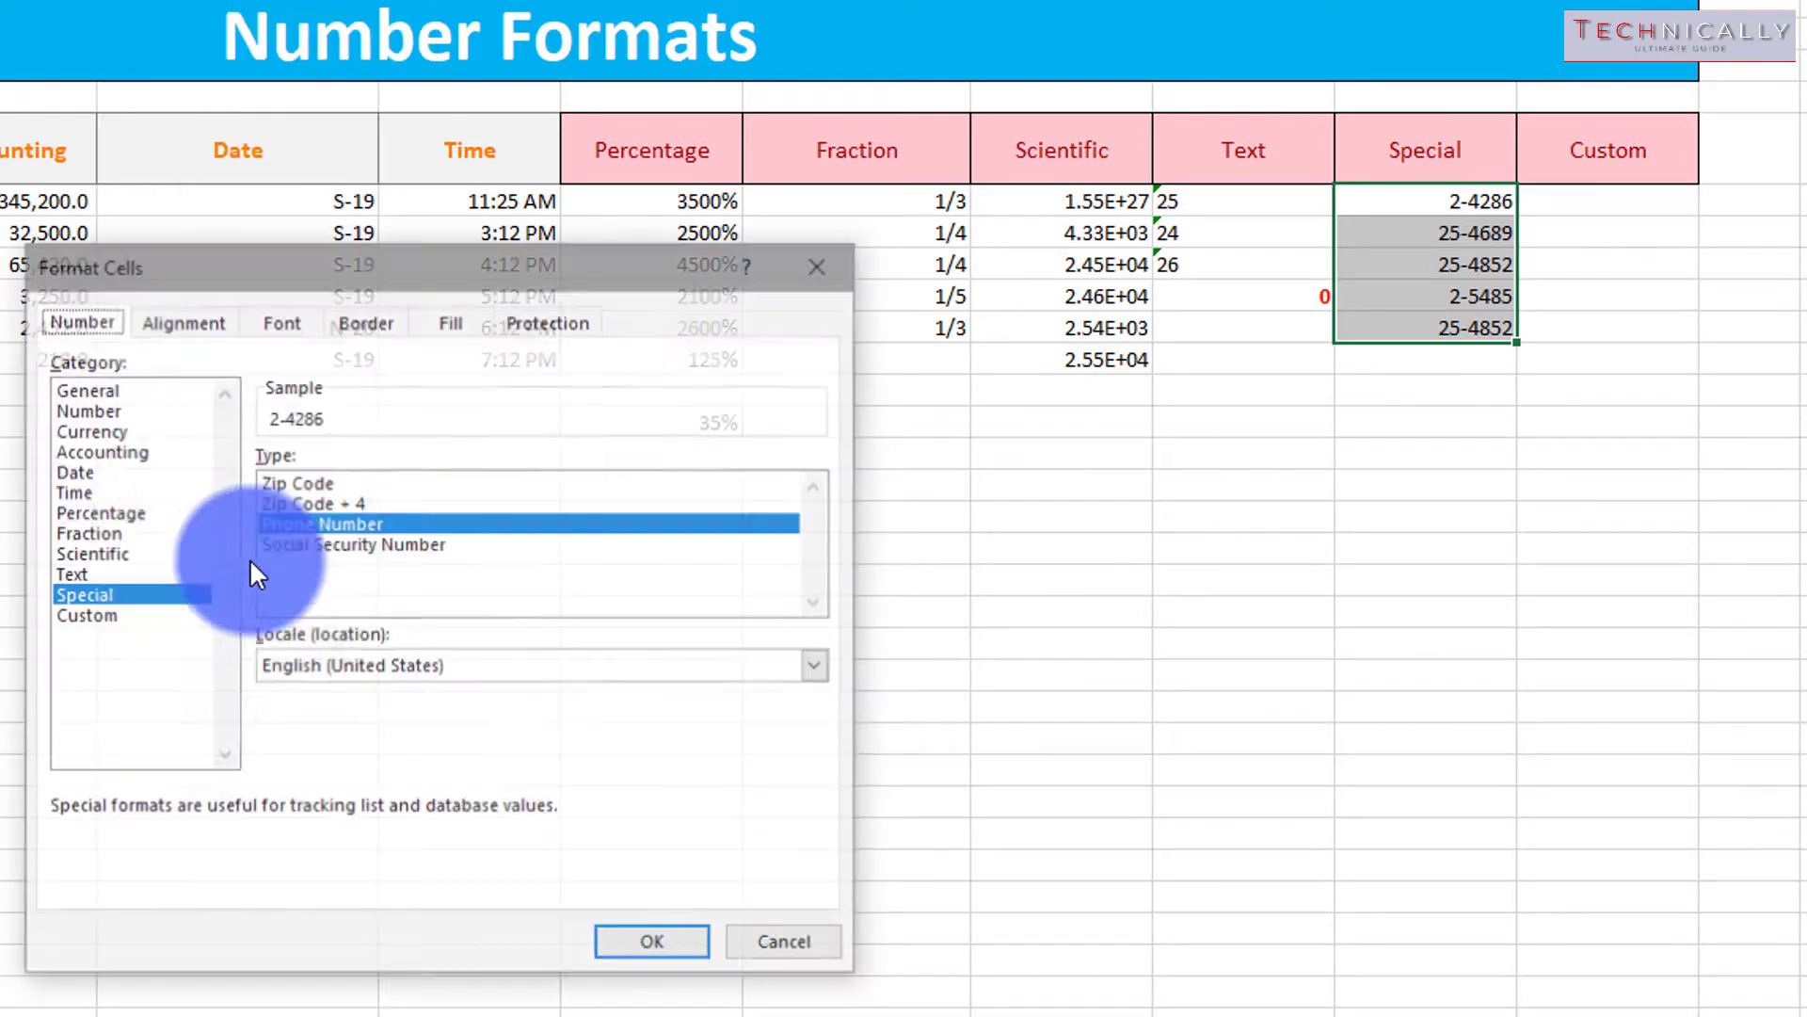
{"action": "left_click", "coordinate": [311, 542]}
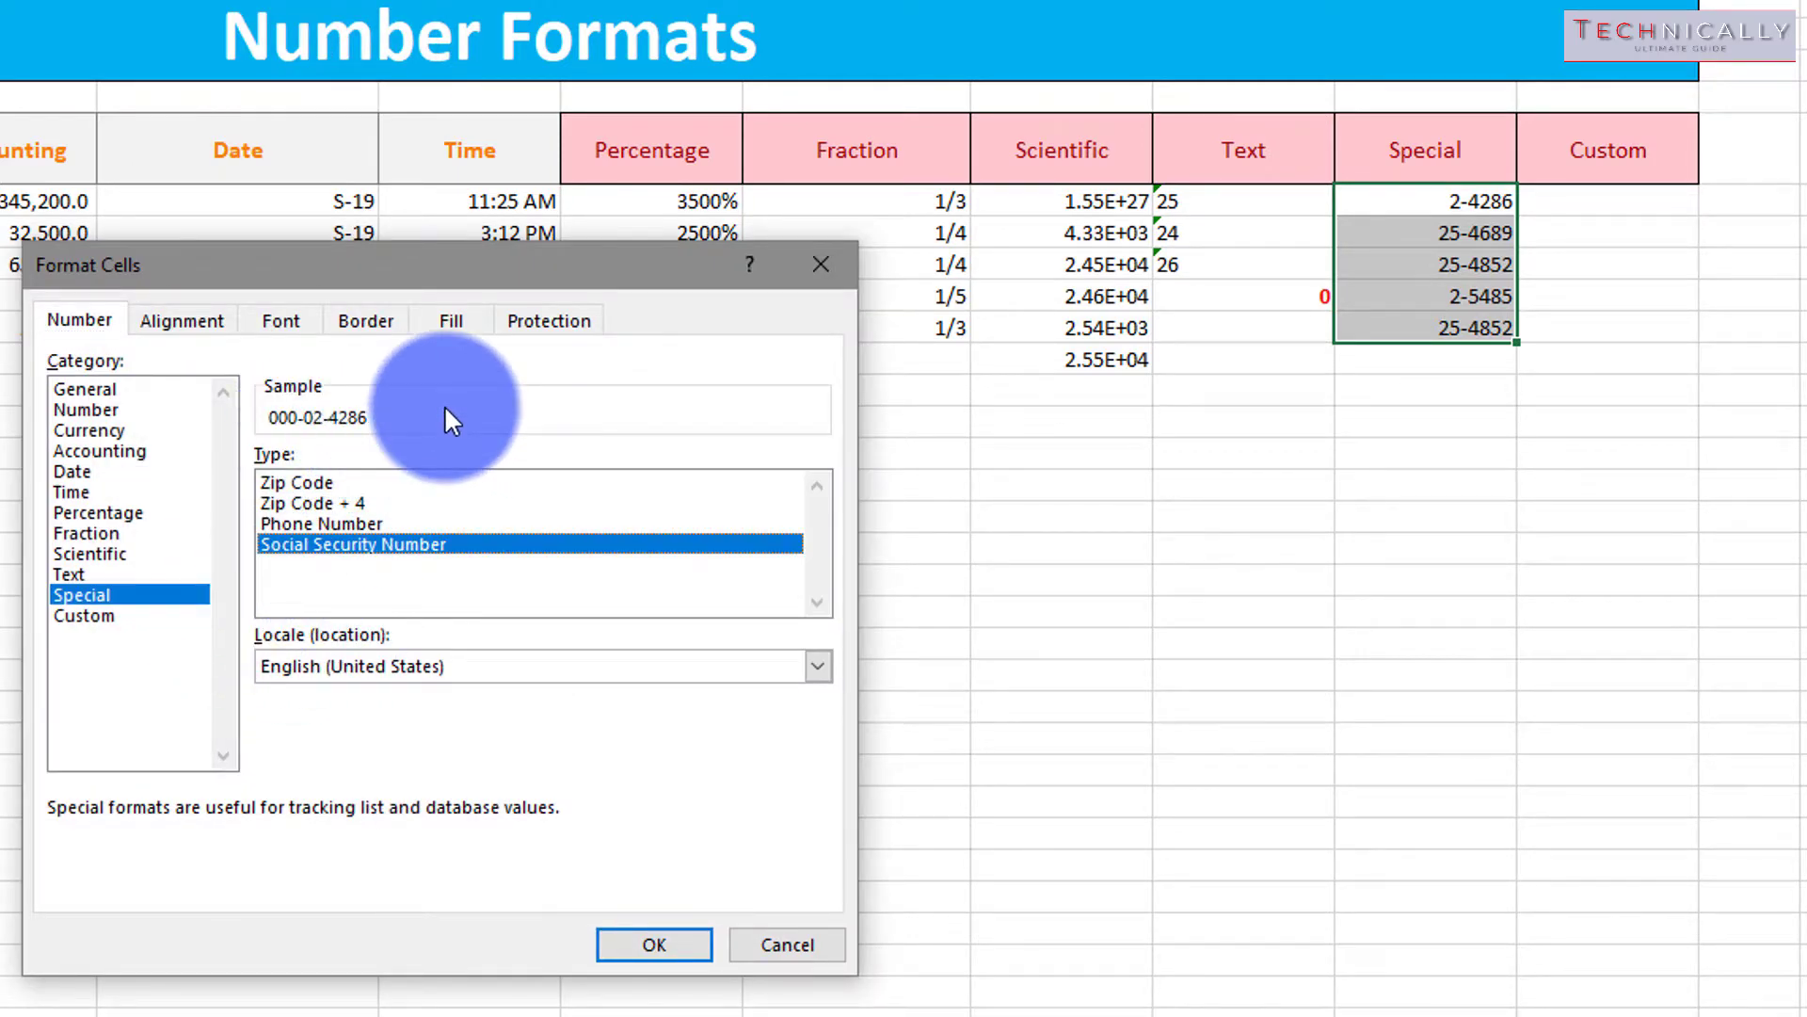
{"action": "left_click", "coordinate": [381, 522]}
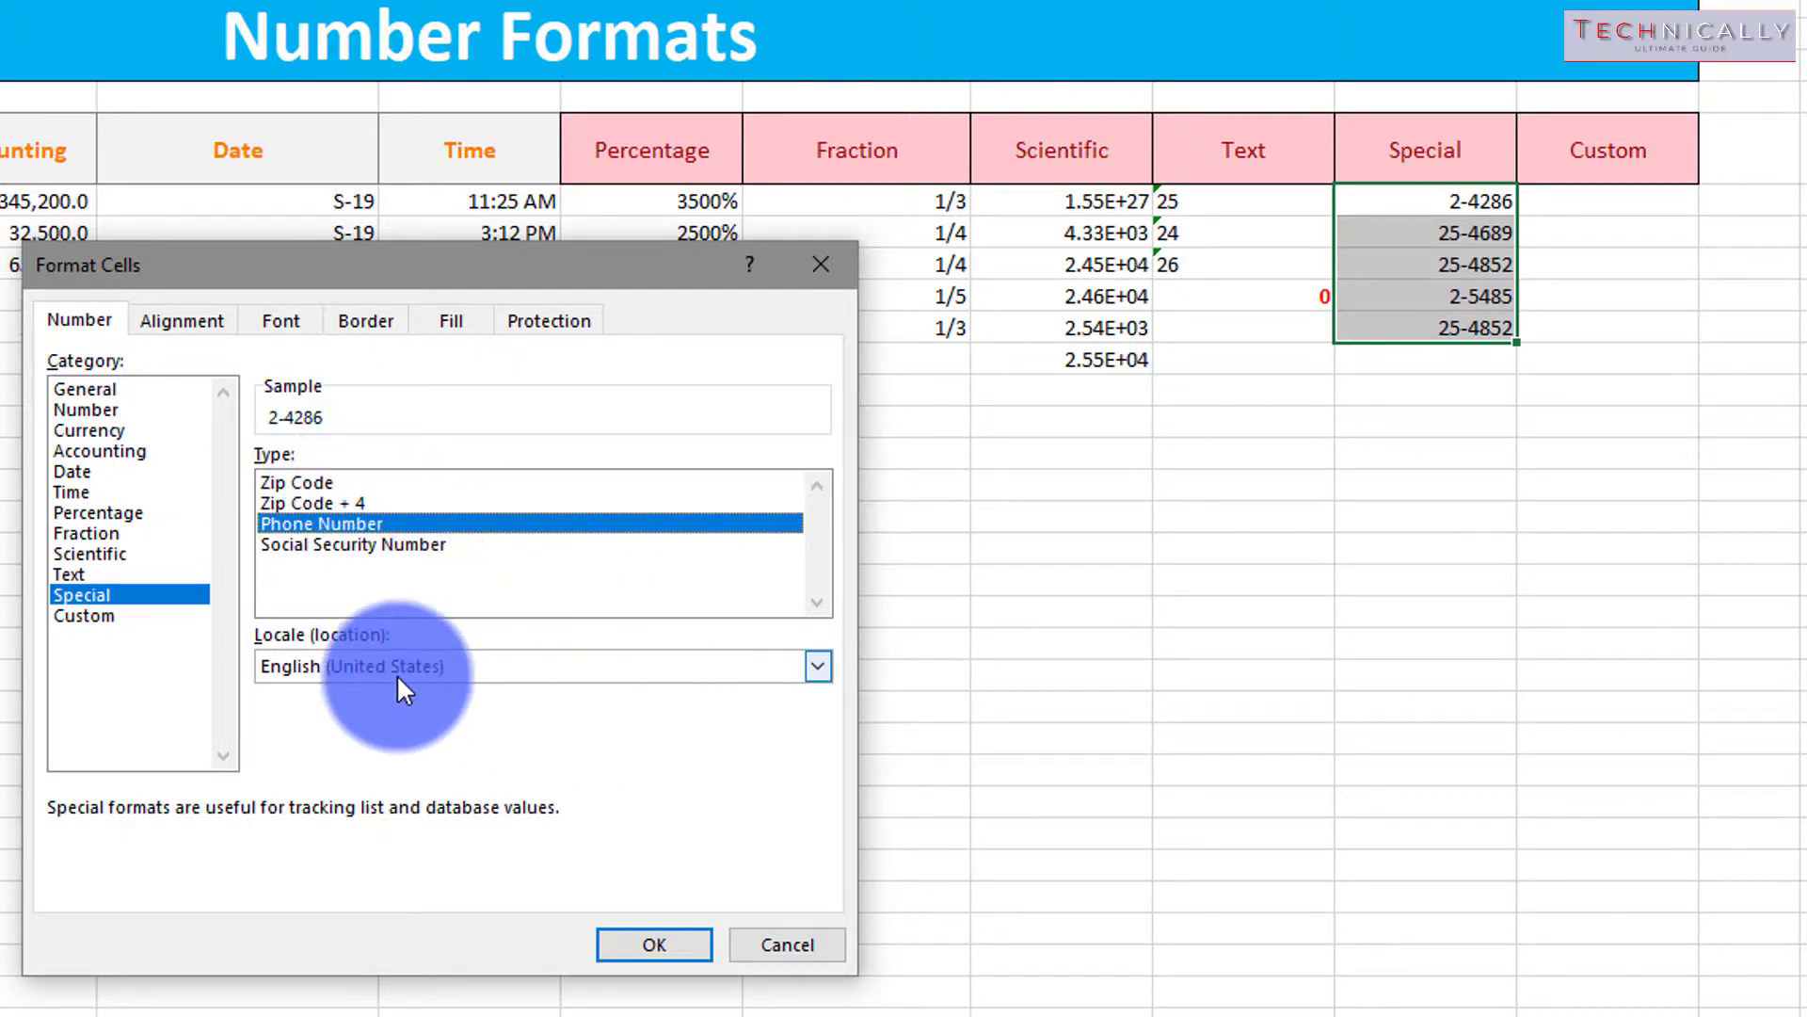
{"action": "left_click", "coordinate": [819, 665]}
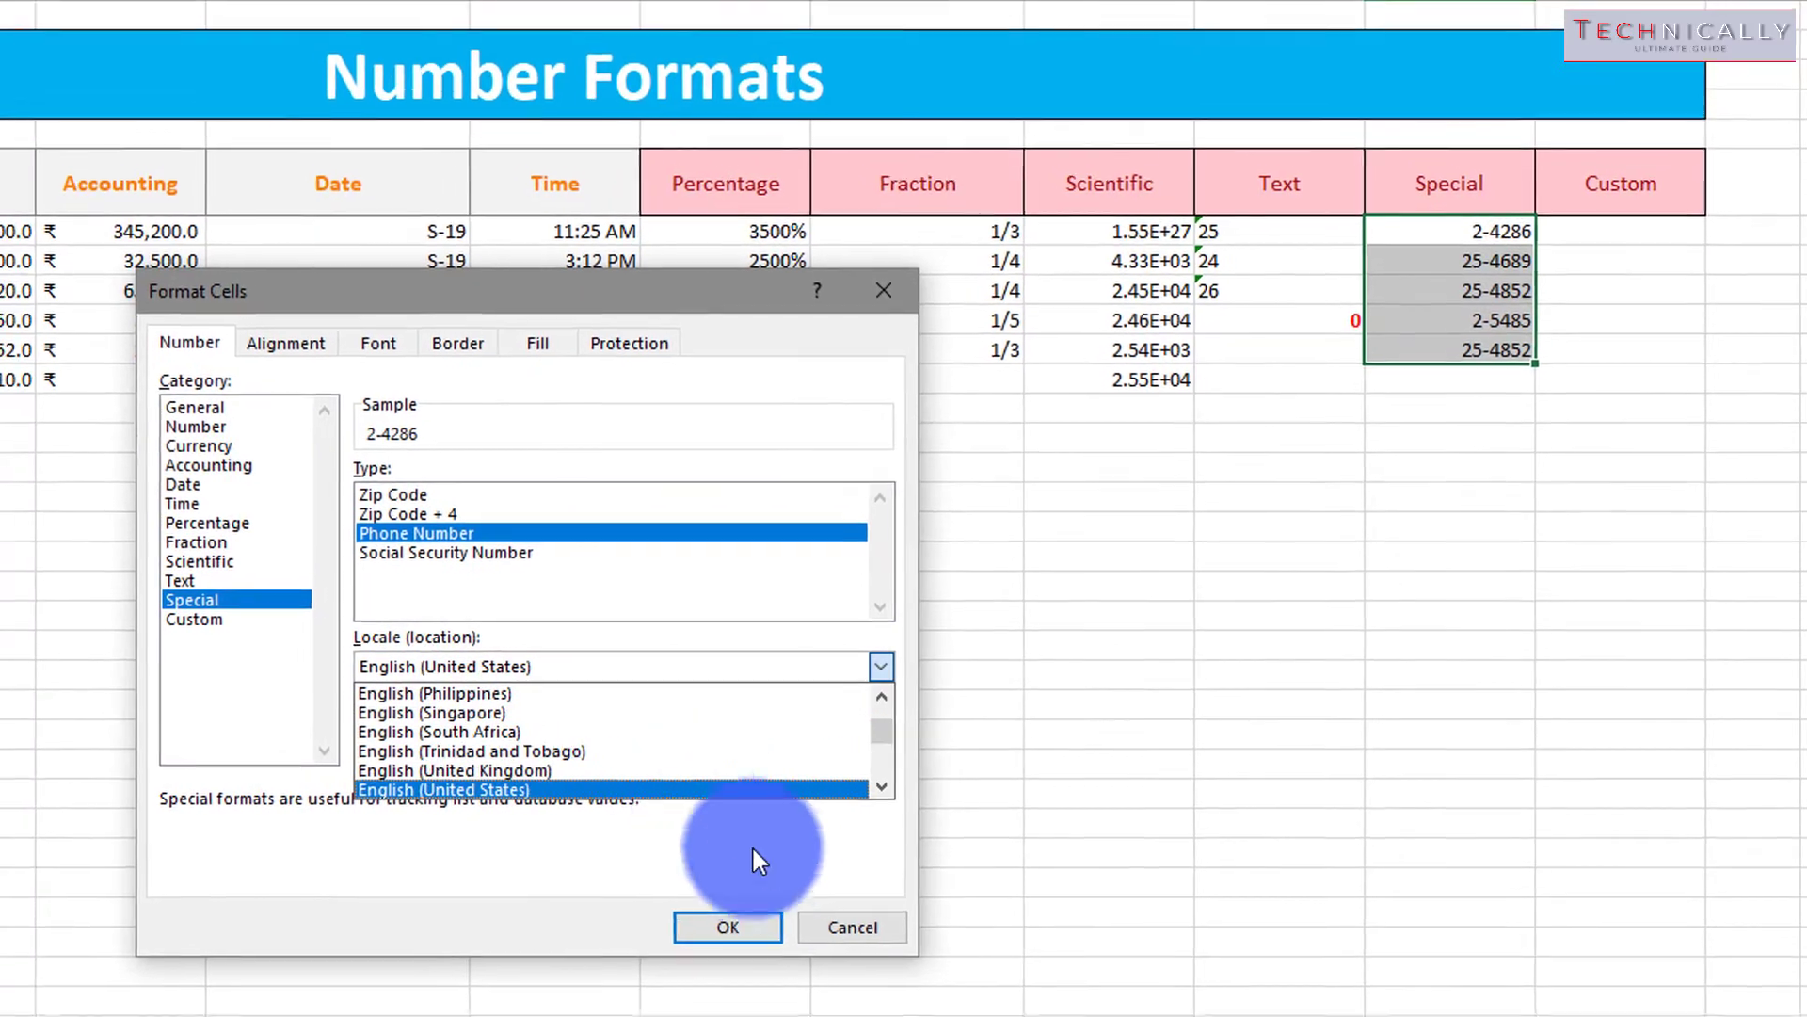
{"action": "left_click", "coordinate": [860, 918]}
{"action": "left_click", "coordinate": [1605, 332]}
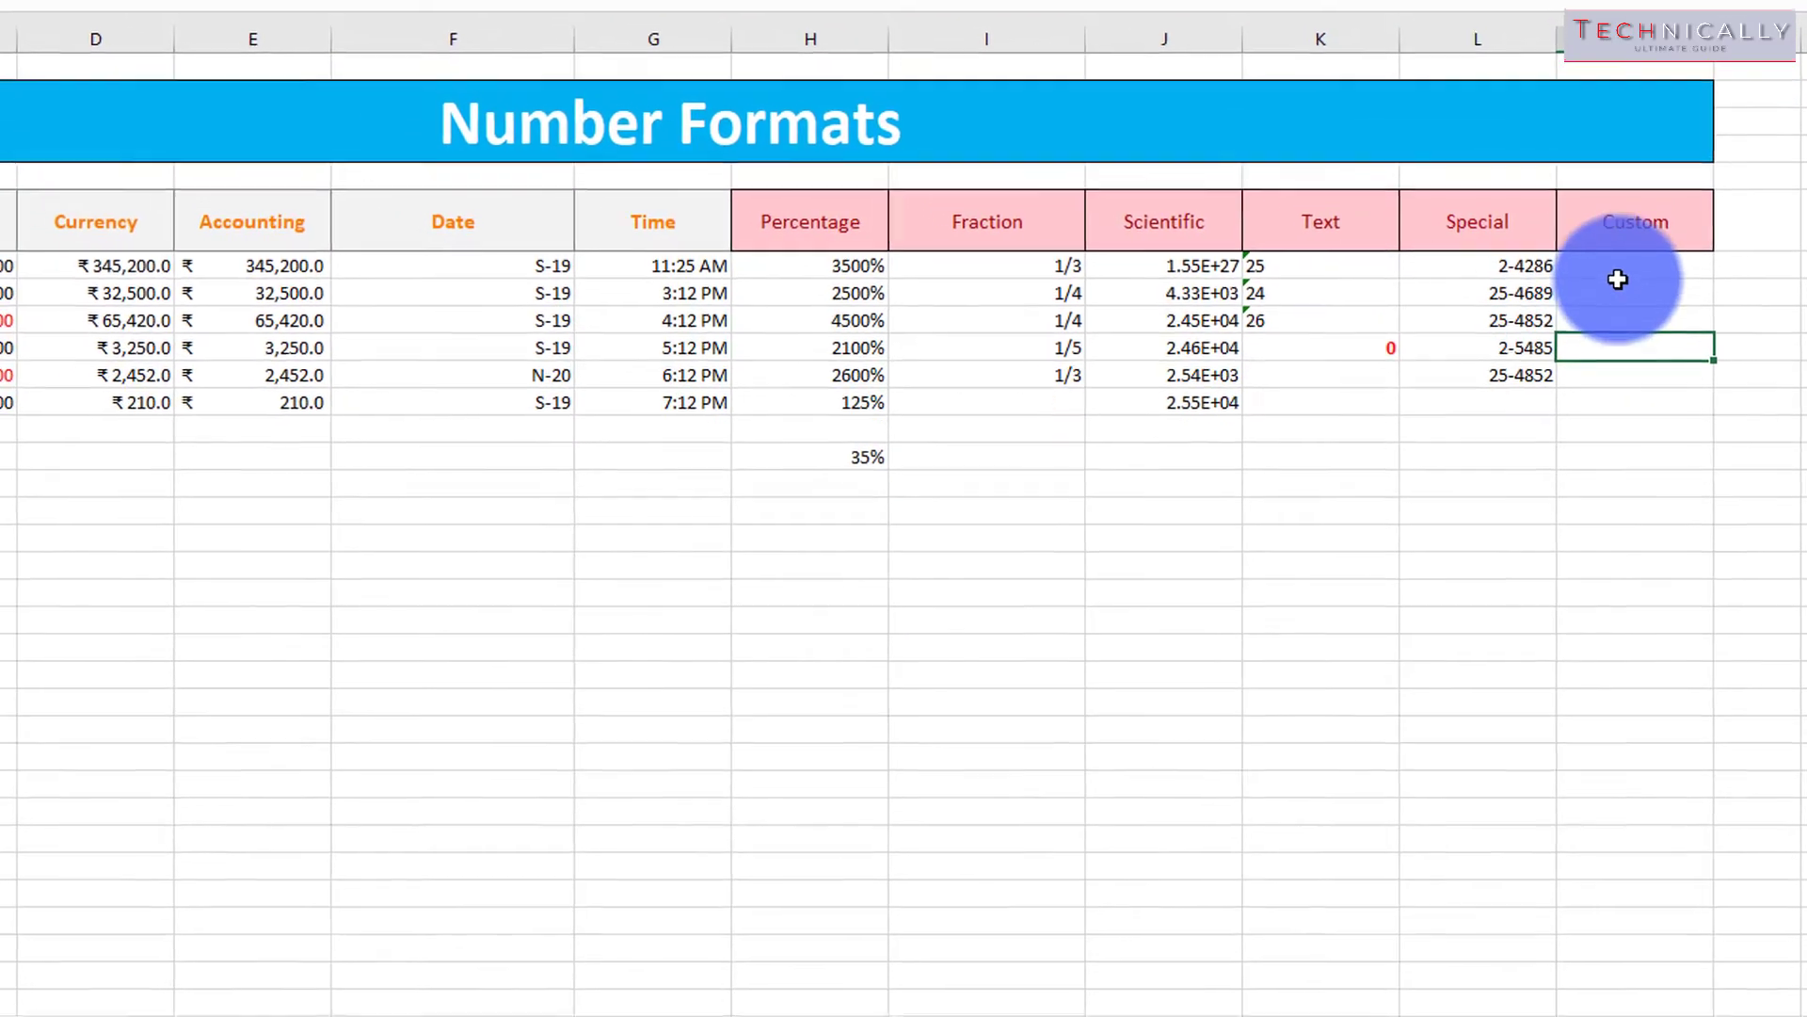
Step: Copy the General column numbers into the Custom column starting at its first row
{"action": "left_click_drag", "start_coordinate": [1630, 255], "coordinate": [1638, 367]}
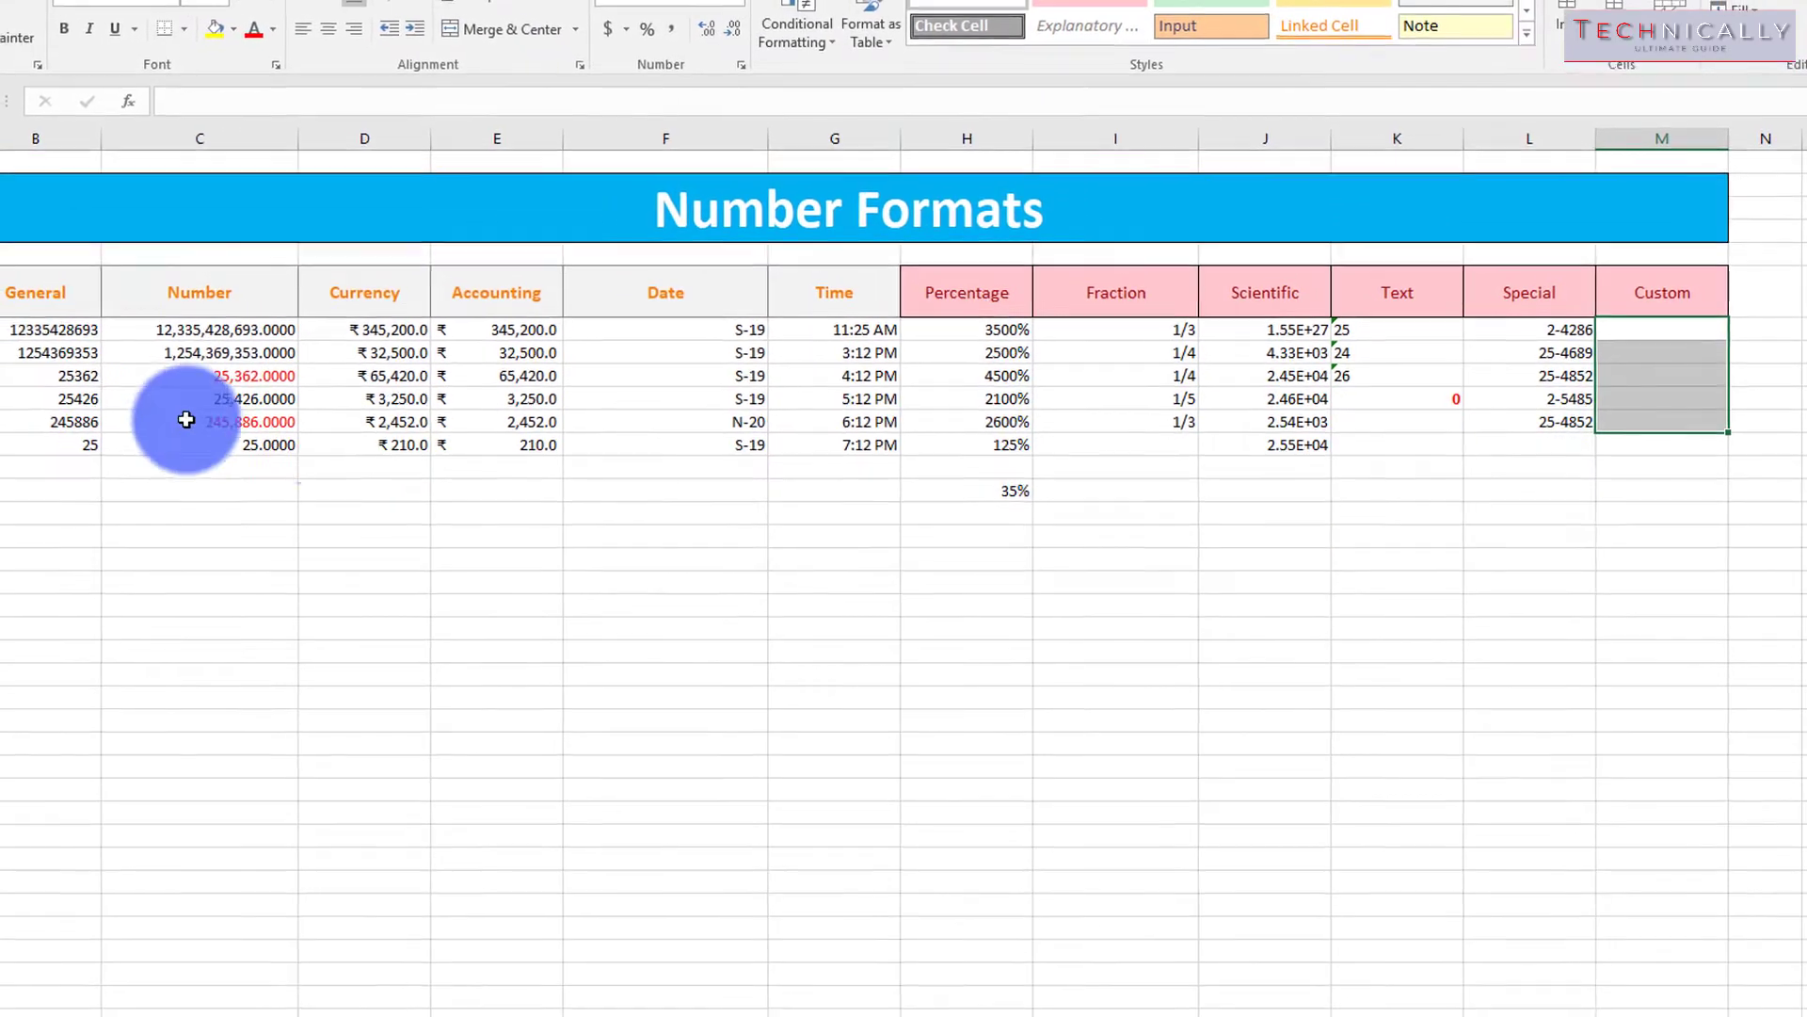
{"action": "left_click_drag", "start_coordinate": [81, 343], "coordinate": [126, 463]}
{"action": "key", "text": "ctrl+c"}
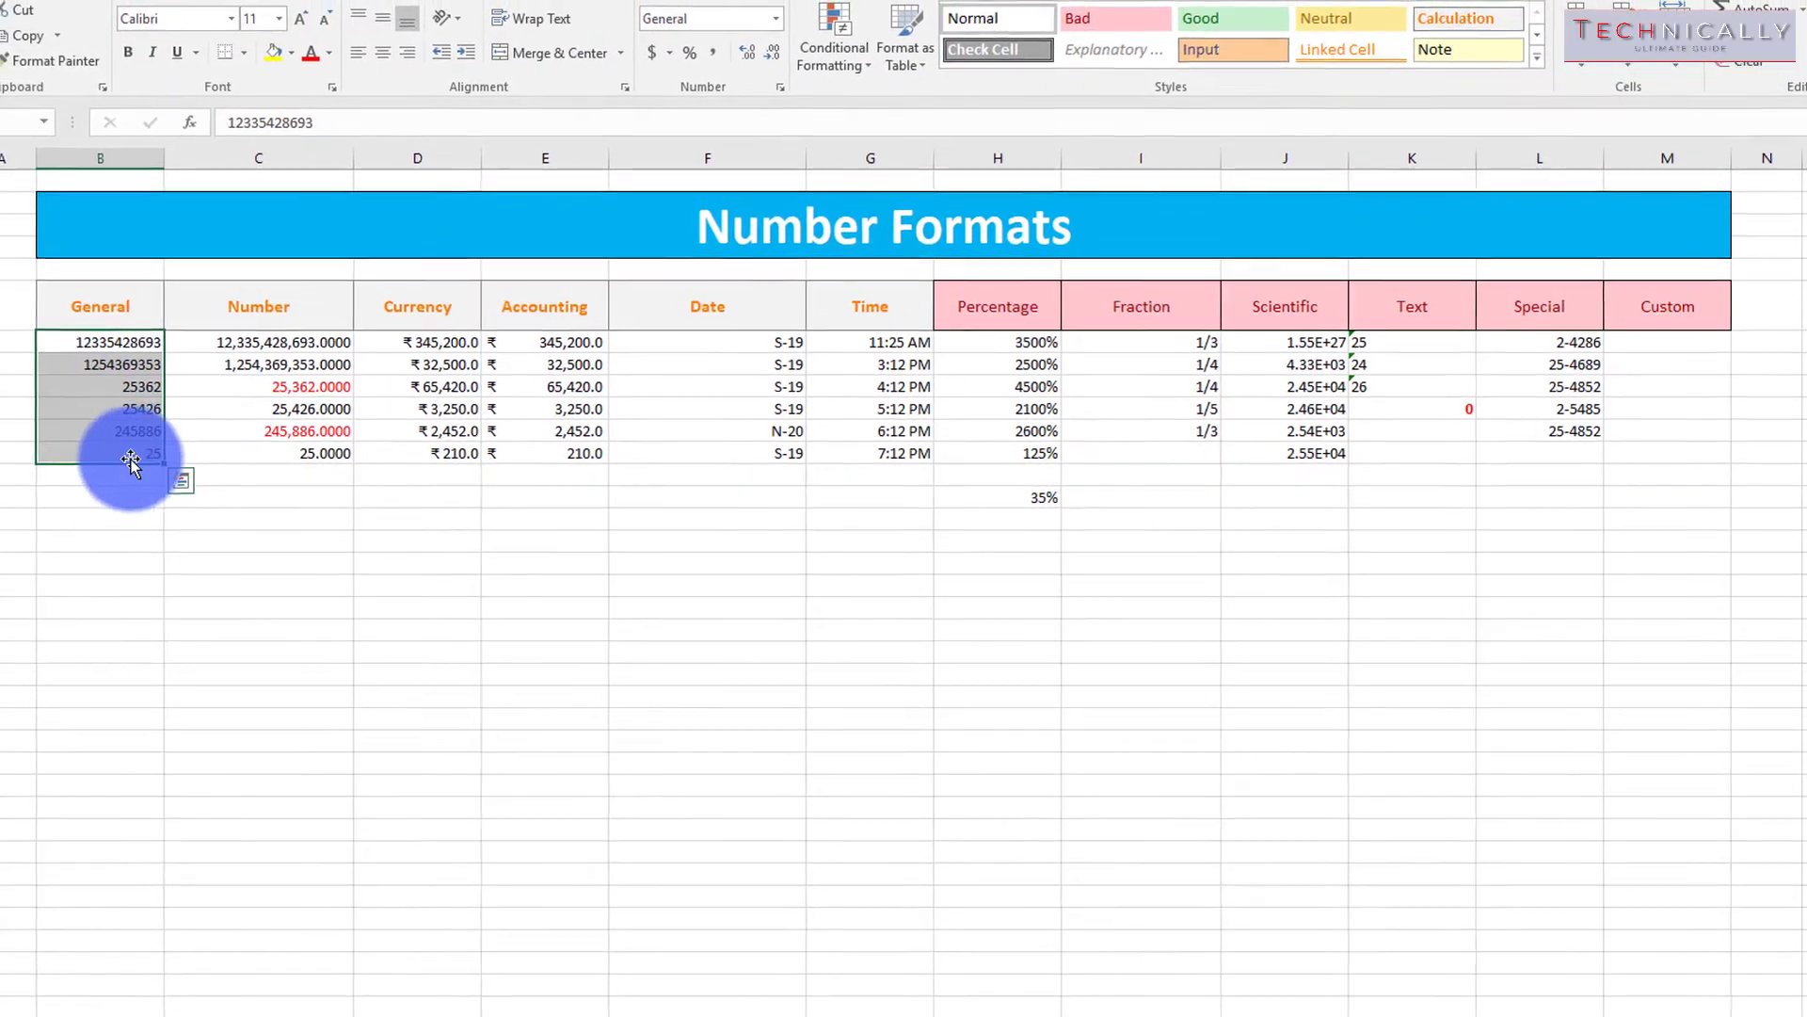
{"action": "left_click", "coordinate": [1668, 345]}
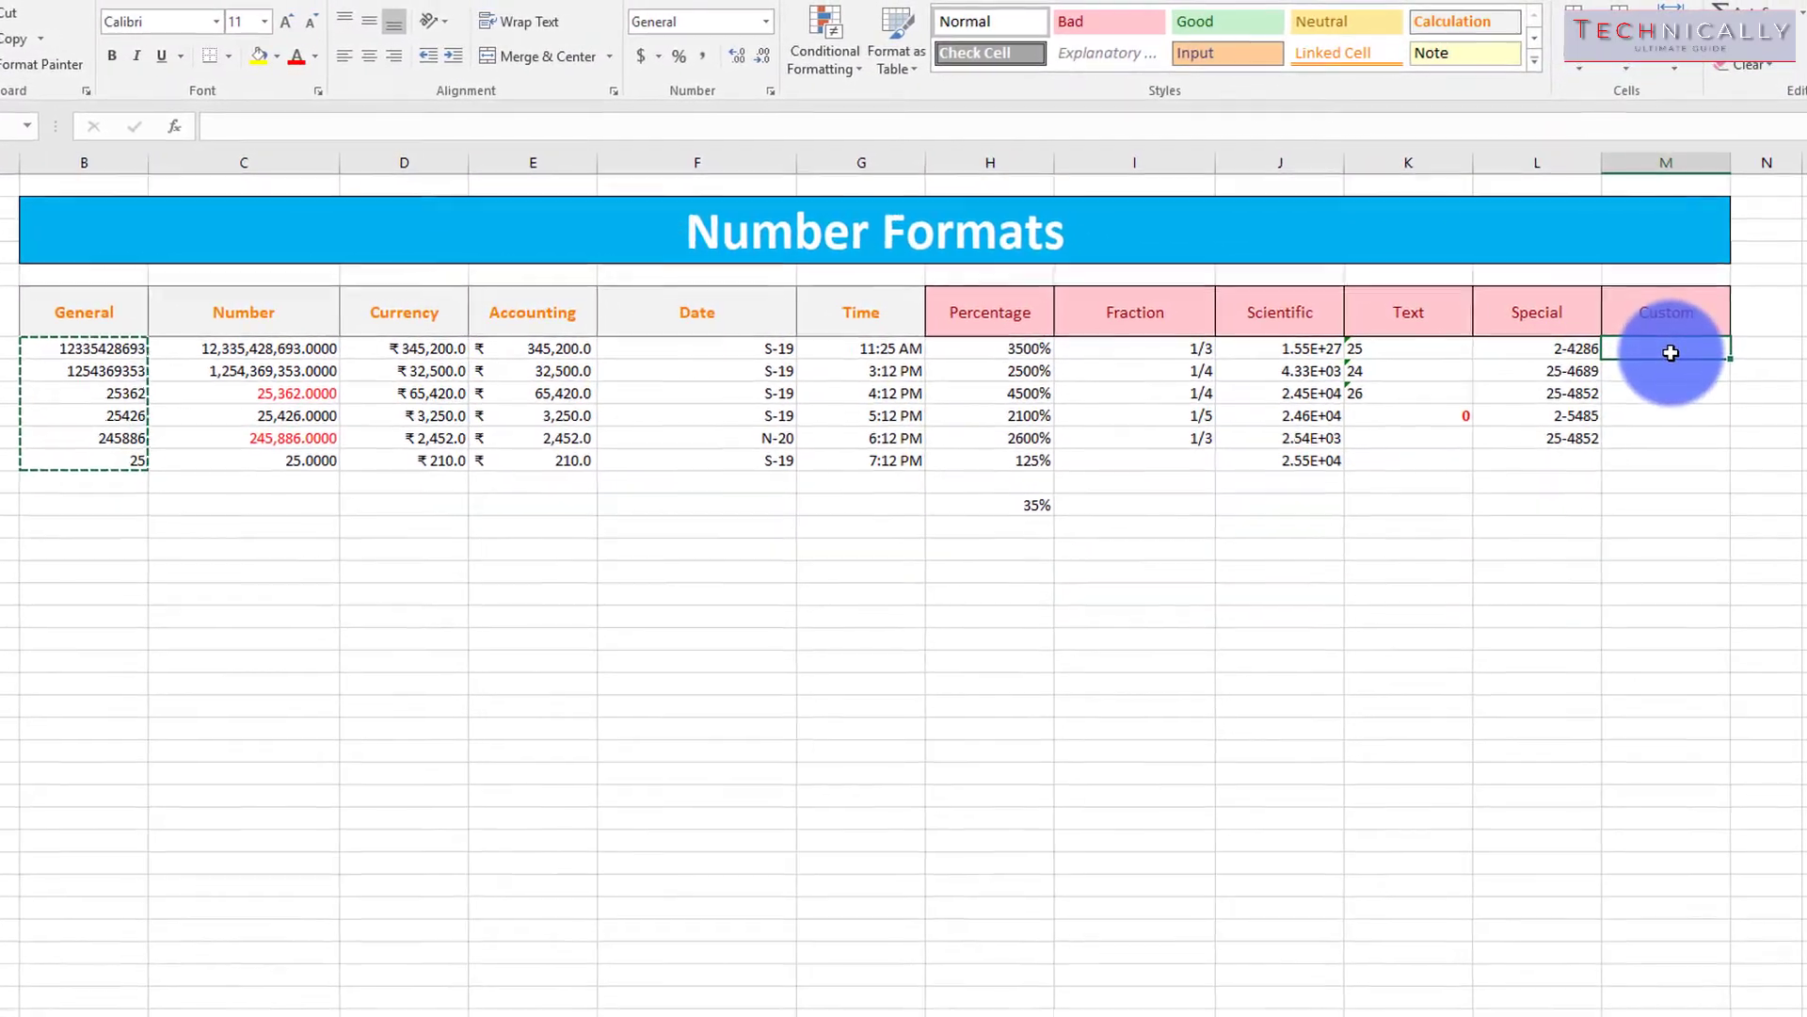
{"action": "key", "text": "ctrl+v"}
Step: Select the pasted Custom values and bring up More Number Formats for them
{"action": "left_click", "coordinate": [1697, 558]}
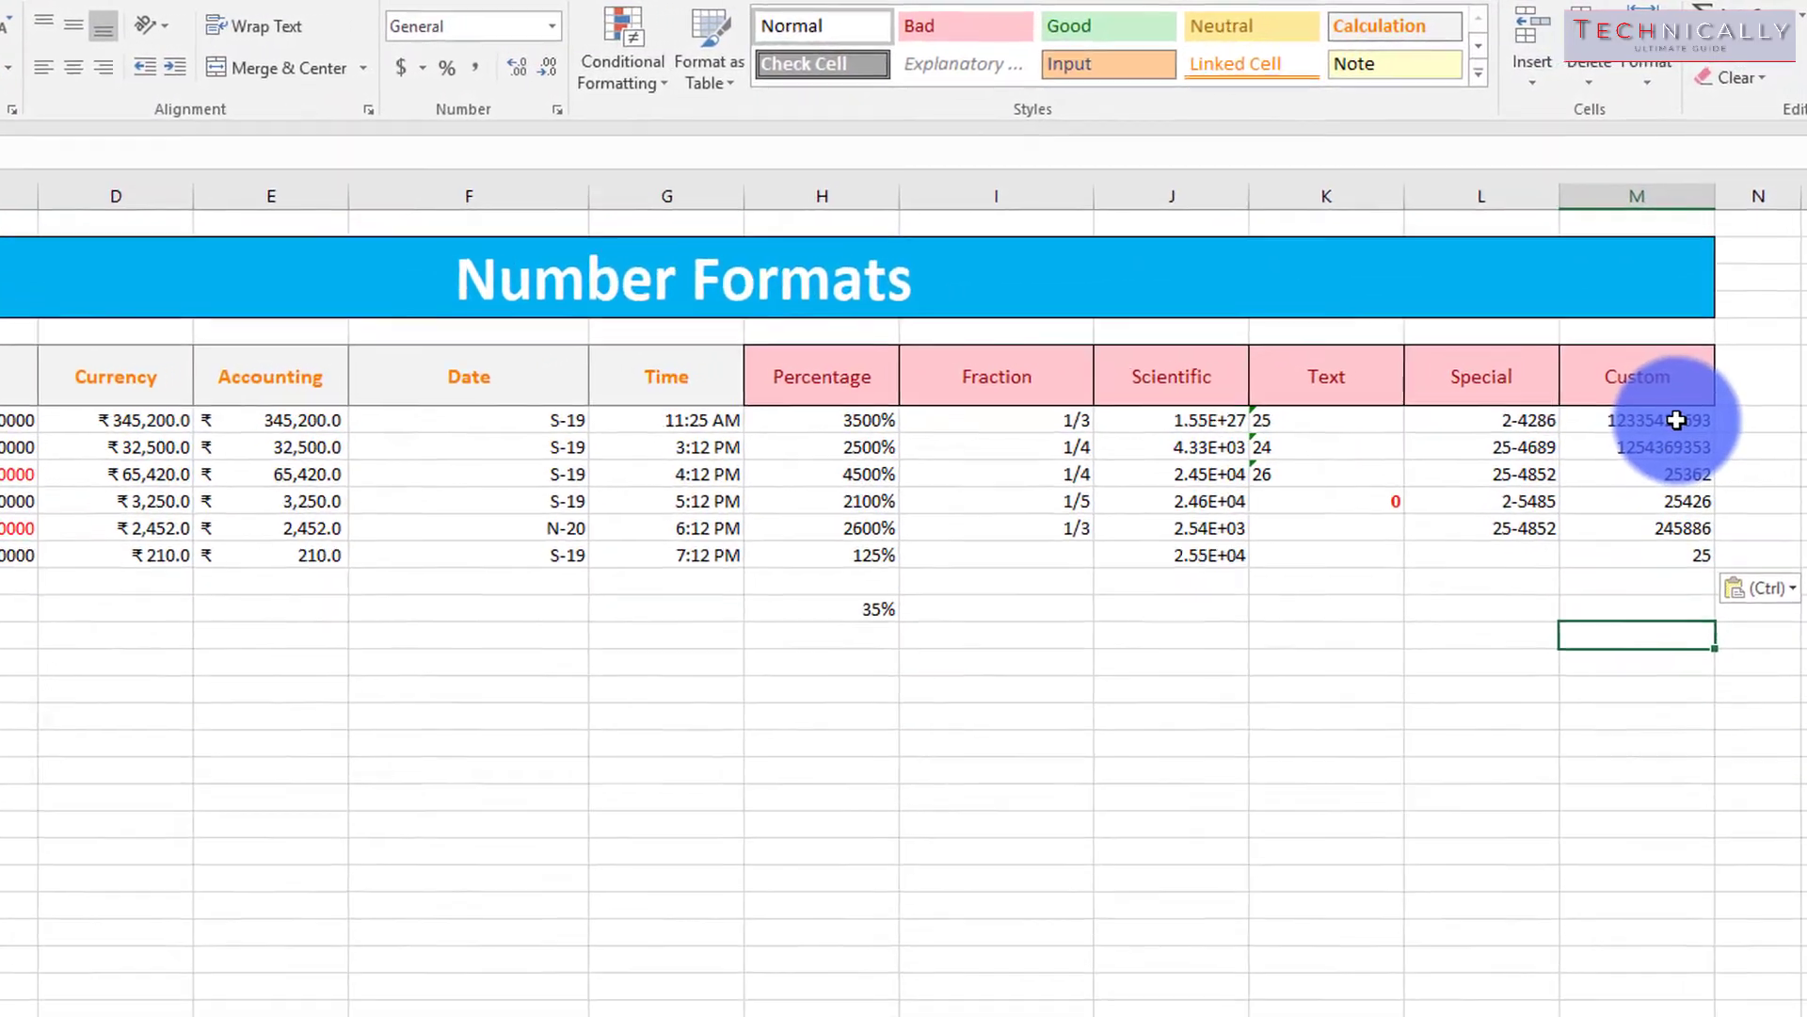
{"action": "left_click_drag", "start_coordinate": [1685, 374], "coordinate": [1710, 490]}
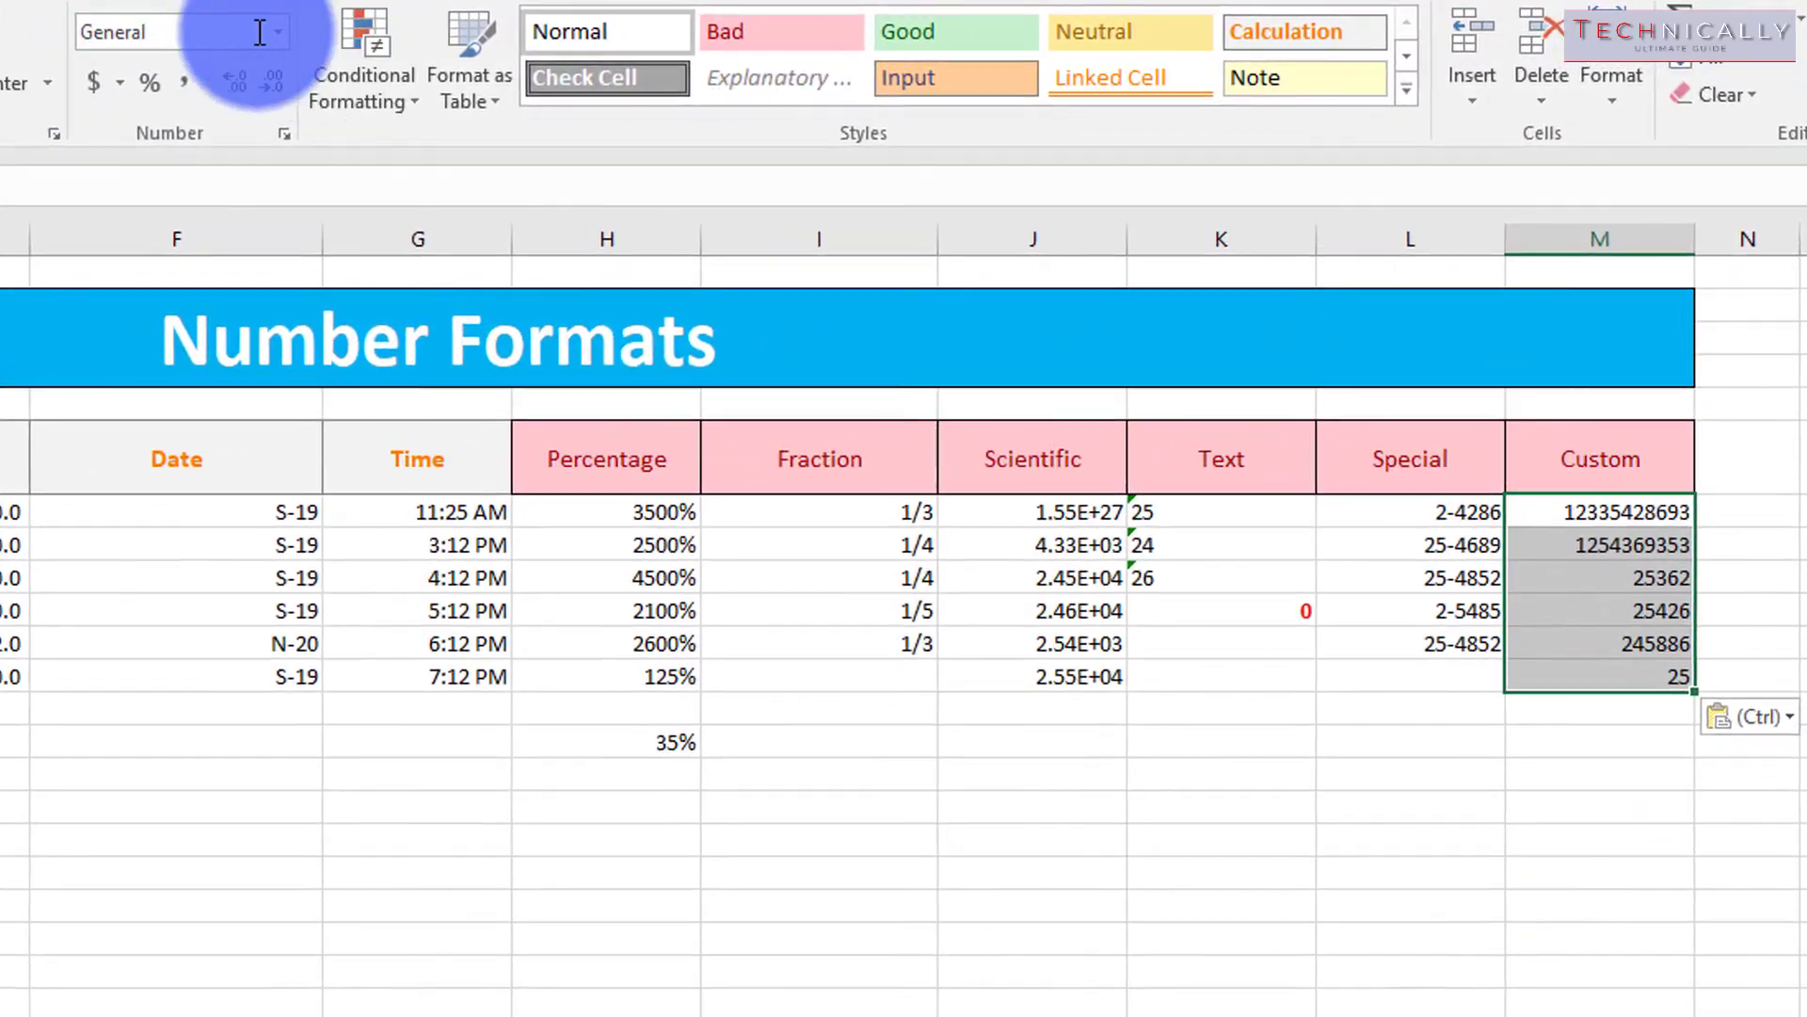
{"action": "left_click", "coordinate": [385, 29]}
{"action": "left_click", "coordinate": [104, 897]}
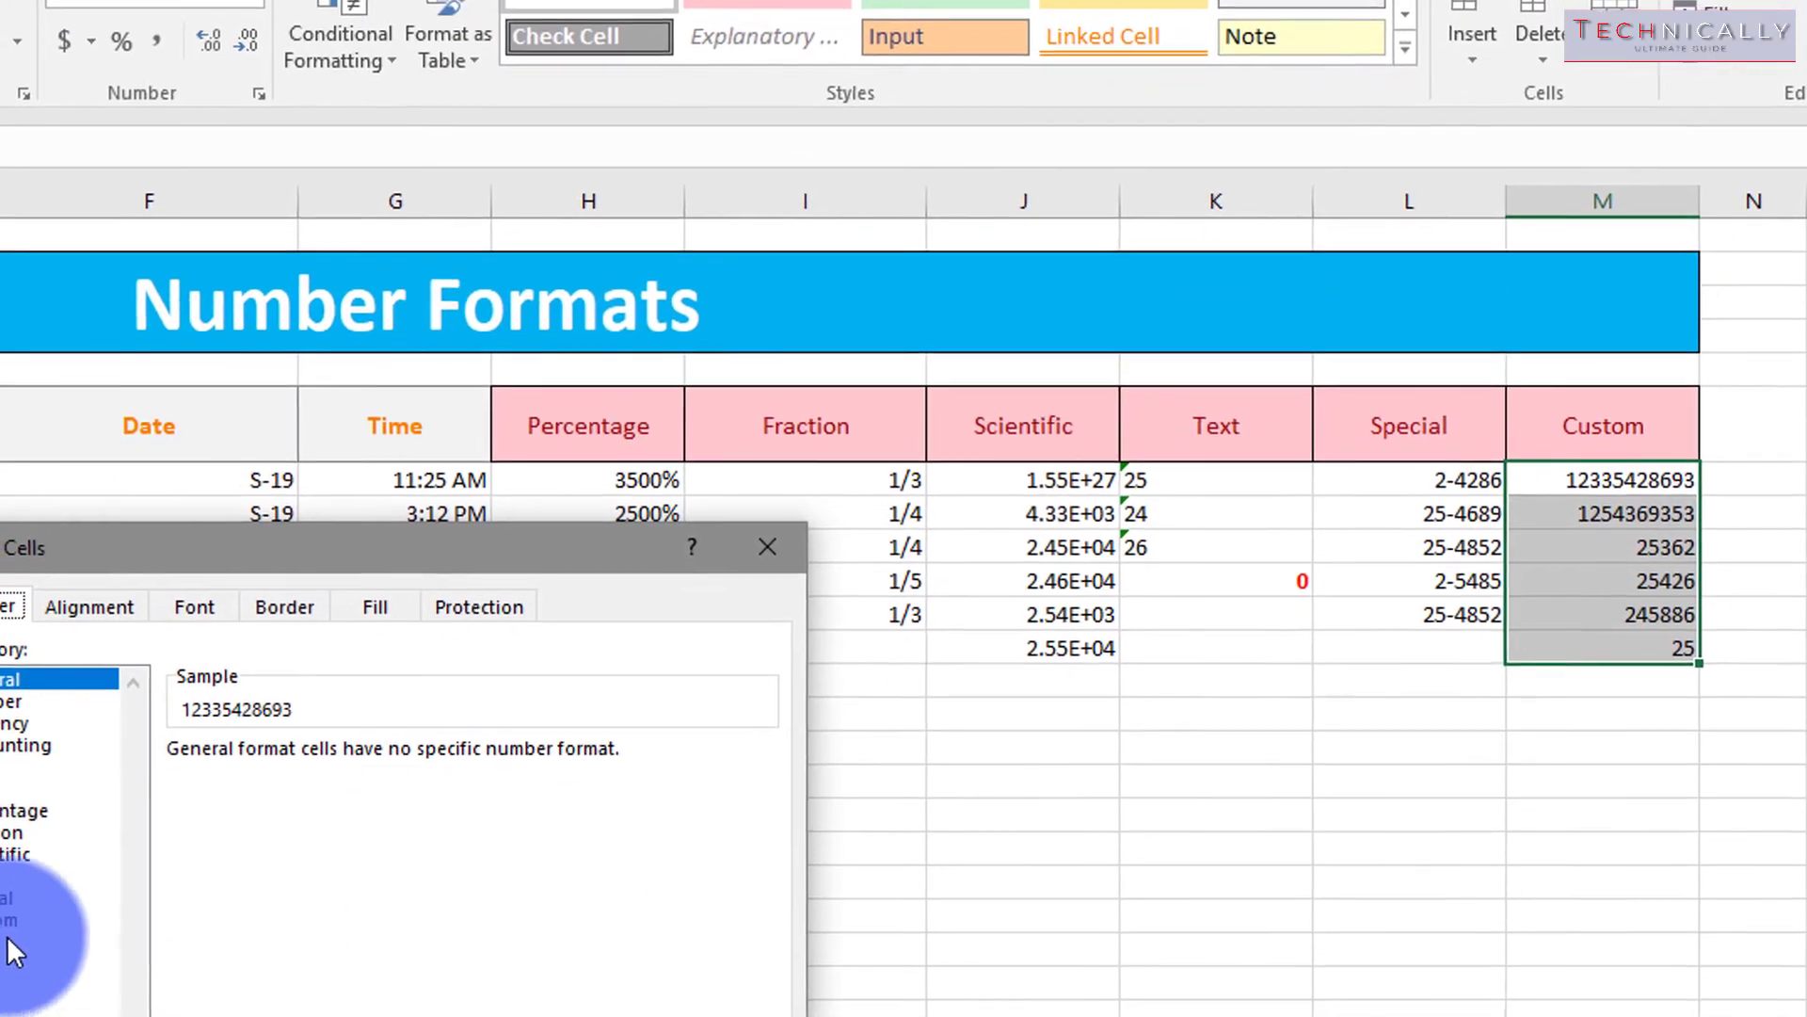
Step: Preview custom codes #,##0_);[Red](#,##0), 0.00%, dd-mmm-yy, h:mm AM/PM and dd-mm-yy h:mm
{"action": "left_click", "coordinate": [14, 939]}
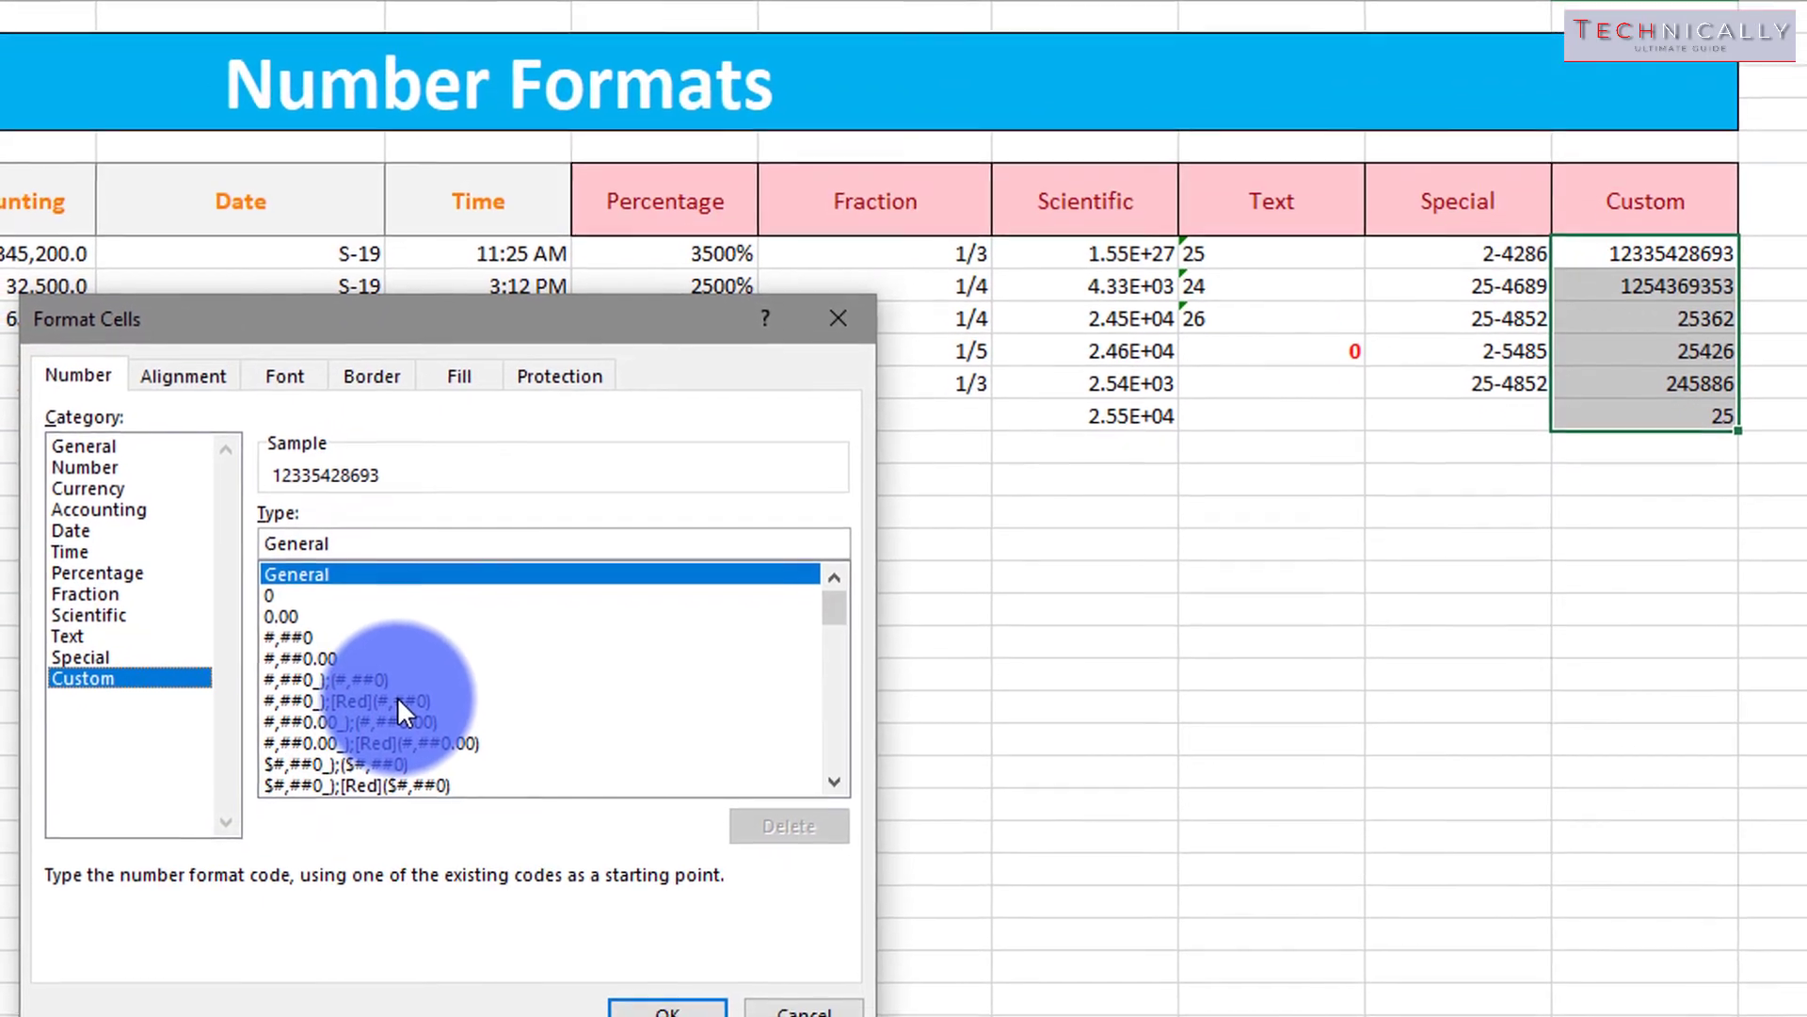
{"action": "left_click", "coordinate": [388, 724]}
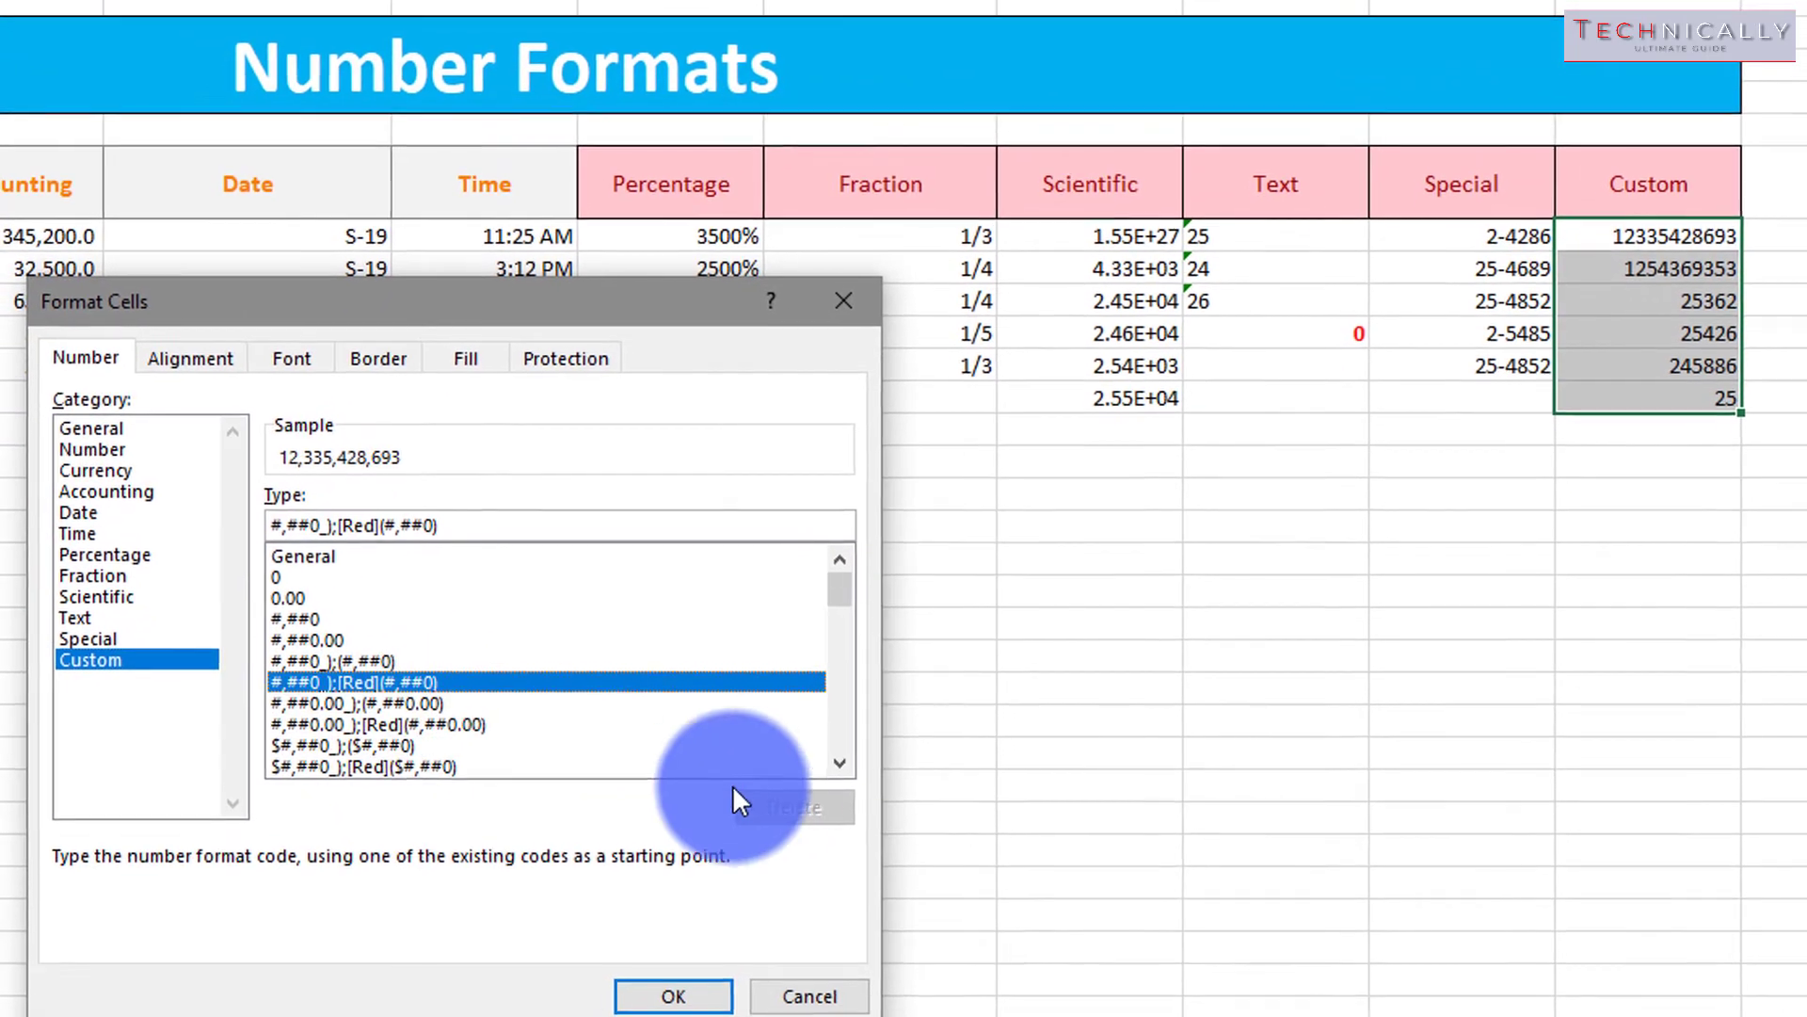
{"action": "left_click", "coordinate": [849, 734]}
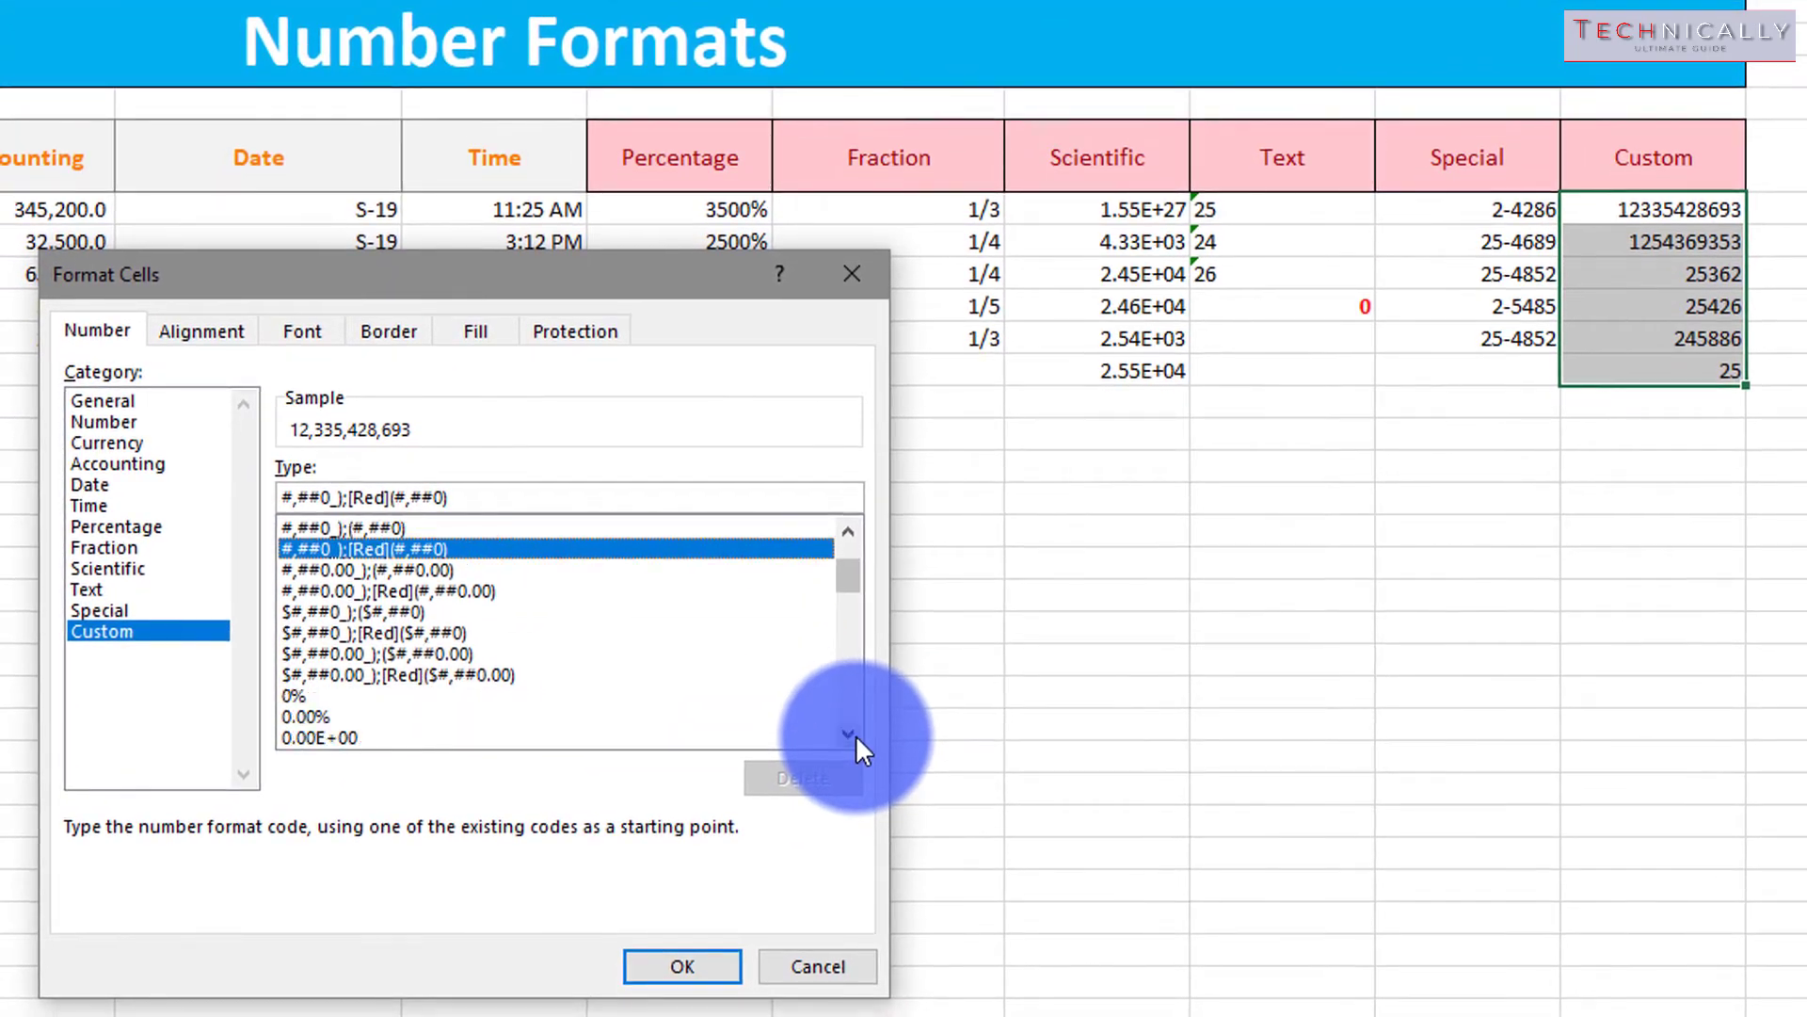
{"action": "left_click", "coordinate": [848, 734]}
{"action": "left_click", "coordinate": [848, 734]}
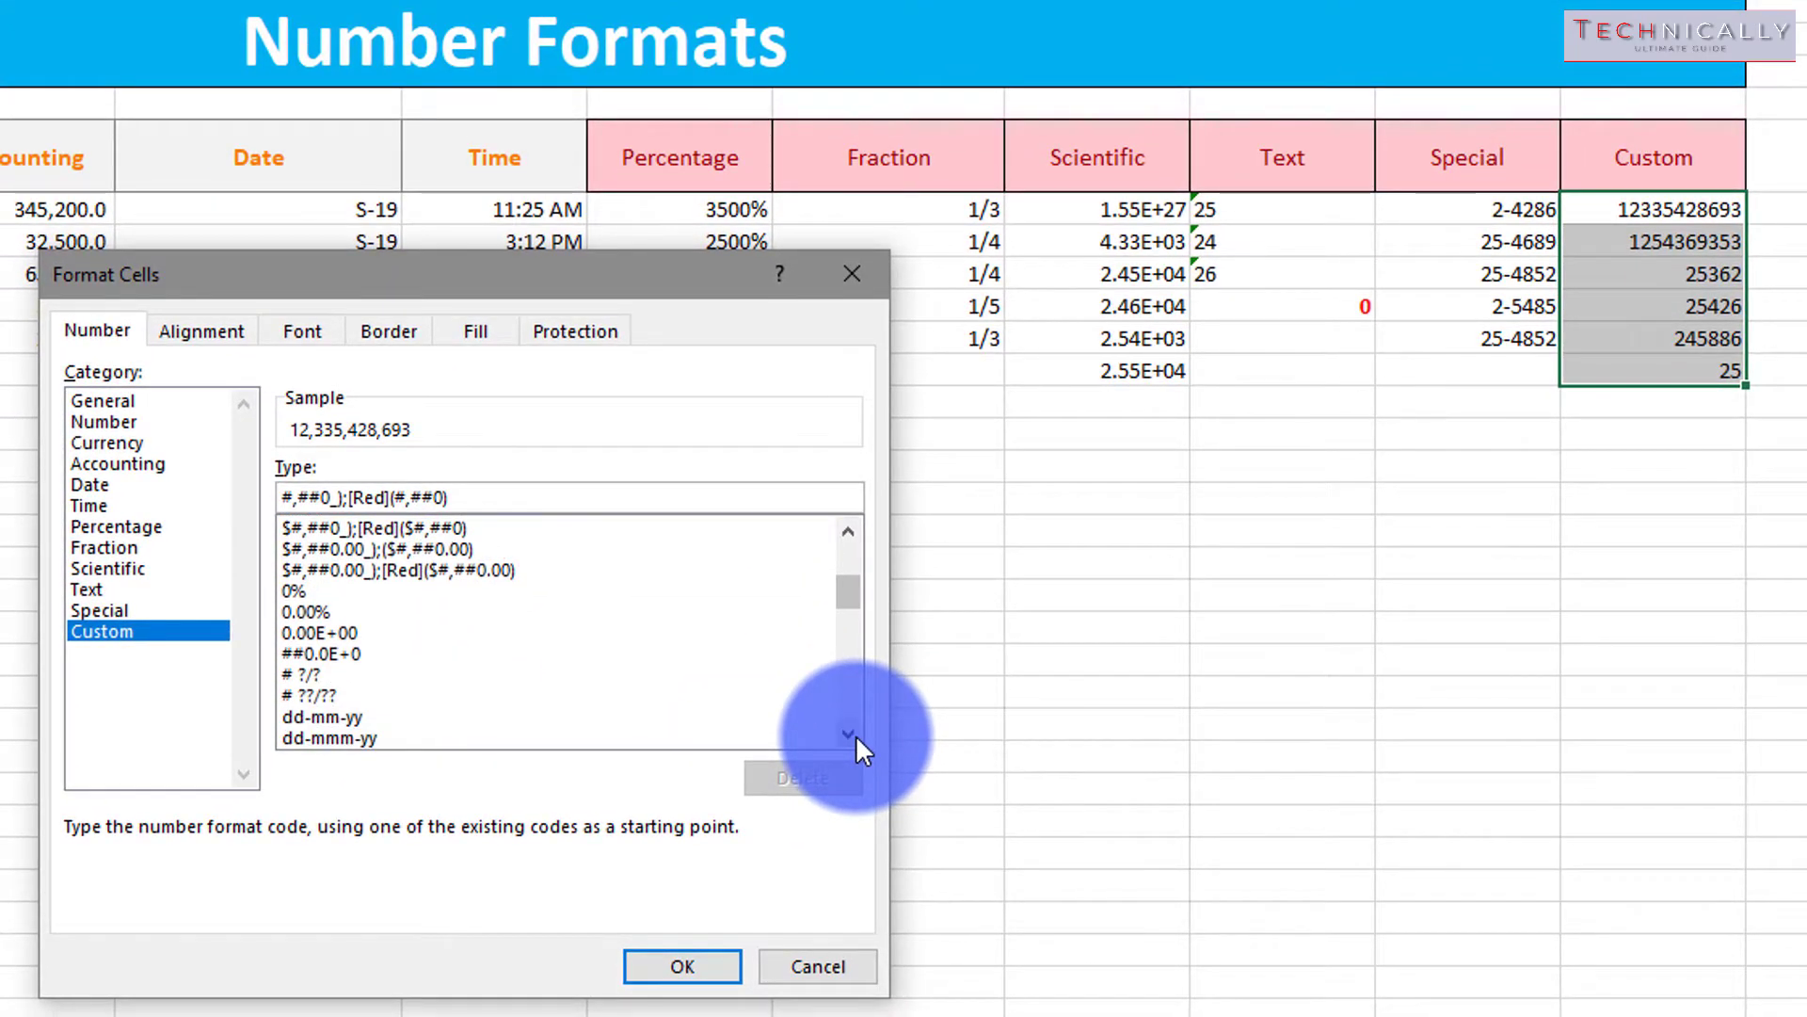
{"action": "left_click", "coordinate": [291, 612]}
{"action": "scroll", "coordinate": [377, 702], "scroll_direction": "down", "scroll_amount": 1}
{"action": "left_click", "coordinate": [367, 675]}
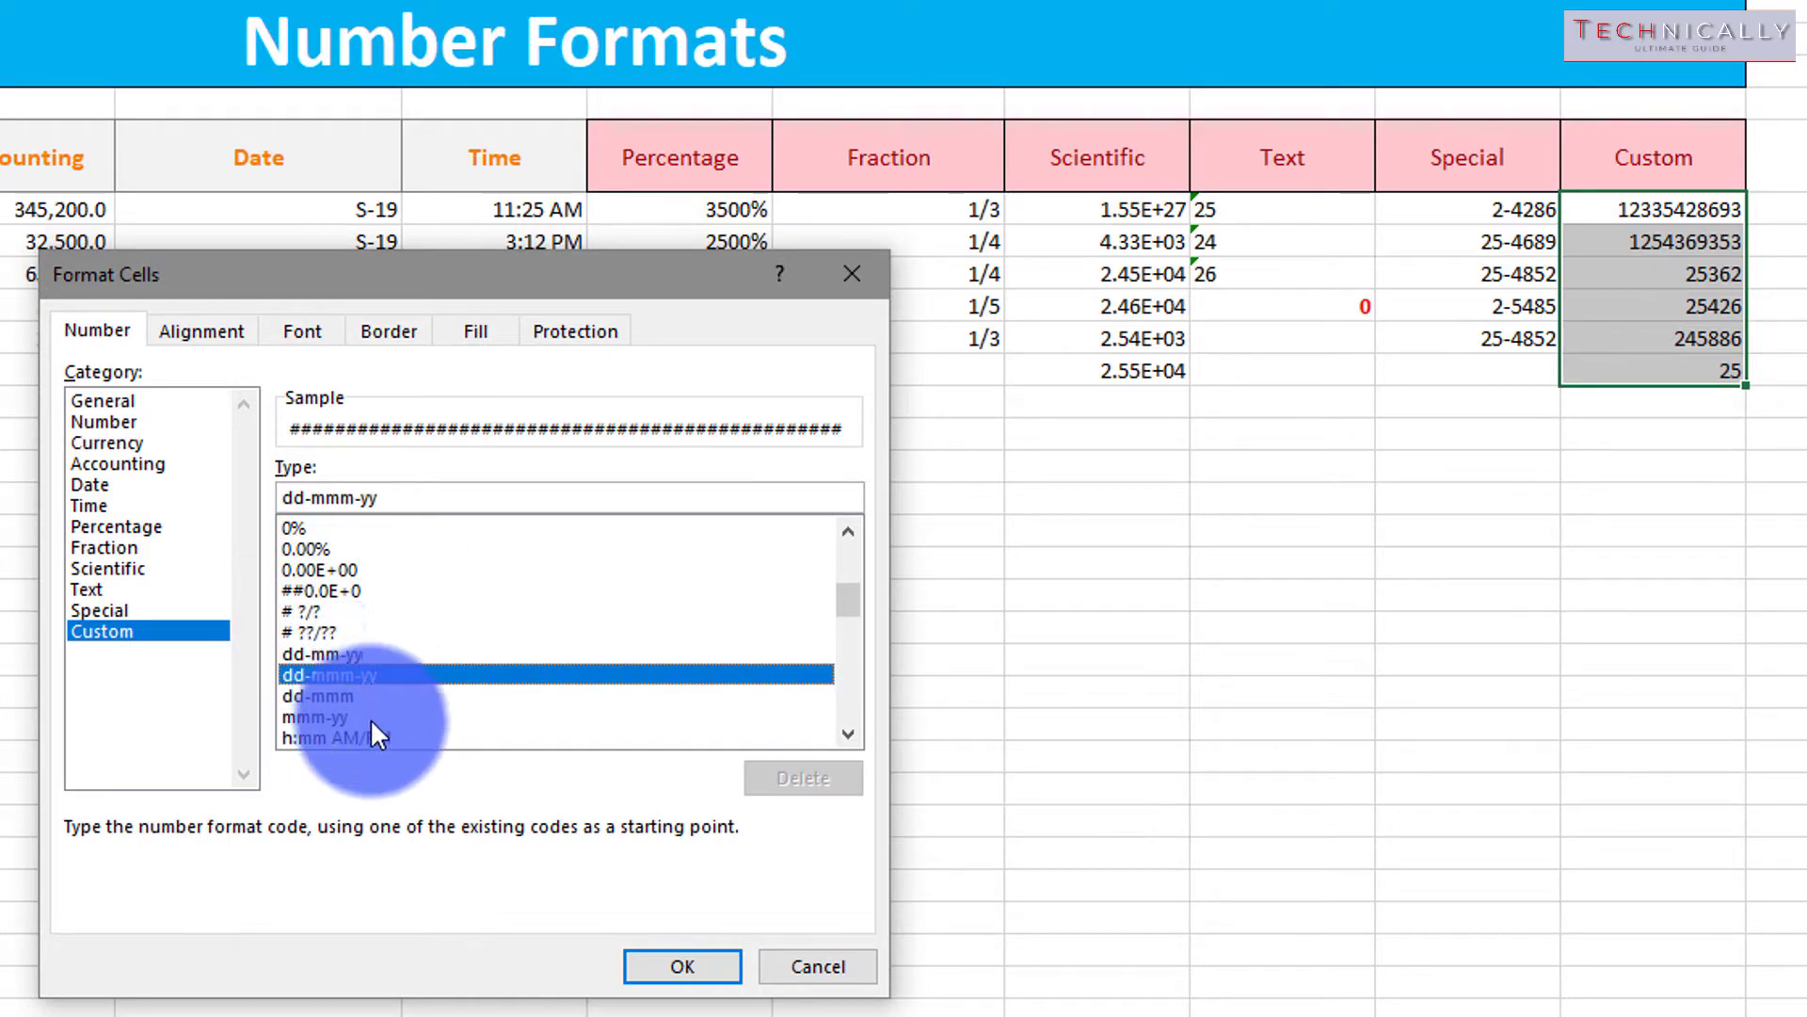
{"action": "left_click", "coordinate": [346, 738]}
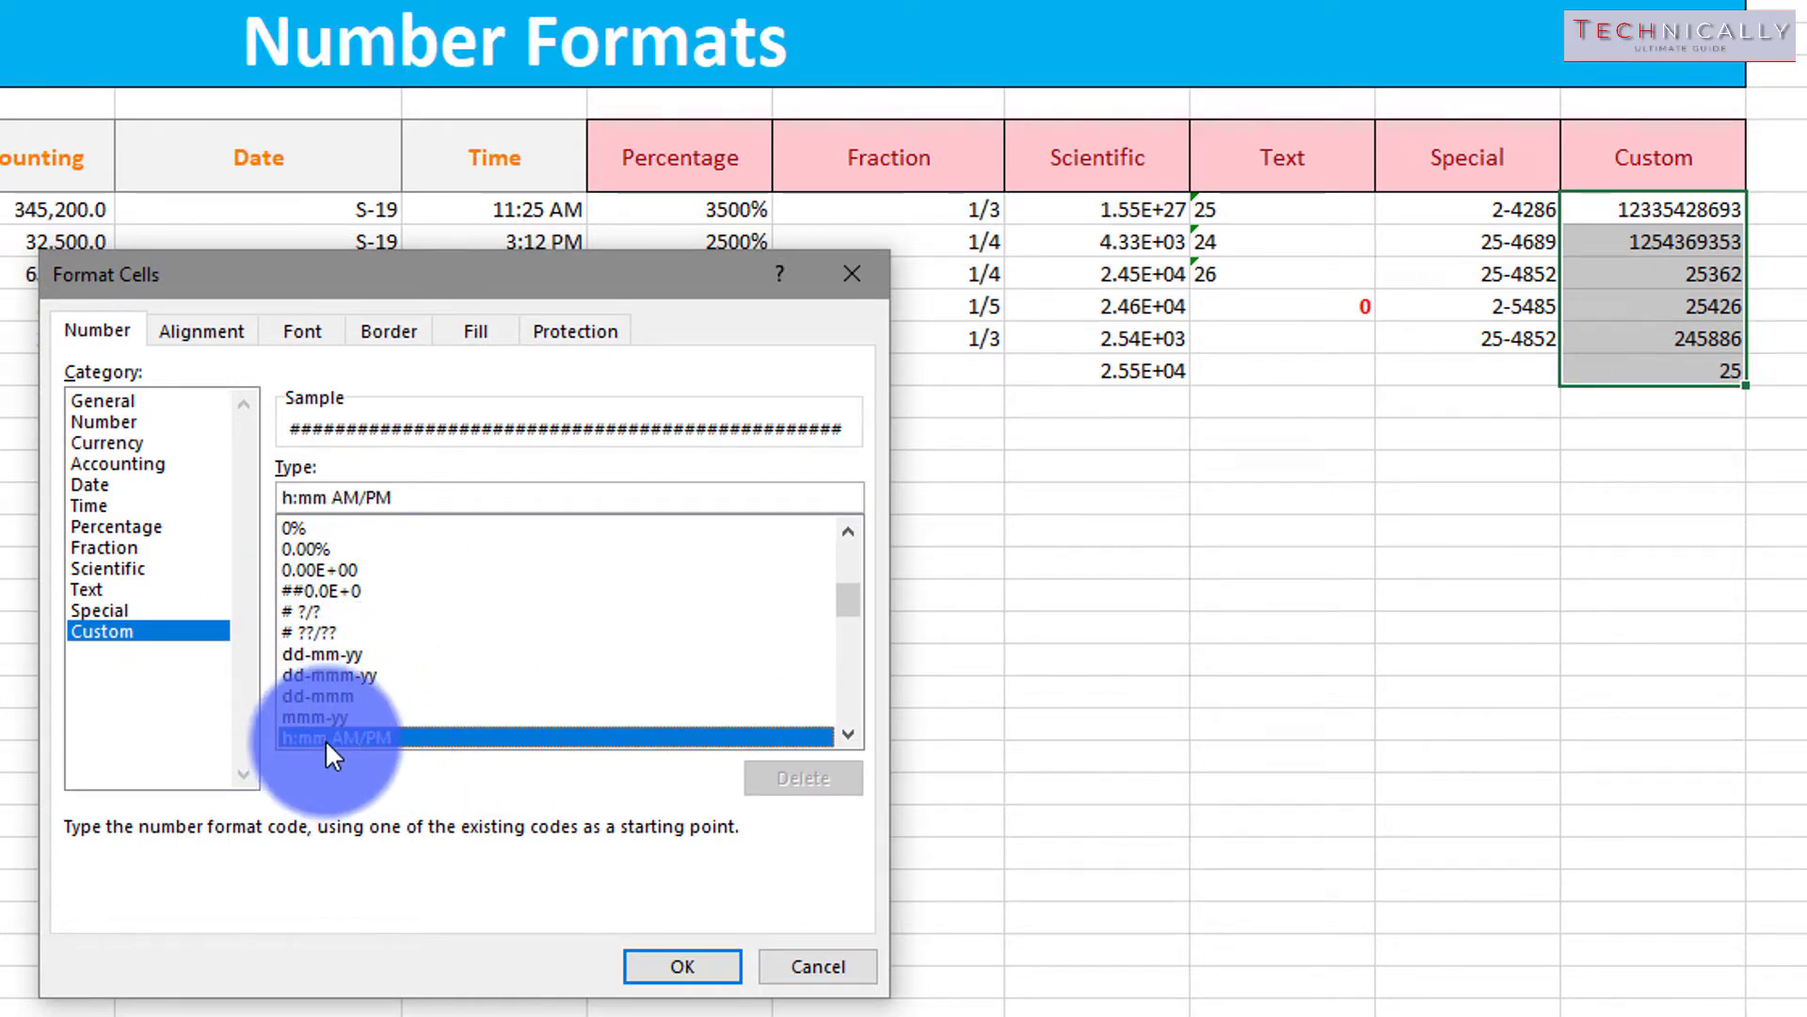
{"action": "left_click", "coordinate": [849, 733]}
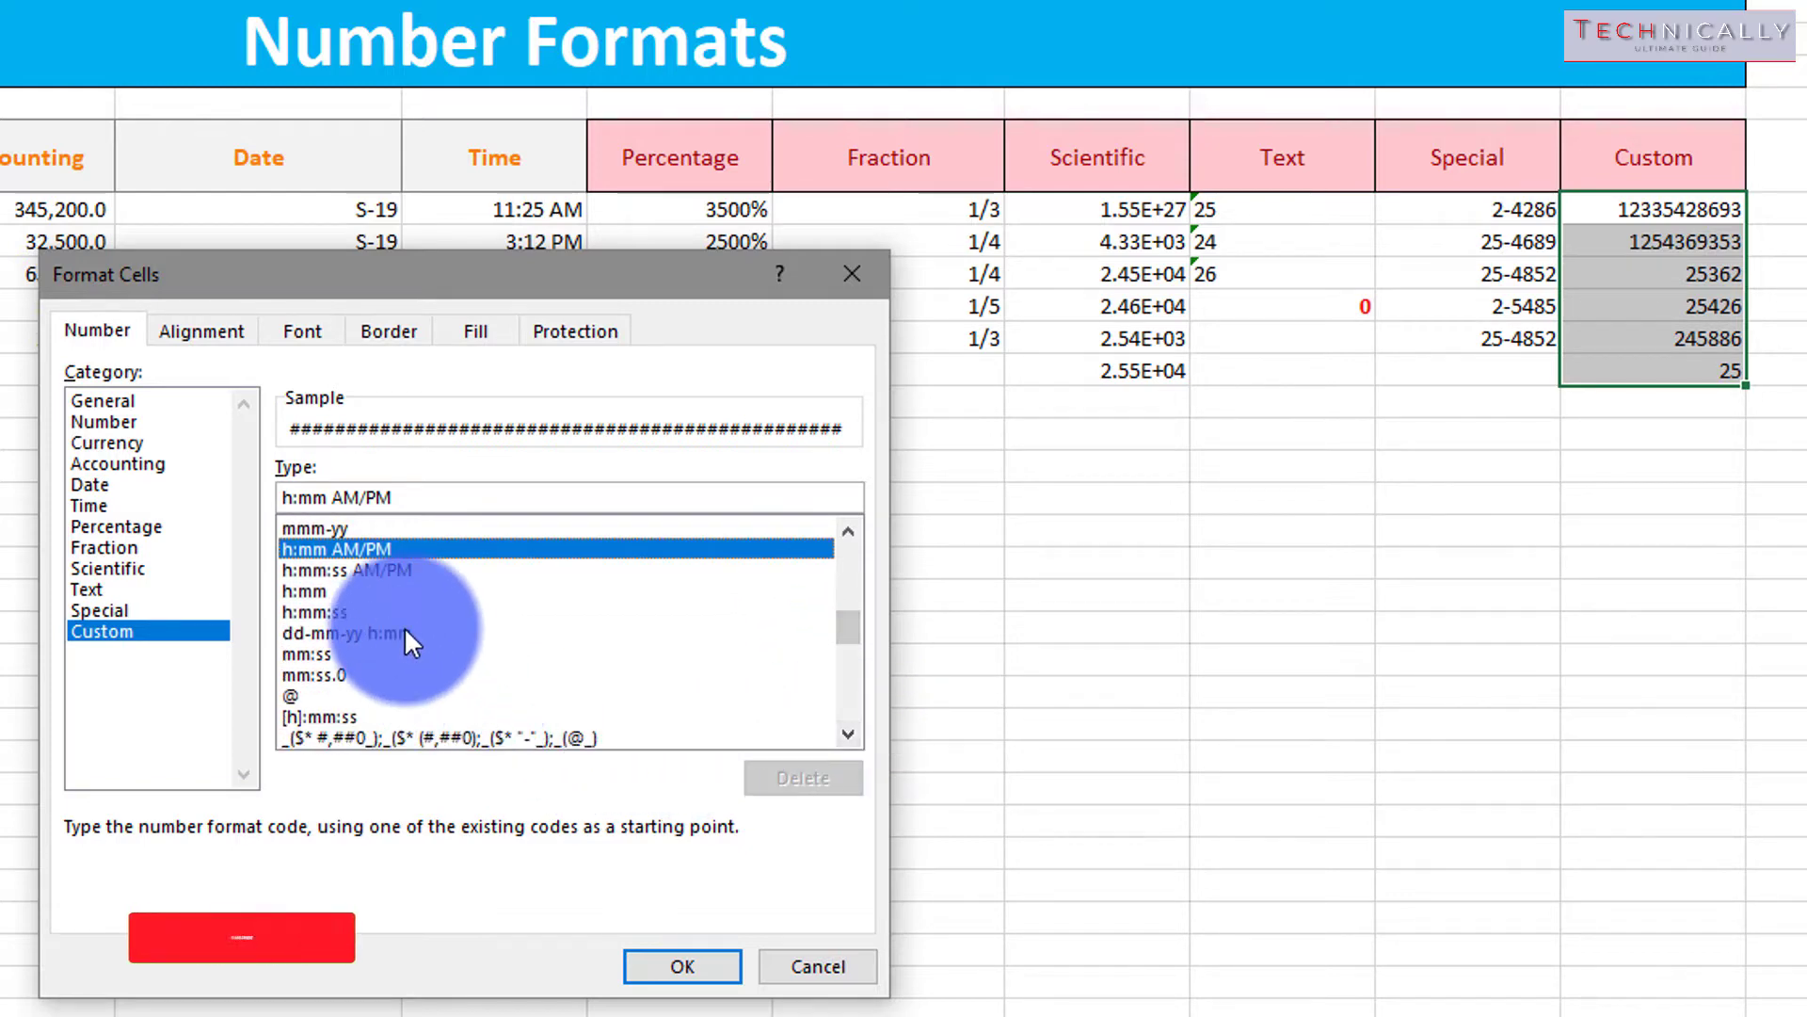
{"action": "left_click", "coordinate": [403, 626]}
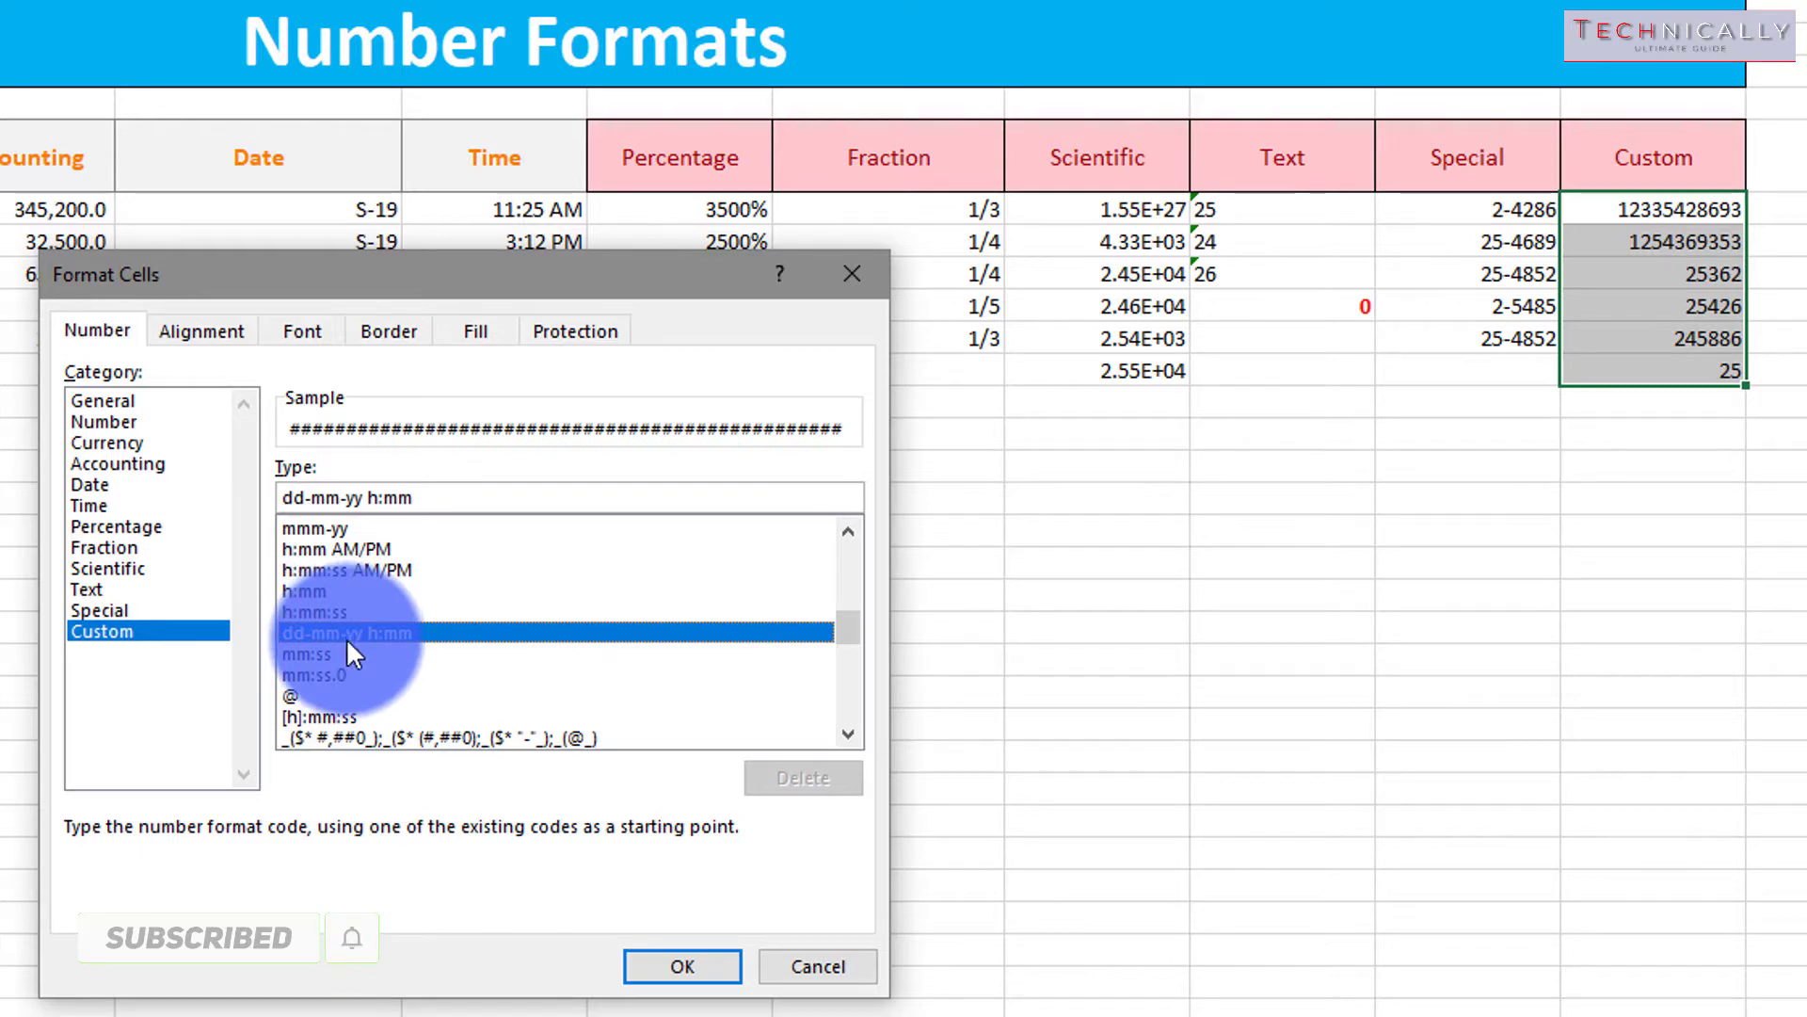
Step: Trim the dd-mm-yy custom code down to dd-yy and try to apply it
{"action": "scroll", "coordinate": [346, 636], "scroll_direction": "up", "scroll_amount": 2}
{"action": "left_click", "coordinate": [348, 591]}
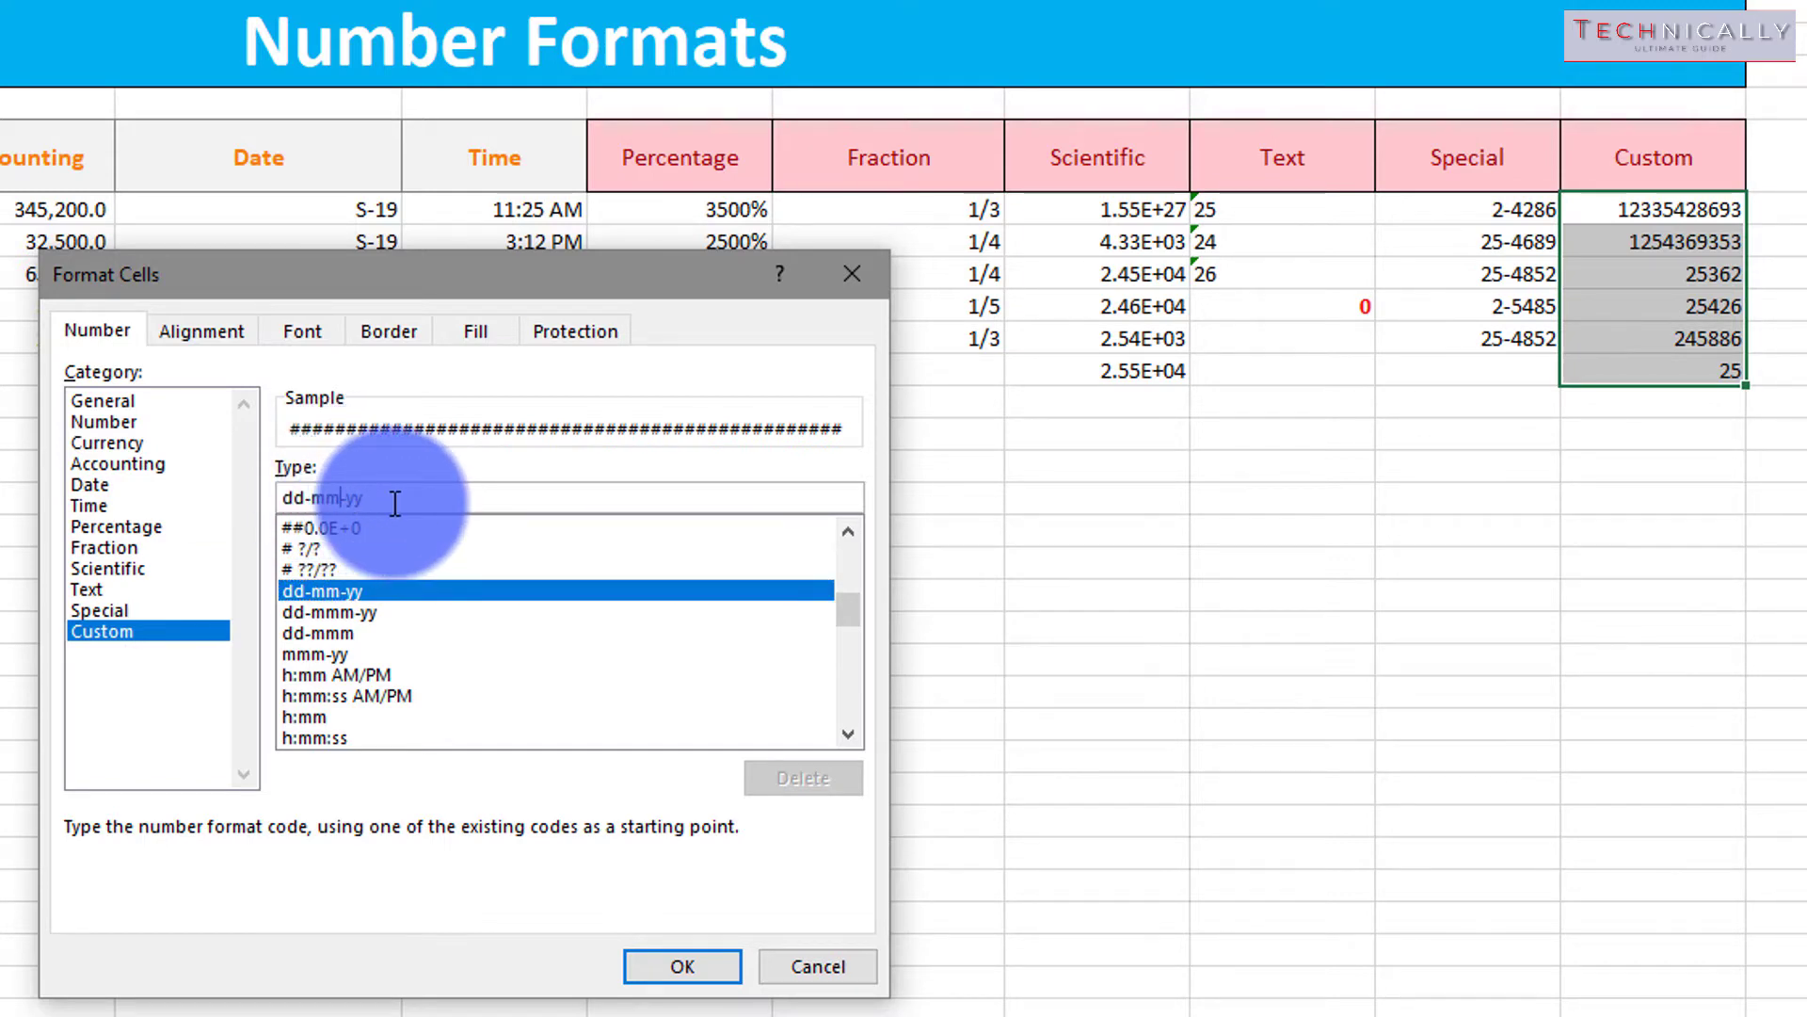
{"action": "key", "text": "BackSpace"}
{"action": "key", "text": "BackSpace"}
{"action": "key", "text": "BackSpace"}
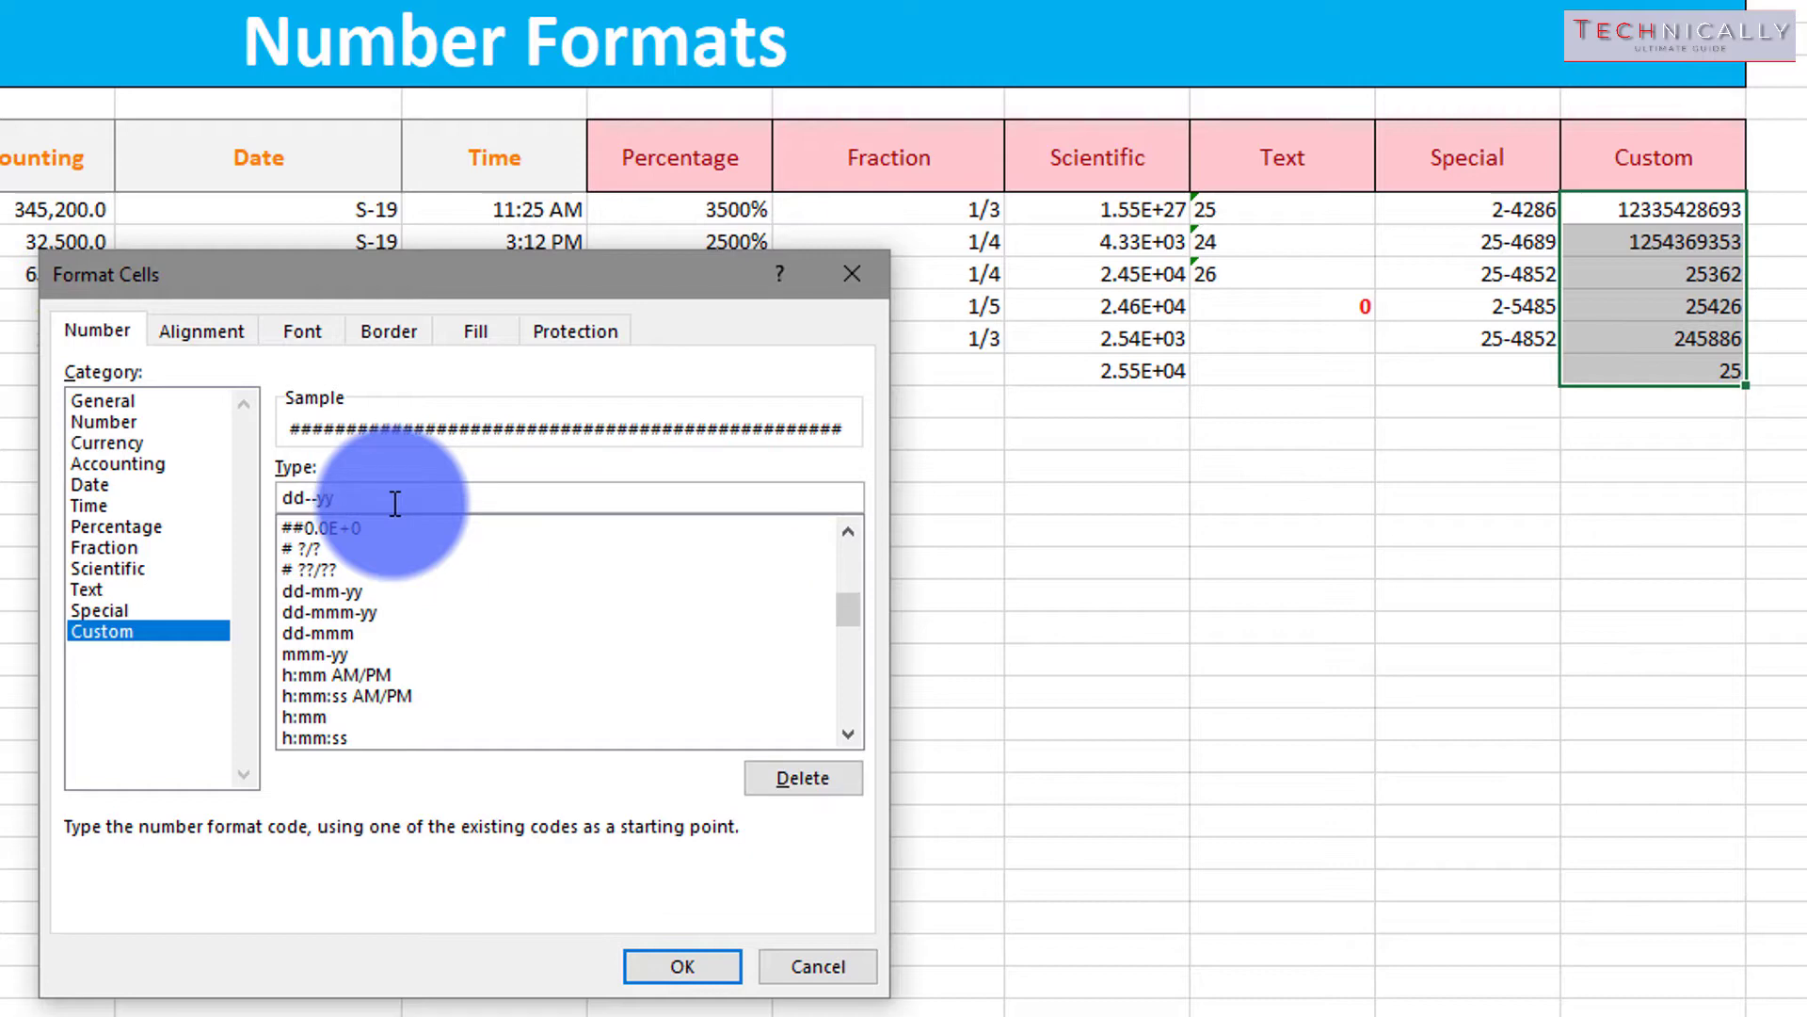
{"action": "key", "text": "BackSpace"}
{"action": "left_click", "coordinate": [701, 964]}
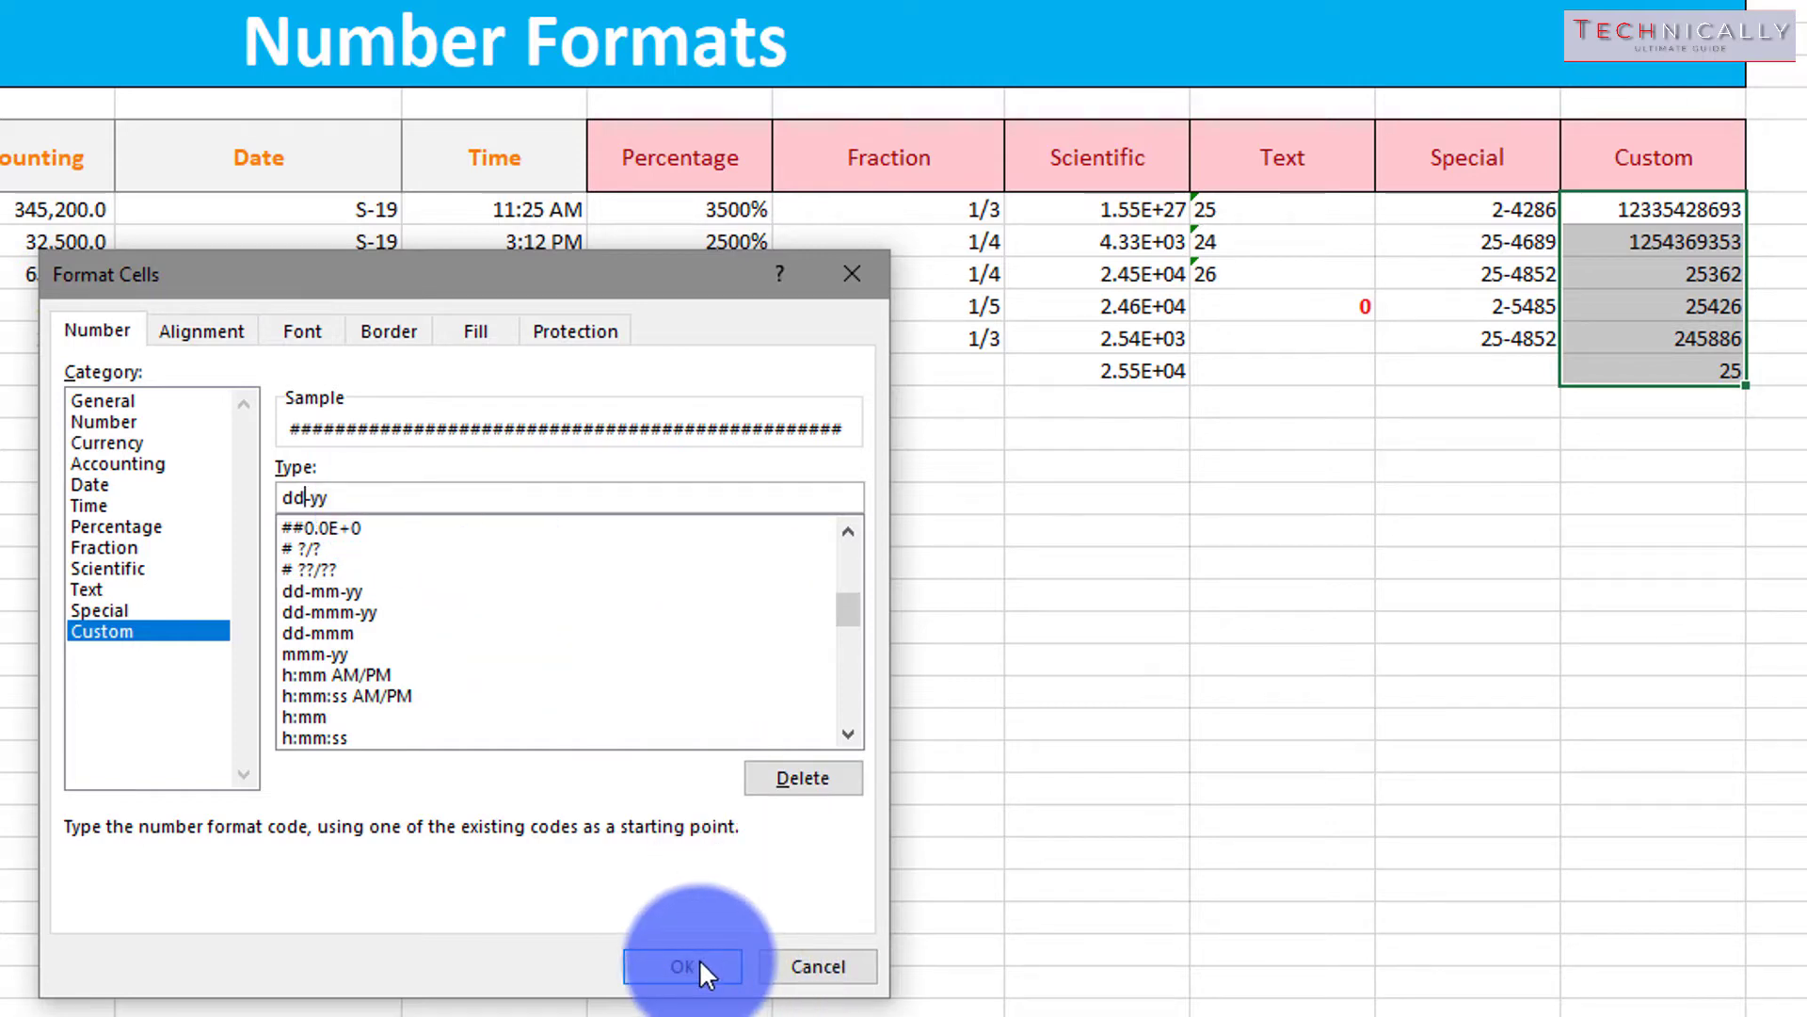
Step: Preview the 03-14-12 date, dd-mmm-yy and mmm-yy formats, then cancel without applying any
{"action": "left_click", "coordinate": [130, 482]}
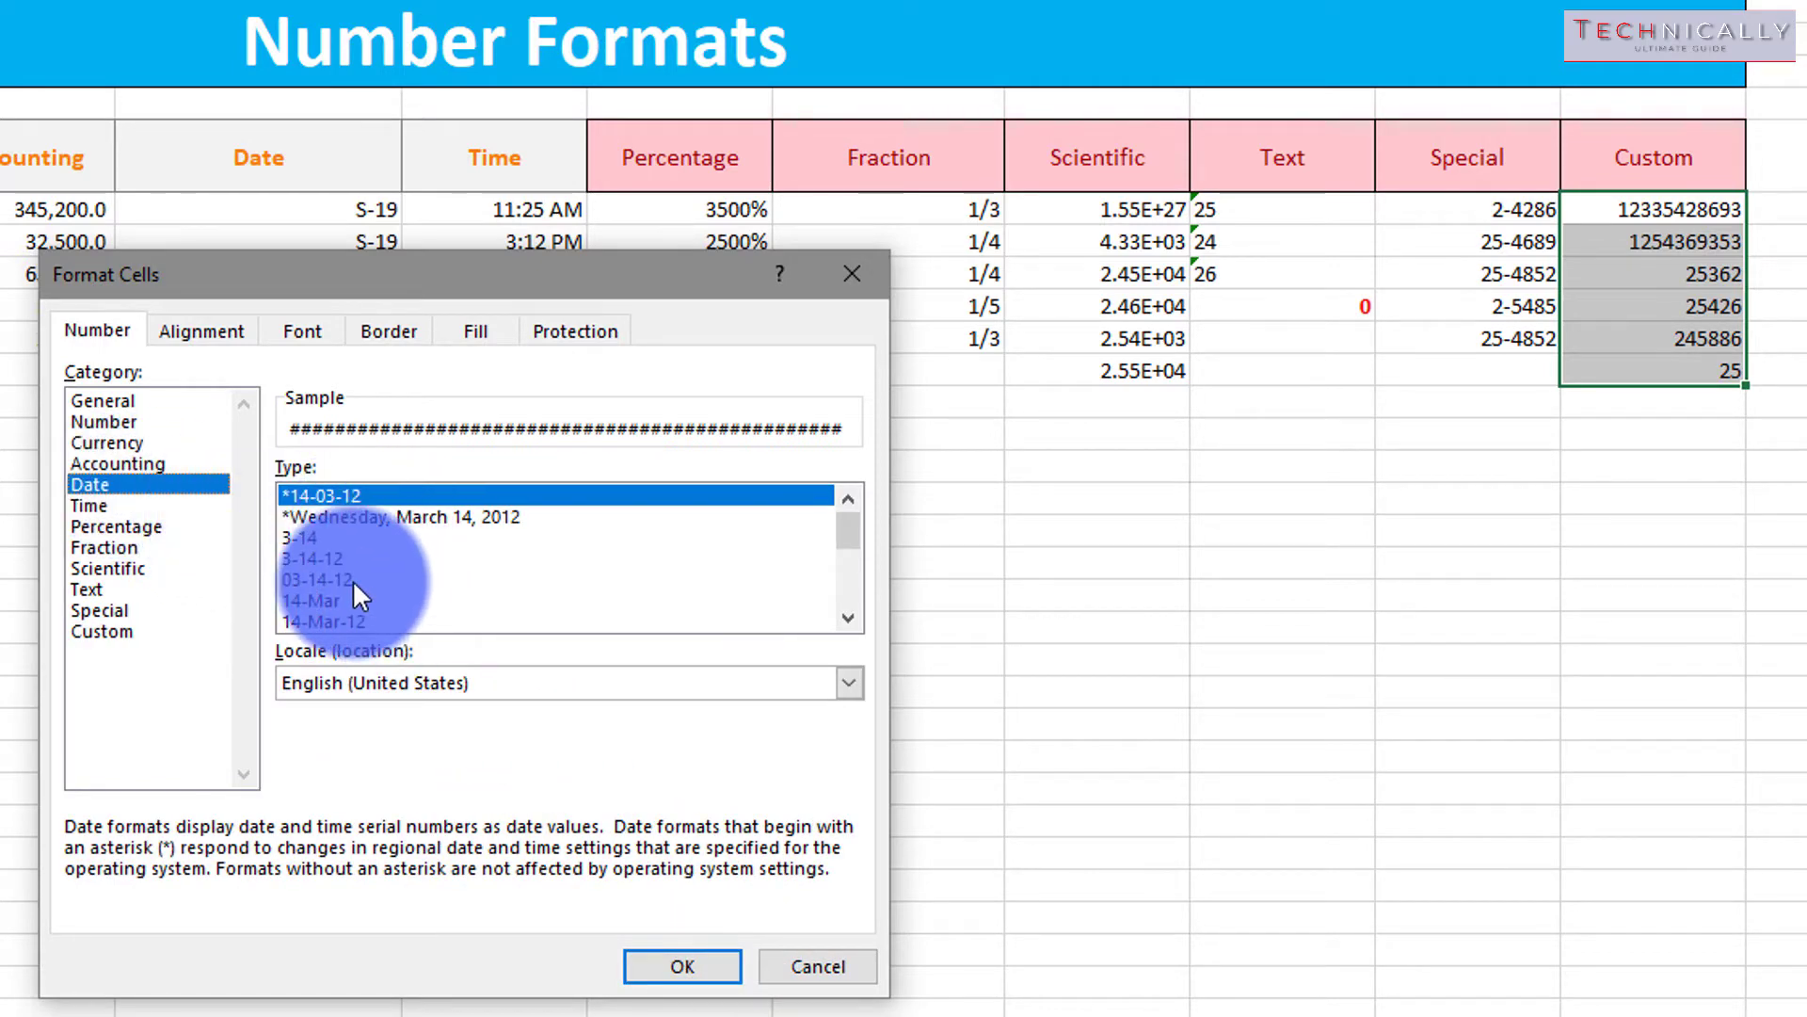
{"action": "left_click", "coordinate": [322, 578]}
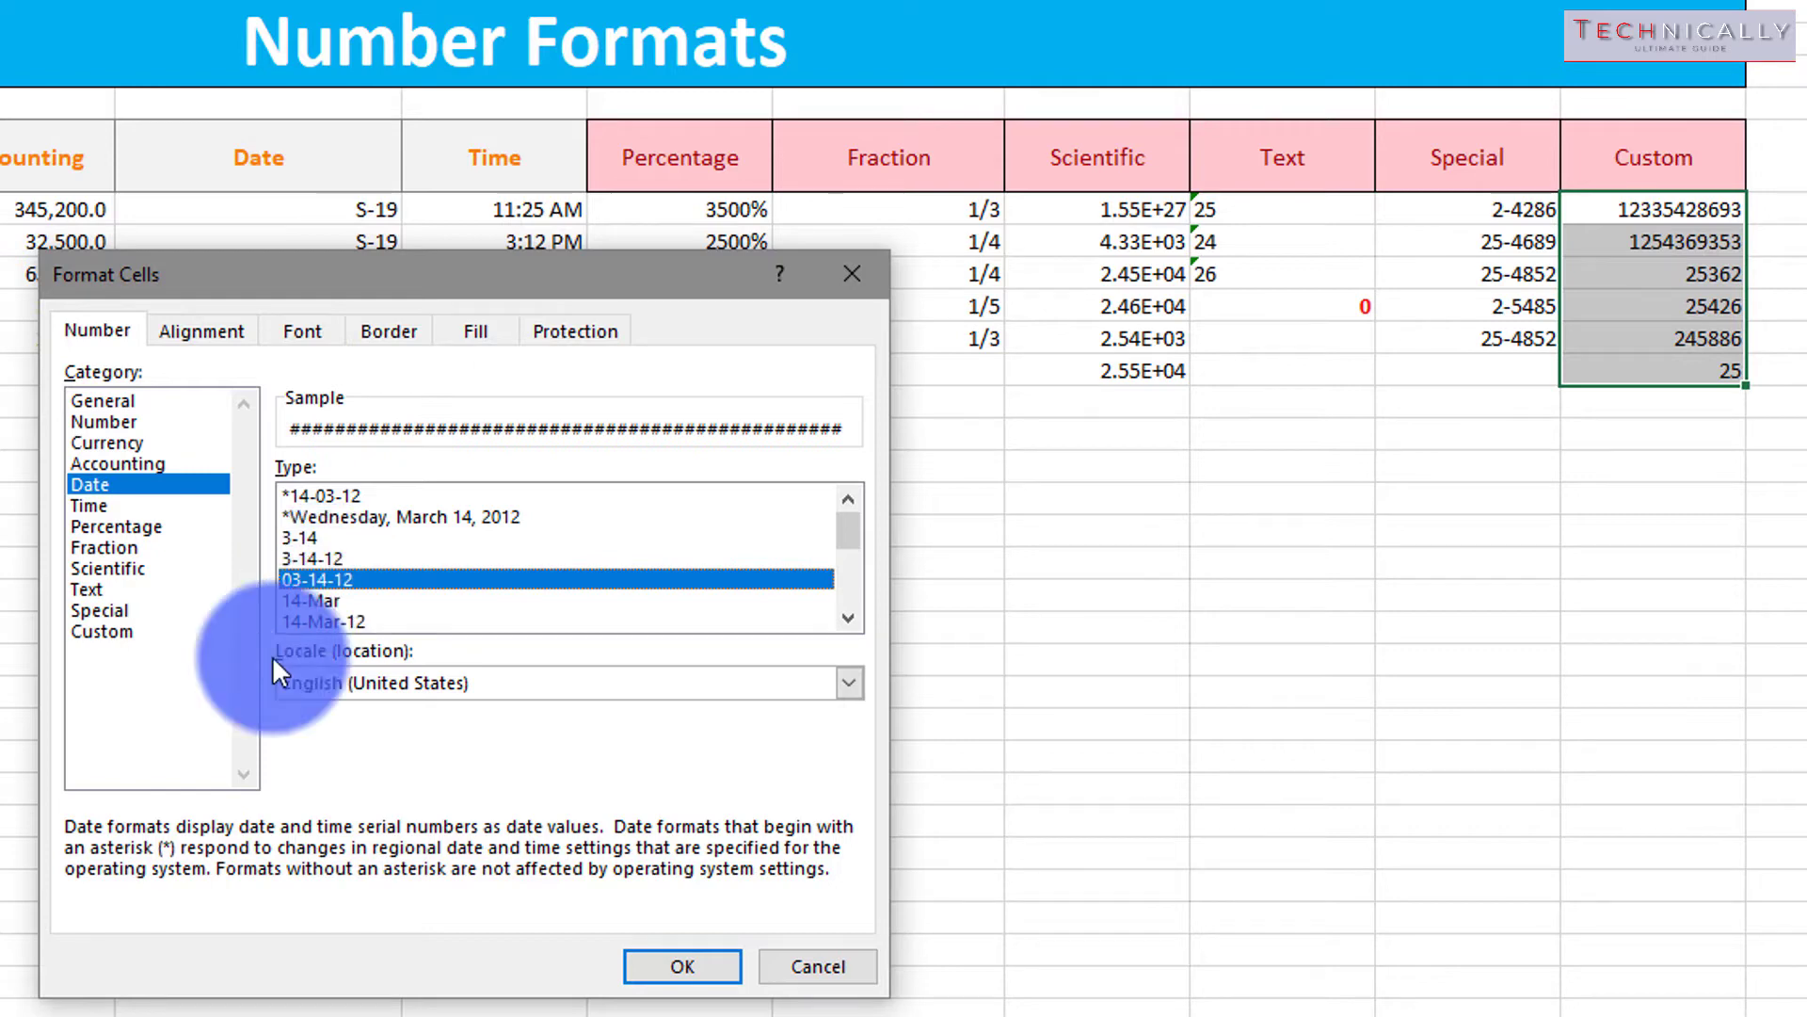
{"action": "left_click", "coordinate": [138, 637]}
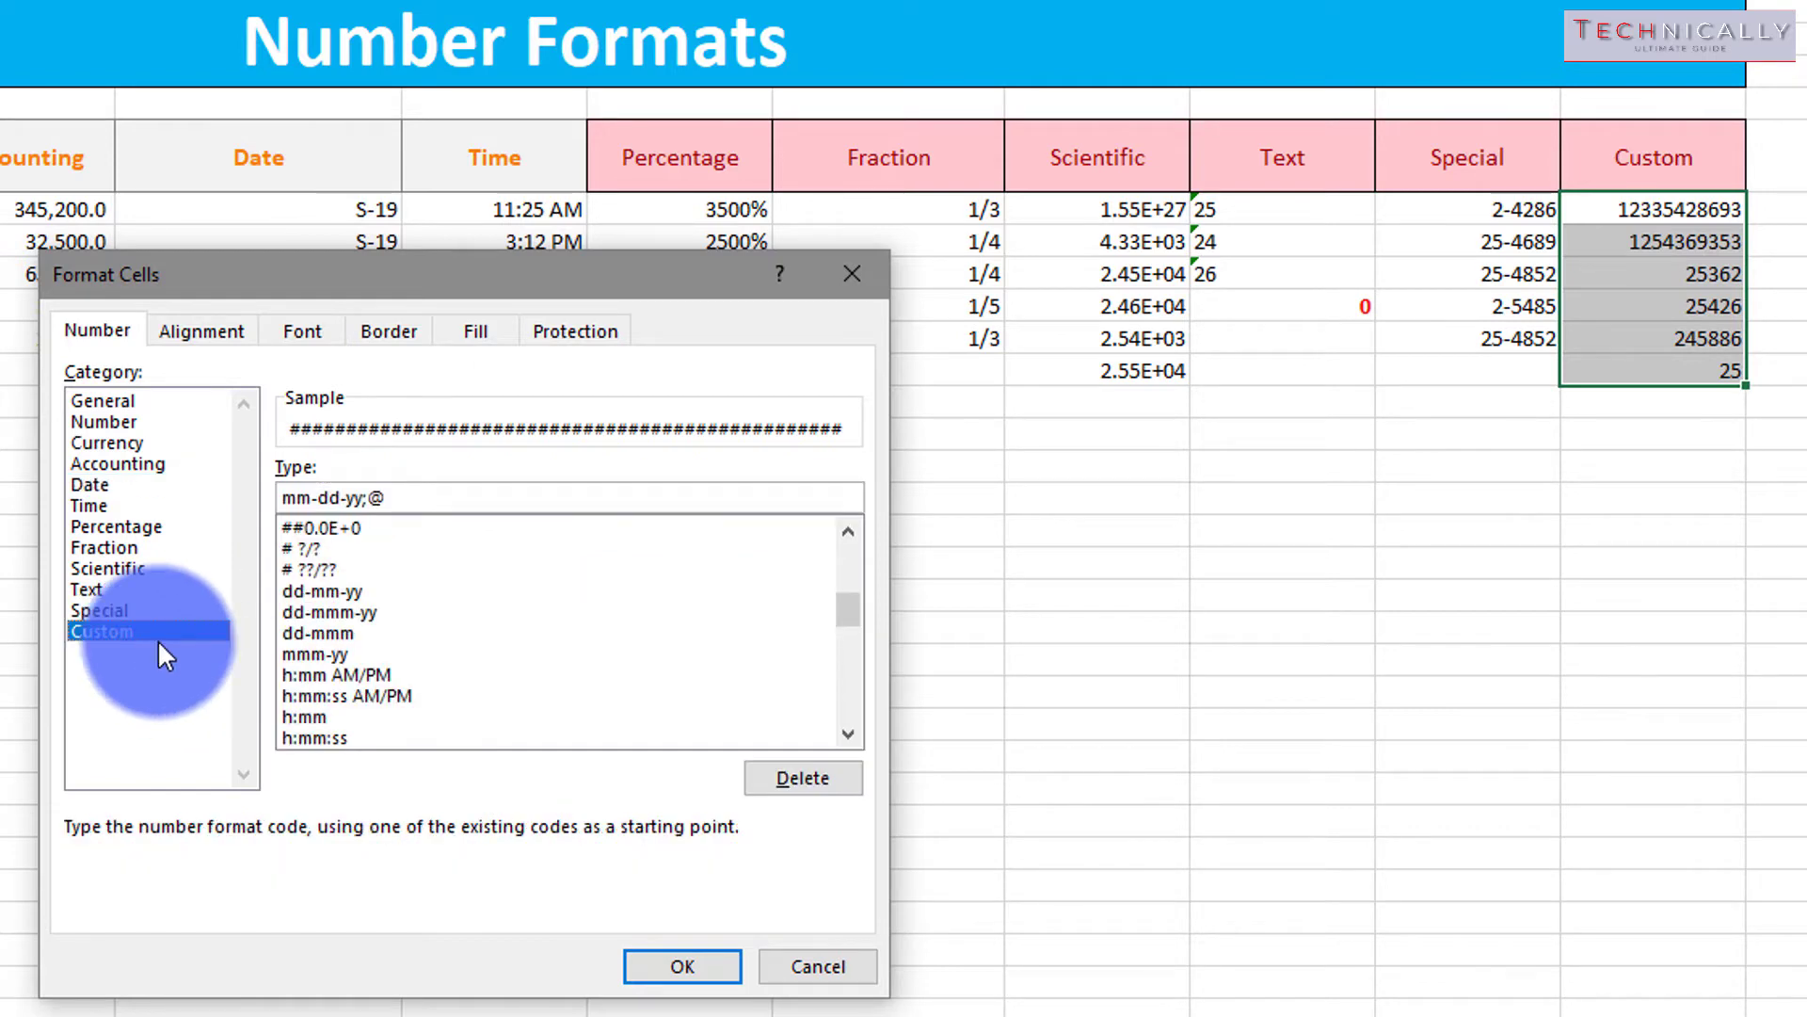
{"action": "left_click", "coordinate": [329, 614]}
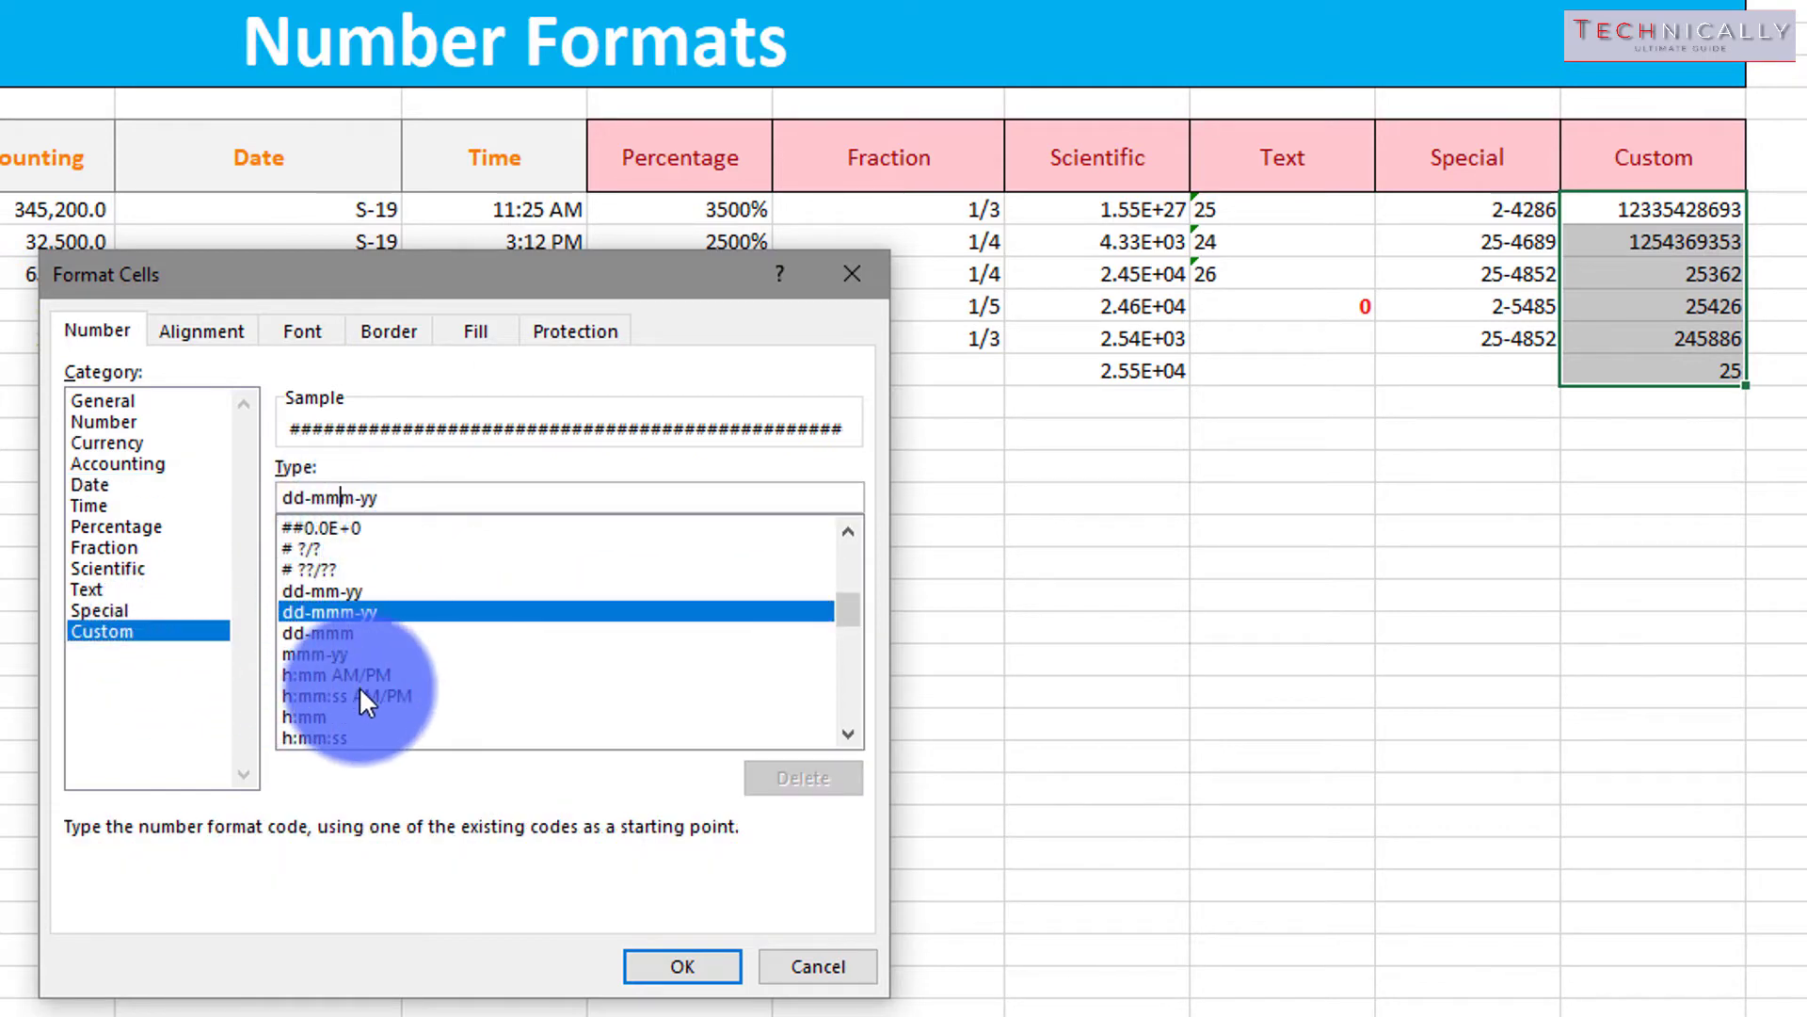
{"action": "left_click", "coordinate": [341, 653]}
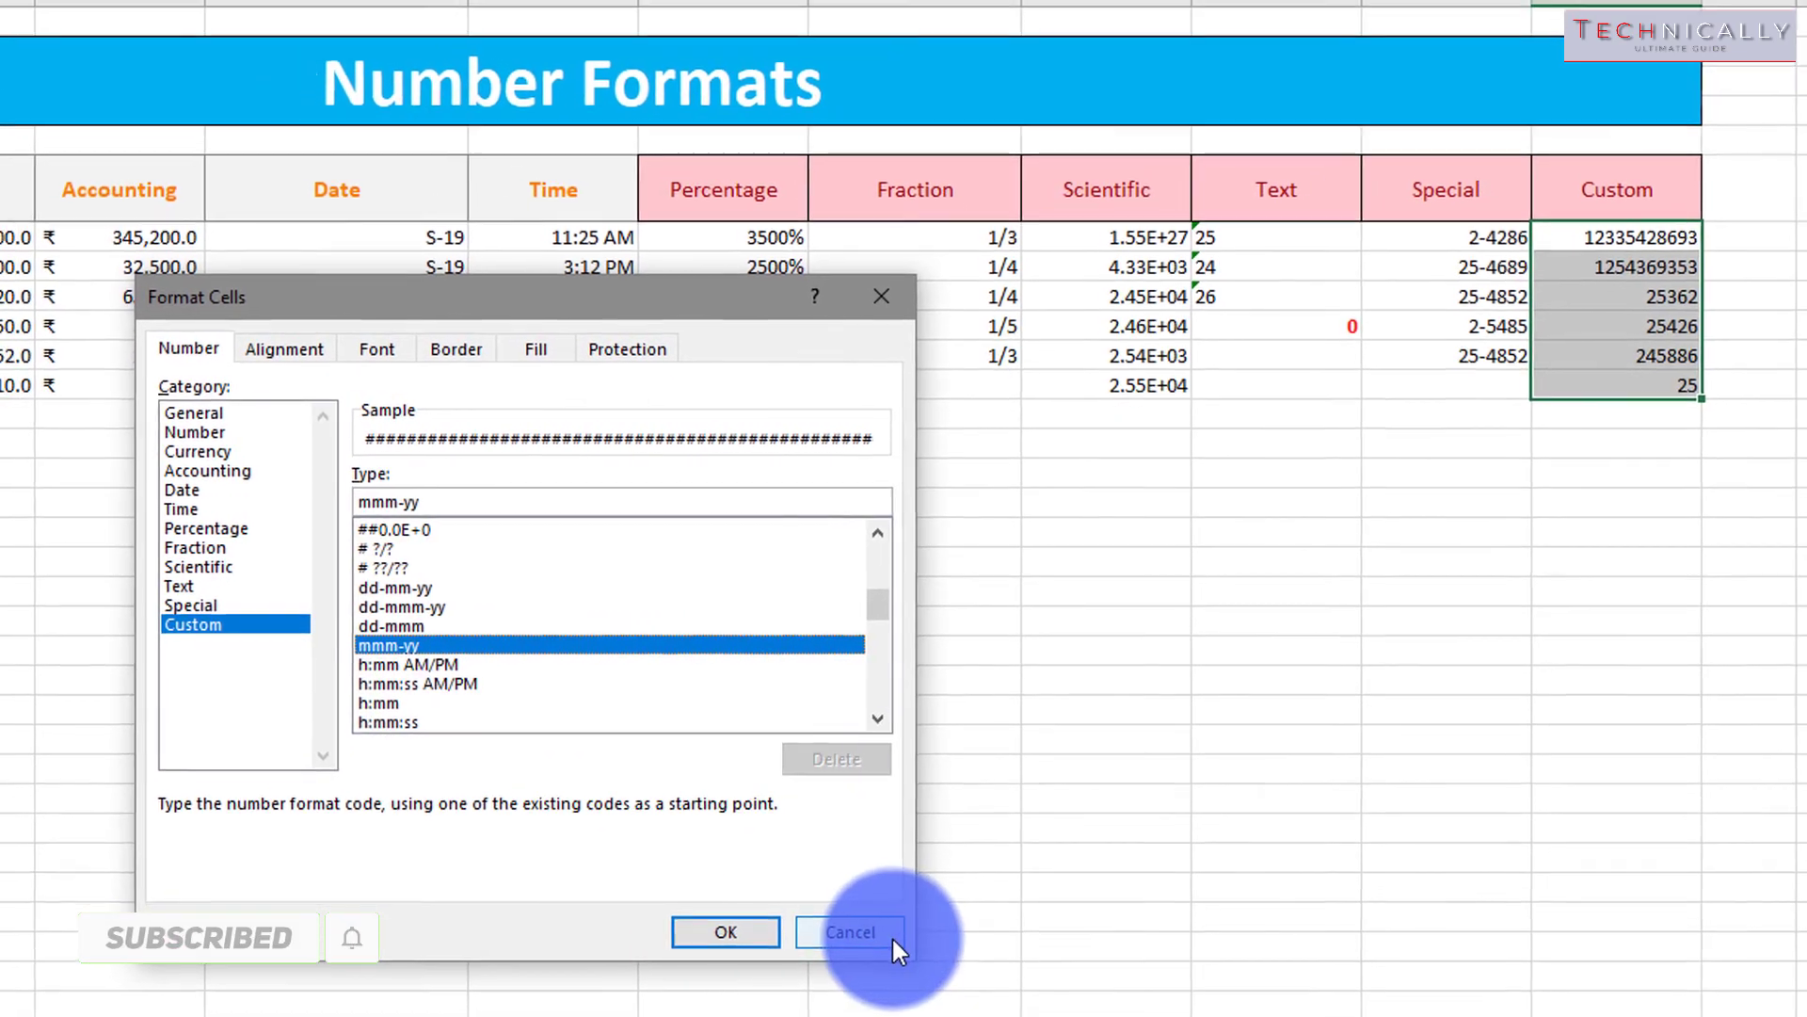
{"action": "left_click", "coordinate": [875, 941]}
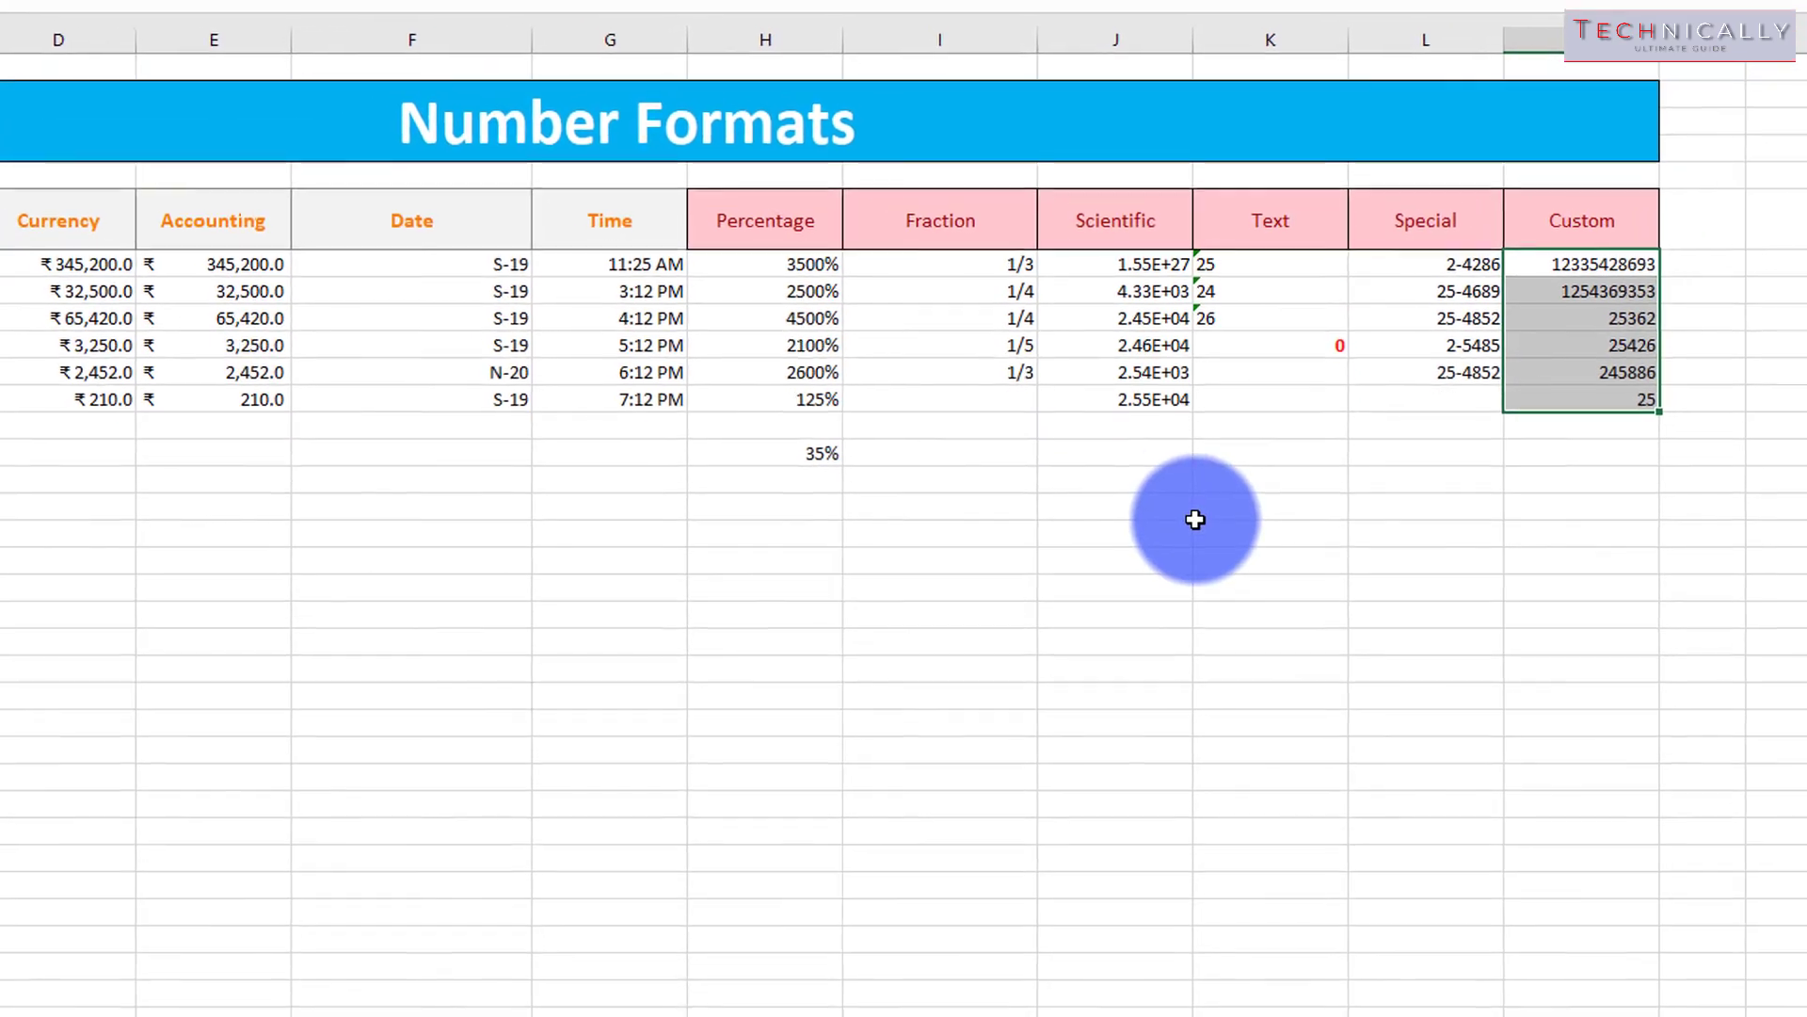